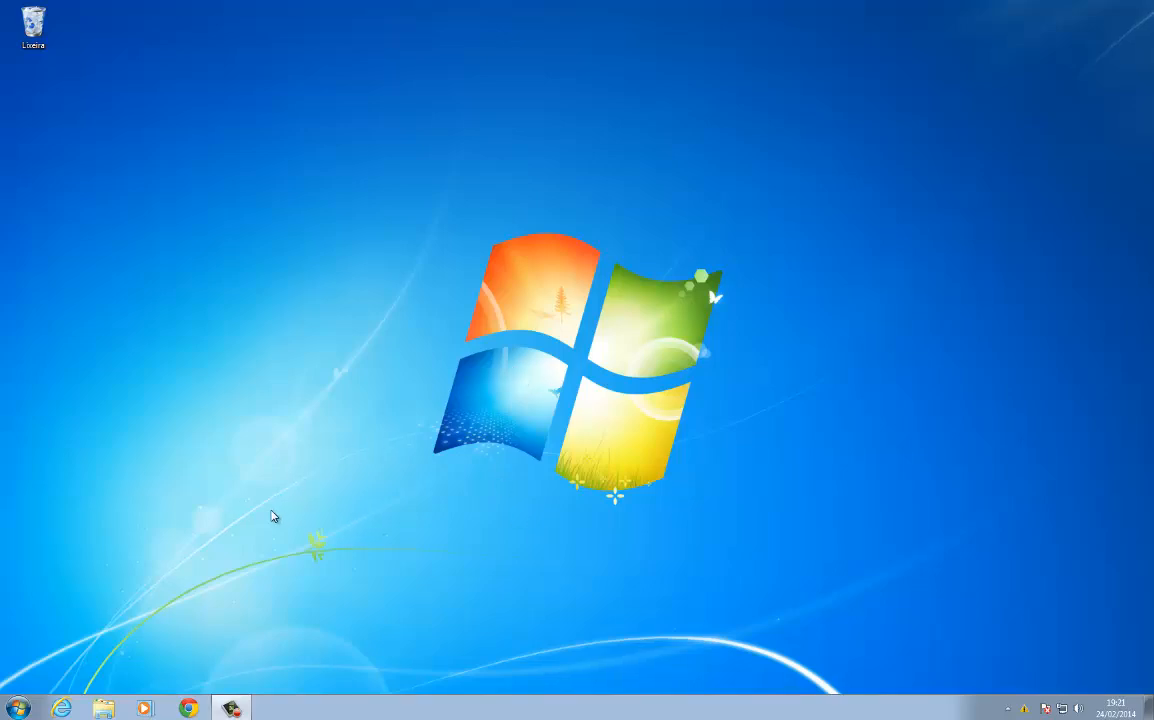
Step: Look through the images in the WALLPAPERS folder on drive C, then close the folder window
{"action": "left_click", "coordinate": [19, 709]}
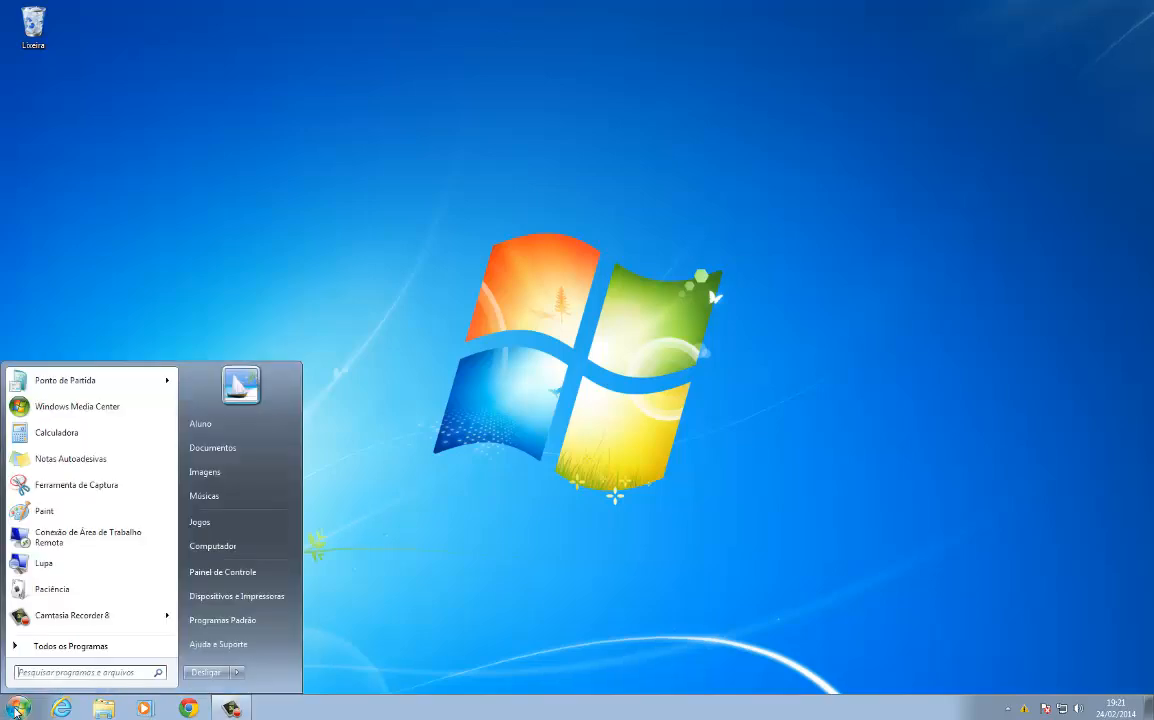
{"action": "left_click", "coordinate": [238, 548]}
{"action": "double_click", "coordinate": [392, 224]}
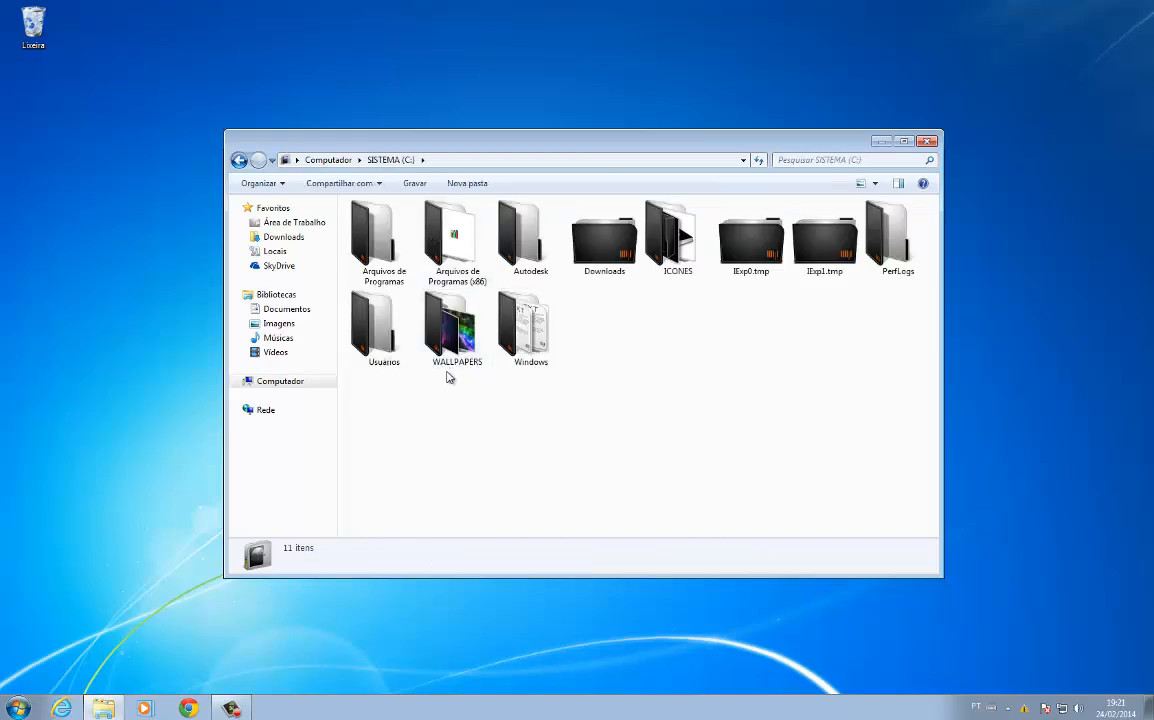
{"action": "double_click", "coordinate": [455, 348]}
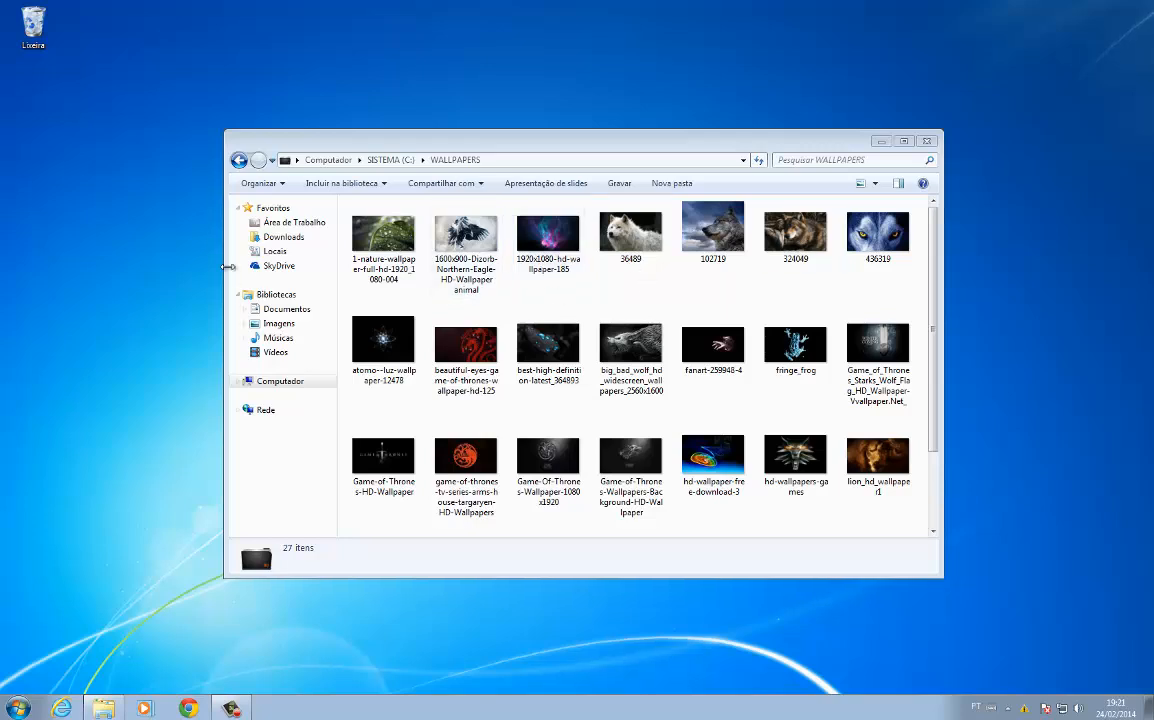
{"action": "left_click", "coordinate": [239, 160]}
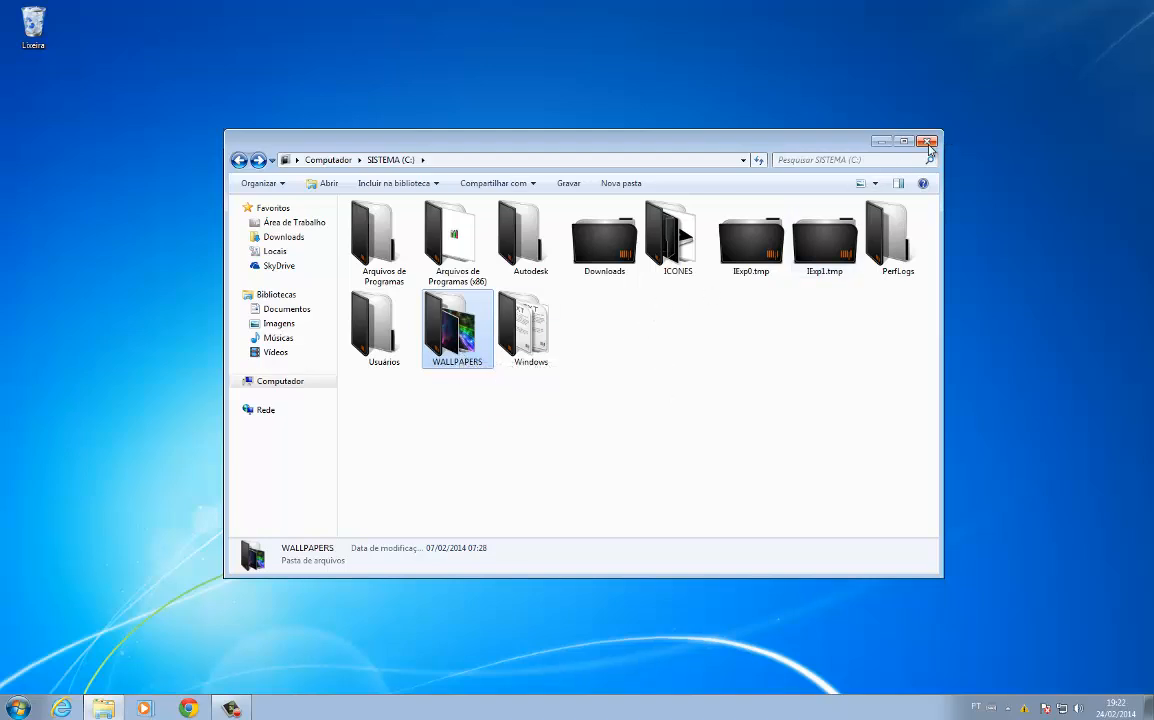
{"action": "left_click", "coordinate": [928, 142]}
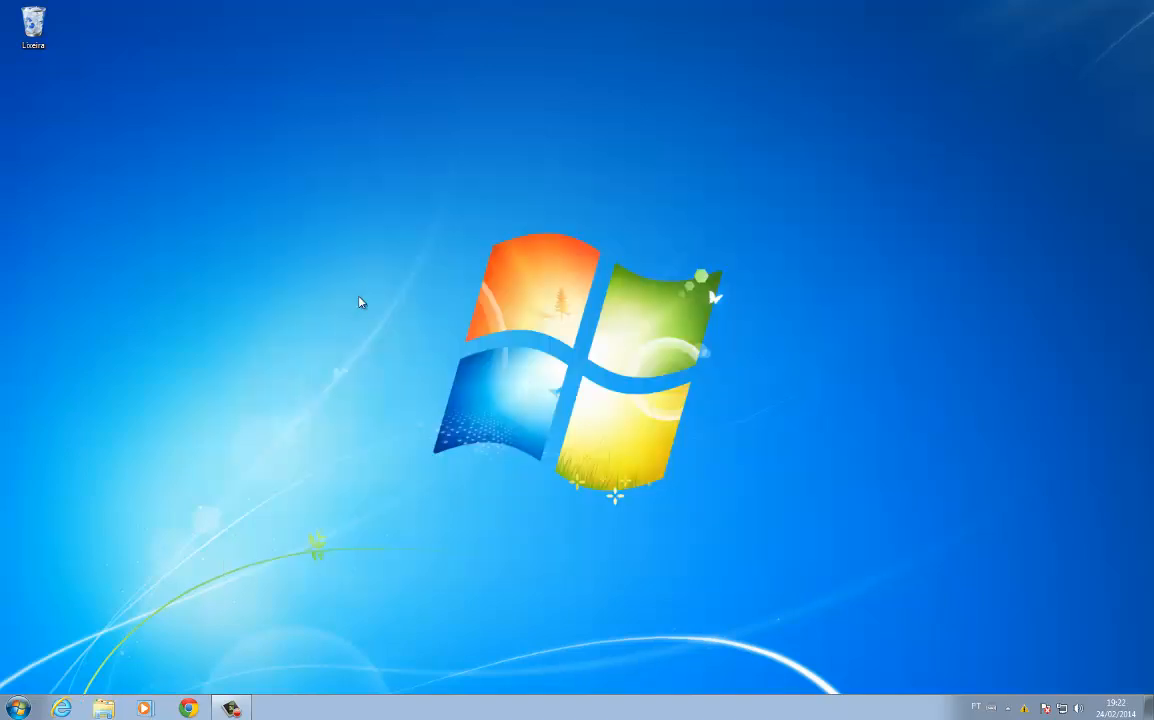
Step: Choose the C:\WALLPAPERS folder as the image location for the desktop background
{"action": "right_click", "coordinate": [439, 177]}
{"action": "left_click", "coordinate": [480, 354]}
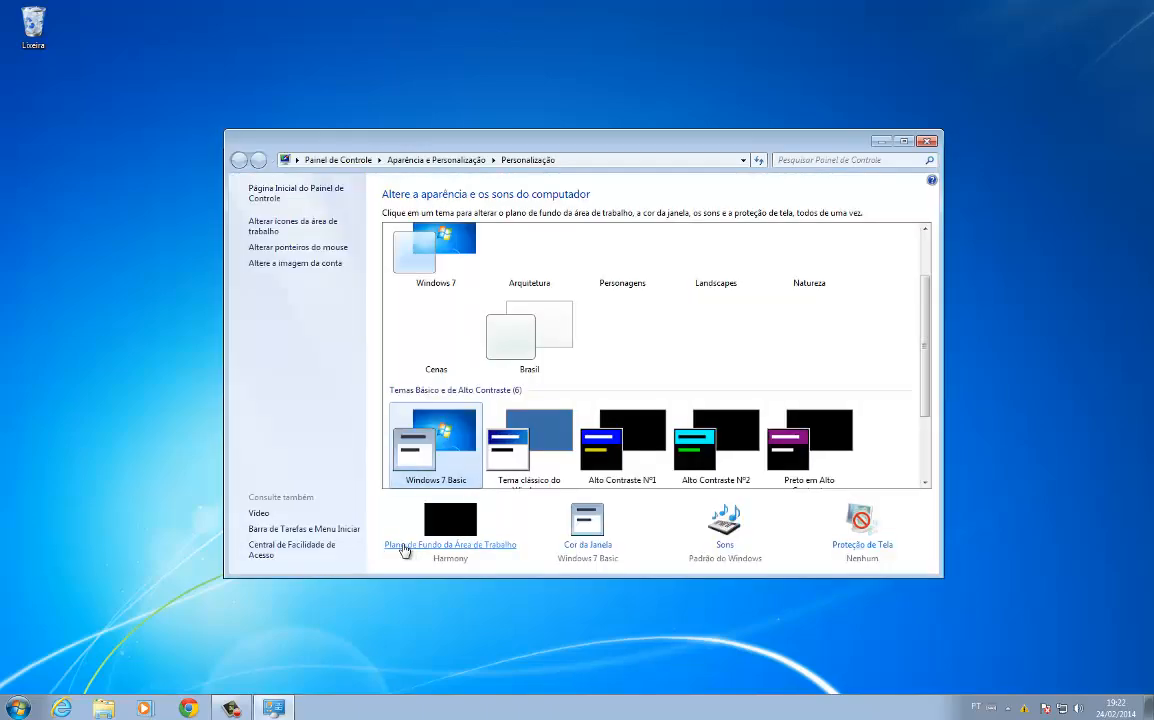
{"action": "left_click", "coordinate": [424, 546]}
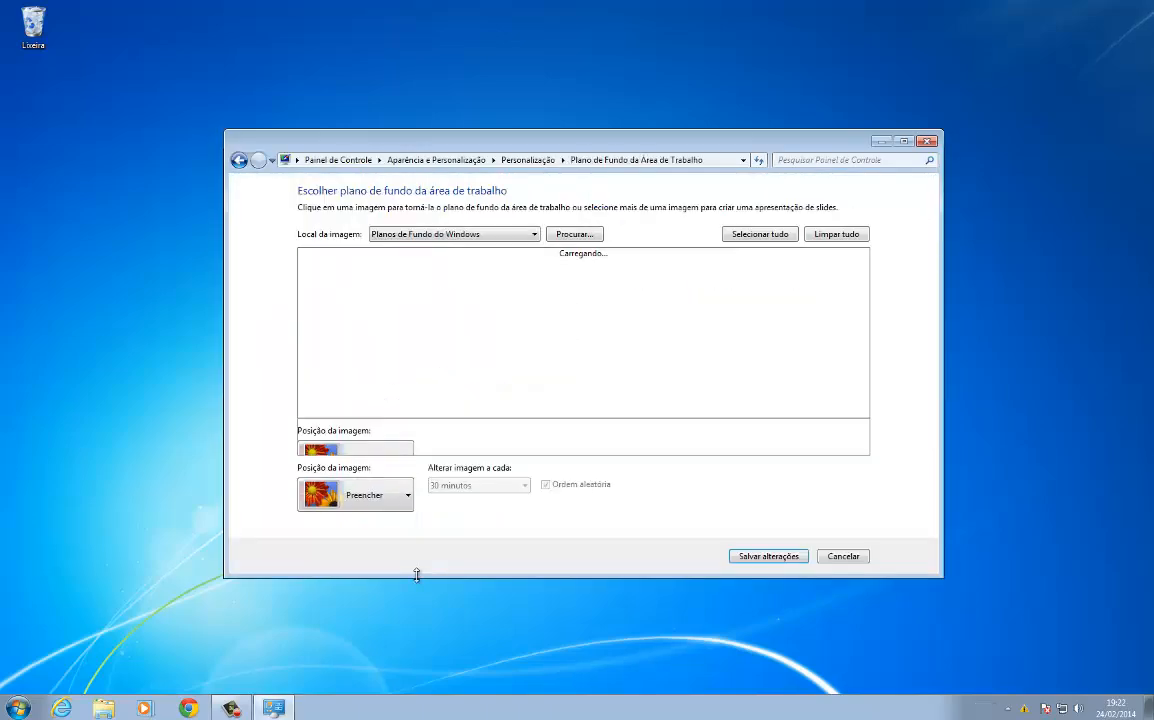
{"action": "left_click", "coordinate": [572, 235]}
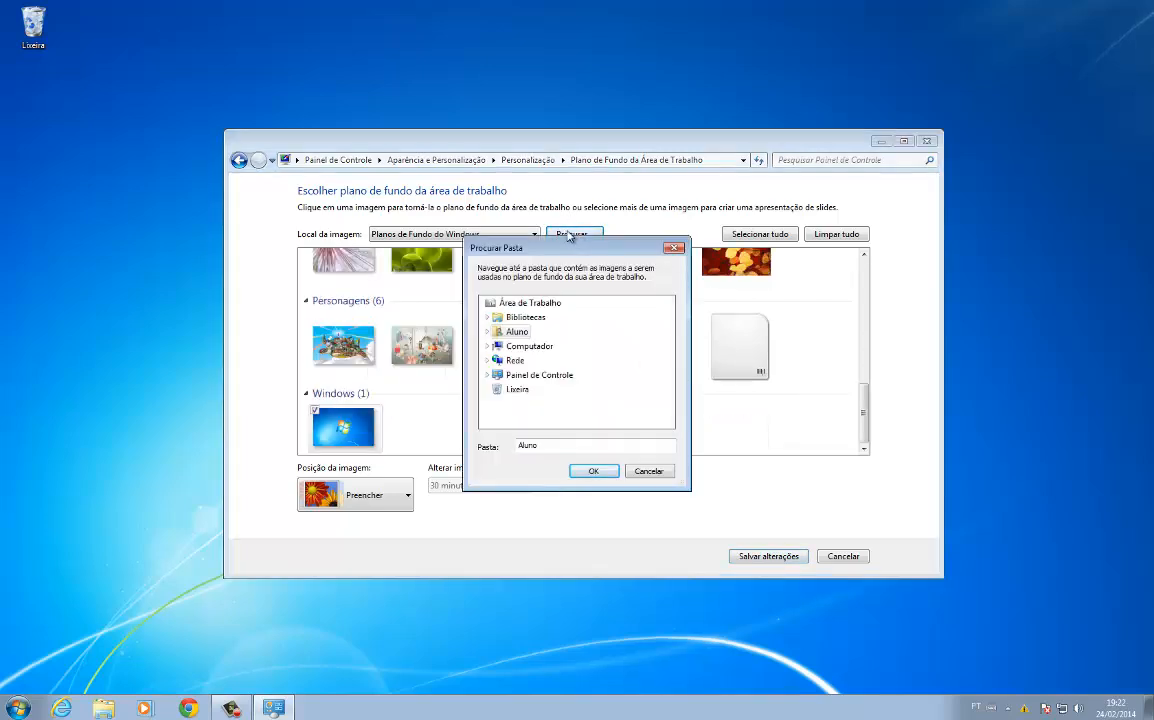
{"action": "left_click", "coordinate": [524, 347]}
{"action": "left_click", "coordinate": [530, 361]}
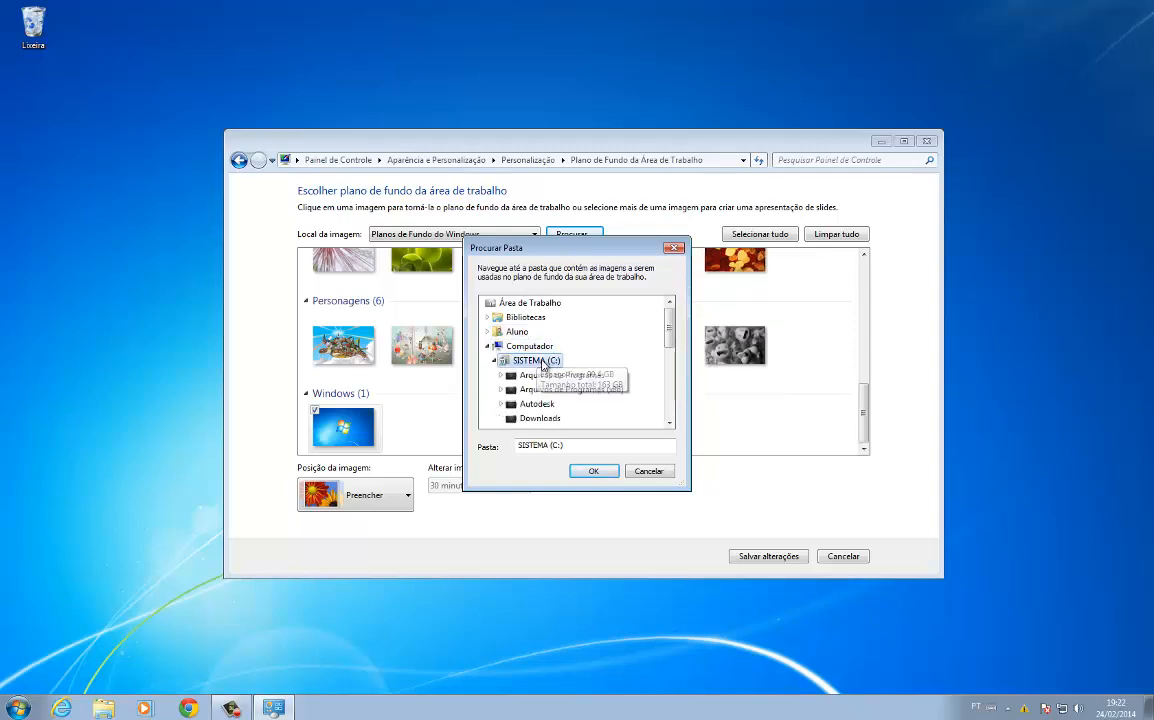
{"action": "left_click_drag", "start_coordinate": [668, 327], "coordinate": [670, 370]}
{"action": "left_click", "coordinate": [556, 391]}
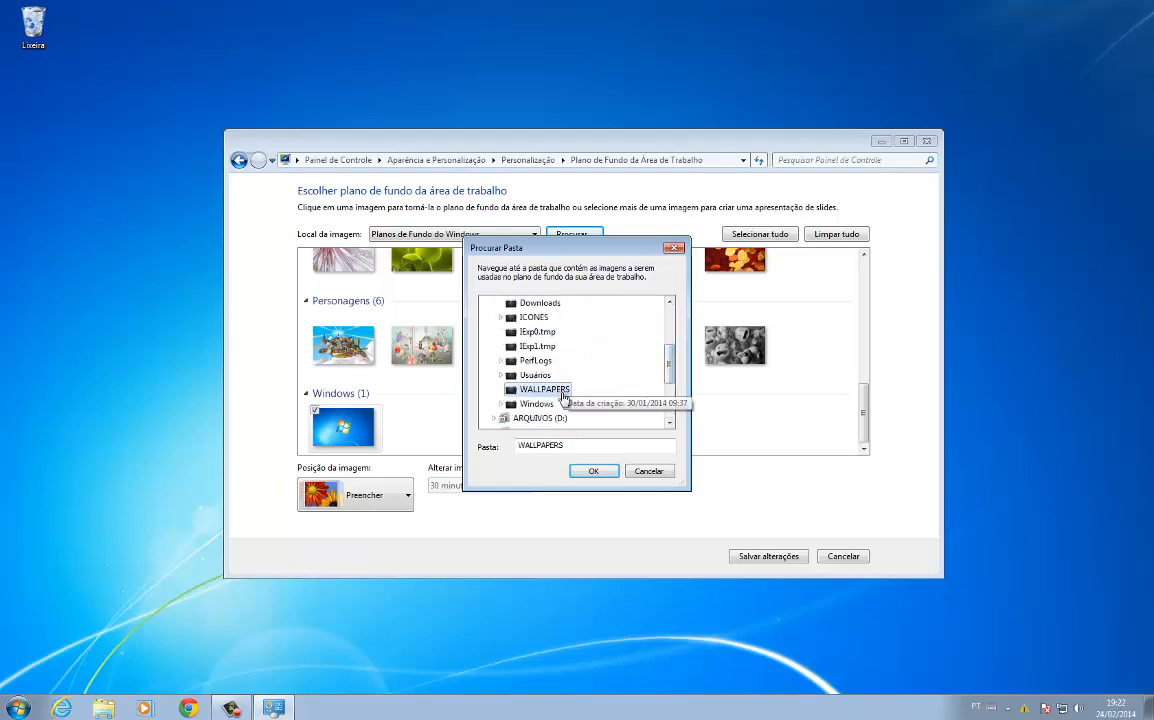
{"action": "left_click", "coordinate": [593, 471]}
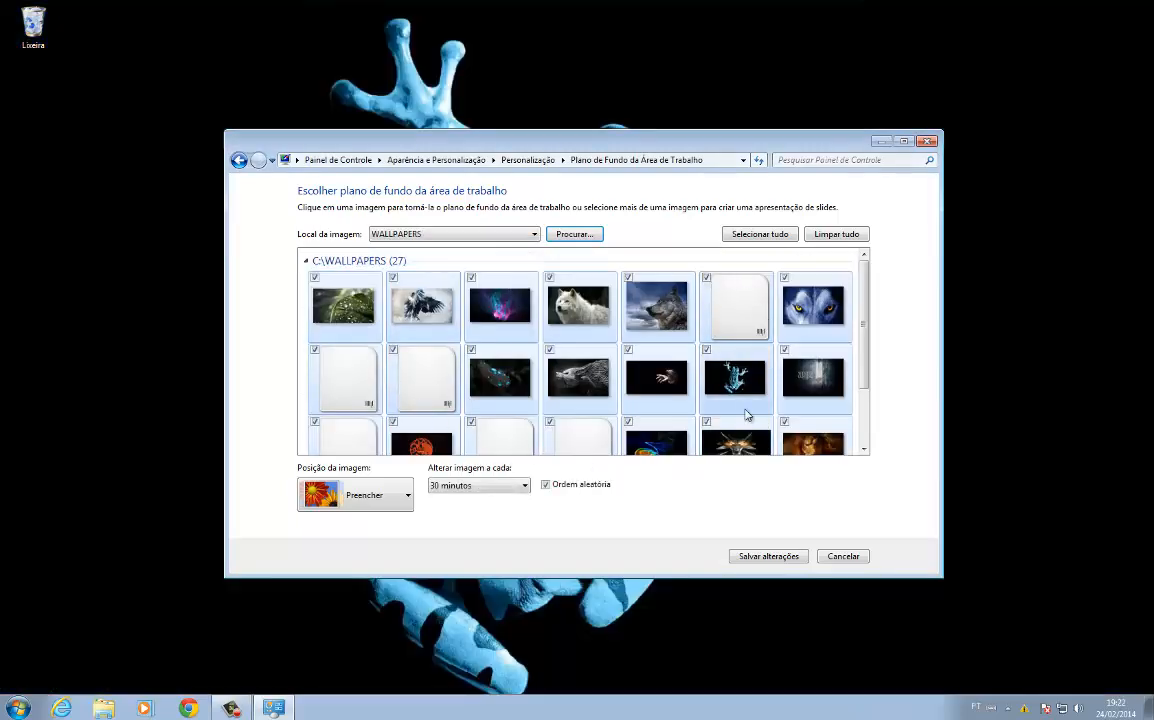
Step: Set the background pictures to change every 5 minutes, save the changes and close the personalization window
{"action": "left_click_drag", "start_coordinate": [871, 343], "coordinate": [864, 443]}
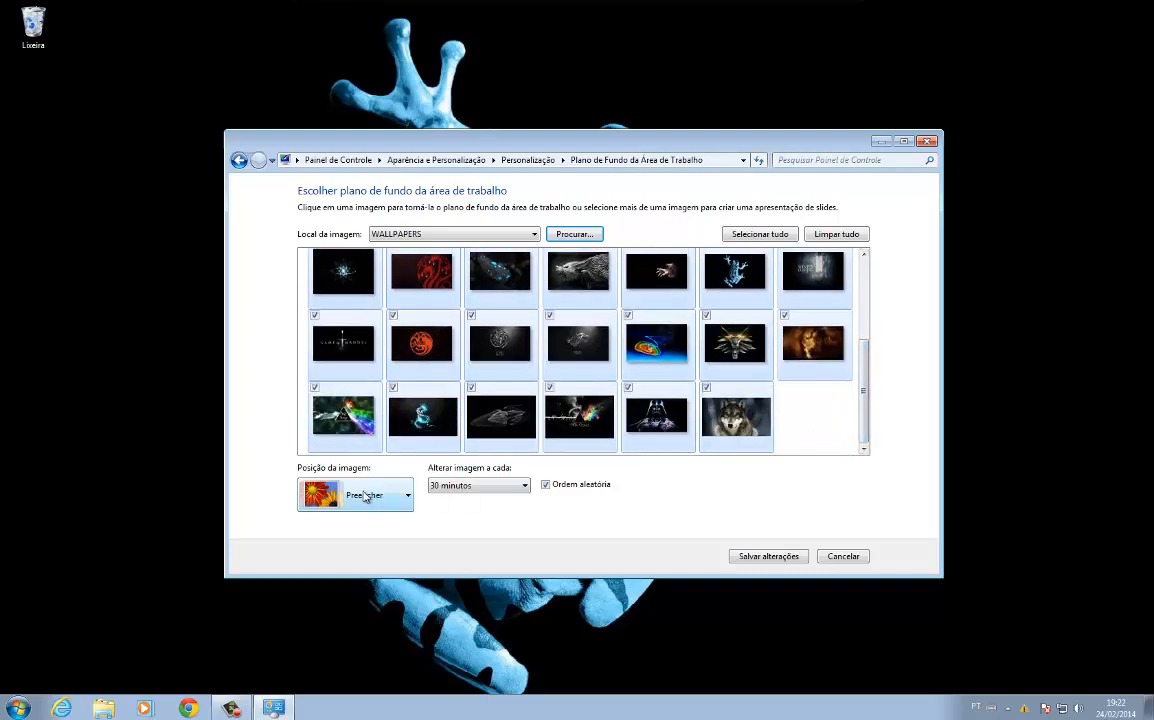
{"action": "left_click", "coordinate": [521, 485]}
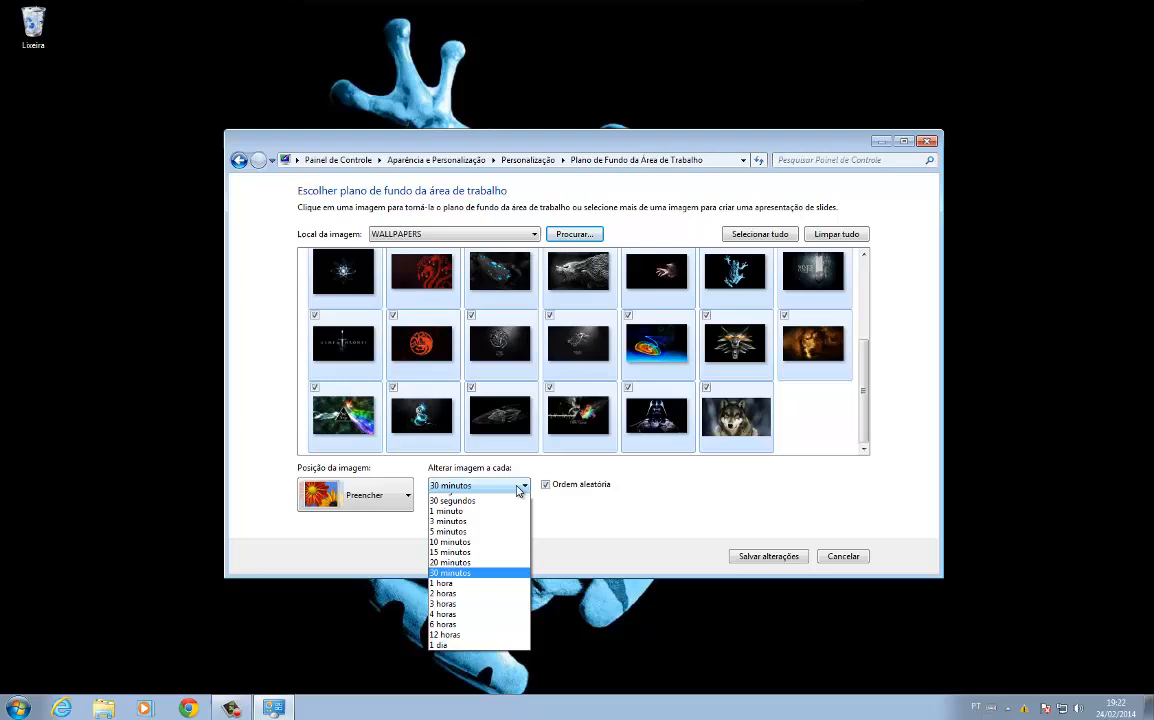
{"action": "left_click", "coordinate": [489, 541]}
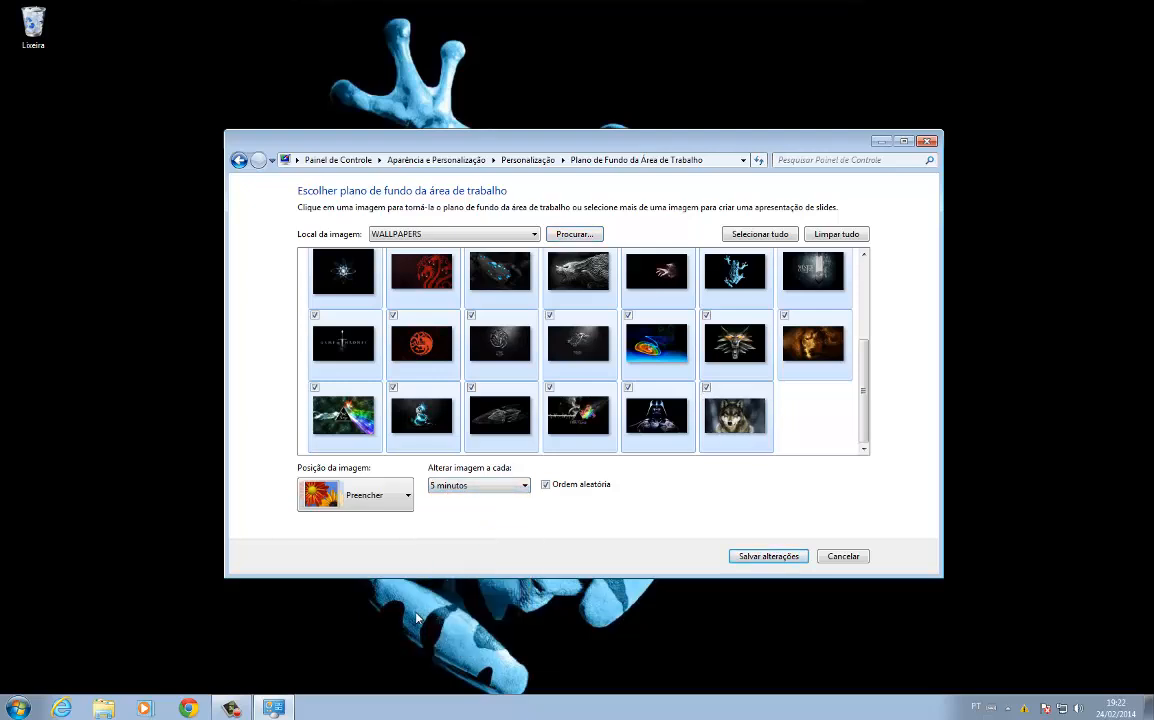
{"action": "left_click", "coordinate": [766, 555]}
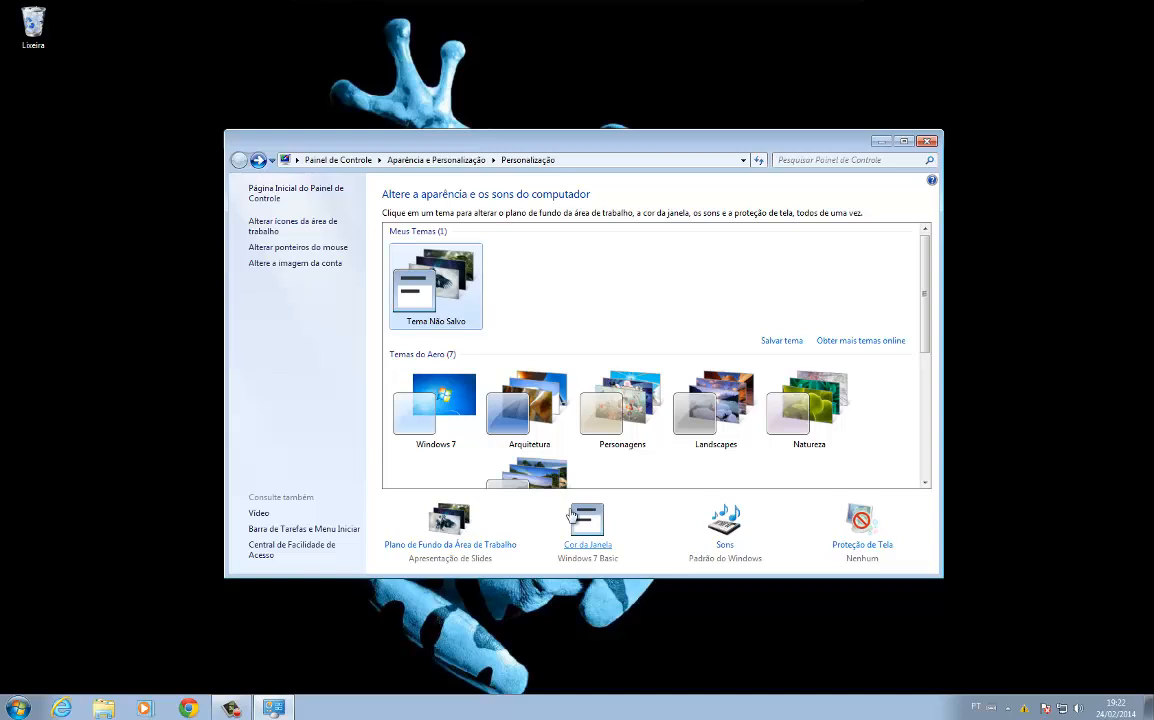
{"action": "left_click", "coordinate": [927, 141]}
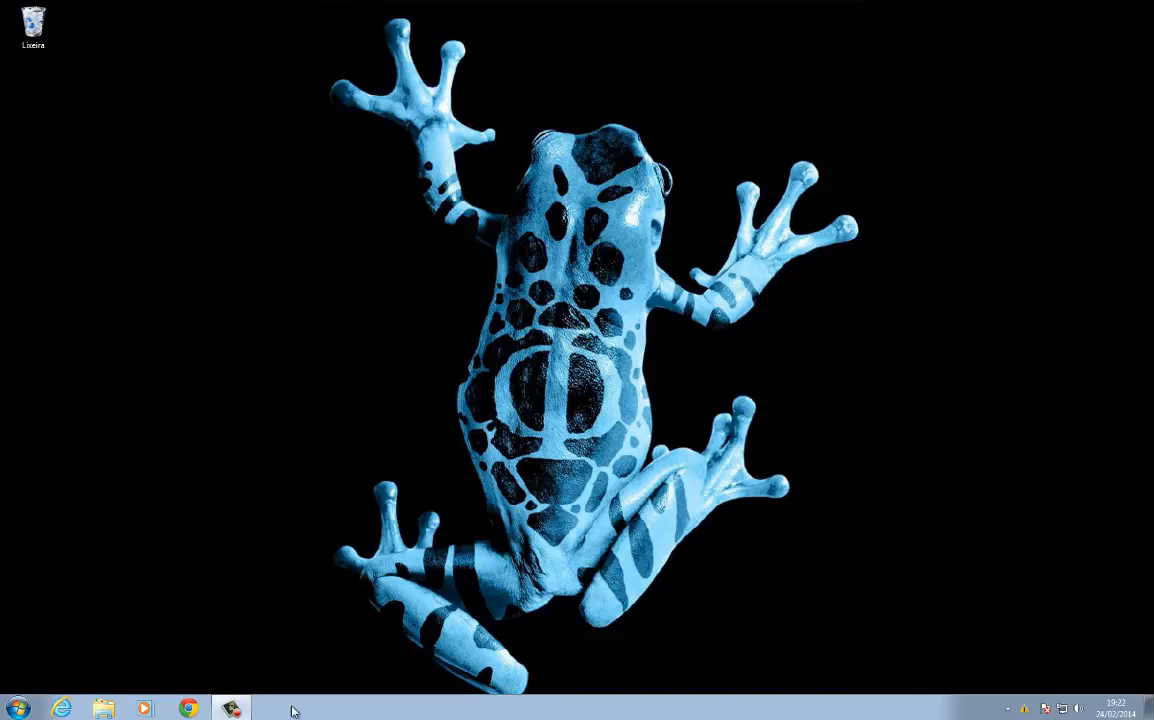
Step: Display the list of all installed programs, declining the security alert about the site certificate
{"action": "left_click", "coordinate": [20, 712]}
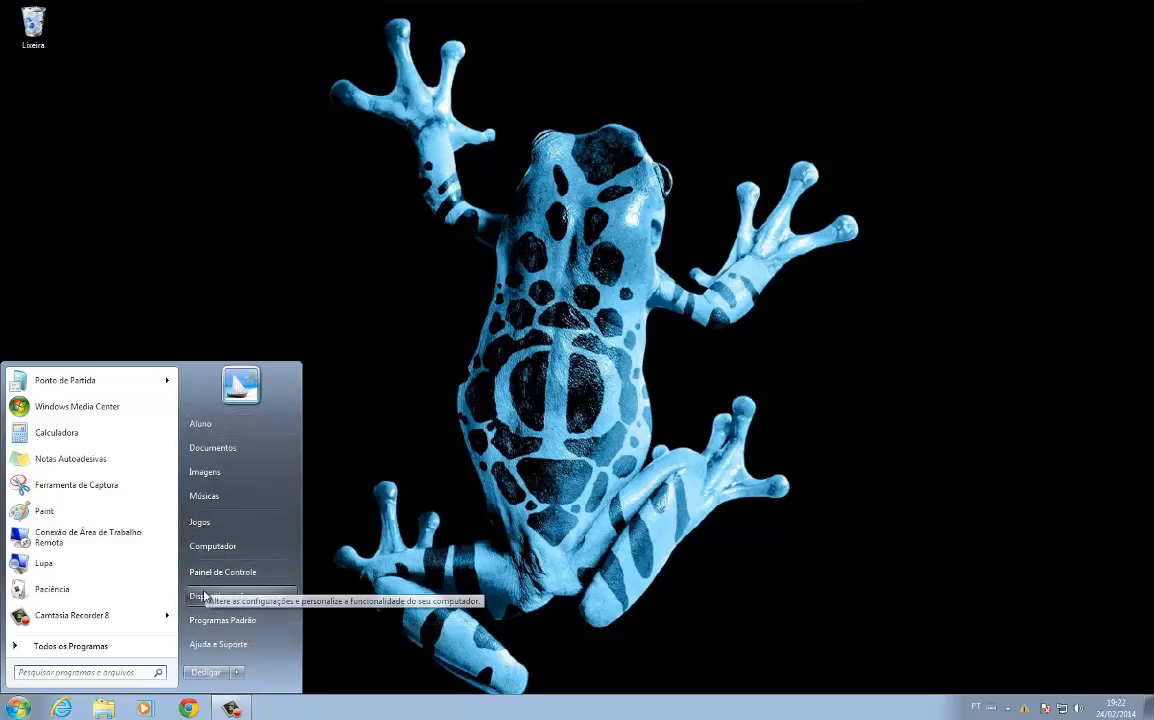
{"action": "left_click", "coordinate": [92, 648]}
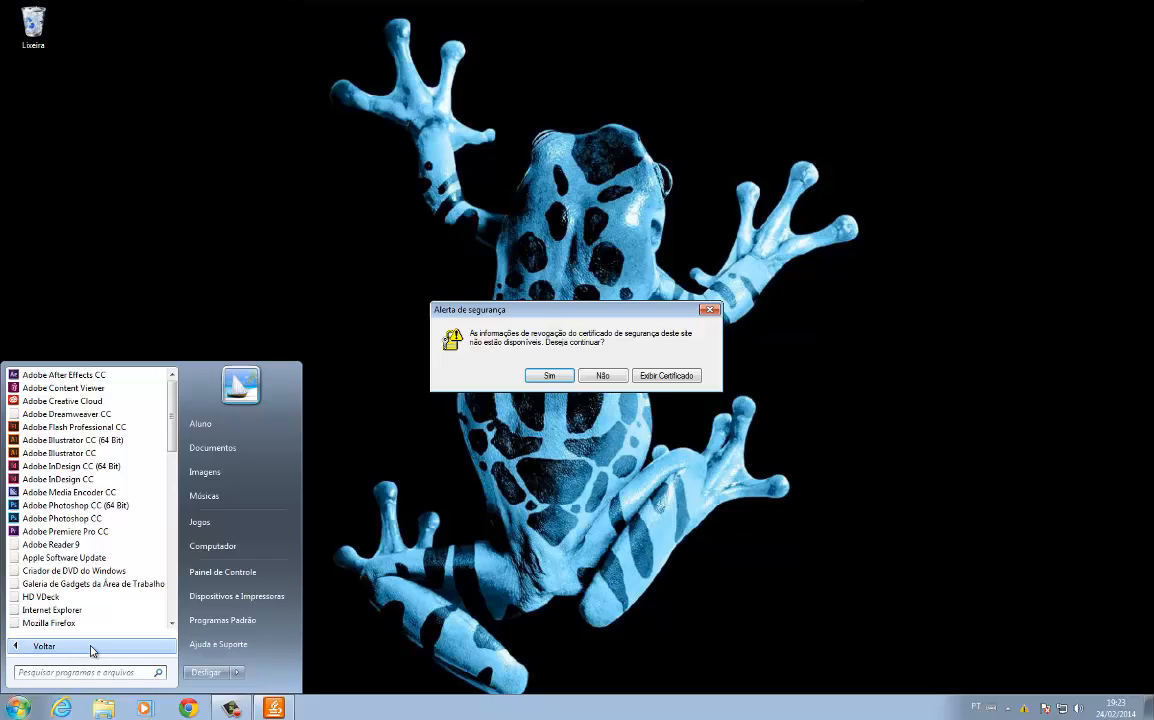
{"action": "left_click", "coordinate": [604, 376]}
{"action": "key", "text": "super"}
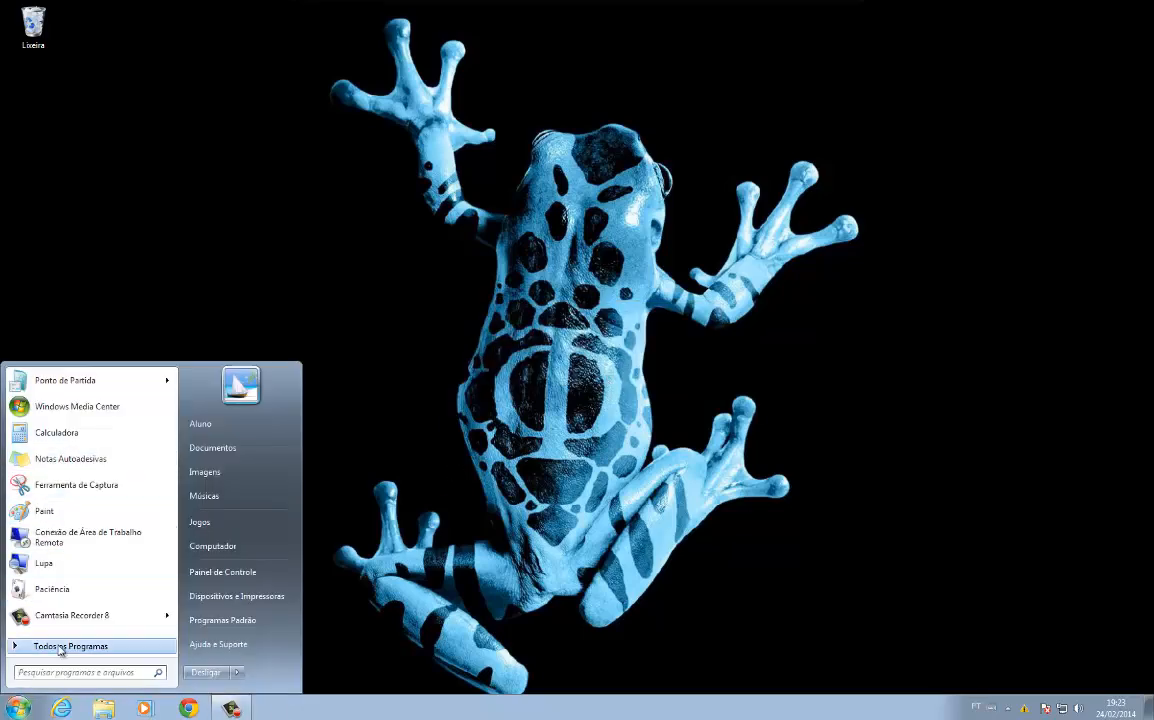
{"action": "left_click", "coordinate": [59, 647]}
{"action": "mouse_move", "coordinate": [172, 390]}
{"action": "left_mouse_down"}
{"action": "mouse_move", "coordinate": [170, 550]}
{"action": "mouse_move", "coordinate": [175, 403]}
{"action": "mouse_move", "coordinate": [152, 530]}
{"action": "mouse_move", "coordinate": [153, 375]}
{"action": "mouse_move", "coordinate": [158, 386]}
{"action": "left_mouse_up"}
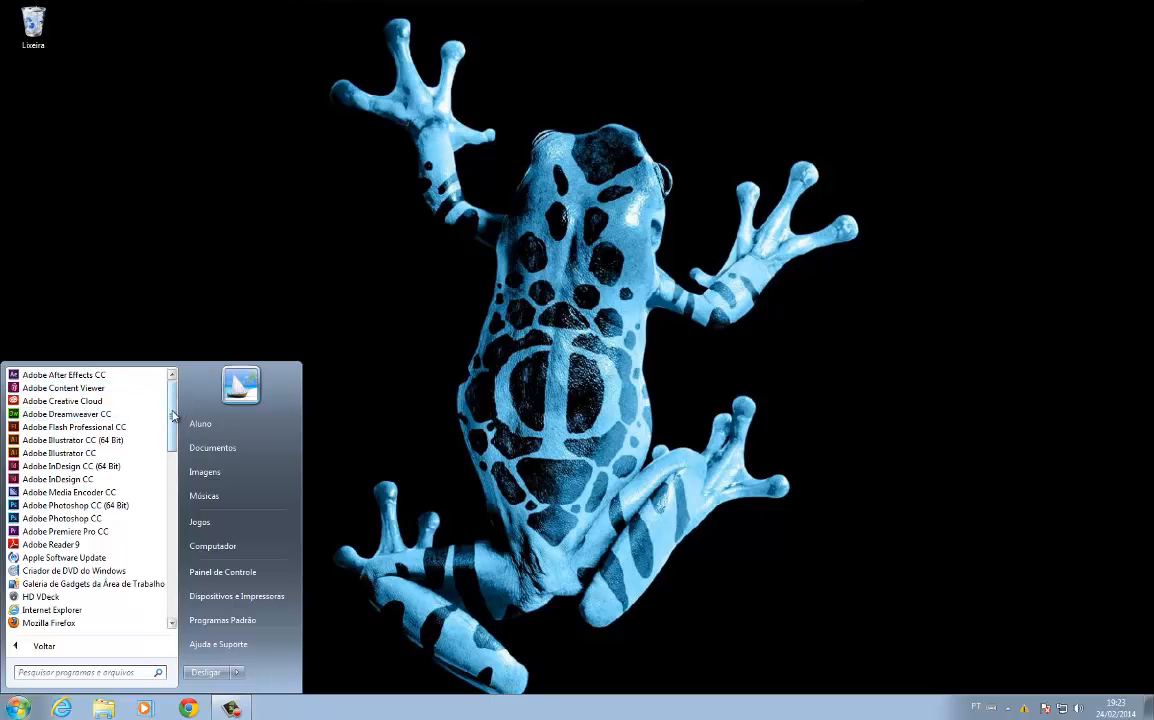
Step: Create desktop shortcuts for Adobe After Effects CC and Adobe Dreamweaver CC
{"action": "right_click", "coordinate": [87, 381]}
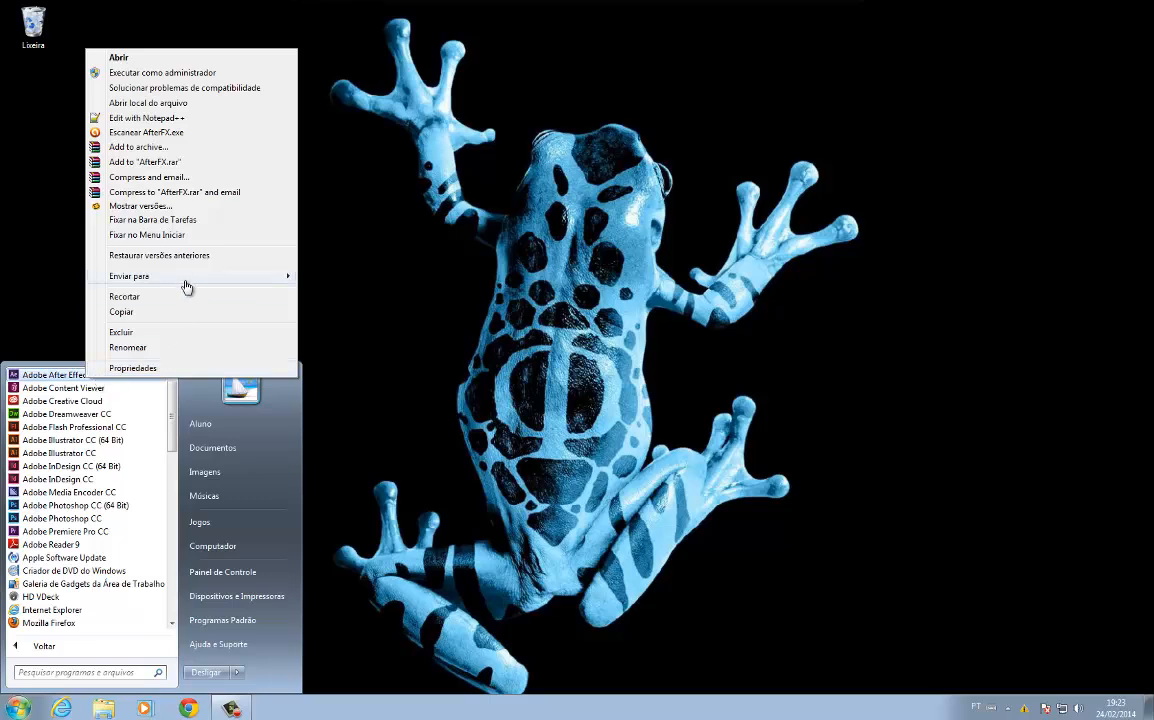
{"action": "mouse_move", "coordinate": [185, 279]}
{"action": "left_click", "coordinate": [310, 276]}
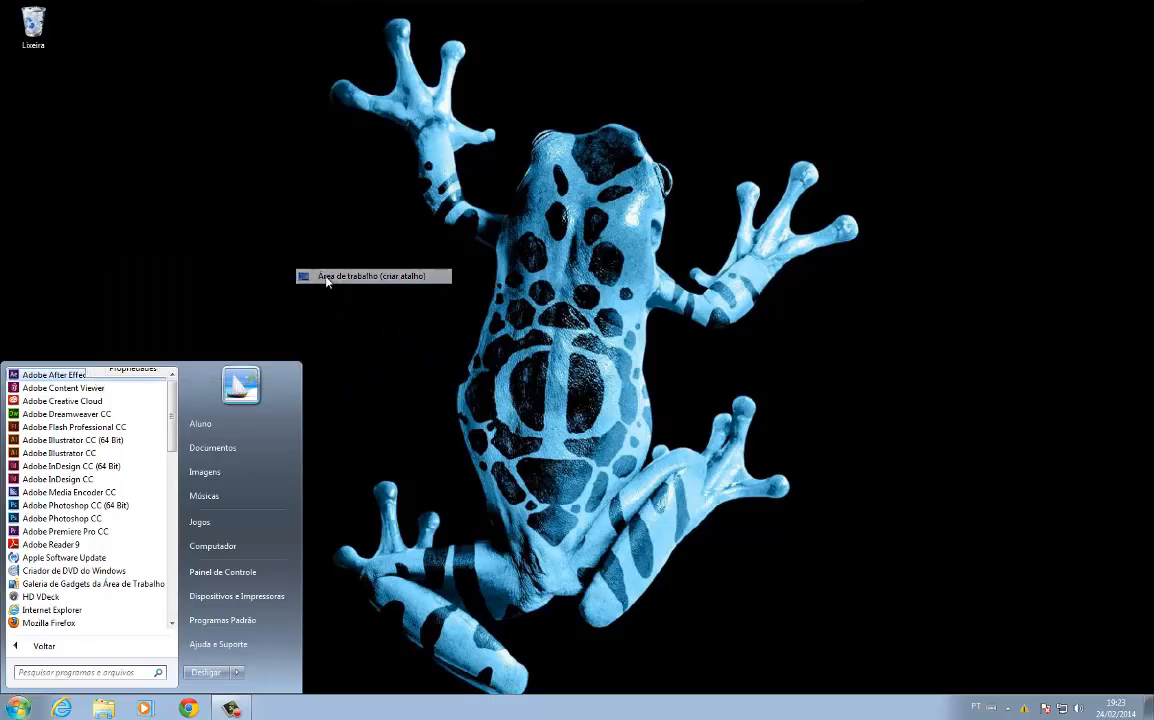
{"action": "right_click", "coordinate": [100, 418]}
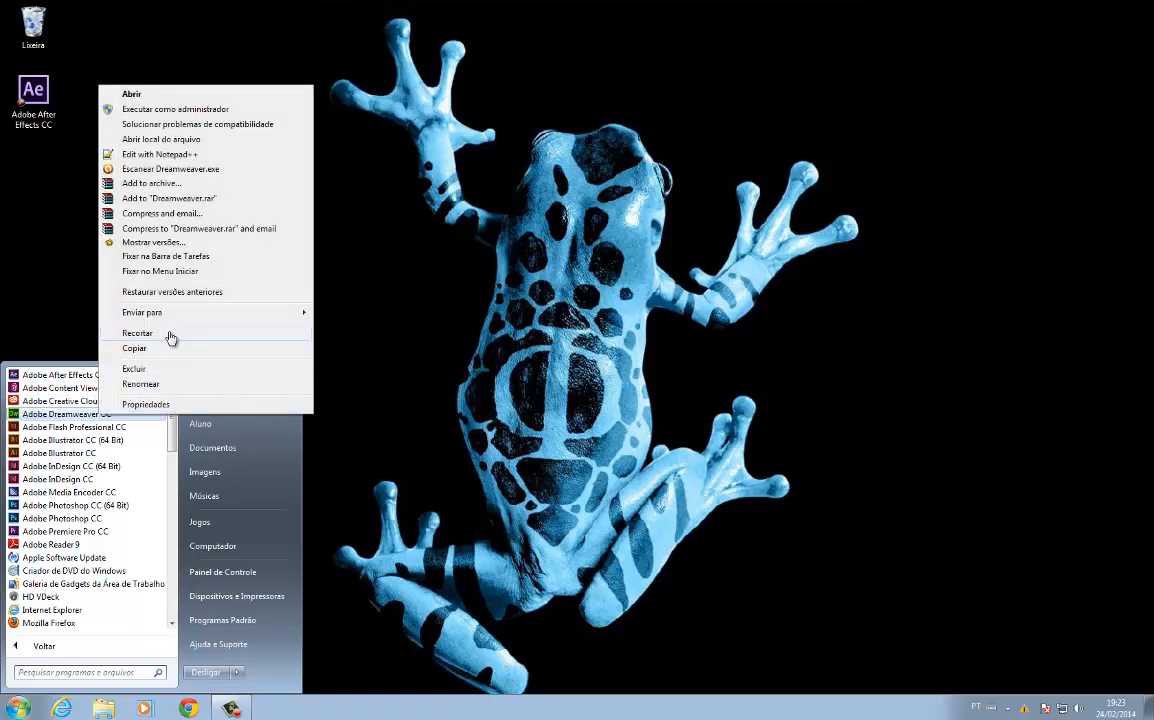
{"action": "mouse_move", "coordinate": [291, 310]}
{"action": "left_click", "coordinate": [350, 312]}
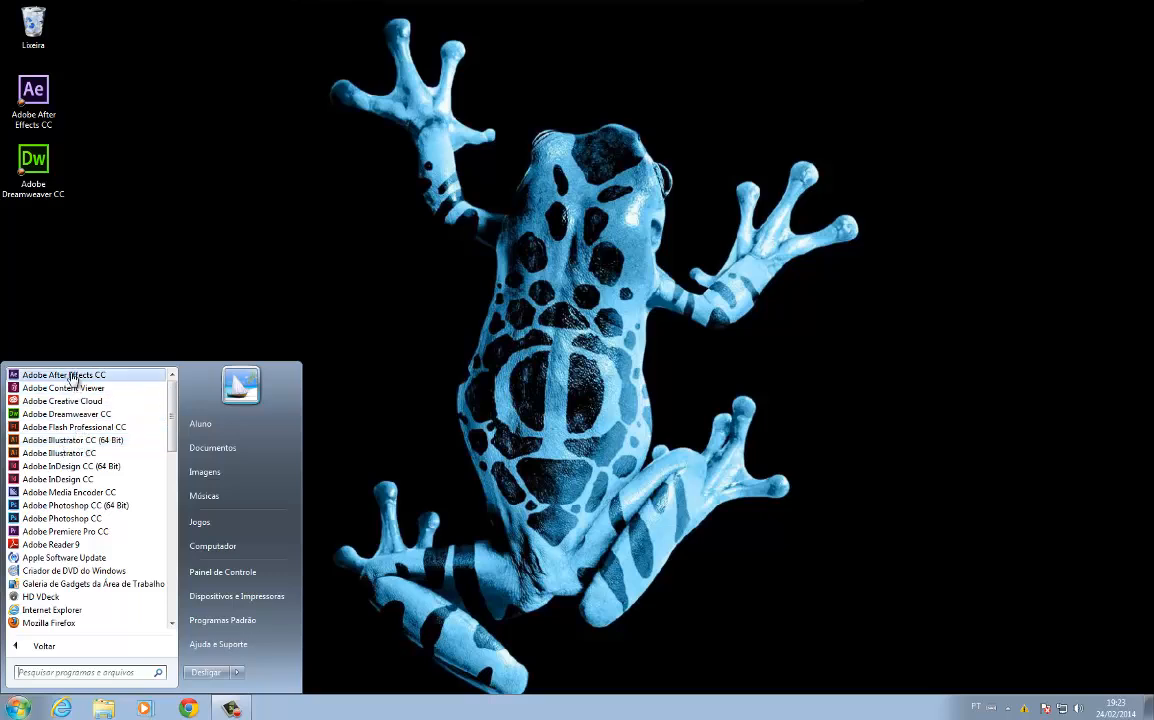
Step: Create desktop shortcuts for Adobe Flash Professional CC and Adobe Illustrator CC (64 Bit)
{"action": "right_click", "coordinate": [85, 428]}
{"action": "mouse_move", "coordinate": [202, 331]}
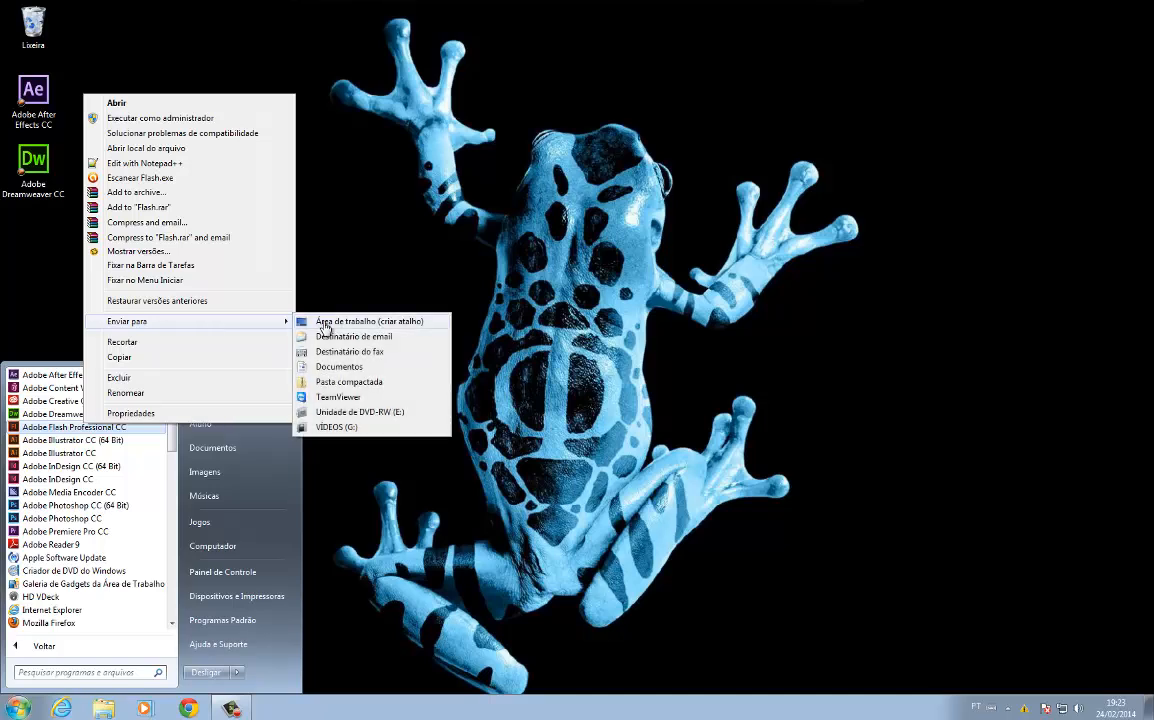
{"action": "left_click", "coordinate": [300, 321]}
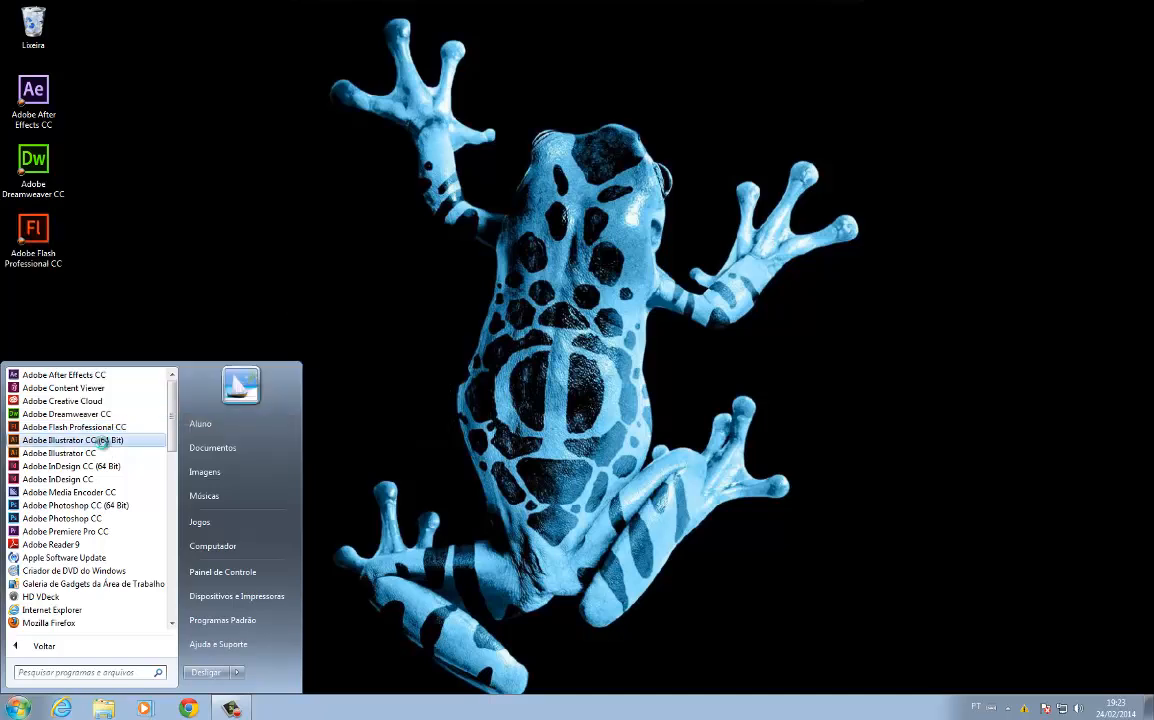
{"action": "right_click", "coordinate": [100, 441]}
{"action": "mouse_move", "coordinate": [213, 344]}
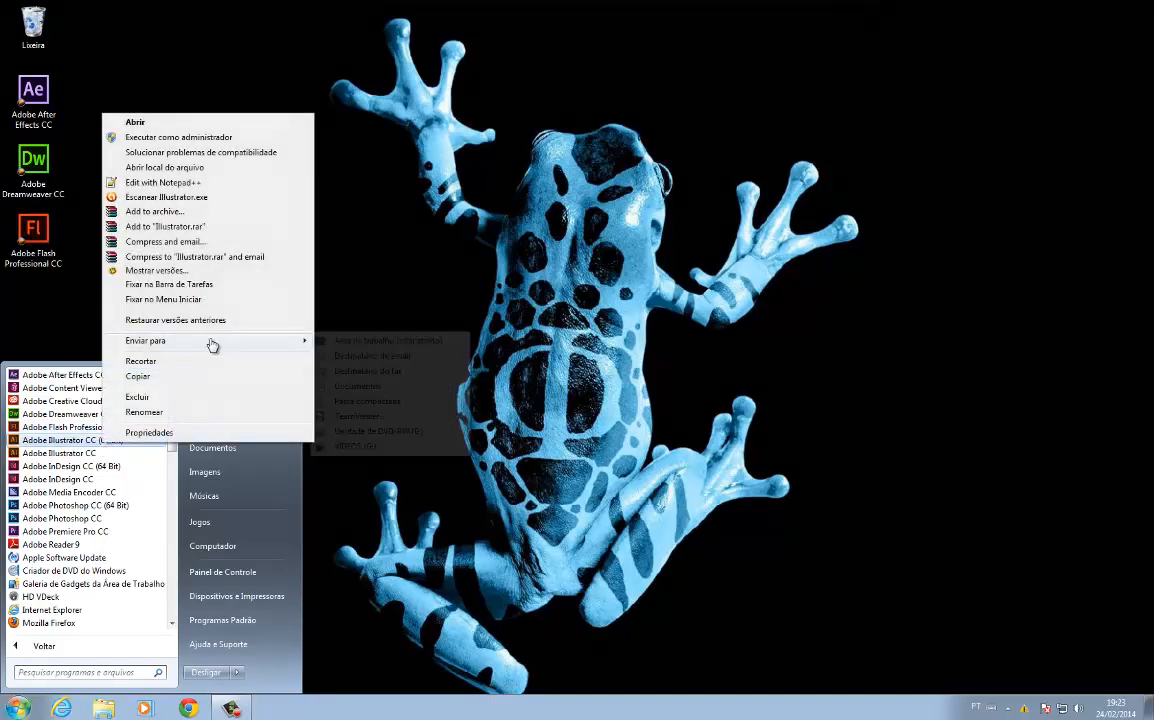
{"action": "left_click", "coordinate": [370, 340]}
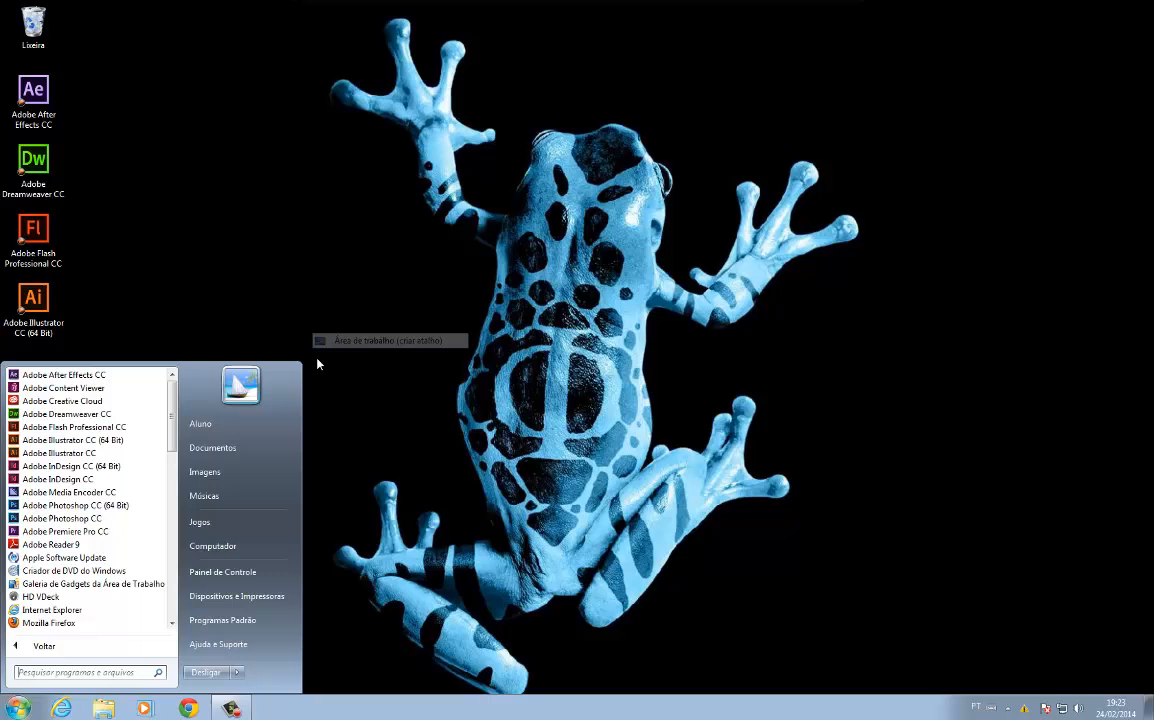
Step: Create desktop shortcuts for Adobe InDesign CC (64 Bit) and Adobe Photoshop CC (64 Bit)
{"action": "right_click", "coordinate": [95, 466]}
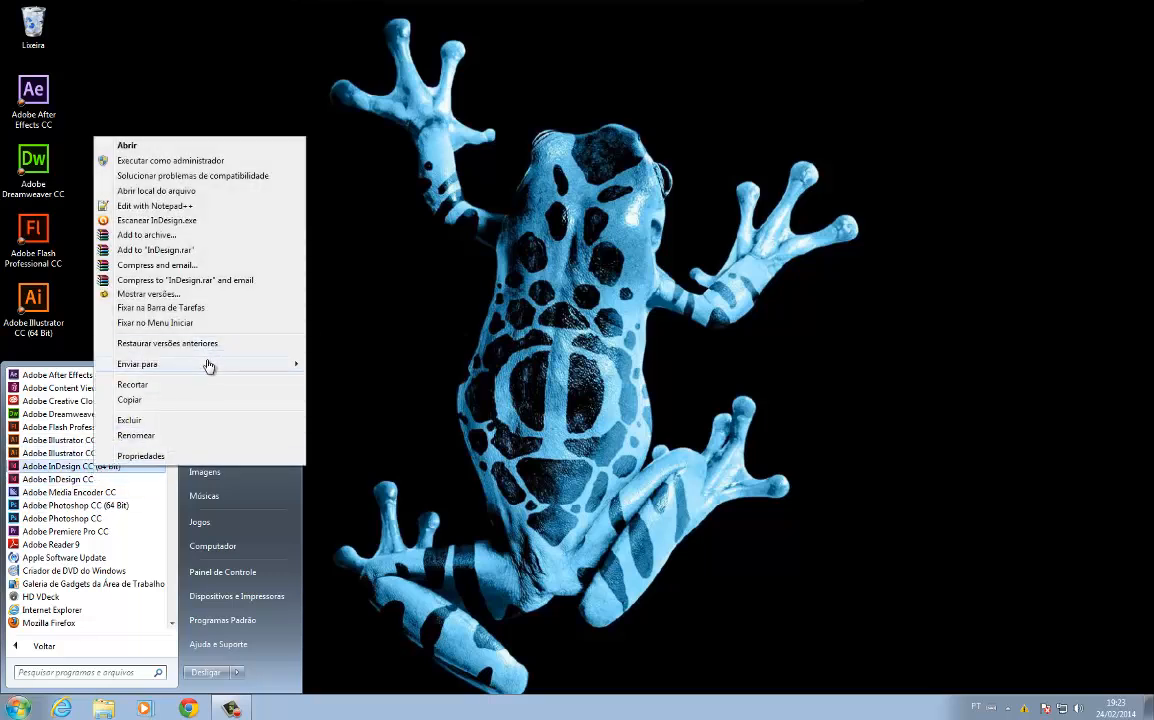
{"action": "mouse_move", "coordinate": [208, 362]}
{"action": "left_click", "coordinate": [365, 364]}
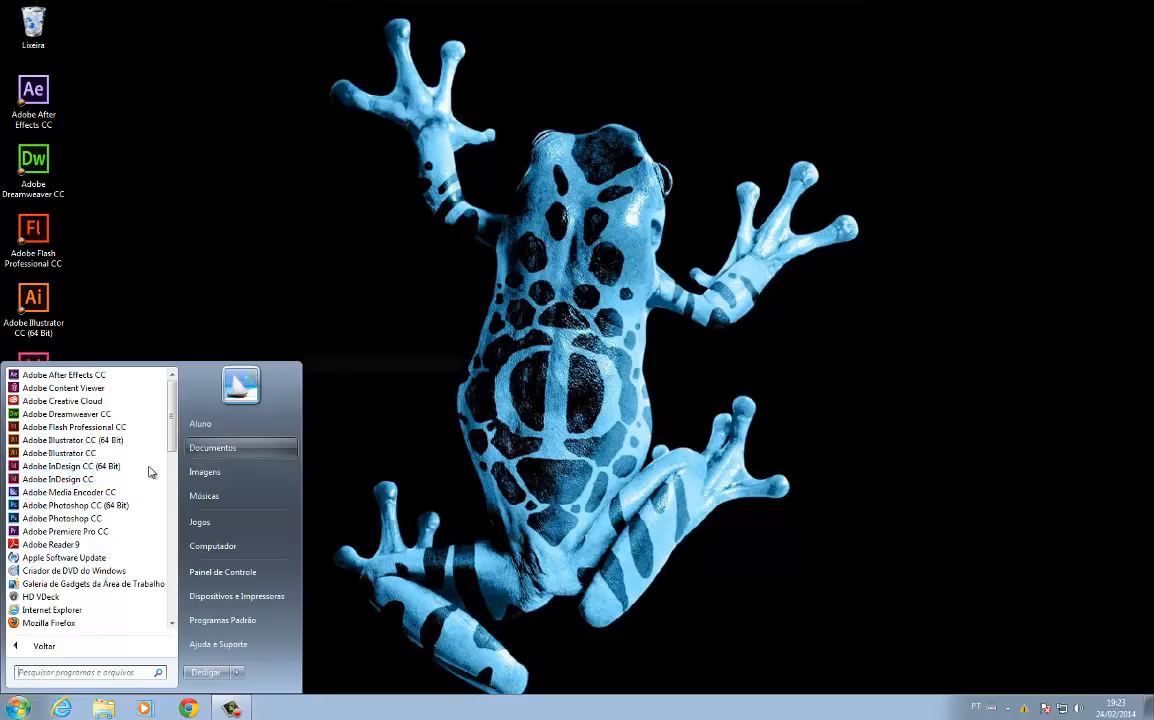
{"action": "right_click", "coordinate": [98, 510]}
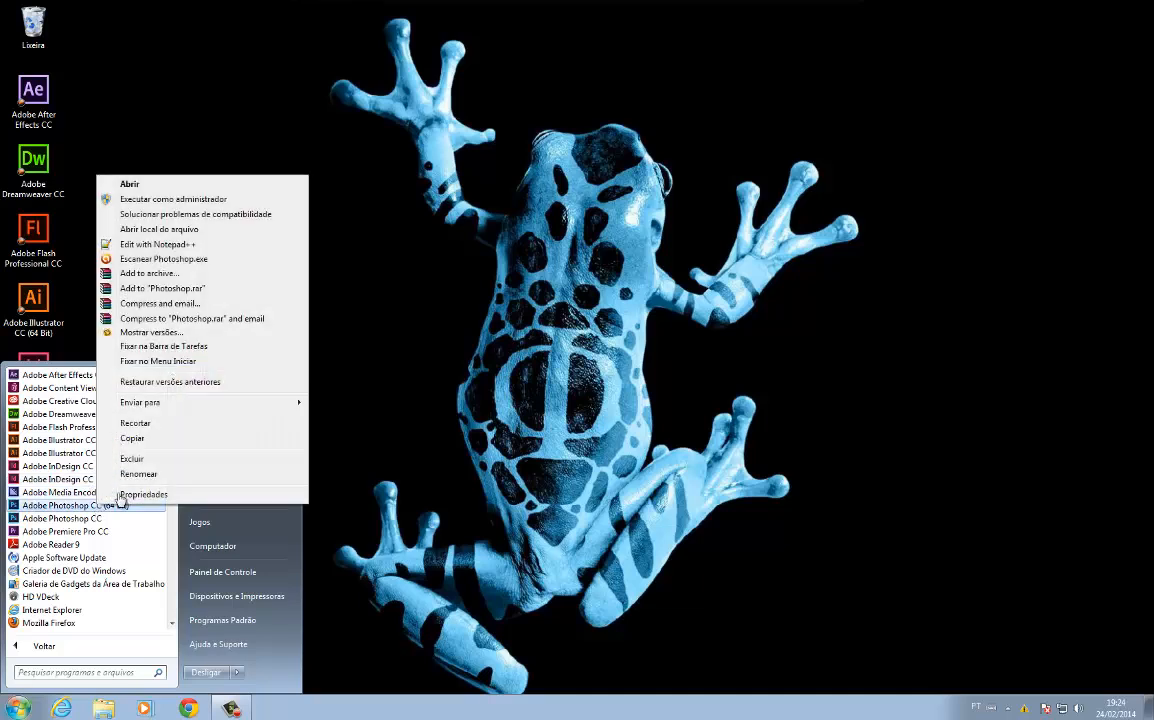
{"action": "mouse_move", "coordinate": [160, 402]}
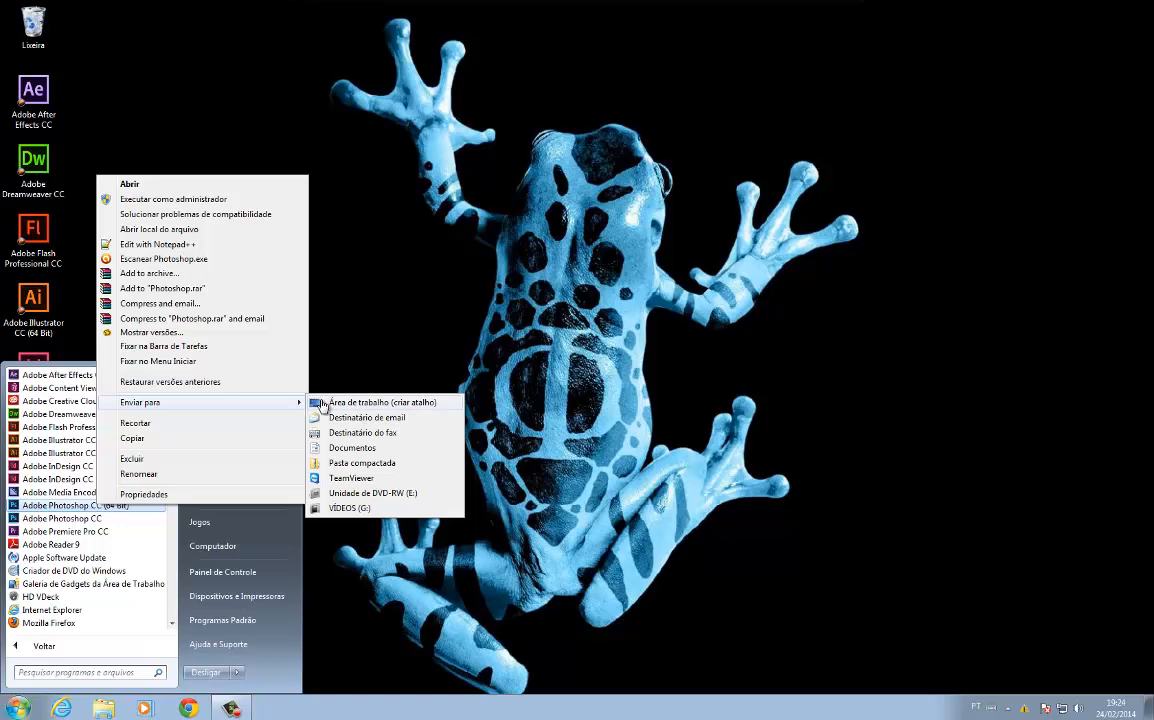
{"action": "left_click", "coordinate": [316, 402]}
Step: Create a desktop shortcut for Adobe Premiere Pro CC
{"action": "right_click", "coordinate": [98, 532]}
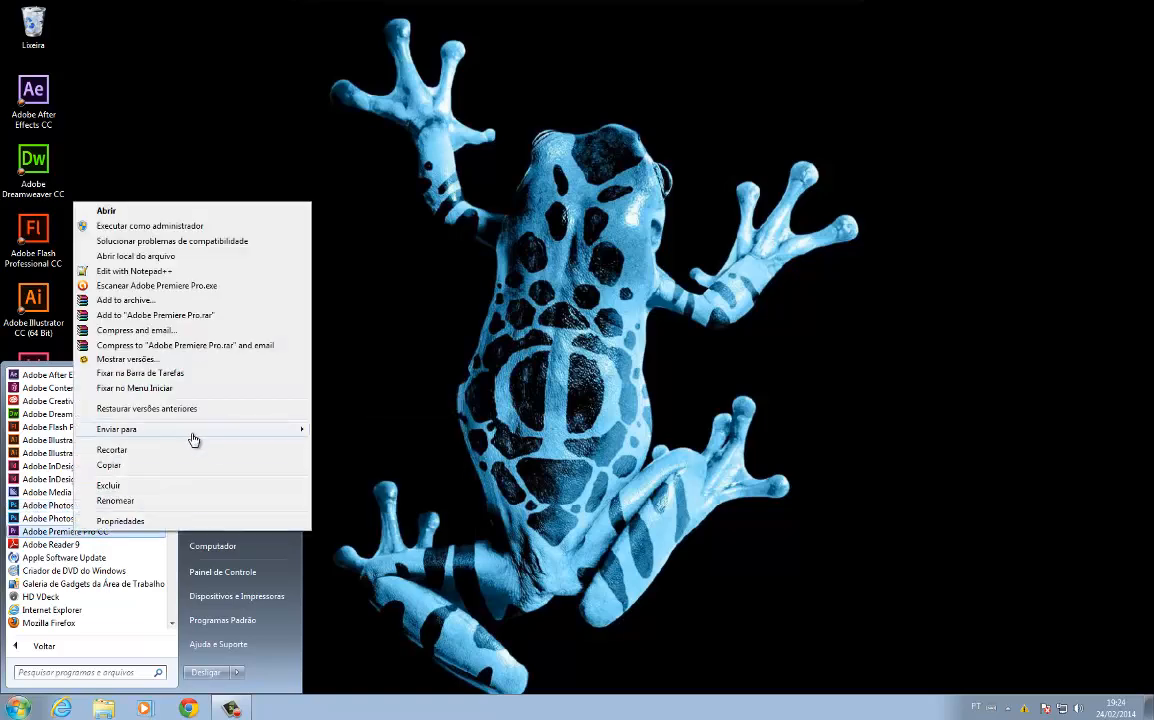
{"action": "mouse_move", "coordinate": [216, 438]}
{"action": "left_click", "coordinate": [342, 430]}
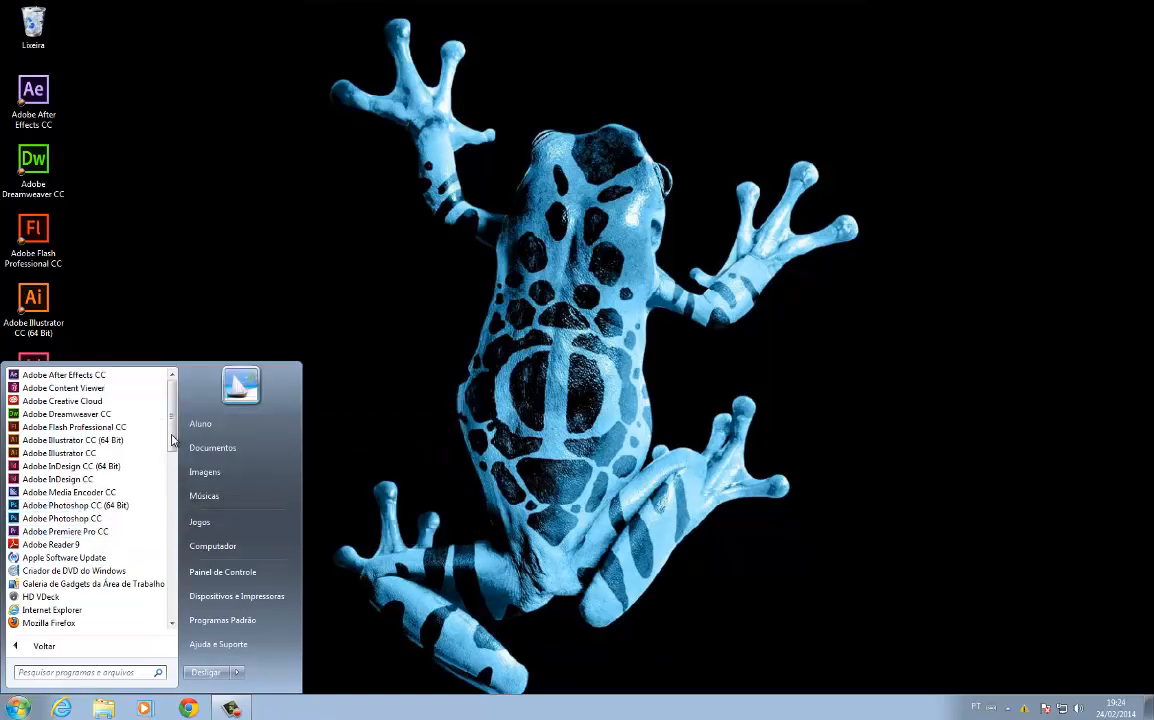
{"action": "scroll", "coordinate": [80, 478], "scroll_direction": "down", "scroll_amount": 2}
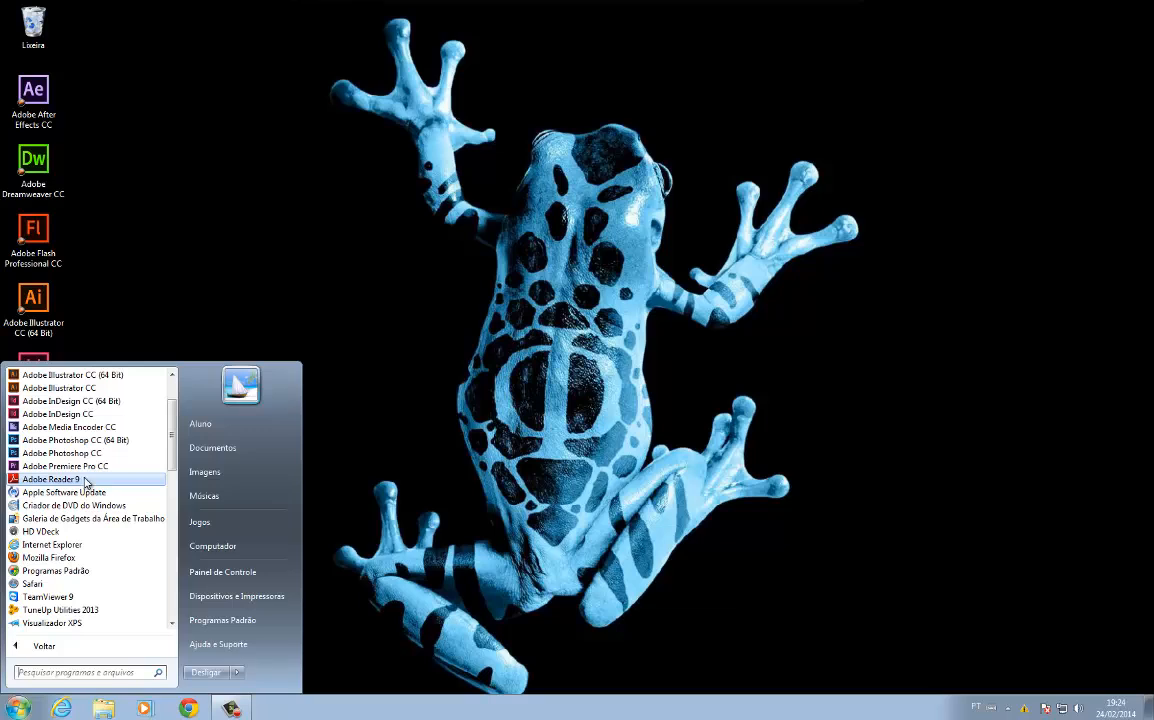
Step: Create desktop shortcuts for Mozilla Firefox and Safari
{"action": "scroll", "coordinate": [86, 485], "scroll_direction": "down", "scroll_amount": 2}
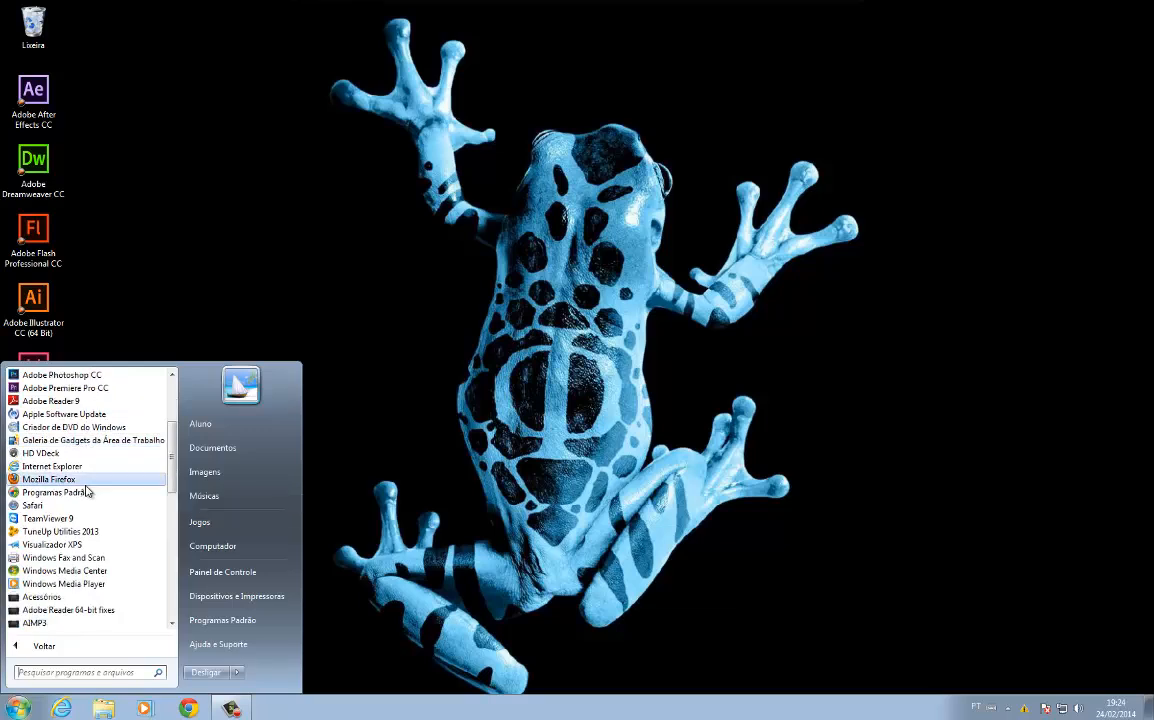
{"action": "right_click", "coordinate": [86, 485]}
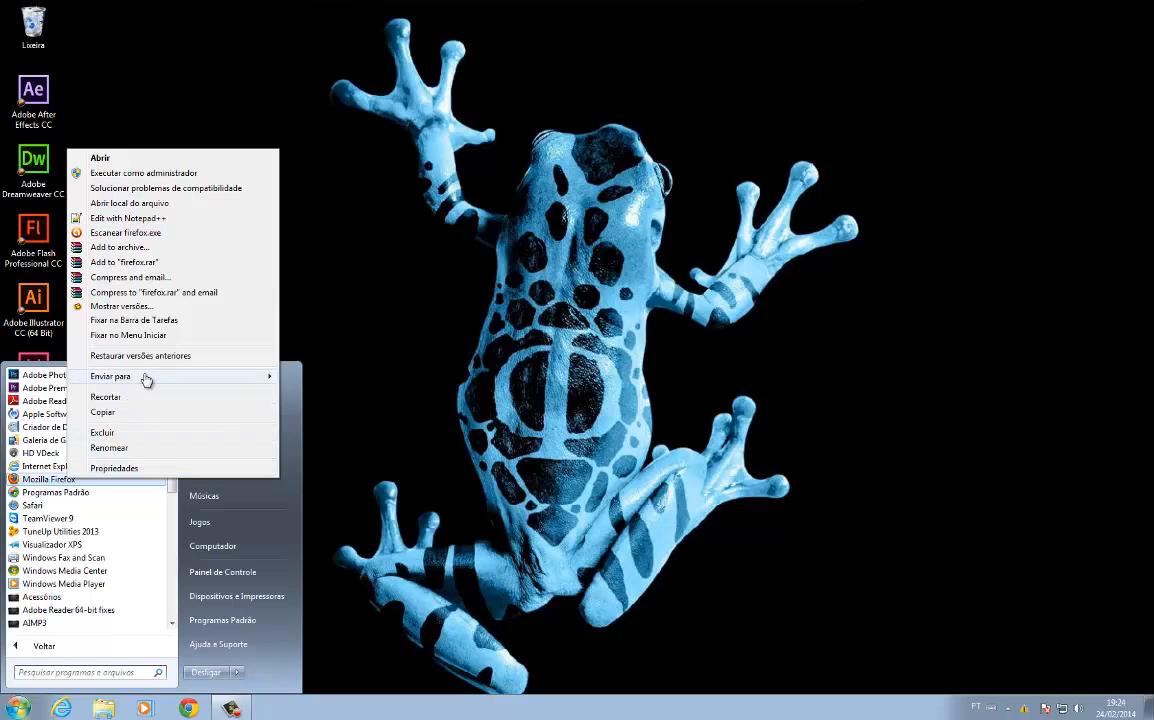
{"action": "mouse_move", "coordinate": [146, 379]}
{"action": "left_click", "coordinate": [291, 378]}
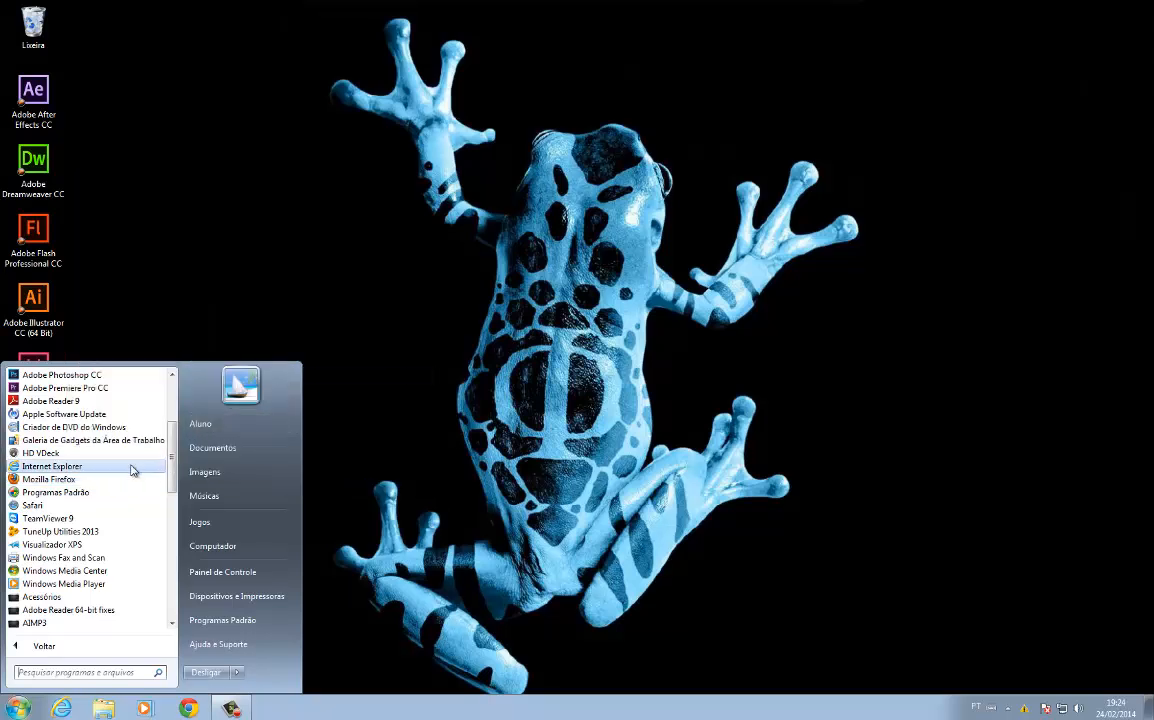
{"action": "right_click", "coordinate": [80, 508]}
{"action": "mouse_move", "coordinate": [160, 399]}
{"action": "left_click", "coordinate": [377, 404]}
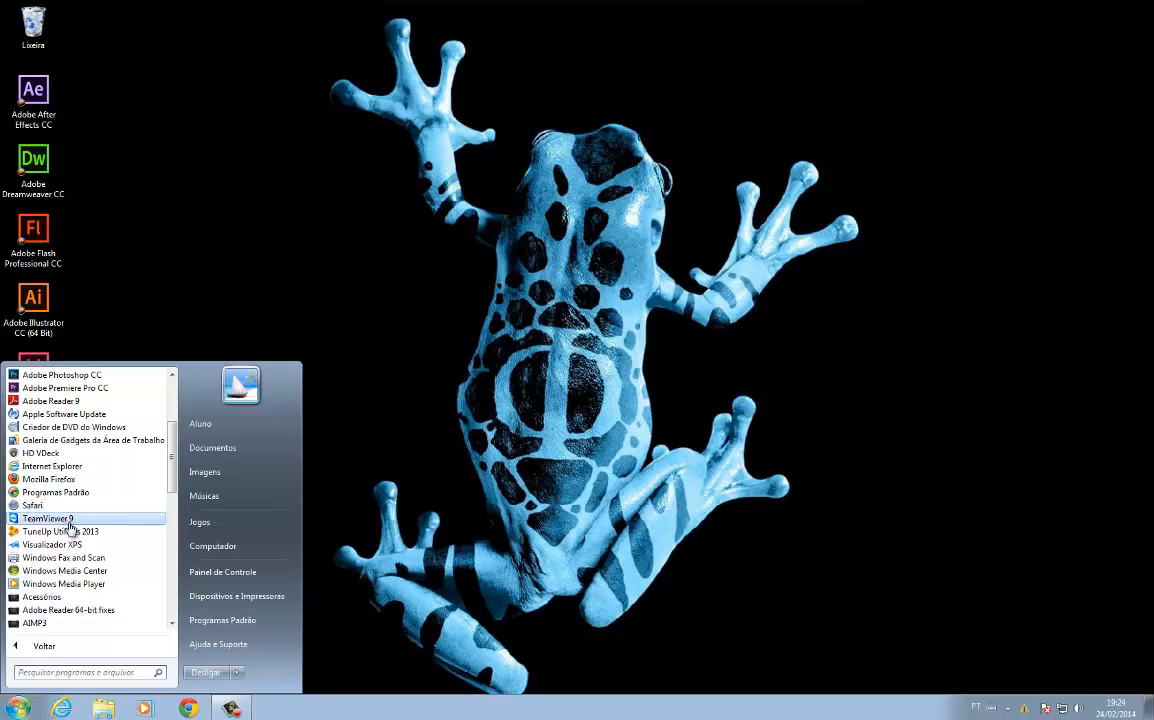
Step: Create desktop shortcuts for TeamViewer 9 and TuneUp Utilities 2013
{"action": "right_click", "coordinate": [71, 523]}
{"action": "mouse_move", "coordinate": [149, 420]}
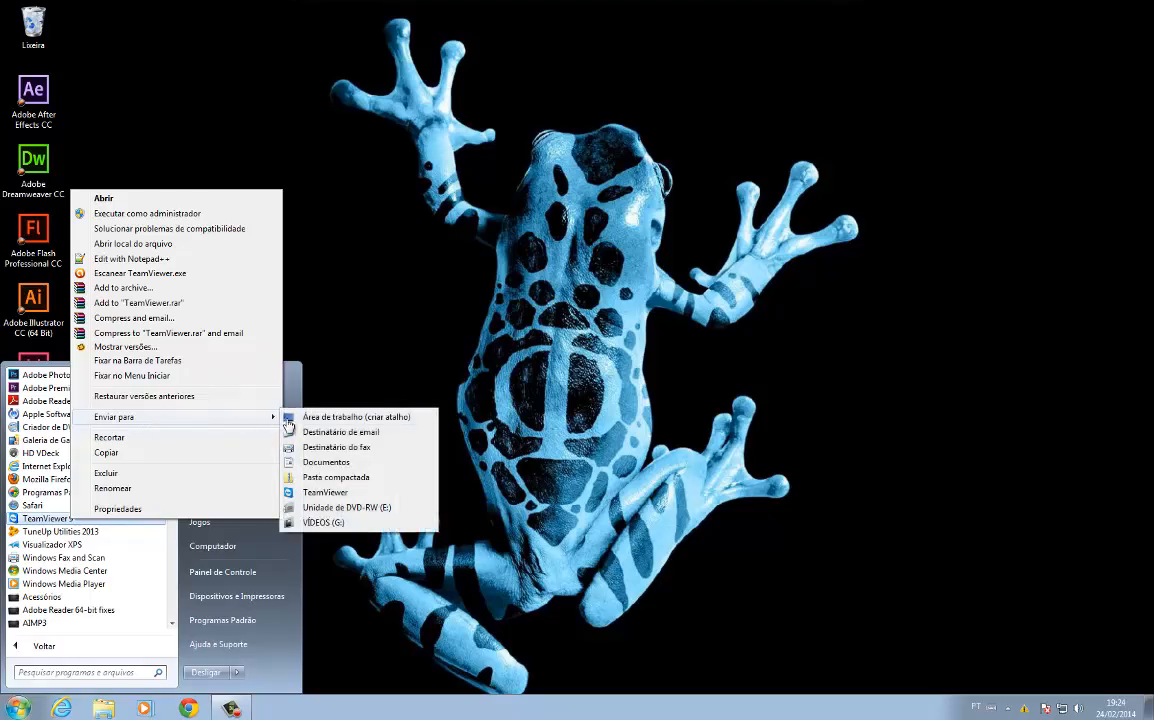
{"action": "left_click", "coordinate": [295, 424]}
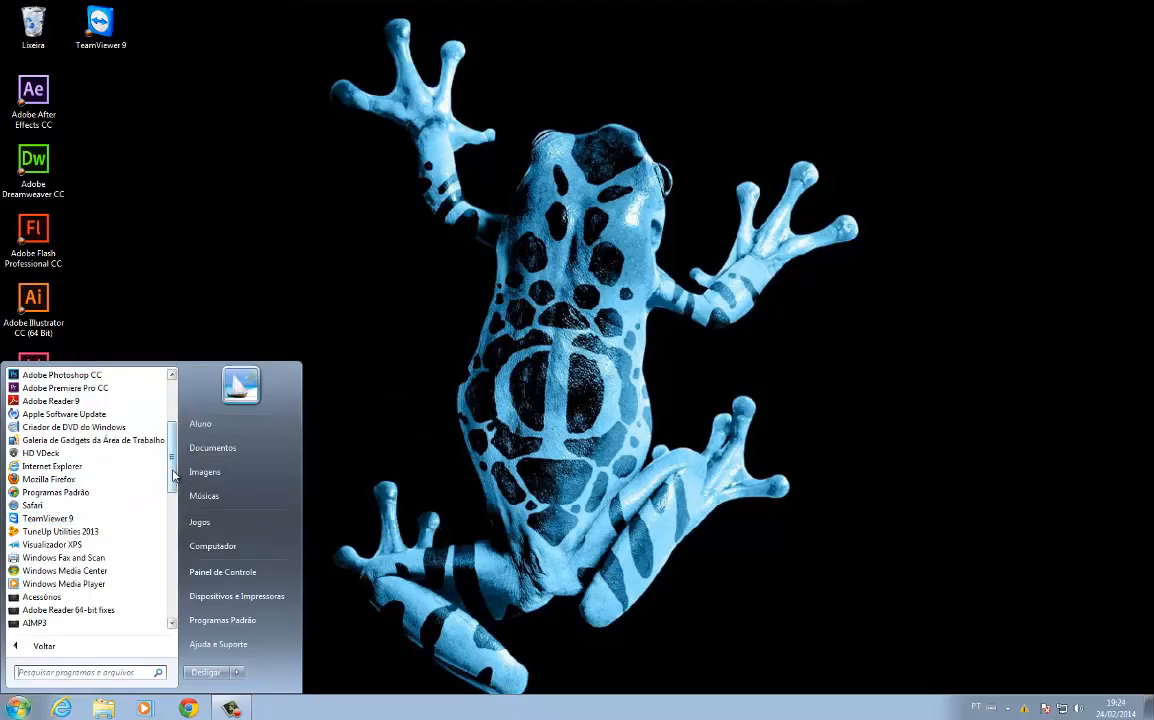
{"action": "scroll", "coordinate": [169, 493], "scroll_direction": "down", "scroll_amount": 2}
{"action": "scroll", "coordinate": [169, 493], "scroll_direction": "down", "scroll_amount": 1}
{"action": "right_click", "coordinate": [86, 455]}
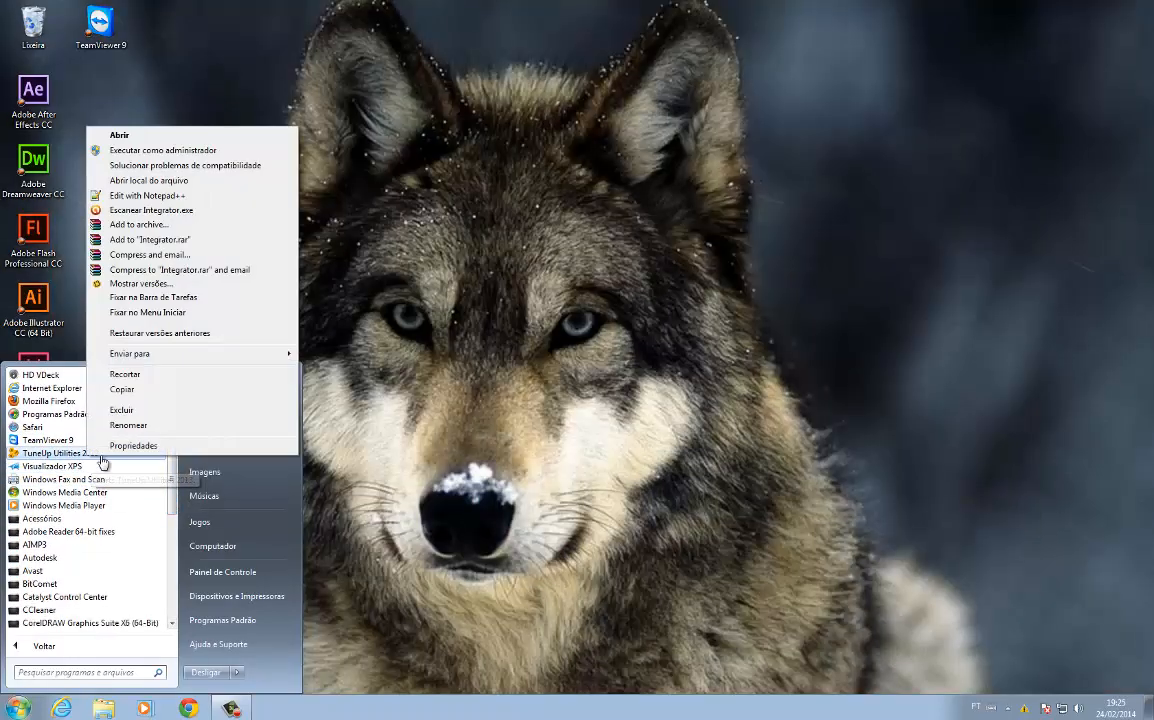
{"action": "mouse_move", "coordinate": [168, 358]}
{"action": "left_click", "coordinate": [402, 356]}
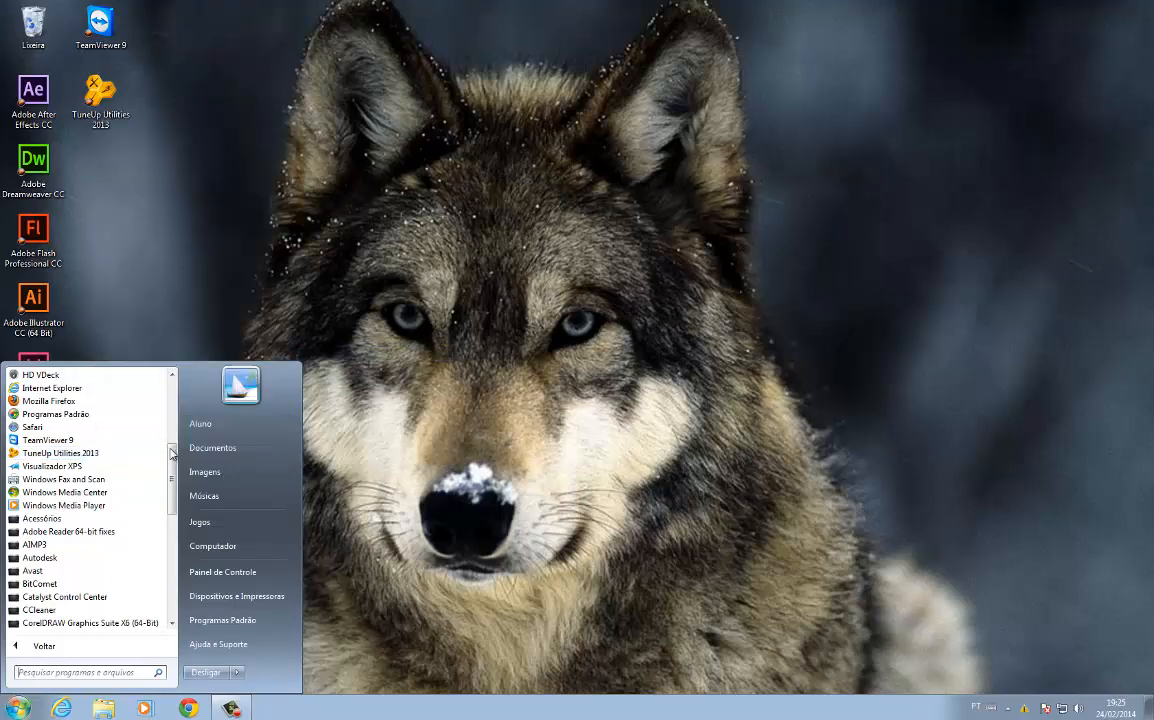
Step: Create desktop shortcuts for Bloco de Notas and Calculadora from the Acessórios program folder
{"action": "scroll", "coordinate": [170, 455], "scroll_direction": "down", "scroll_amount": 1}
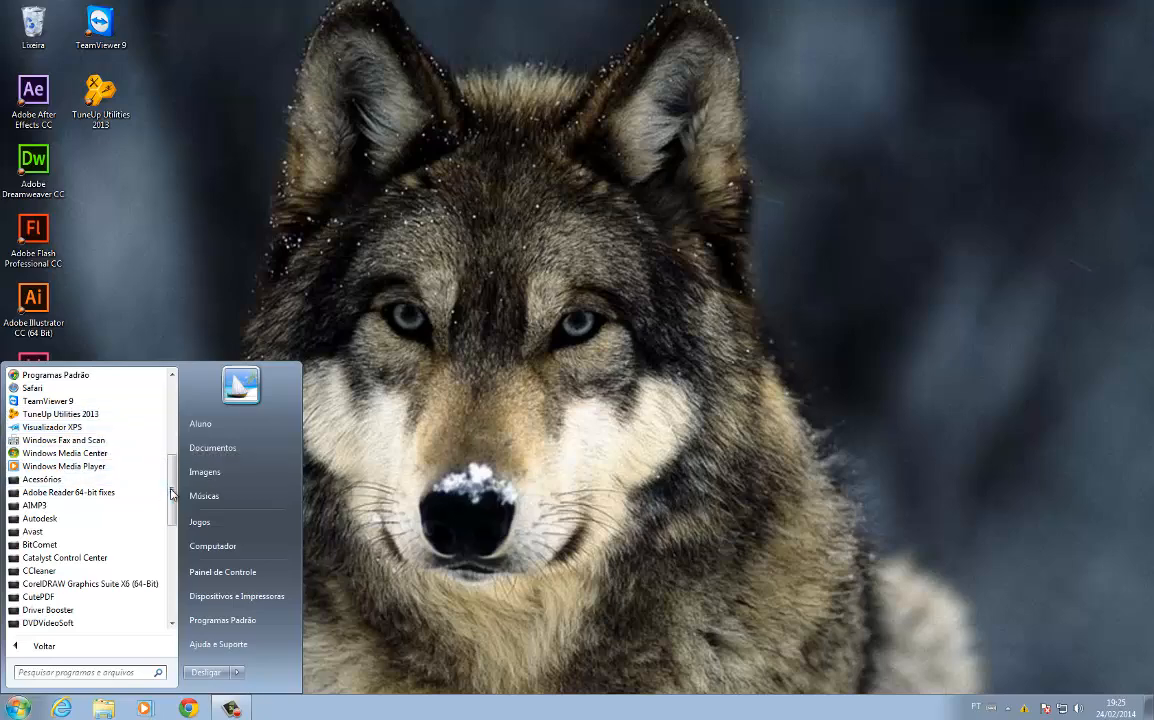
{"action": "scroll", "coordinate": [157, 445], "scroll_direction": "down", "scroll_amount": 1}
{"action": "left_click", "coordinate": [70, 457]}
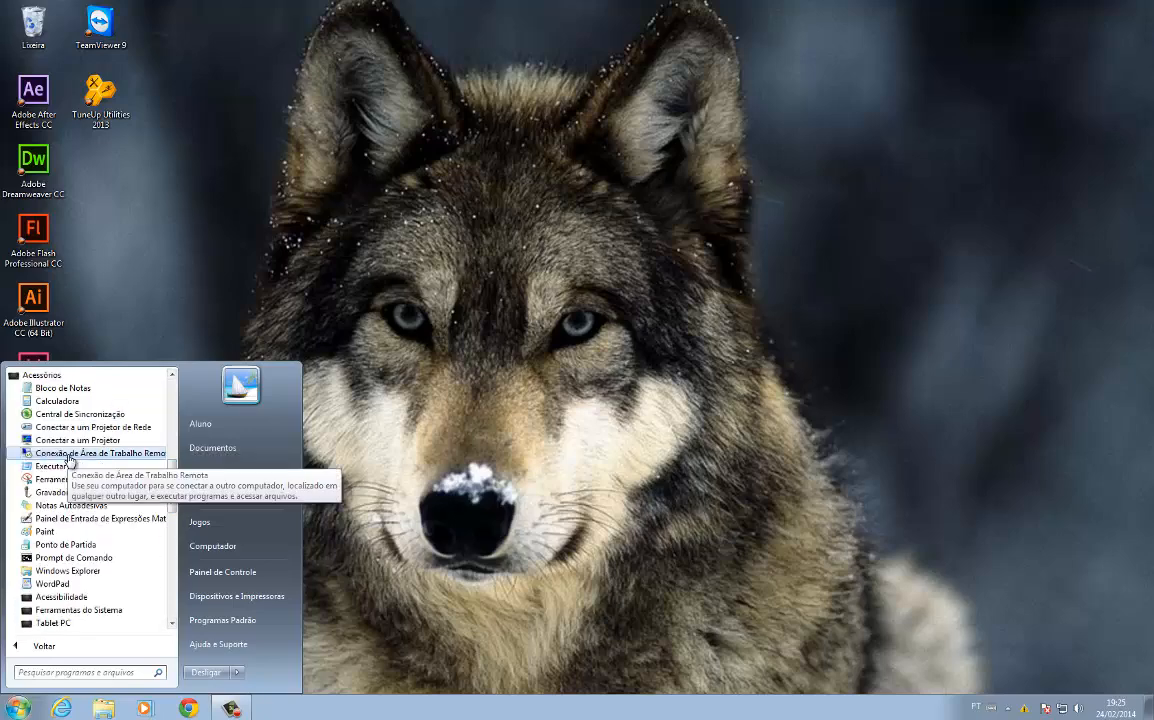
{"action": "right_click", "coordinate": [100, 388]}
{"action": "mouse_move", "coordinate": [155, 285]}
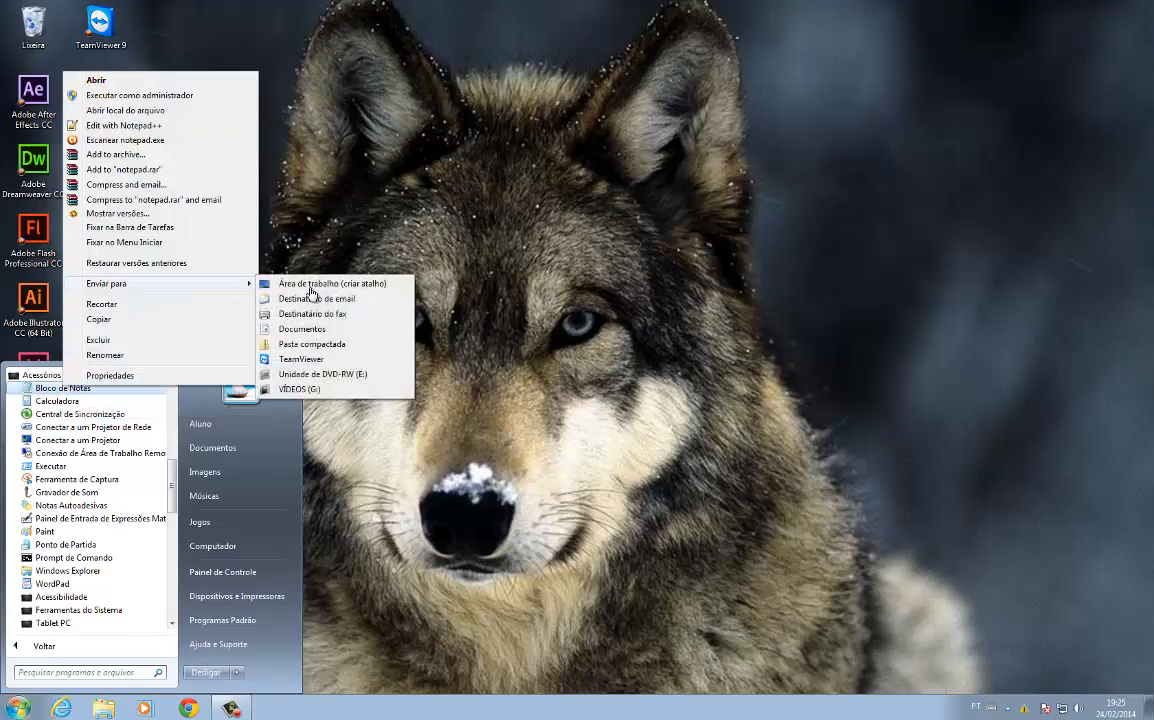
{"action": "left_click", "coordinate": [312, 285]}
{"action": "right_click", "coordinate": [88, 400]}
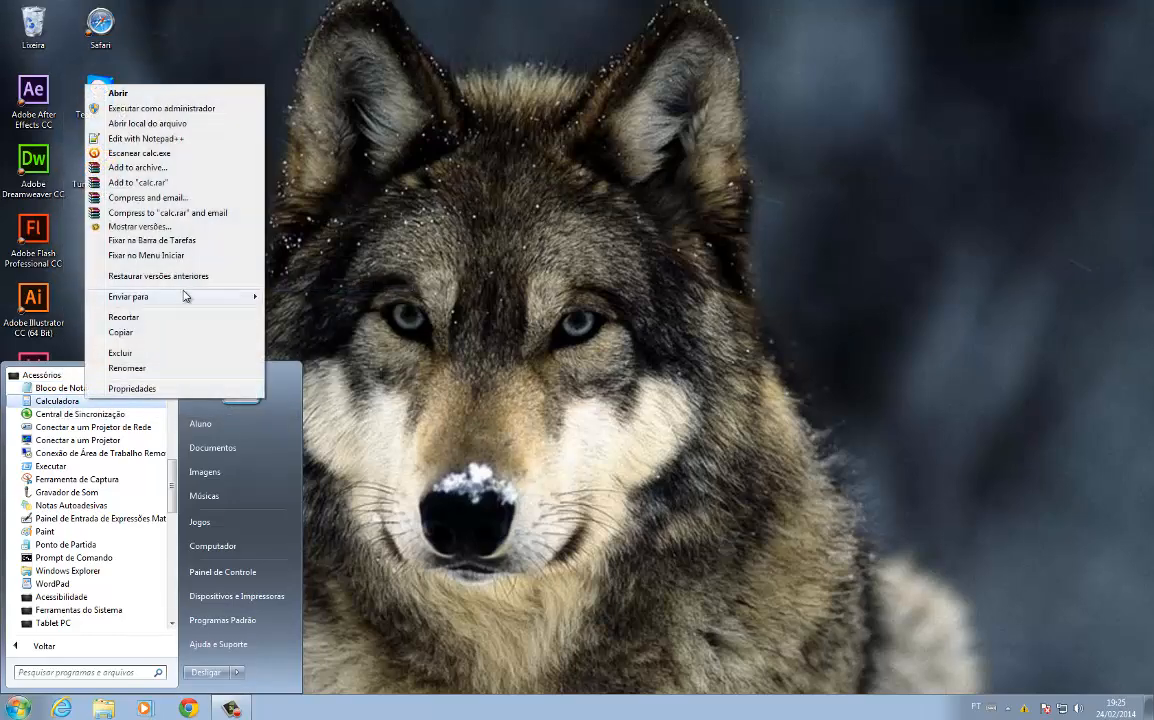
{"action": "mouse_move", "coordinate": [165, 296]}
{"action": "left_click", "coordinate": [316, 298]}
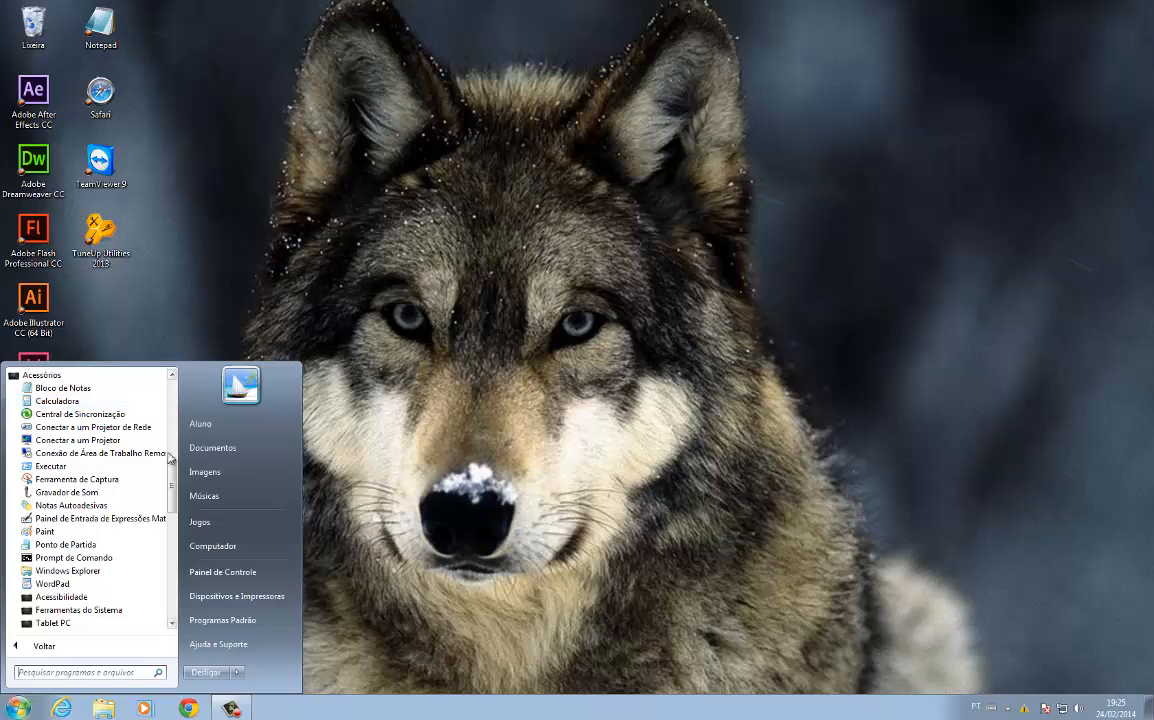
Step: Create a desktop shortcut for Ferramenta de Captura from the Acessórios program folder
{"action": "scroll", "coordinate": [173, 497], "scroll_direction": "down", "scroll_amount": 2}
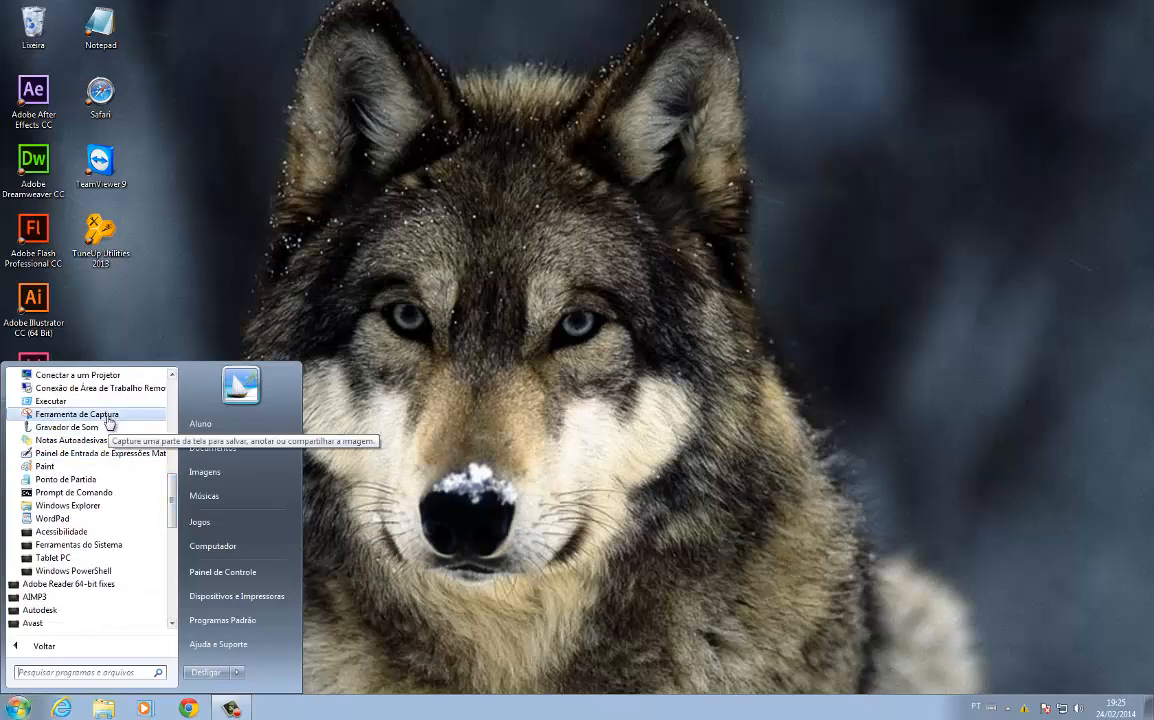
{"action": "right_click", "coordinate": [107, 414]}
{"action": "mouse_move", "coordinate": [225, 315]}
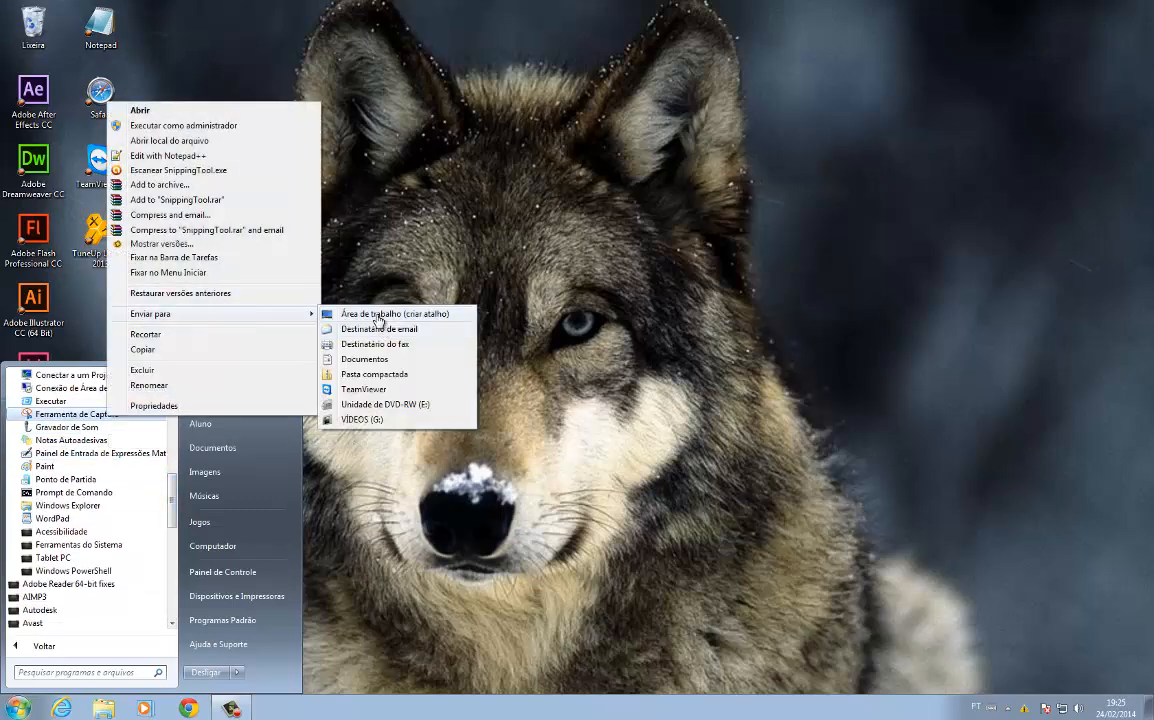
{"action": "left_click", "coordinate": [350, 314]}
Step: Create a desktop shortcut for the AIMP3 player from the AIMP3 program folder
{"action": "scroll", "coordinate": [173, 487], "scroll_direction": "down", "scroll_amount": 1}
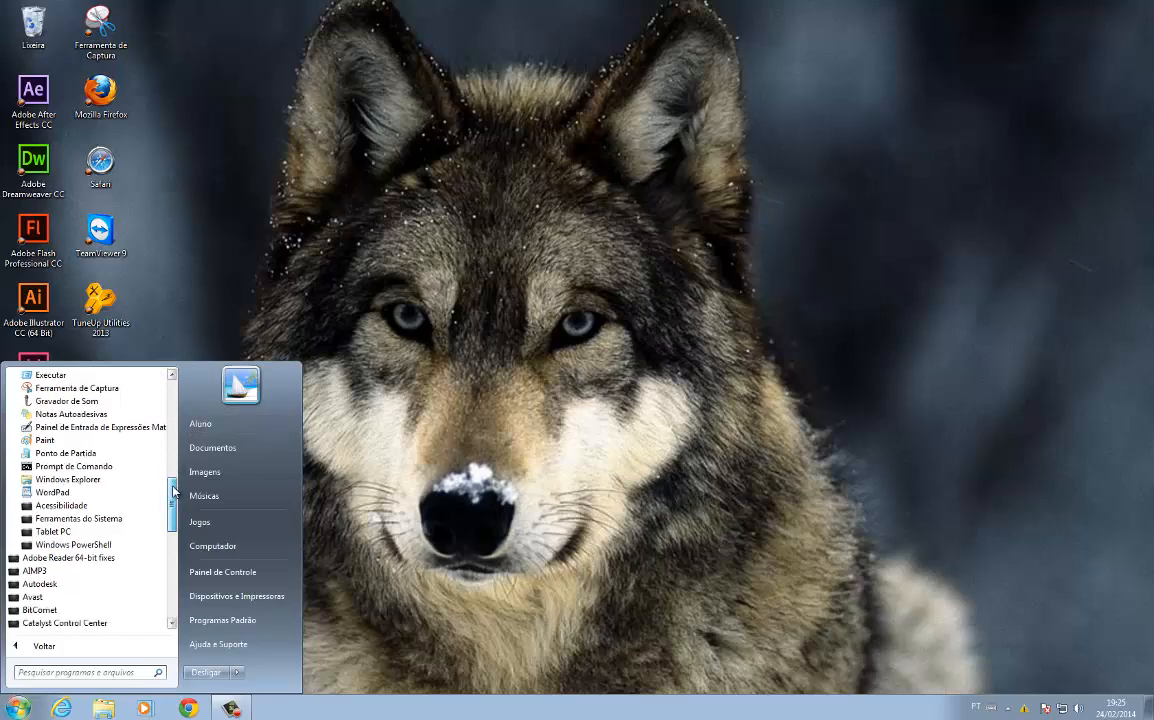
{"action": "left_click_drag", "start_coordinate": [173, 487], "coordinate": [175, 526]}
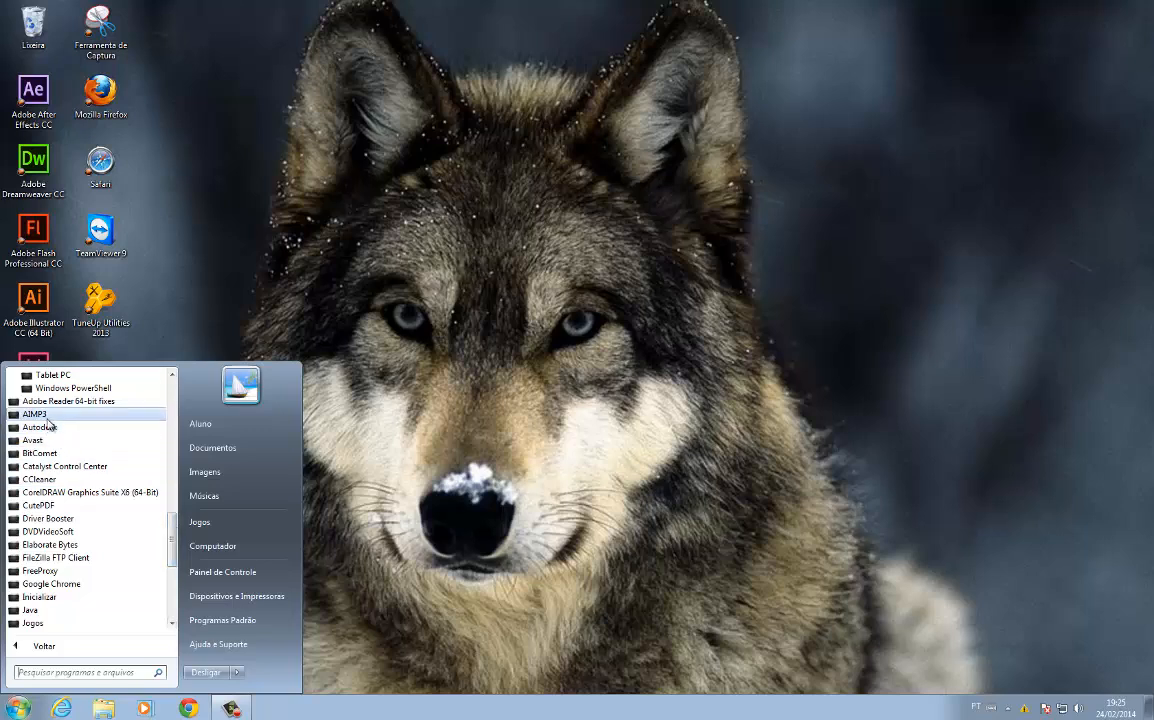
{"action": "left_click", "coordinate": [45, 416]}
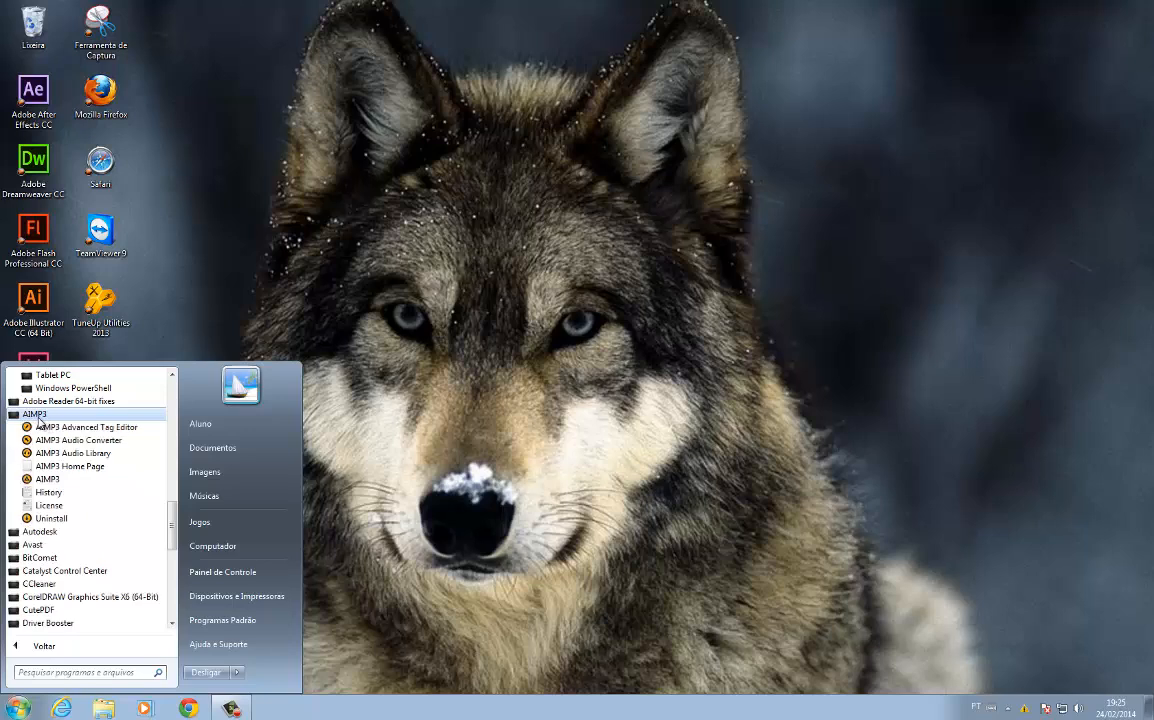
{"action": "right_click", "coordinate": [55, 483]}
{"action": "mouse_move", "coordinate": [155, 384]}
{"action": "left_click", "coordinate": [305, 376]}
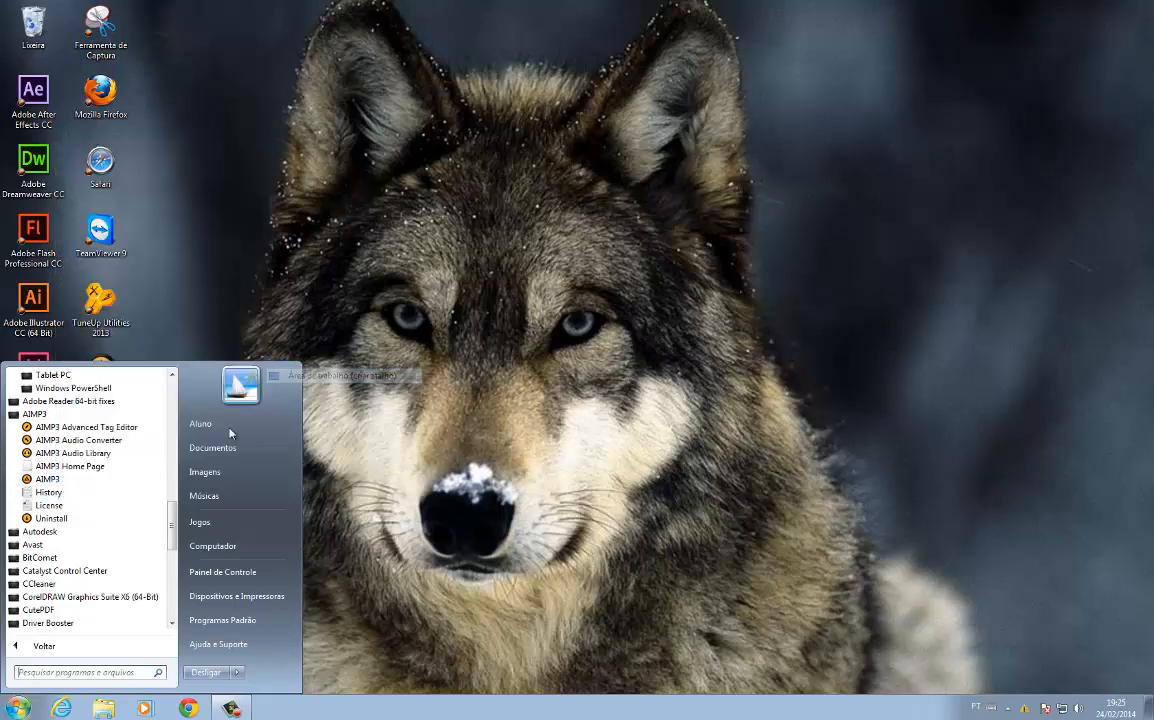
Step: Create a desktop shortcut for 3ds Max 2014 from the Autodesk 3ds Max 2014 program folder
{"action": "scroll", "coordinate": [47, 458], "scroll_direction": "down", "scroll_amount": 2}
{"action": "left_click", "coordinate": [40, 453]}
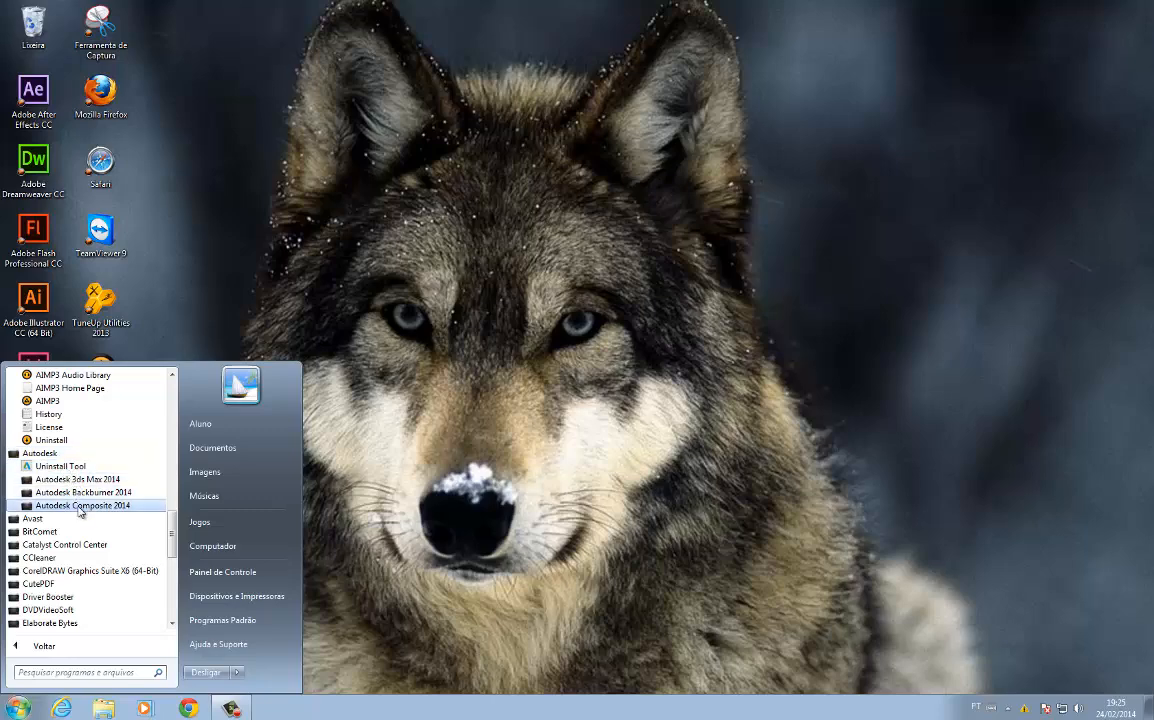
{"action": "left_click", "coordinate": [76, 479]}
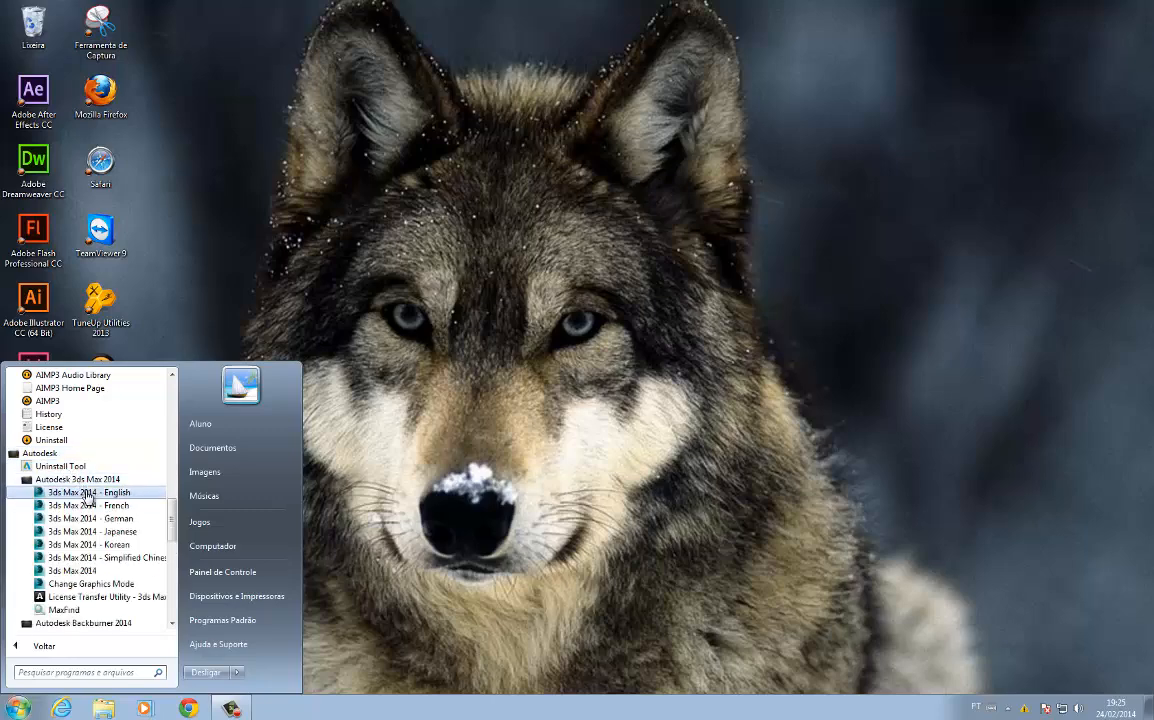
{"action": "right_click", "coordinate": [80, 569]}
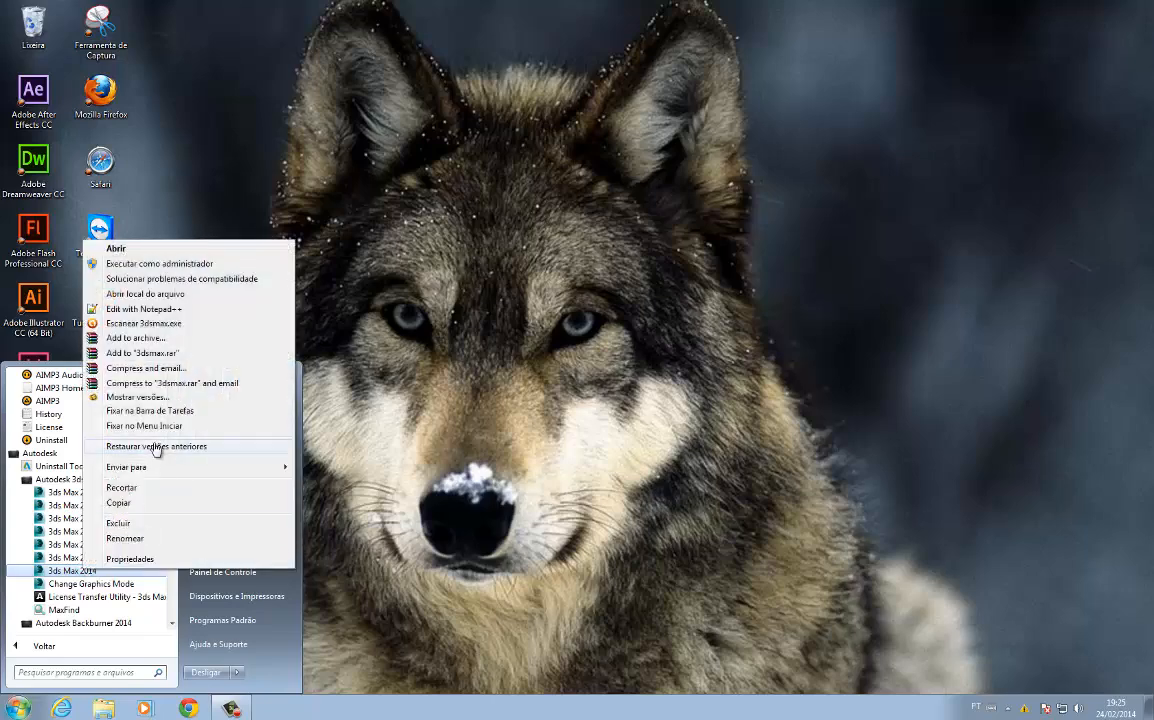
{"action": "mouse_move", "coordinate": [157, 470]}
{"action": "left_click", "coordinate": [375, 470]}
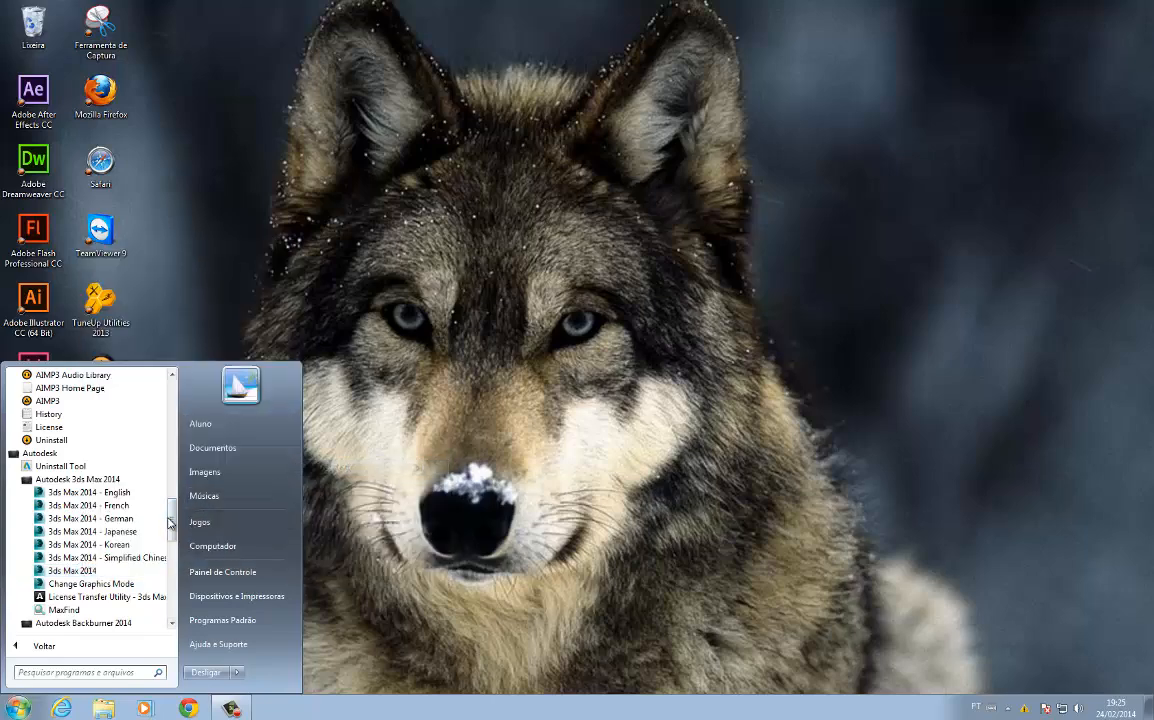
Step: Create a desktop shortcut for BitComet from the BitComet program folder
{"action": "scroll", "coordinate": [174, 537], "scroll_direction": "down", "scroll_amount": 3}
{"action": "left_click_drag", "start_coordinate": [174, 537], "coordinate": [173, 557]}
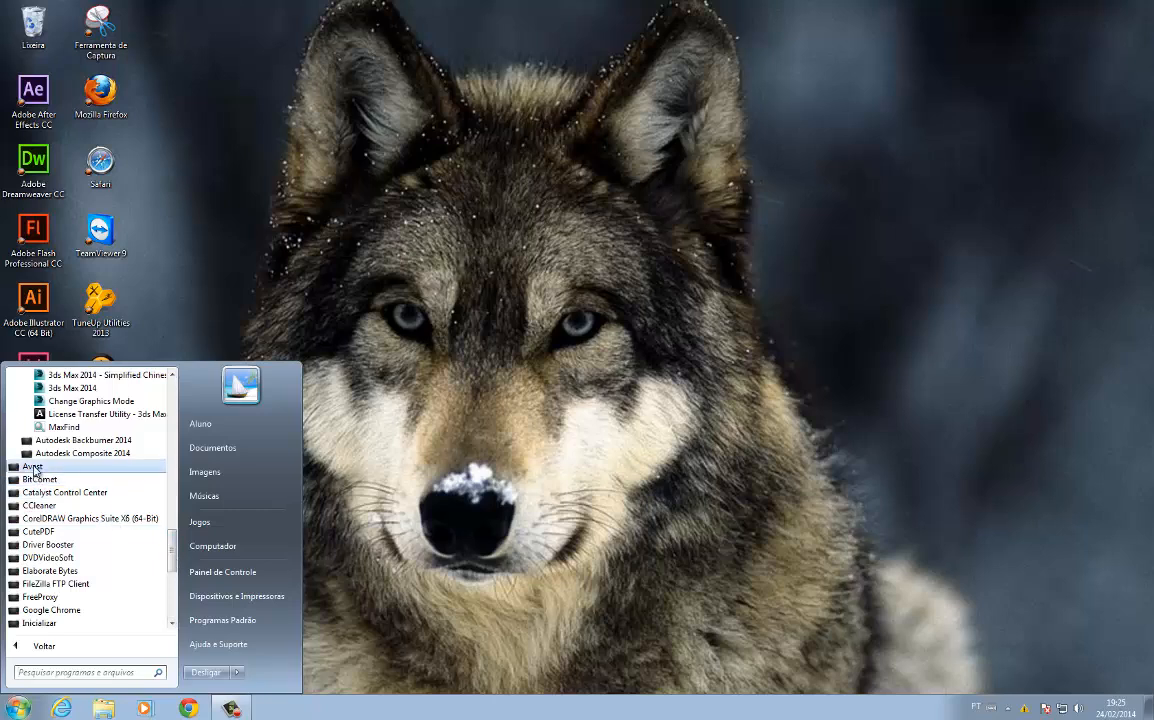
{"action": "left_click", "coordinate": [33, 467]}
{"action": "left_click_drag", "start_coordinate": [170, 543], "coordinate": [173, 549]}
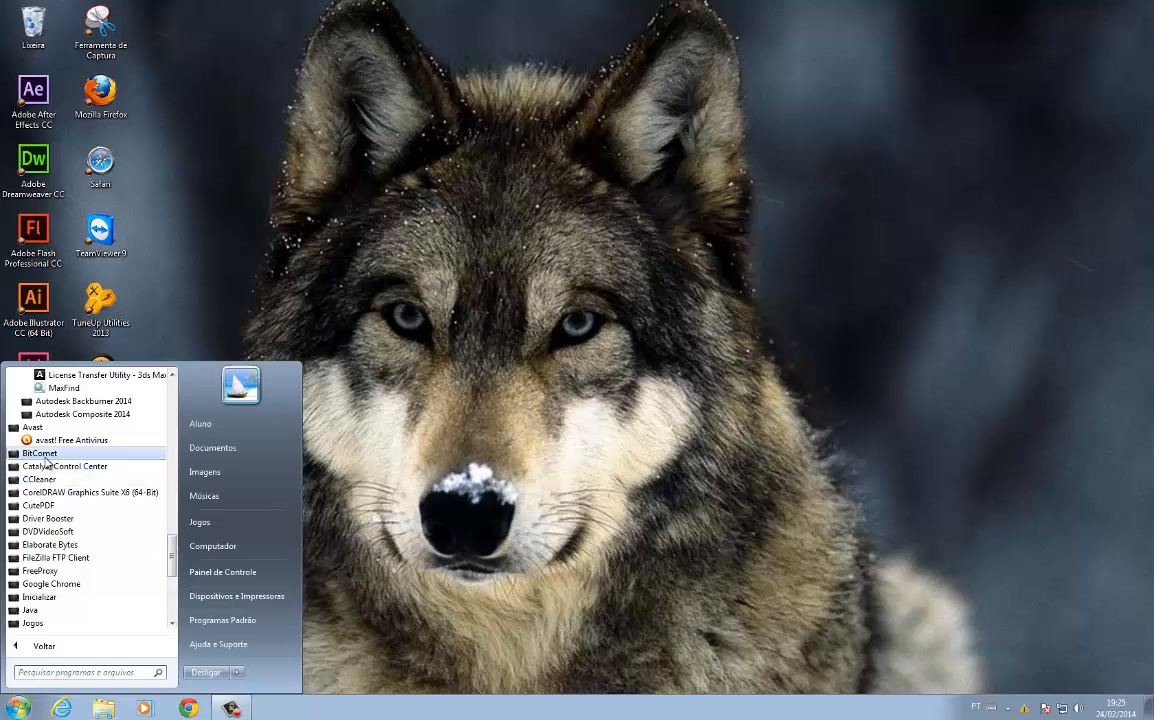
{"action": "left_click", "coordinate": [44, 455]}
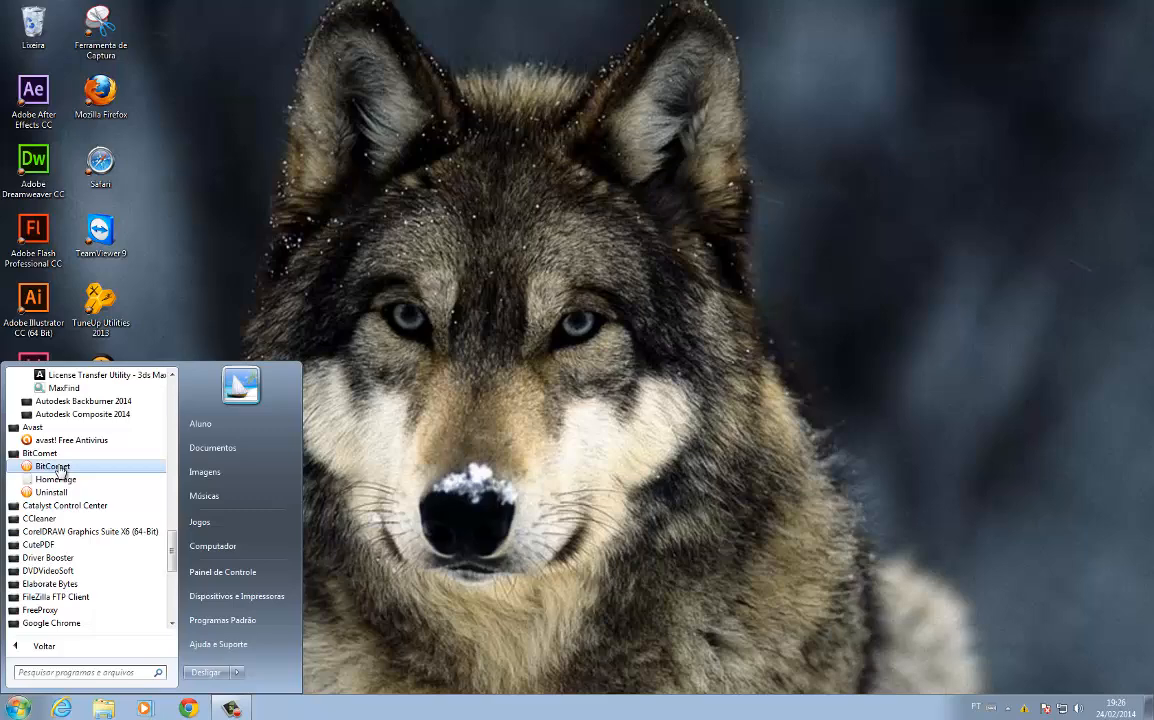
{"action": "right_click", "coordinate": [58, 468]}
{"action": "mouse_move", "coordinate": [116, 363]}
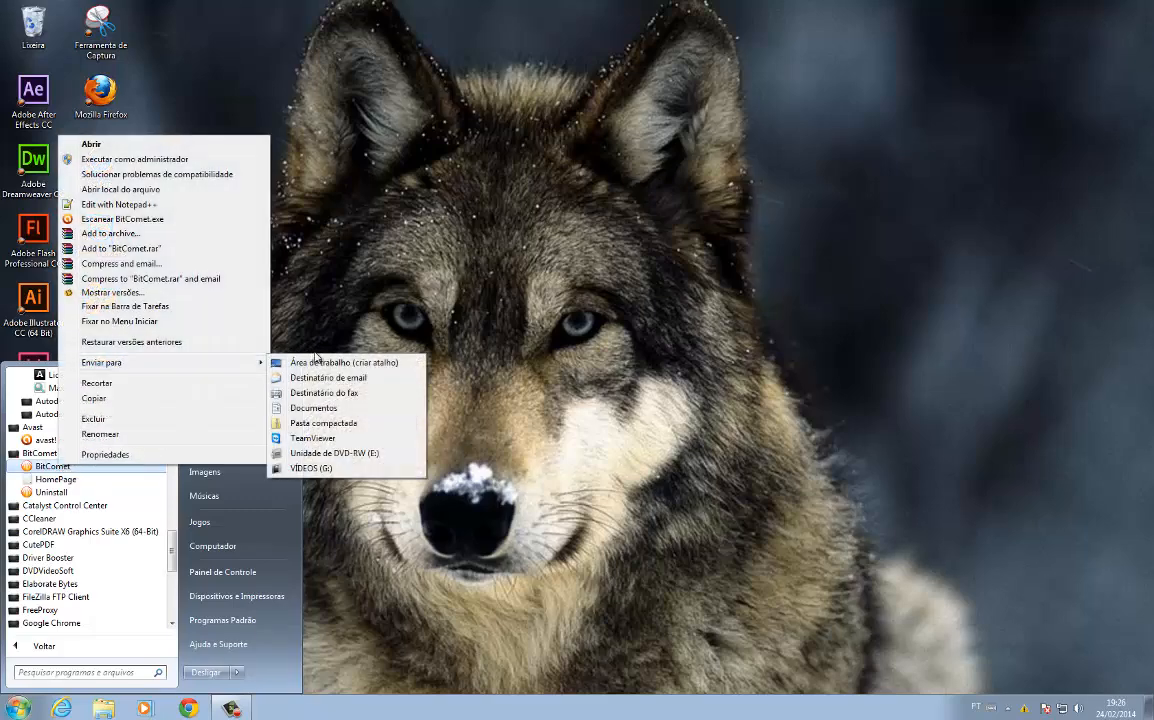
{"action": "left_click", "coordinate": [316, 362]}
Step: Create a desktop shortcut for CCleaner from the CCleaner program folder
{"action": "left_click_drag", "start_coordinate": [174, 545], "coordinate": [170, 566]}
{"action": "left_click", "coordinate": [40, 440]}
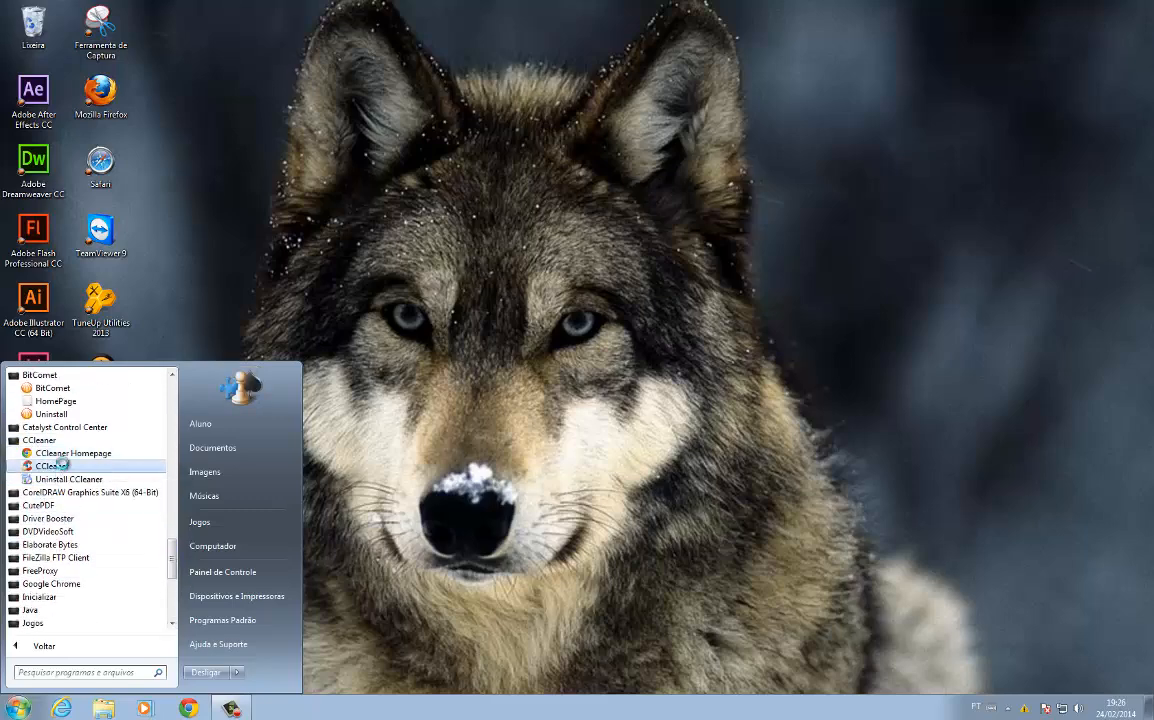
{"action": "right_click", "coordinate": [60, 465]}
{"action": "mouse_move", "coordinate": [227, 366]}
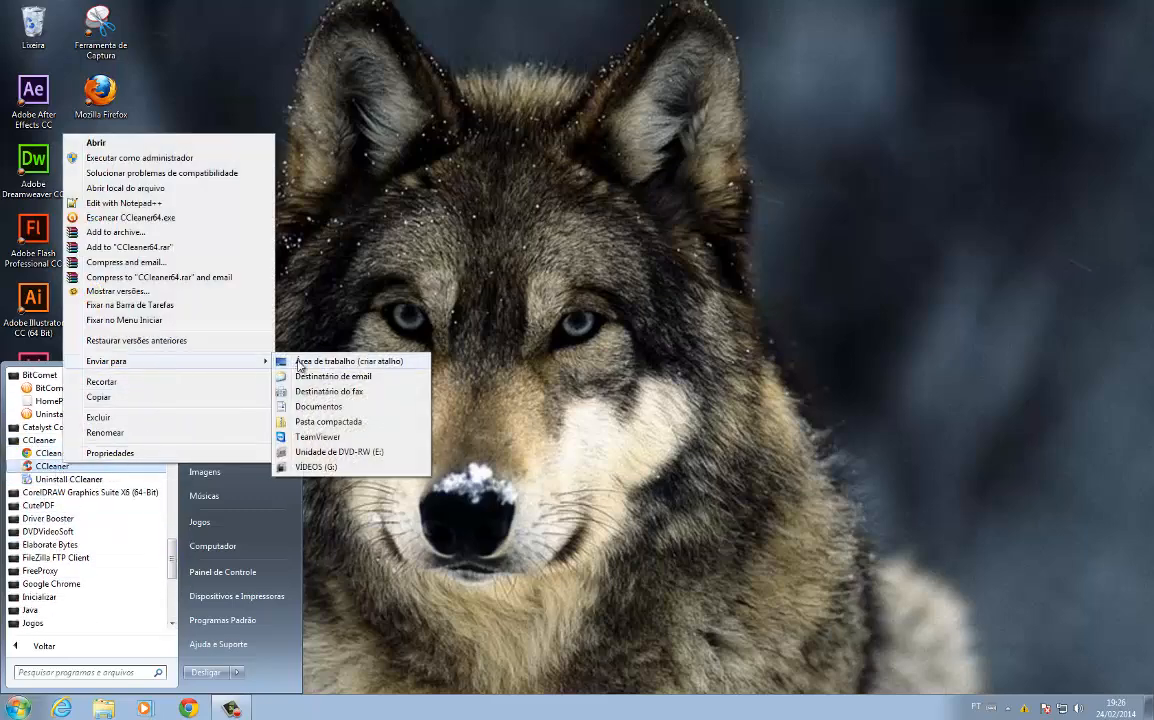
{"action": "left_click", "coordinate": [299, 363]}
Step: Create a desktop shortcut for CorelDRAW X6 (64-Bit) from the CorelDRAW Graphics Suite X6 program folder
{"action": "scroll", "coordinate": [160, 540], "scroll_direction": "down", "scroll_amount": 1}
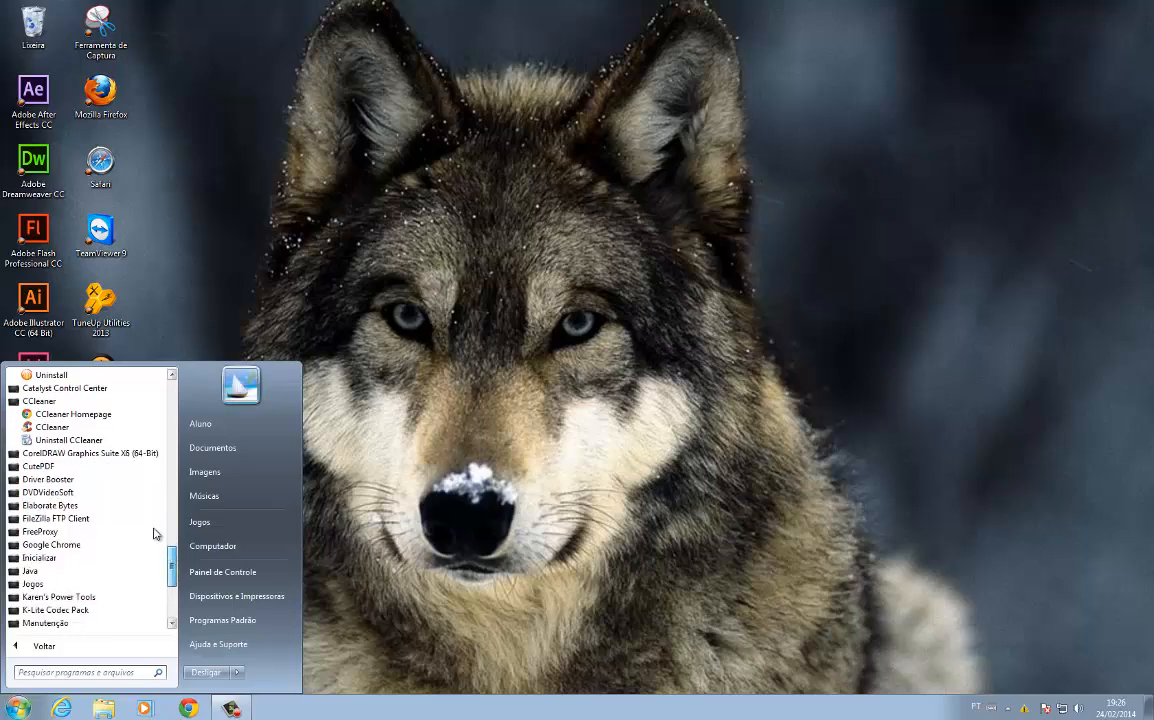
{"action": "left_click", "coordinate": [90, 453]}
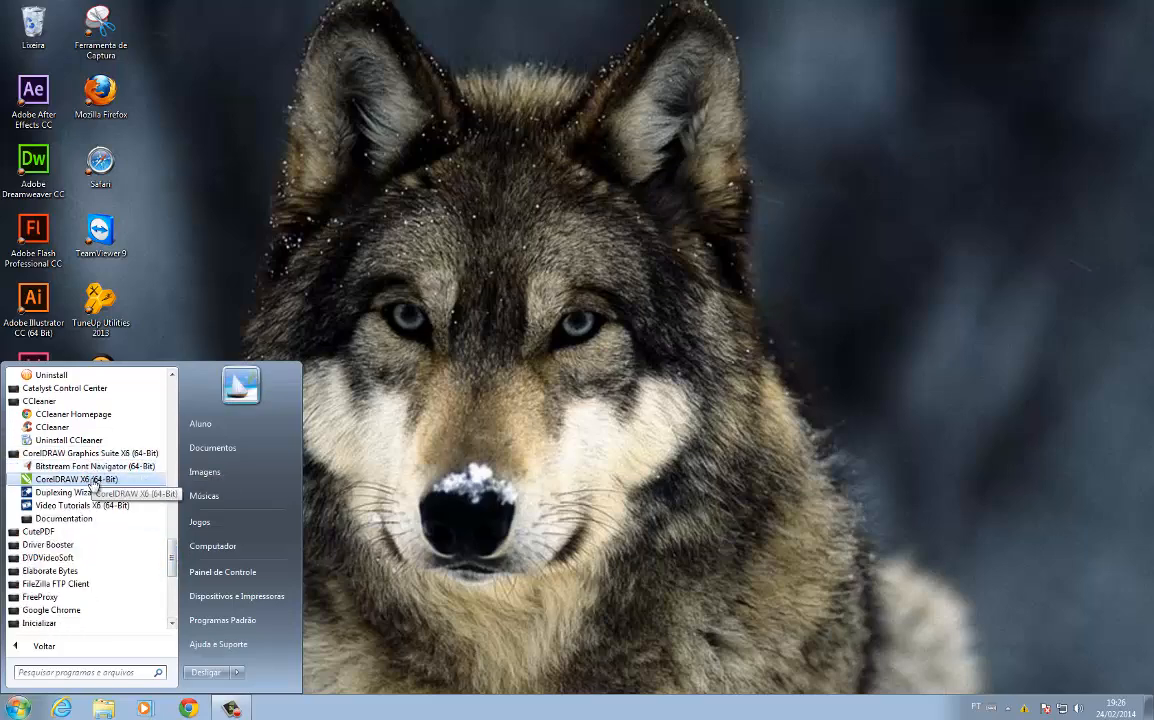
{"action": "right_click", "coordinate": [93, 483]}
{"action": "mouse_move", "coordinate": [144, 377]}
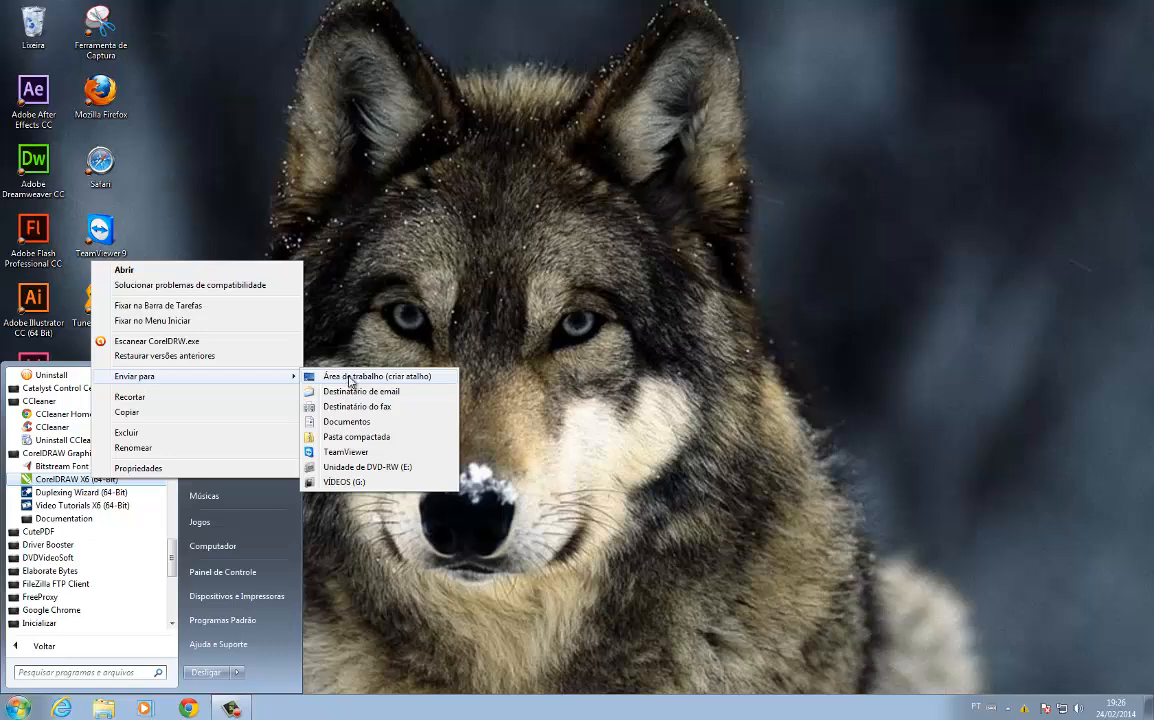
{"action": "left_click", "coordinate": [350, 377]}
{"action": "scroll", "coordinate": [174, 567], "scroll_direction": "down", "scroll_amount": 2}
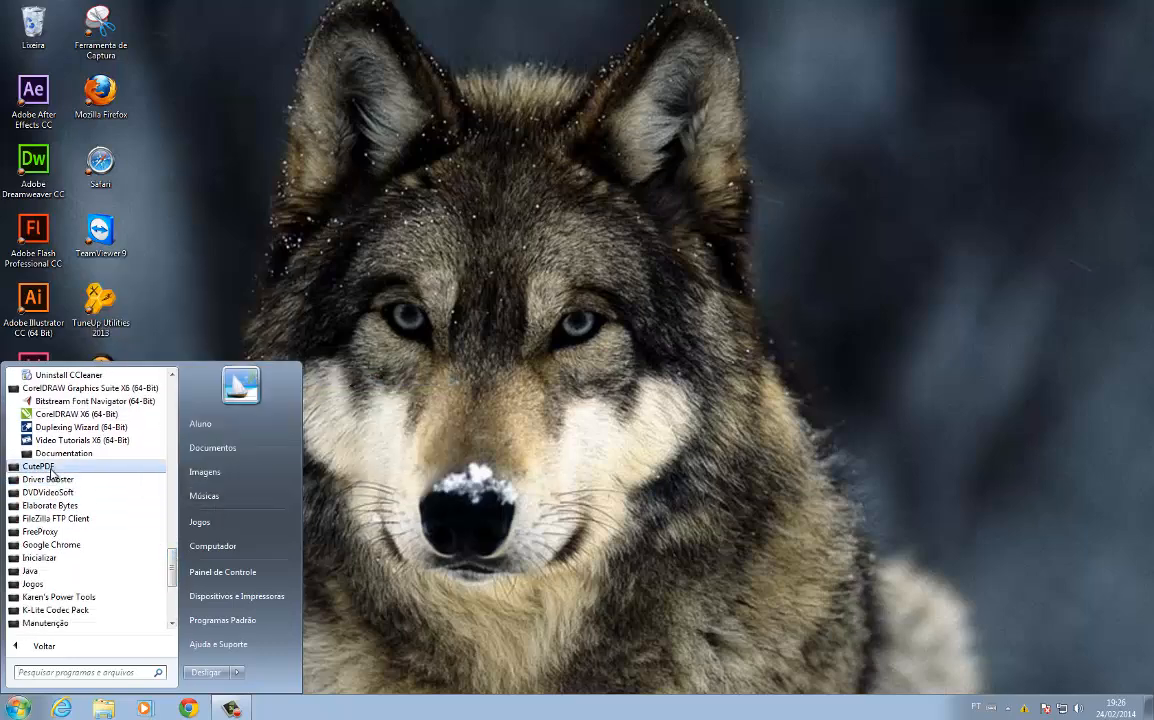
{"action": "left_click", "coordinate": [40, 466]}
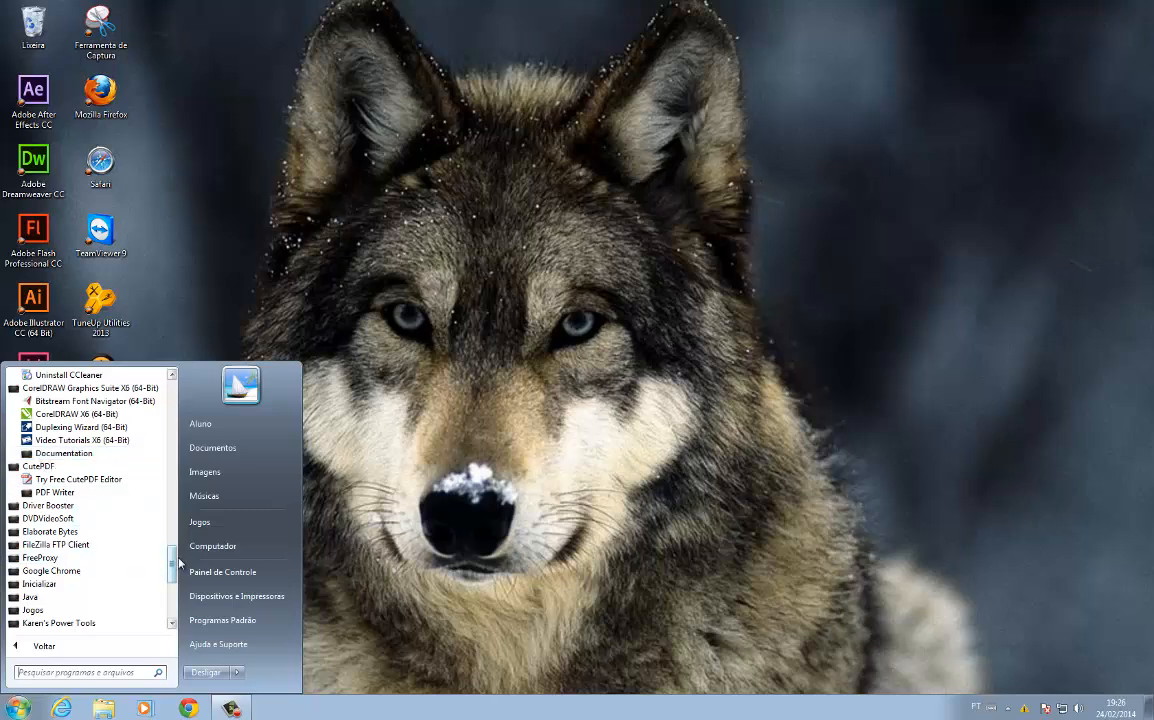
{"action": "left_click_drag", "start_coordinate": [175, 564], "coordinate": [173, 572]}
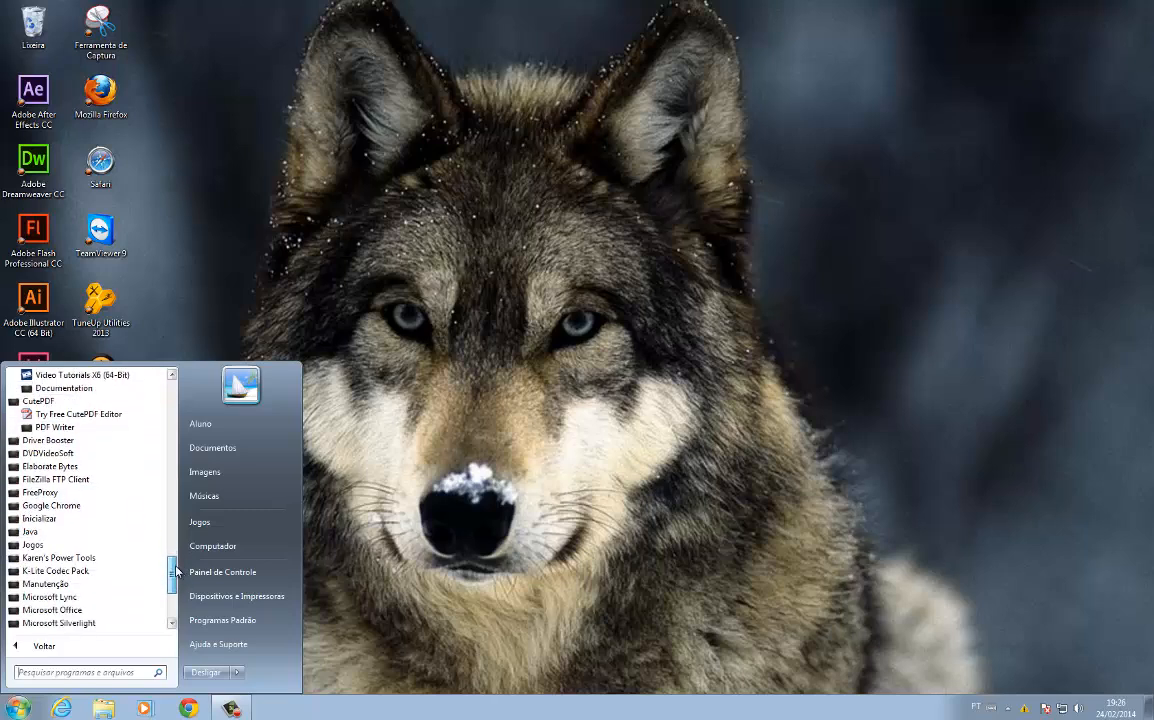
Step: Create a desktop shortcut for FileZilla from the FileZilla FTP Client program folder
{"action": "left_click", "coordinate": [70, 467]}
{"action": "left_click", "coordinate": [70, 467]}
{"action": "left_click", "coordinate": [55, 479]}
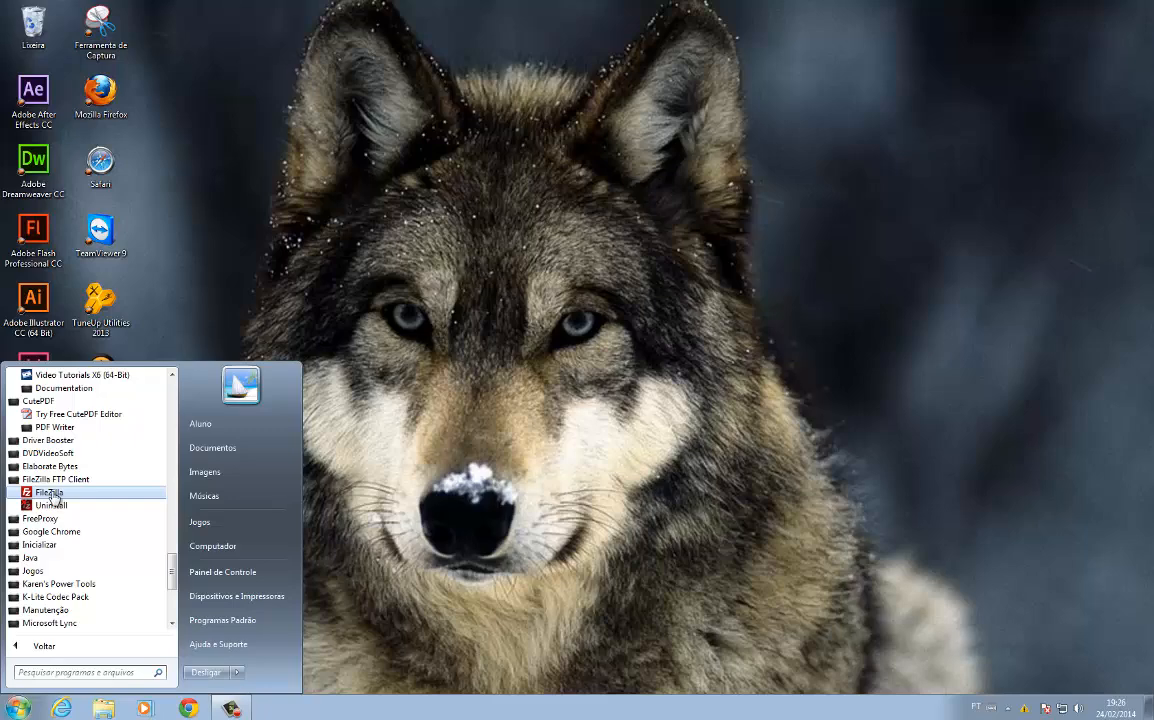
{"action": "right_click", "coordinate": [50, 495]}
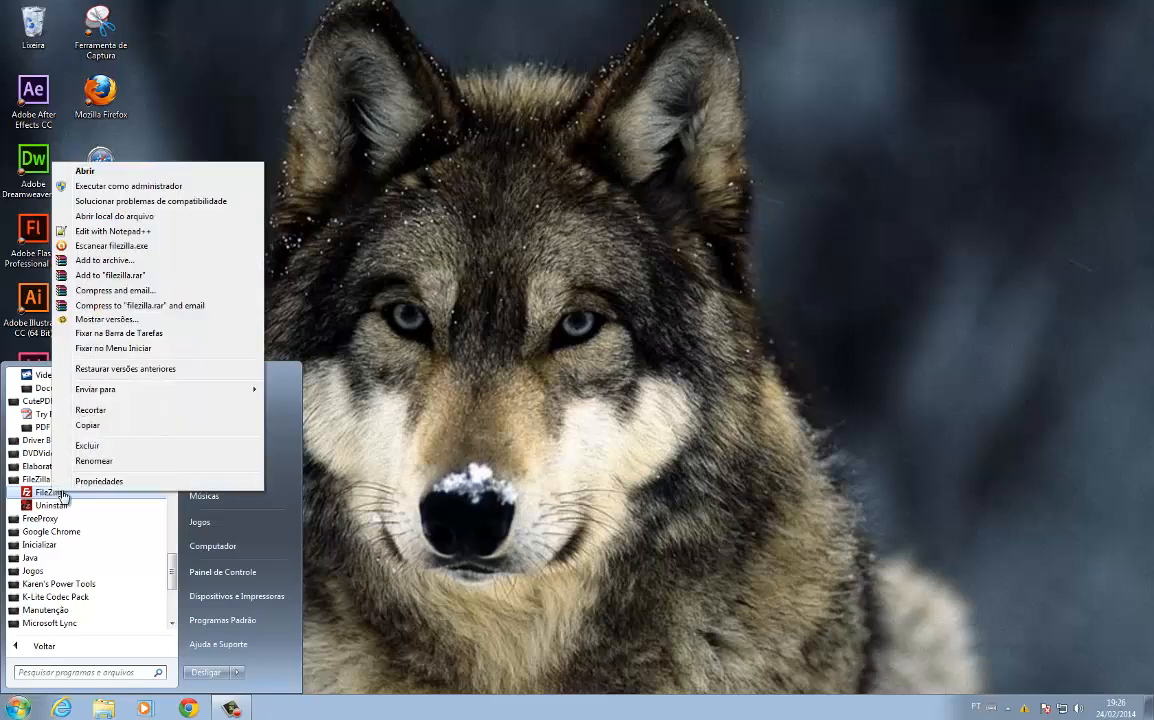
{"action": "mouse_move", "coordinate": [124, 390]}
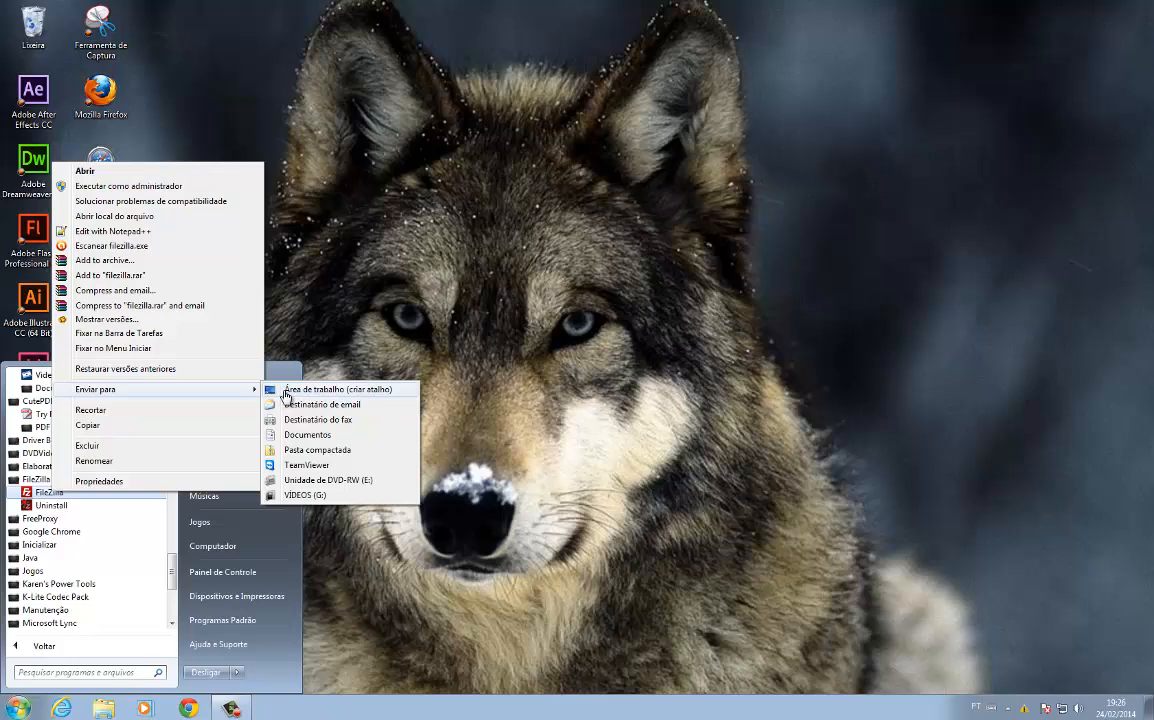
{"action": "left_click", "coordinate": [278, 392]}
Step: Create a desktop shortcut for Google Chrome from the Google Chrome program folder
{"action": "left_click_drag", "start_coordinate": [171, 580], "coordinate": [171, 587]}
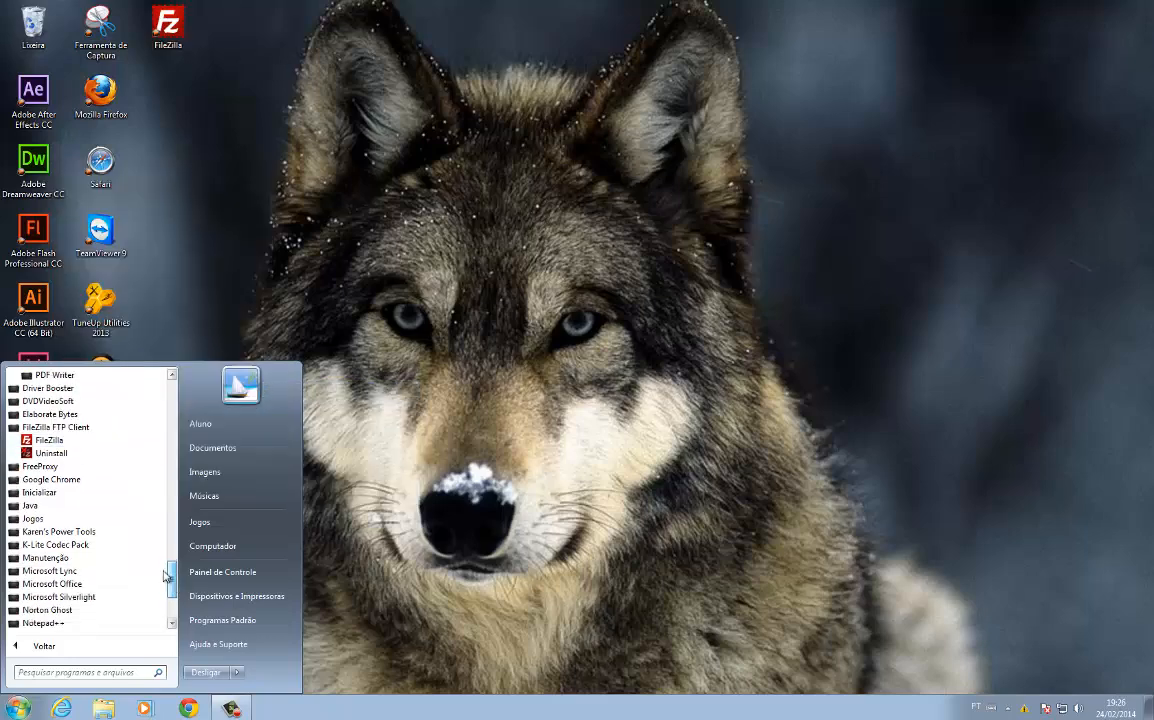
{"action": "left_click", "coordinate": [68, 484]}
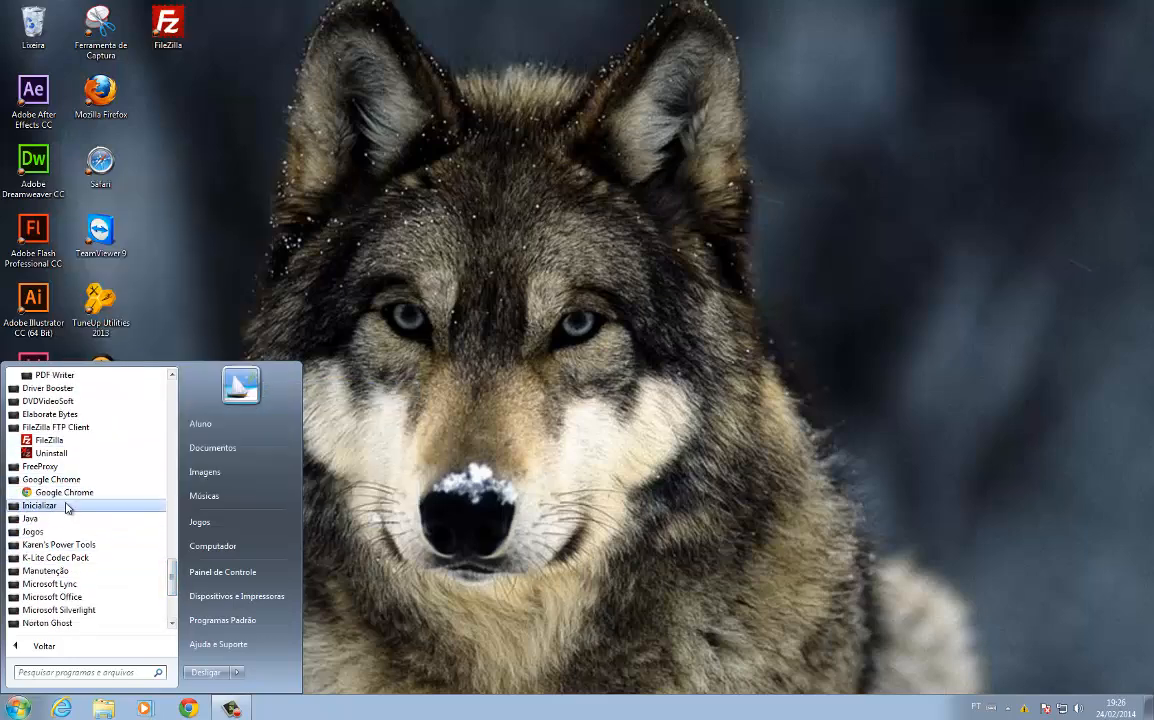
{"action": "right_click", "coordinate": [79, 494]}
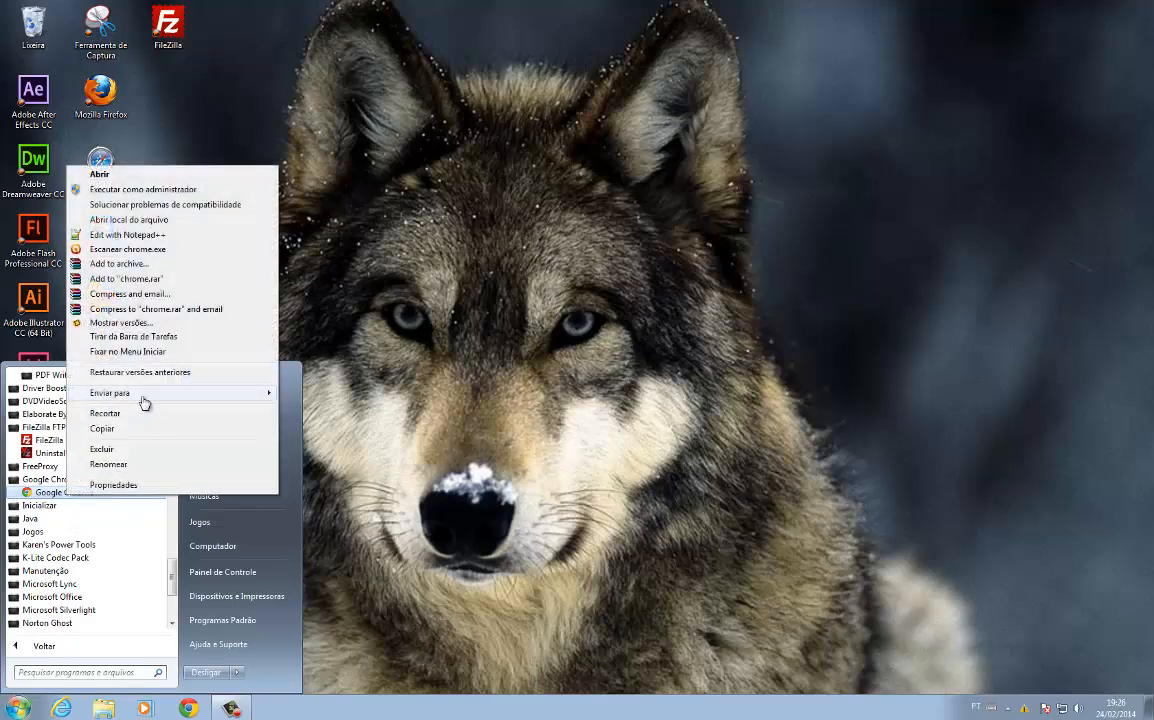
{"action": "mouse_move", "coordinate": [140, 393]}
{"action": "left_click", "coordinate": [300, 392]}
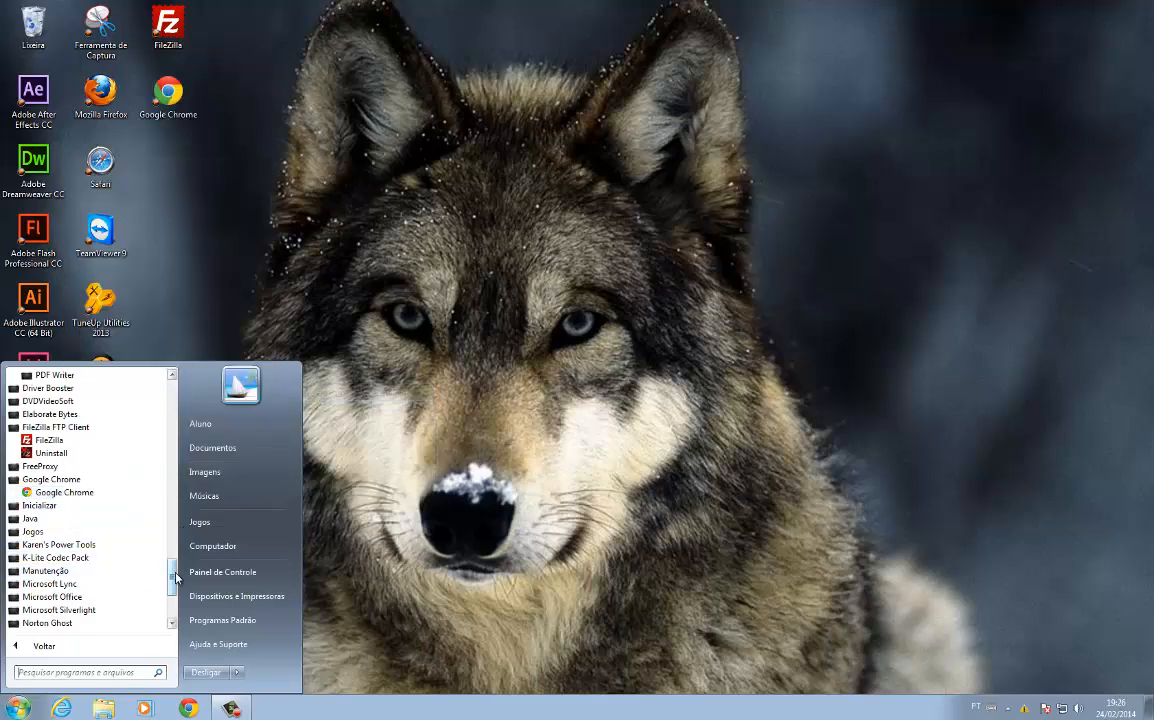
Step: Create a desktop shortcut for Directory Printer from the Karen's Power Tools program folder
{"action": "scroll", "coordinate": [158, 516], "scroll_direction": "down", "scroll_amount": 2}
{"action": "left_click", "coordinate": [42, 455]}
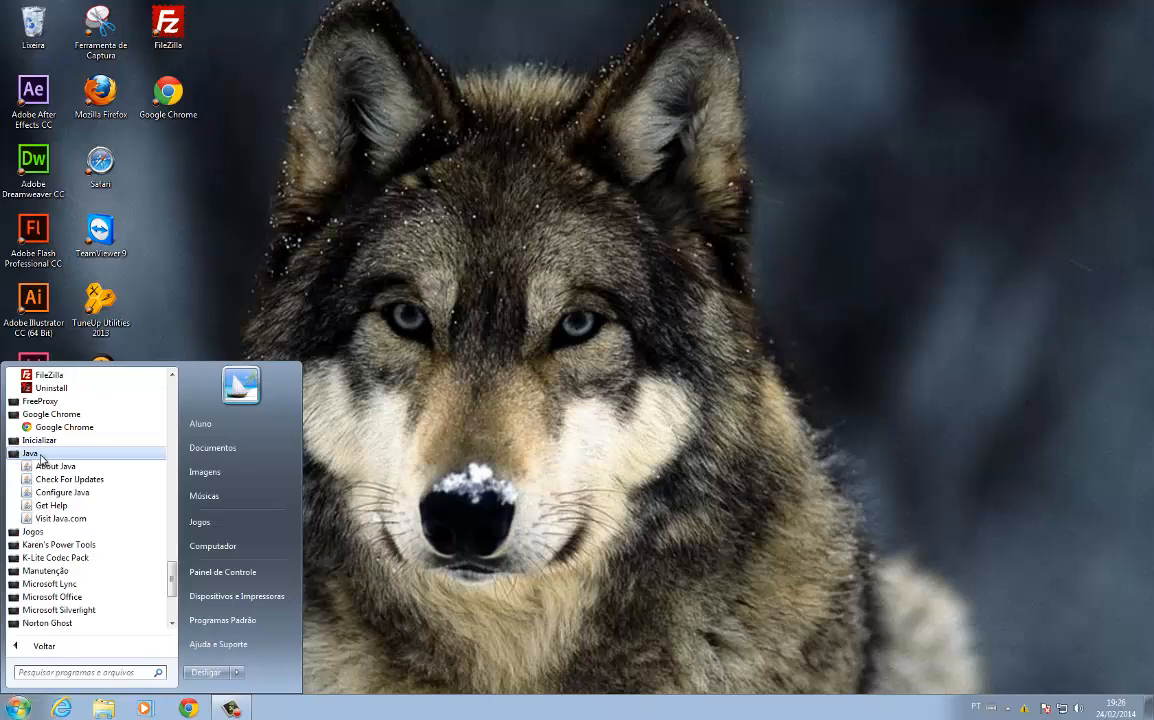
{"action": "scroll", "coordinate": [174, 588], "scroll_direction": "down", "scroll_amount": 2}
{"action": "scroll", "coordinate": [174, 588], "scroll_direction": "down", "scroll_amount": 1}
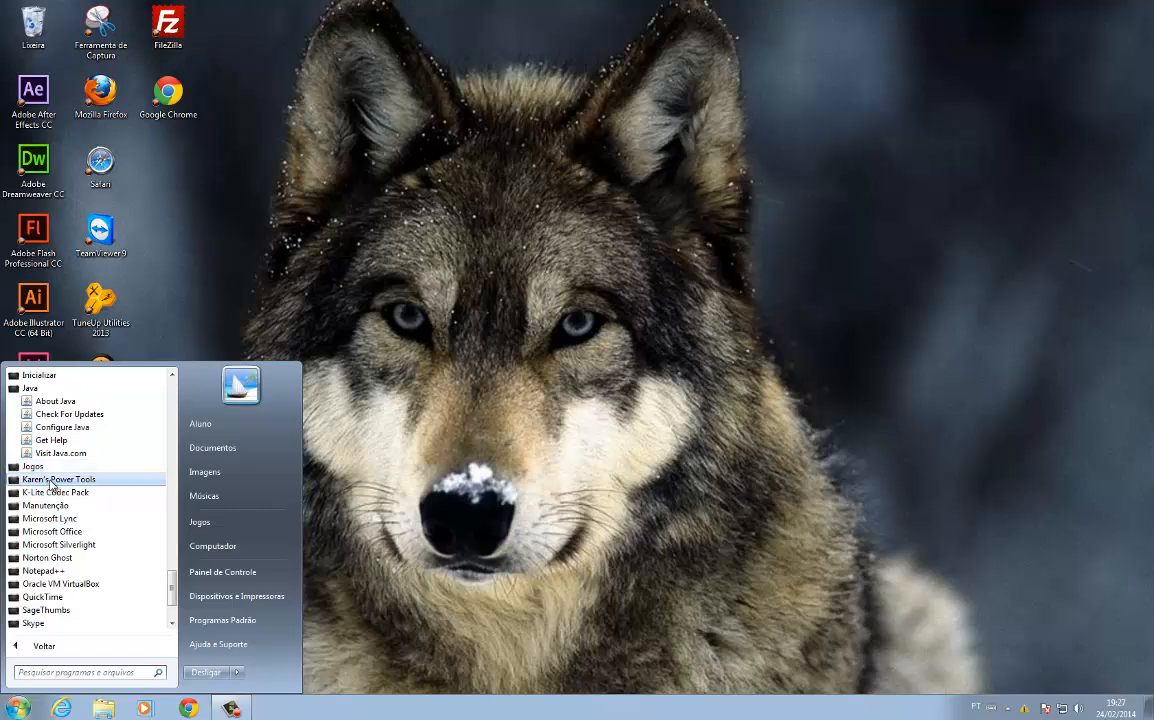
{"action": "left_click", "coordinate": [55, 480]}
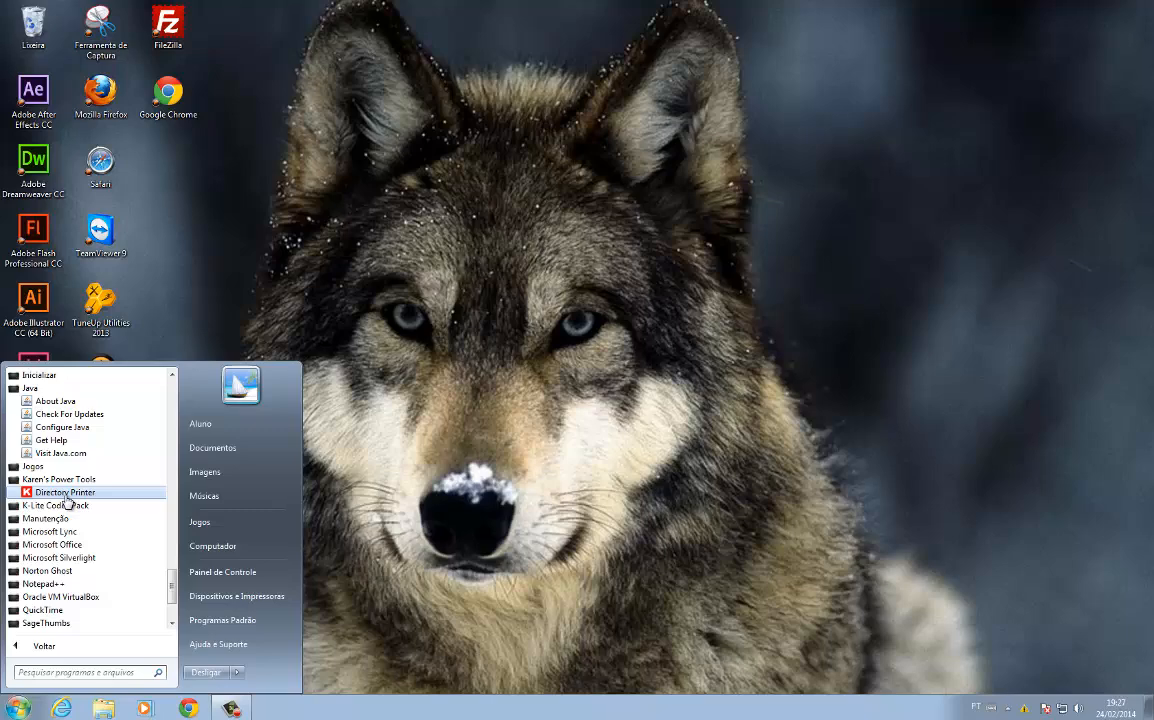
{"action": "right_click", "coordinate": [65, 503]}
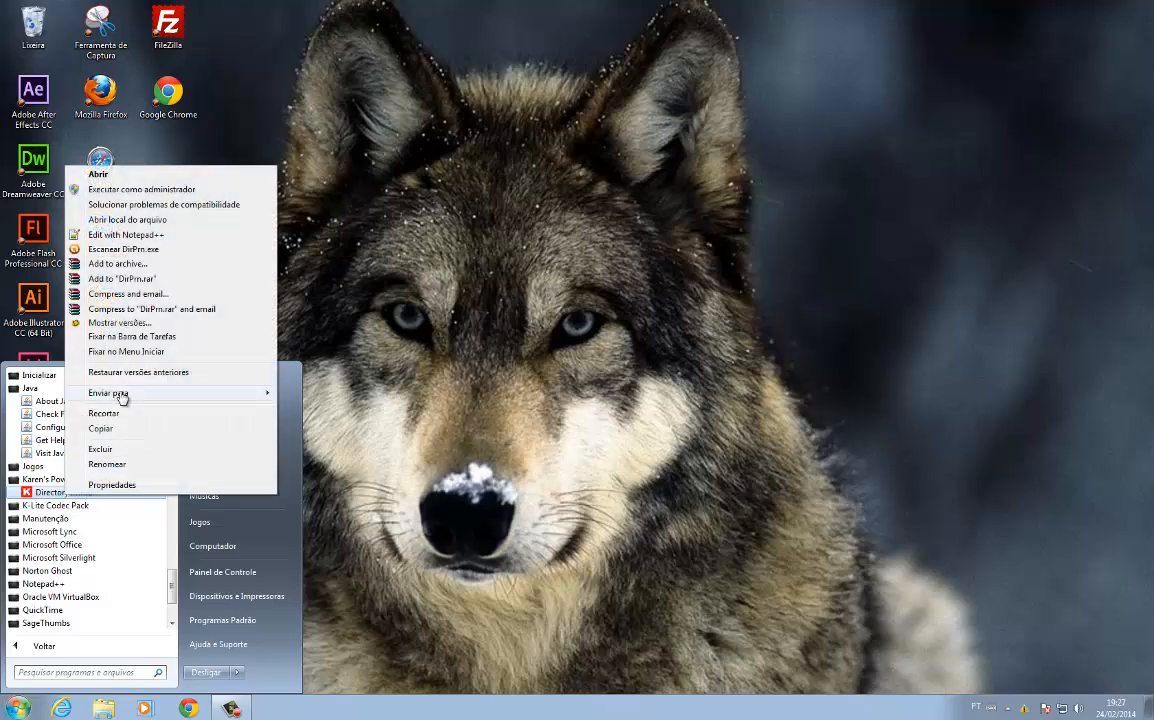
{"action": "mouse_move", "coordinate": [121, 397]}
{"action": "left_click", "coordinate": [292, 393]}
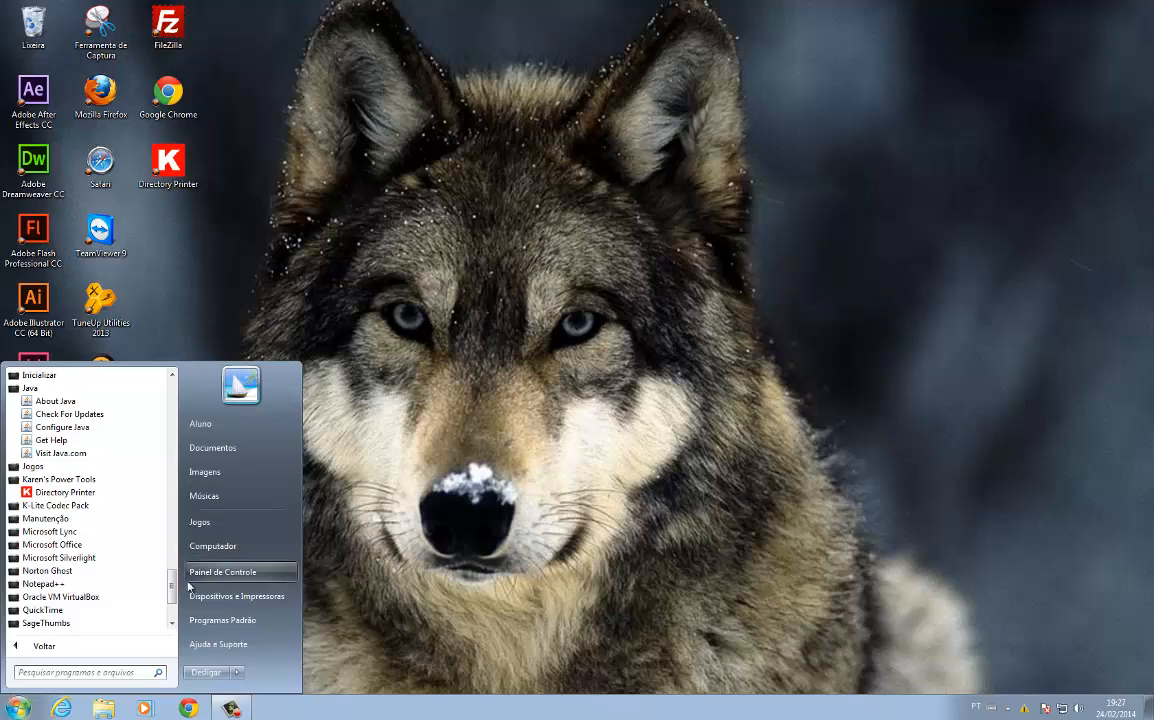
Step: Create a desktop shortcut for Microsoft Excel 2010 from the Microsoft Office program folder
{"action": "left_click_drag", "start_coordinate": [171, 586], "coordinate": [172, 596]}
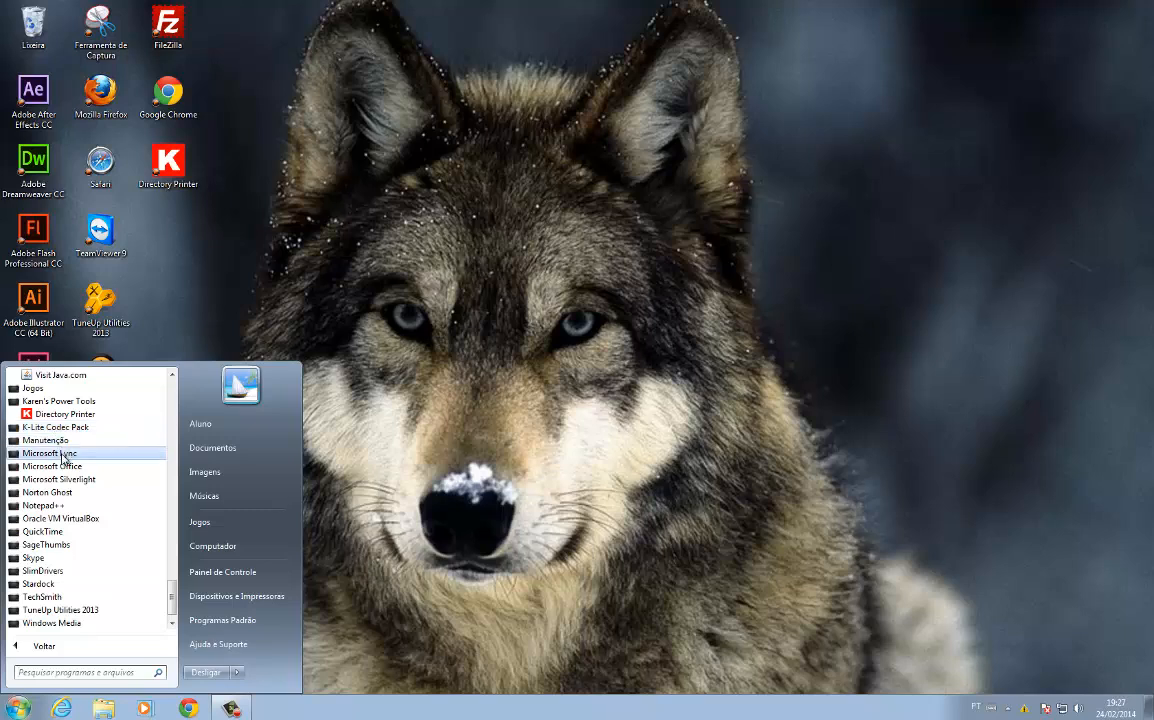
{"action": "left_click", "coordinate": [60, 466]}
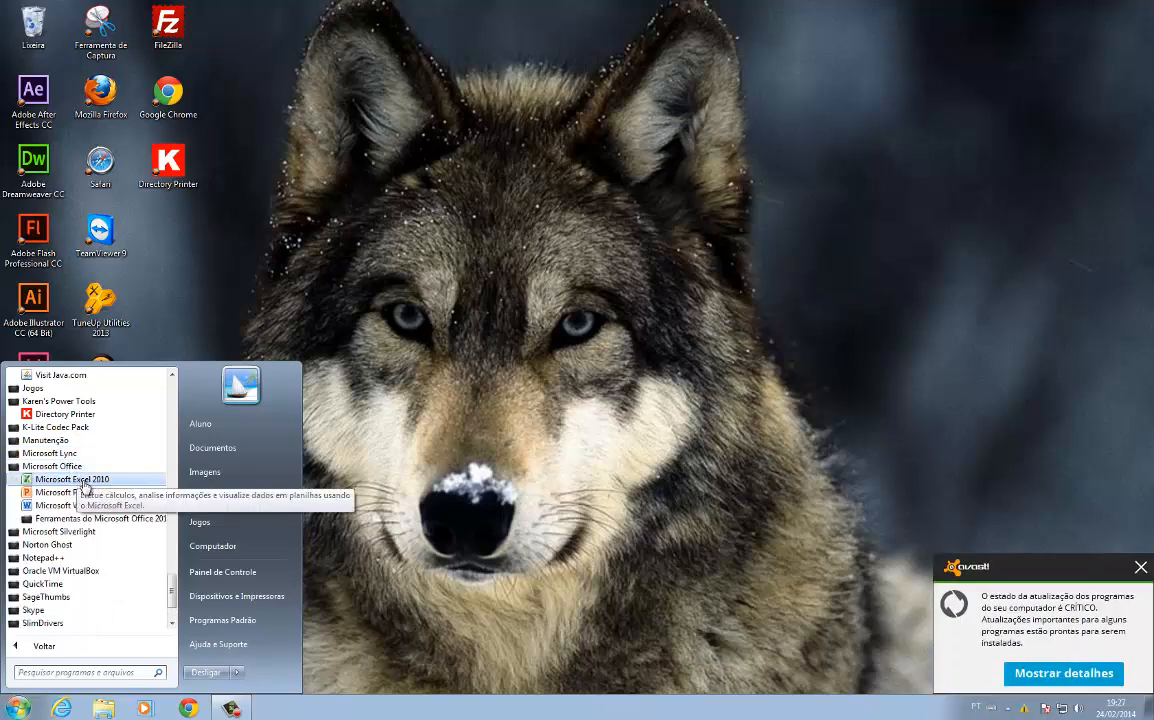
{"action": "right_click", "coordinate": [83, 486]}
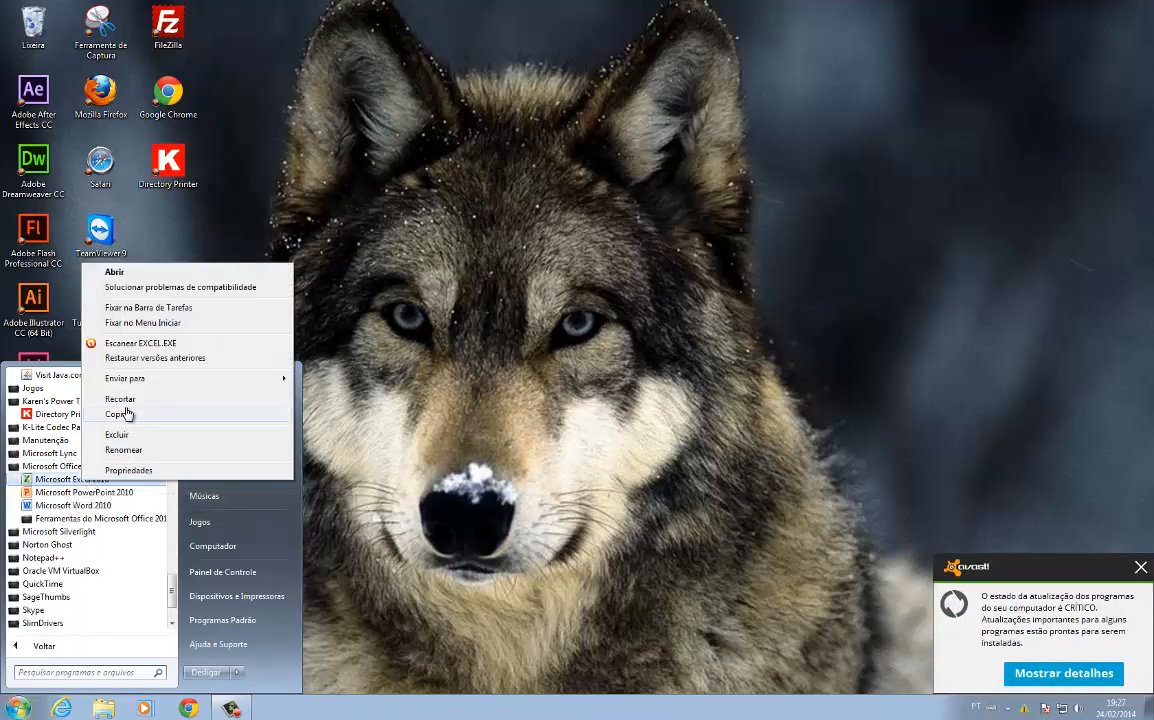
{"action": "mouse_move", "coordinate": [95, 380]}
{"action": "left_click", "coordinate": [318, 384]}
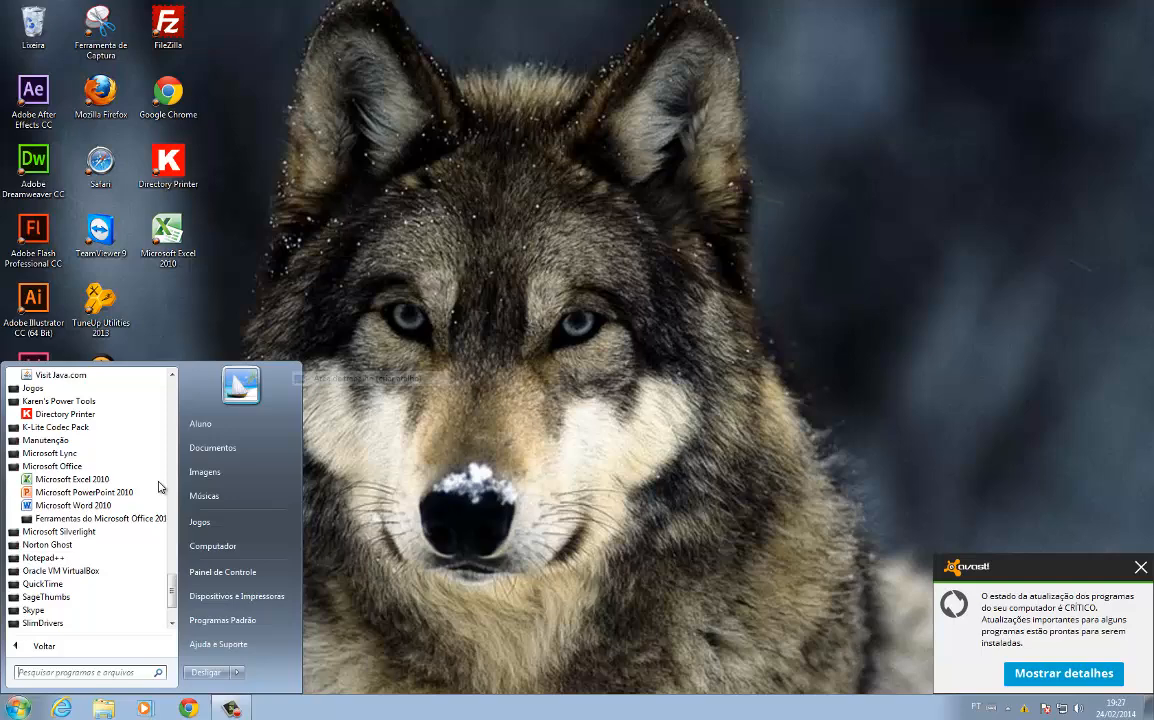
Step: Create desktop shortcuts for Microsoft PowerPoint 2010 and Microsoft Word 2010 from the Microsoft Office program folder
{"action": "right_click", "coordinate": [106, 492]}
{"action": "mouse_move", "coordinate": [237, 392]}
{"action": "left_click", "coordinate": [394, 391]}
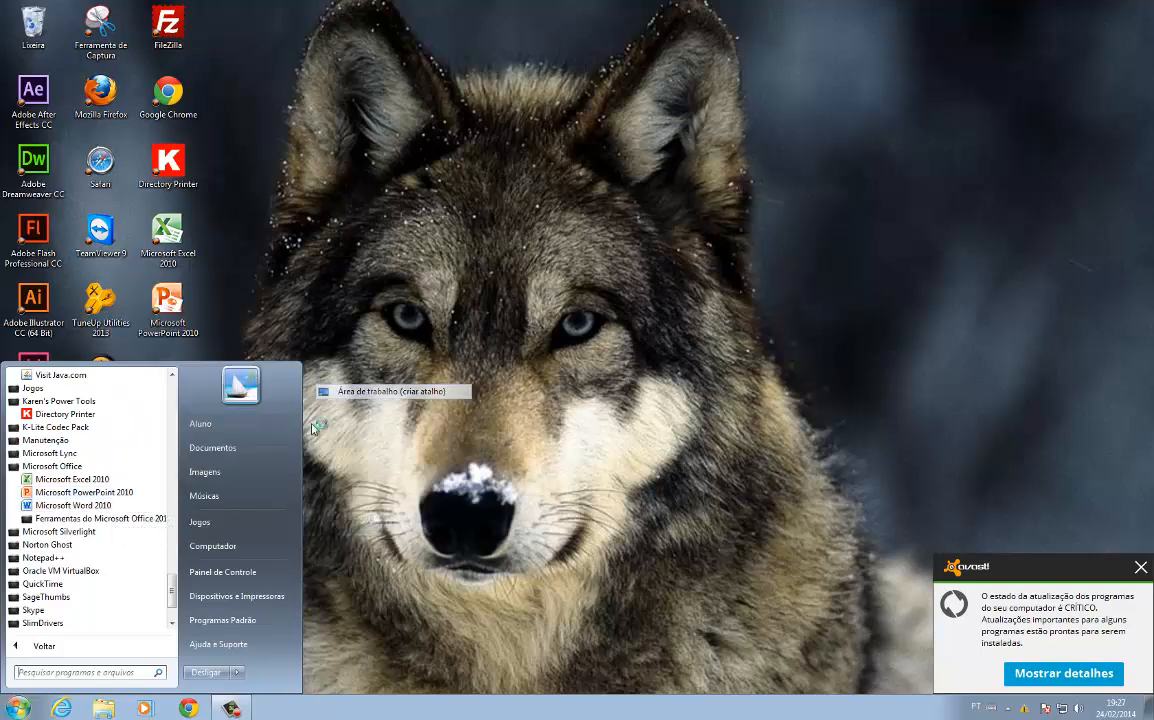
{"action": "right_click", "coordinate": [108, 505]}
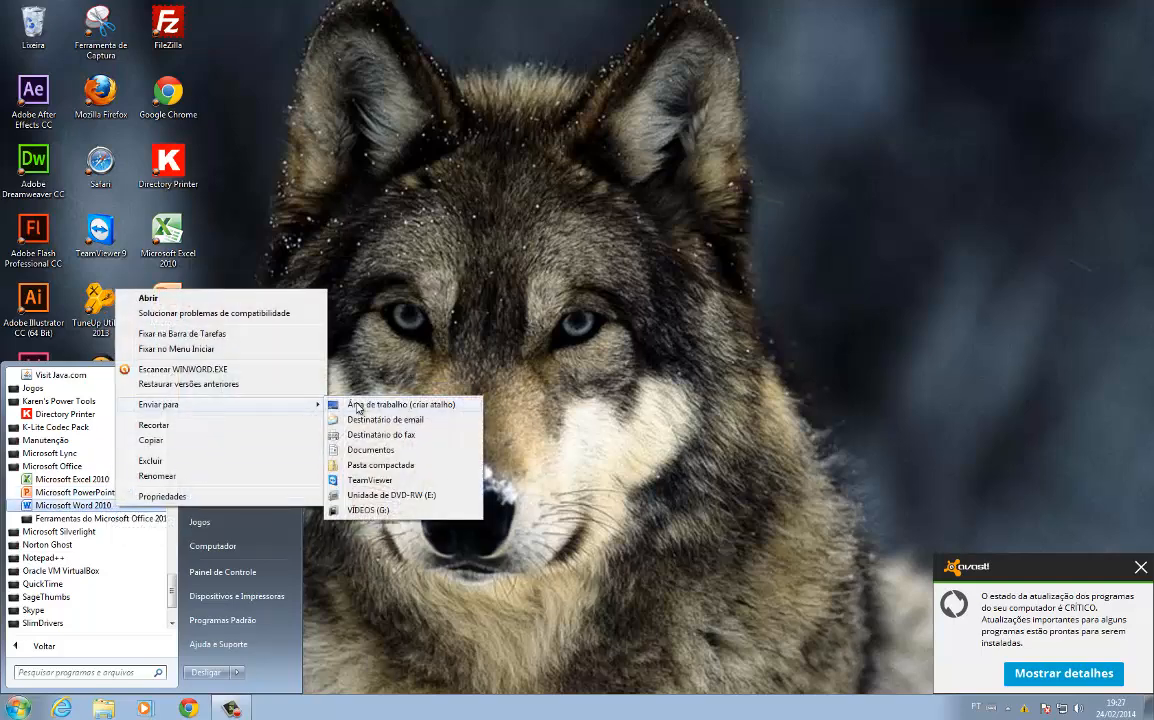
{"action": "left_click", "coordinate": [394, 404]}
Step: Create a desktop shortcut for Norton Ghost from the Norton Ghost program folder
{"action": "scroll", "coordinate": [157, 540], "scroll_direction": "down", "scroll_amount": 2}
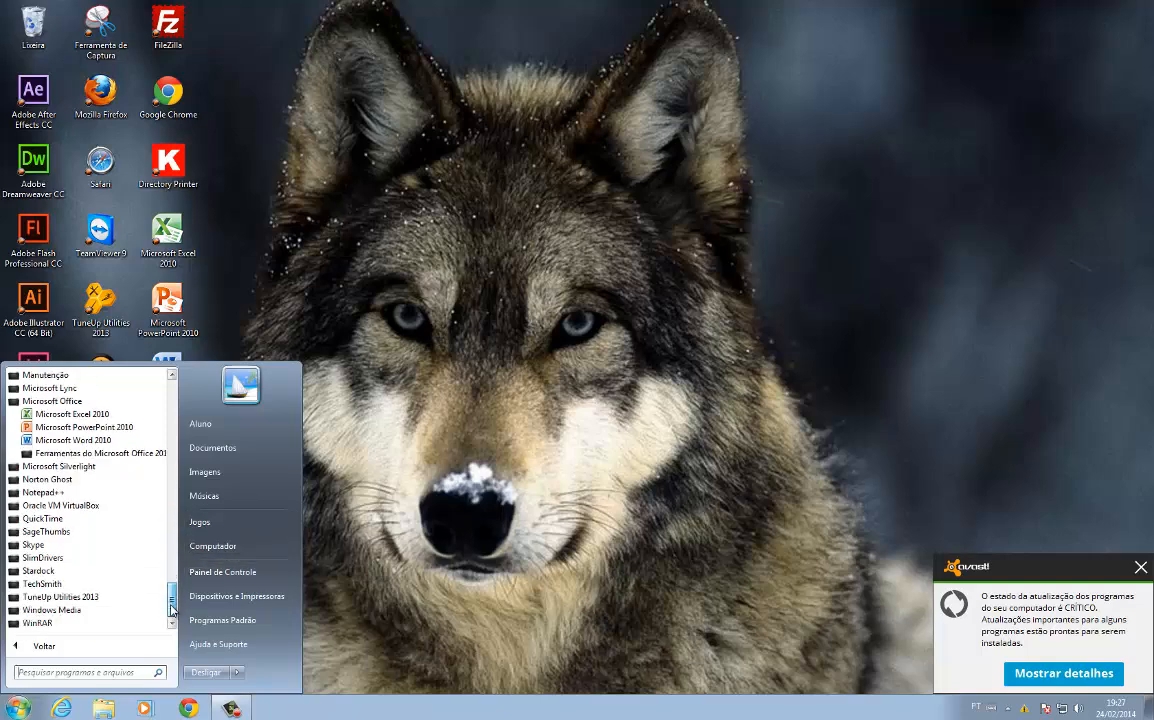
{"action": "left_click", "coordinate": [60, 479]}
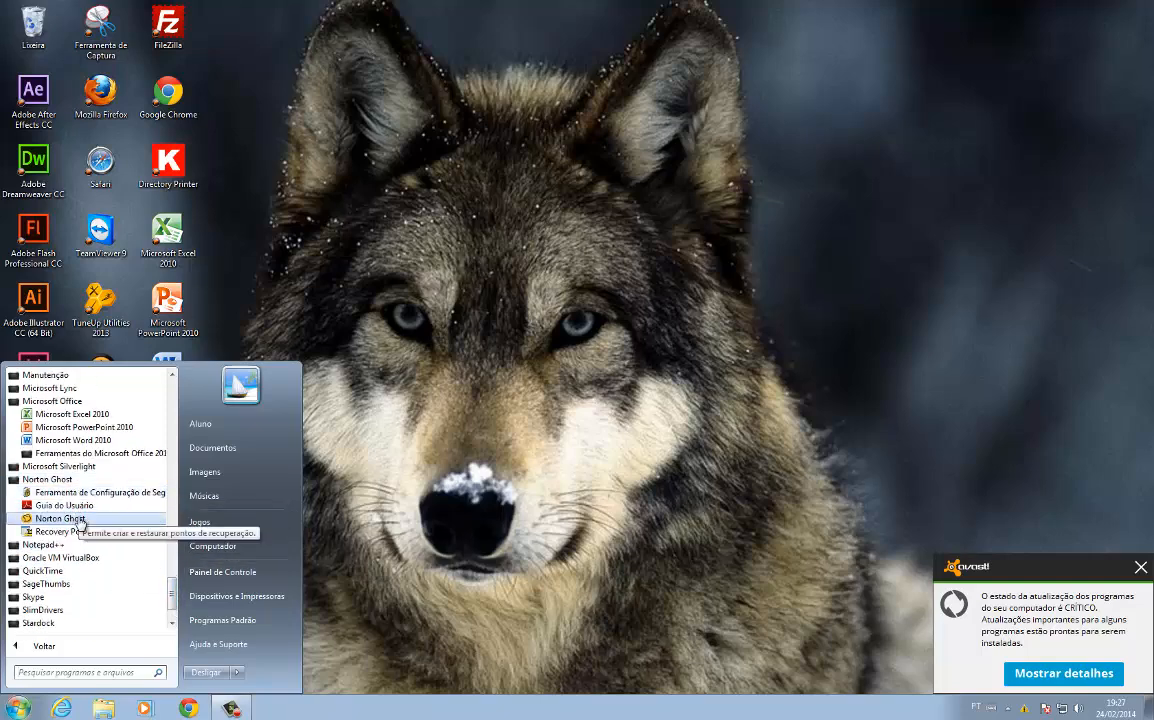
{"action": "right_click", "coordinate": [78, 521]}
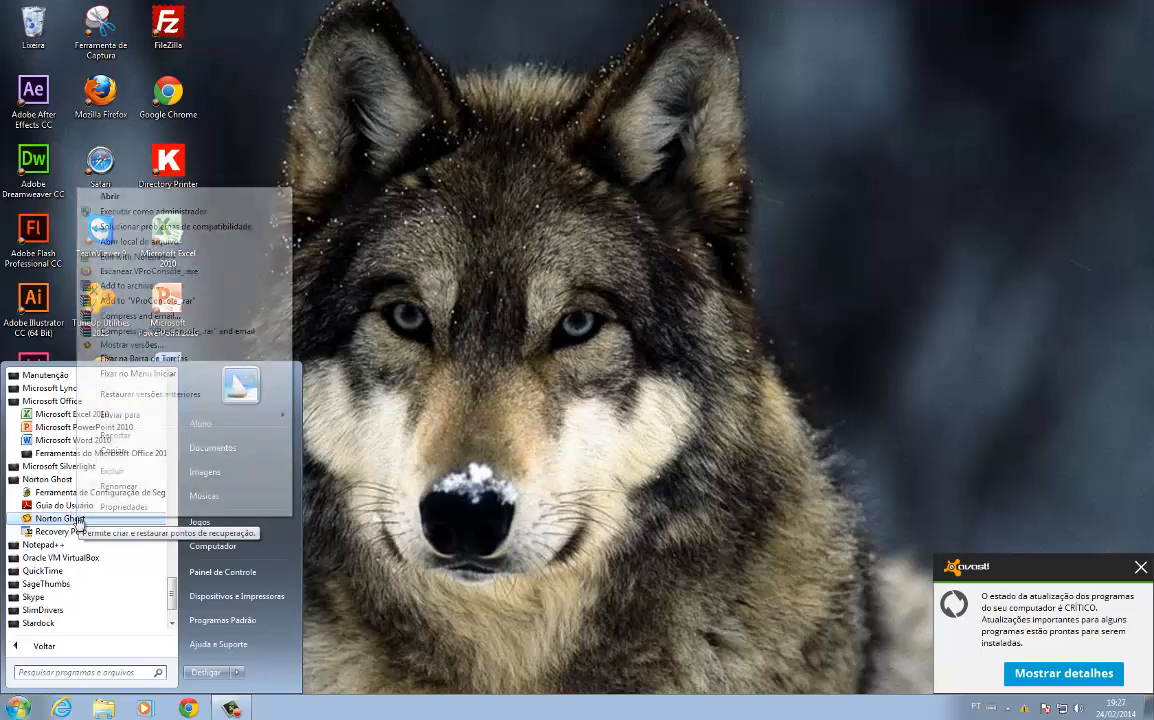
{"action": "mouse_move", "coordinate": [170, 415]}
{"action": "left_click", "coordinate": [333, 416]}
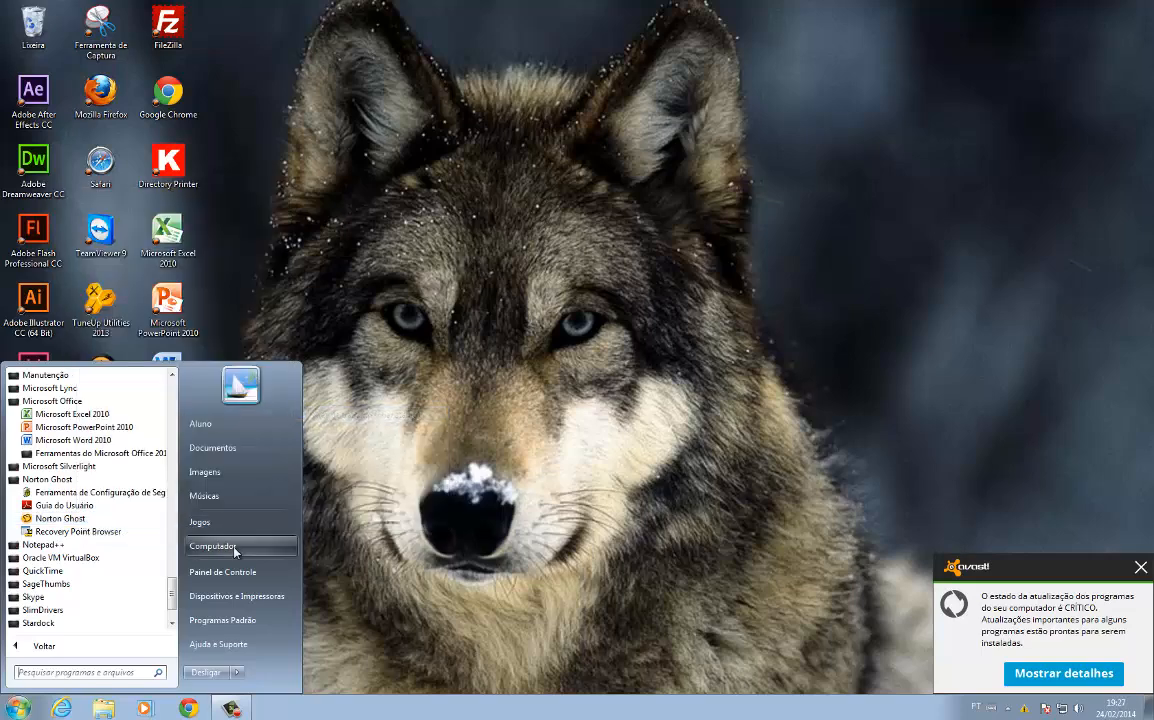
Step: Create a desktop shortcut for Notepad++ from the Notepad++ program folder
{"action": "scroll", "coordinate": [104, 566], "scroll_direction": "down", "scroll_amount": 2}
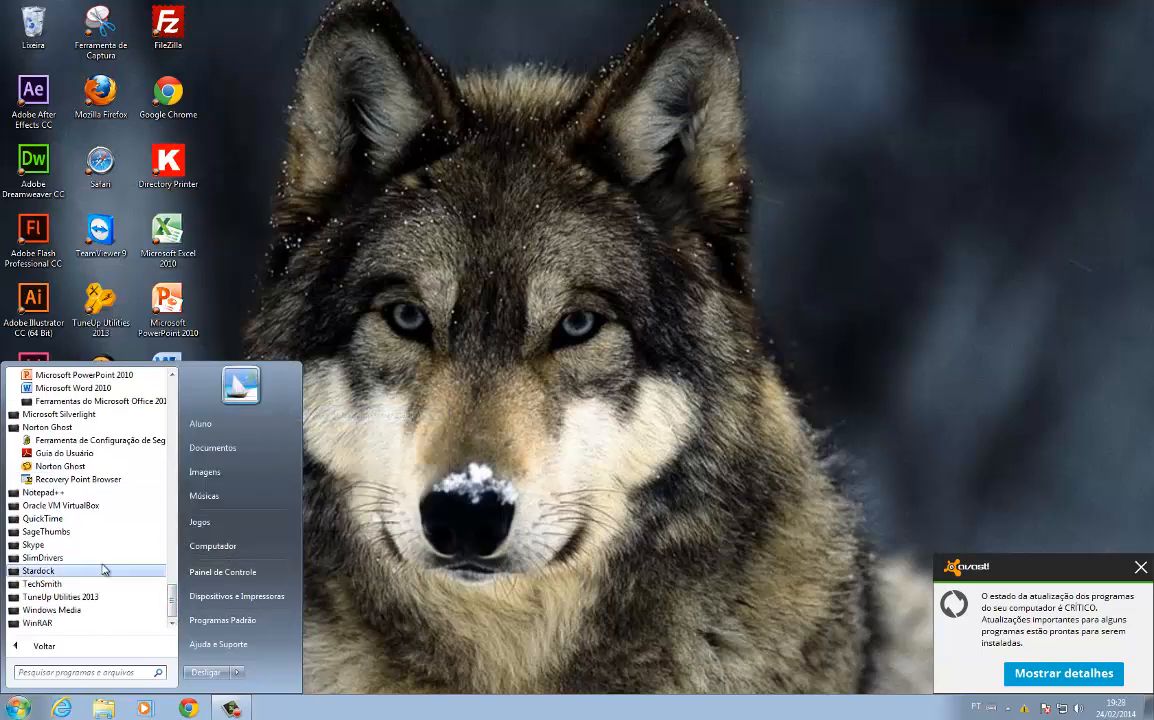
{"action": "left_click", "coordinate": [58, 492]}
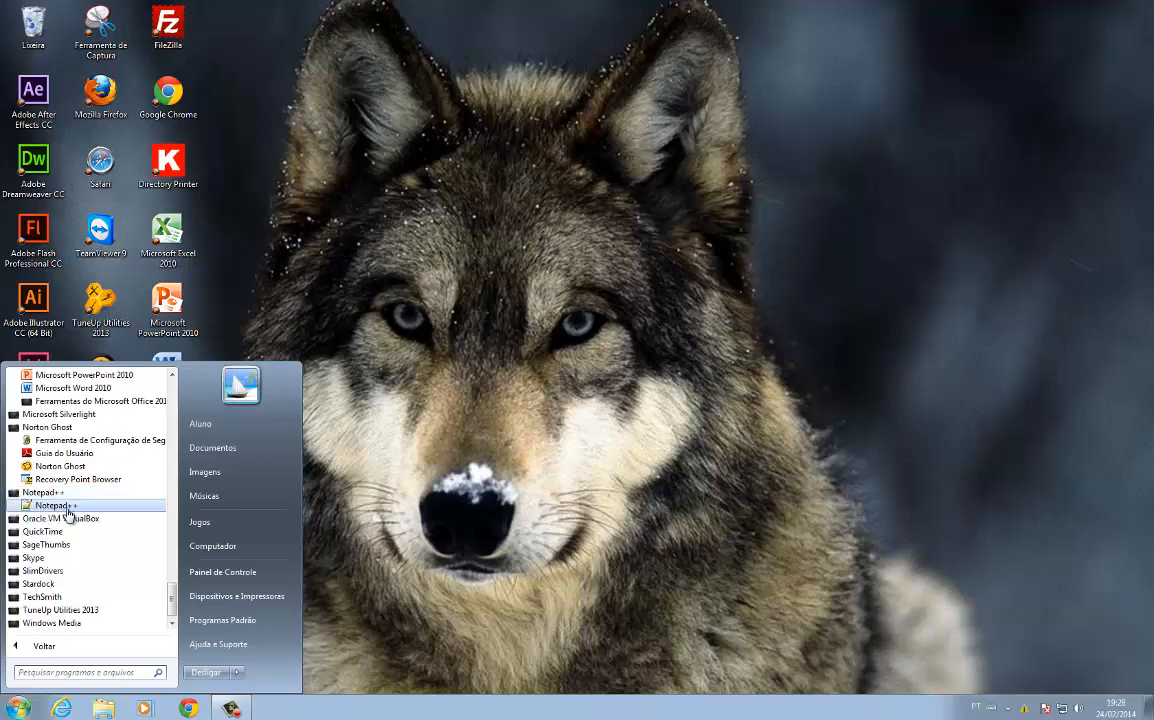
{"action": "right_click", "coordinate": [68, 508]}
{"action": "mouse_move", "coordinate": [148, 413]}
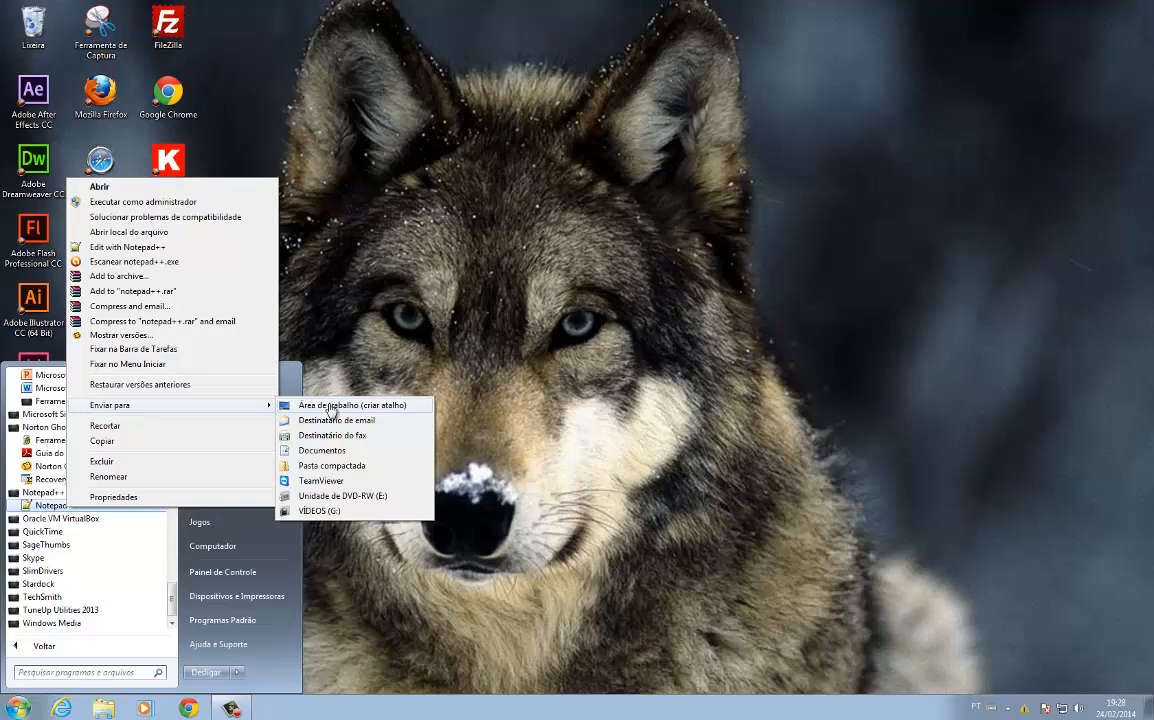
{"action": "left_click", "coordinate": [330, 406]}
Step: Create a desktop shortcut for Oracle VM VirtualBox from the Oracle VM VirtualBox program folder
{"action": "left_click", "coordinate": [88, 519]}
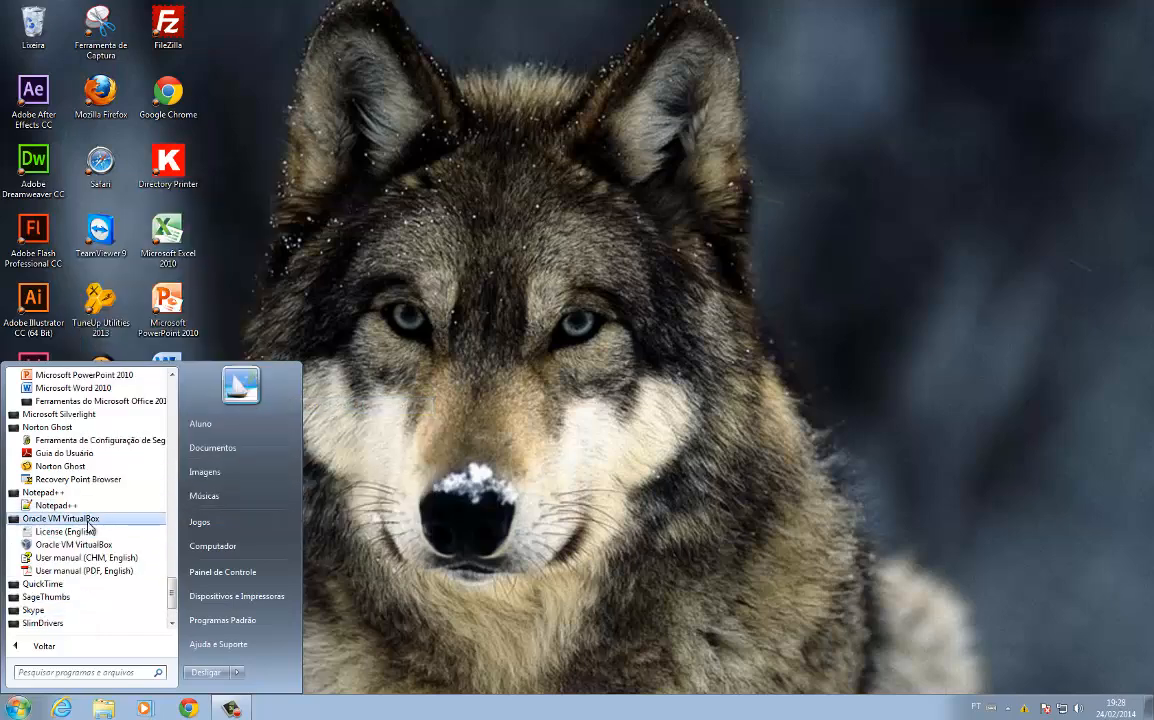
{"action": "right_click", "coordinate": [90, 552]}
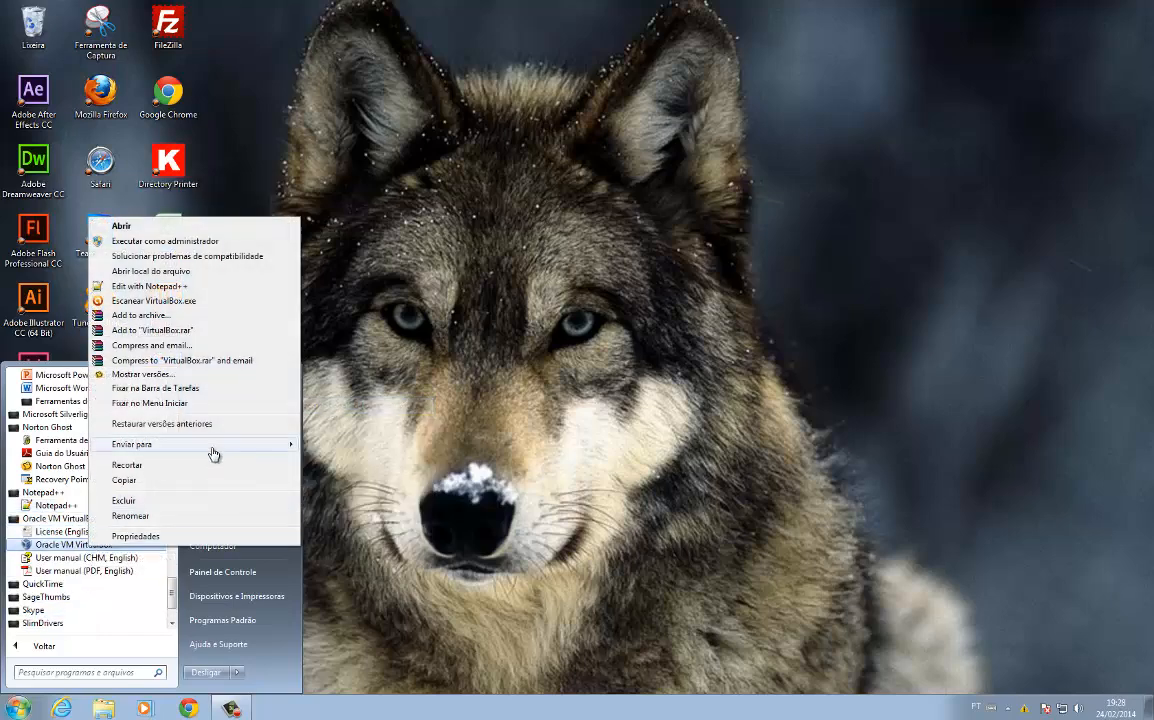
{"action": "mouse_move", "coordinate": [214, 456]}
{"action": "left_click", "coordinate": [330, 444]}
Step: Create a desktop shortcut for Skype from the Skype program folder
{"action": "left_click_drag", "start_coordinate": [173, 597], "coordinate": [173, 612]}
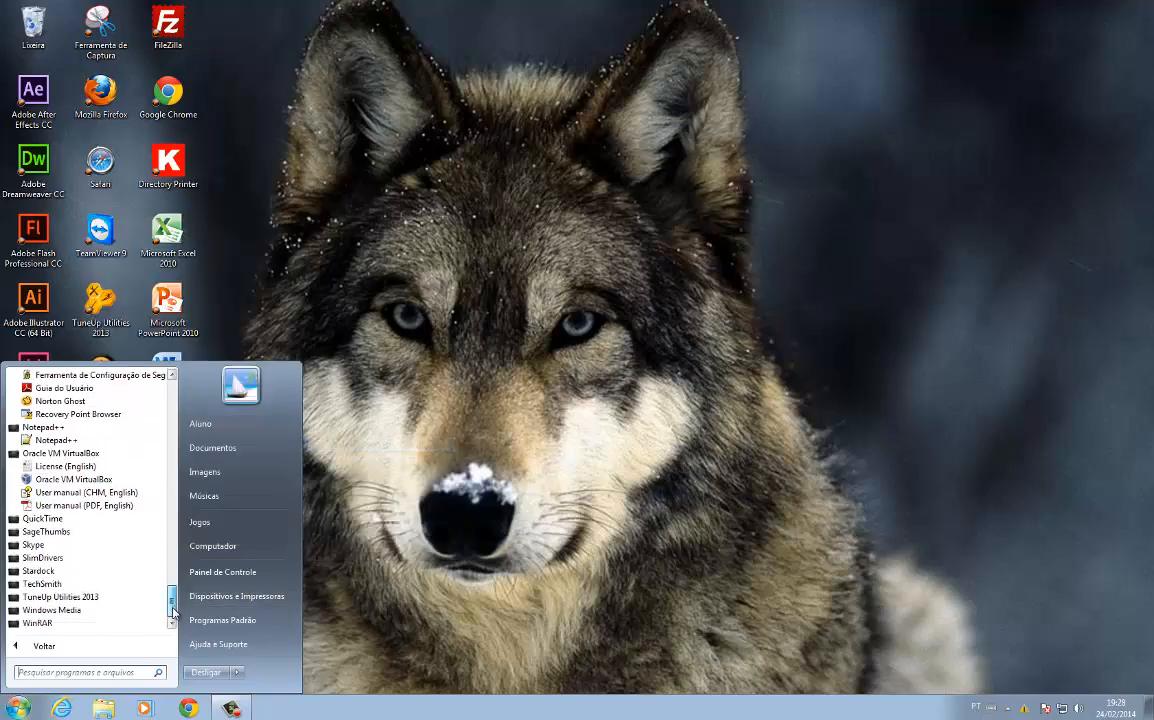
{"action": "left_click", "coordinate": [52, 546]}
{"action": "right_click", "coordinate": [46, 557]}
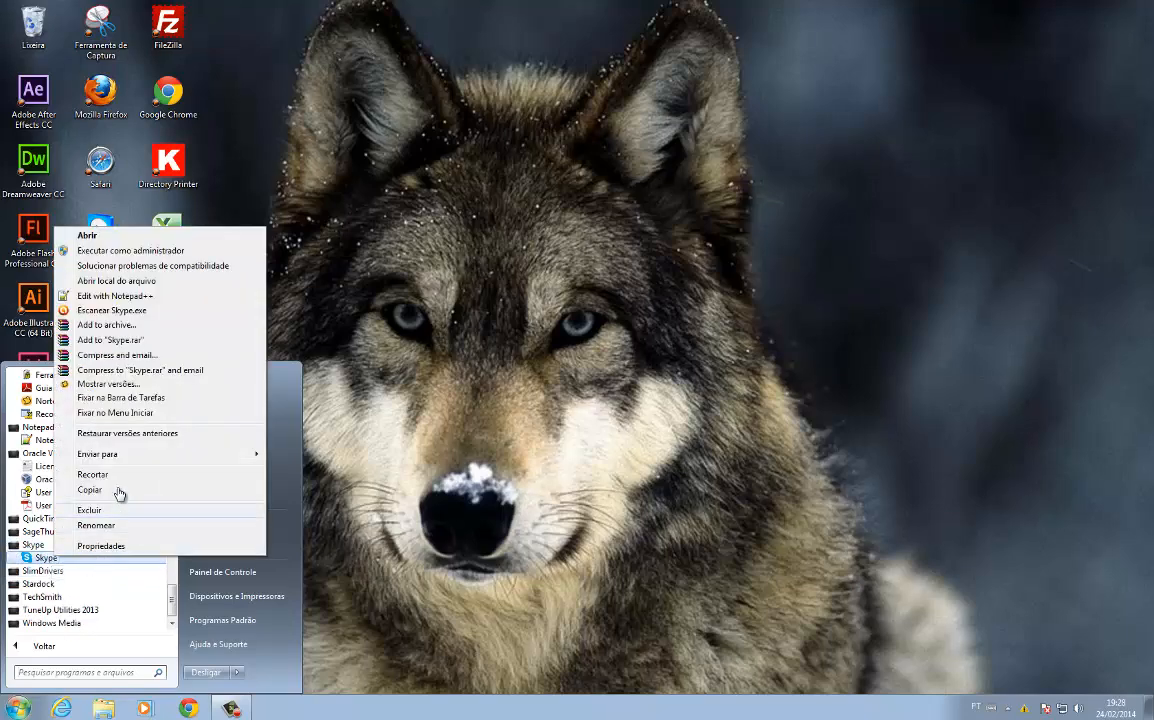
{"action": "mouse_move", "coordinate": [117, 456]}
{"action": "left_click", "coordinate": [337, 453]}
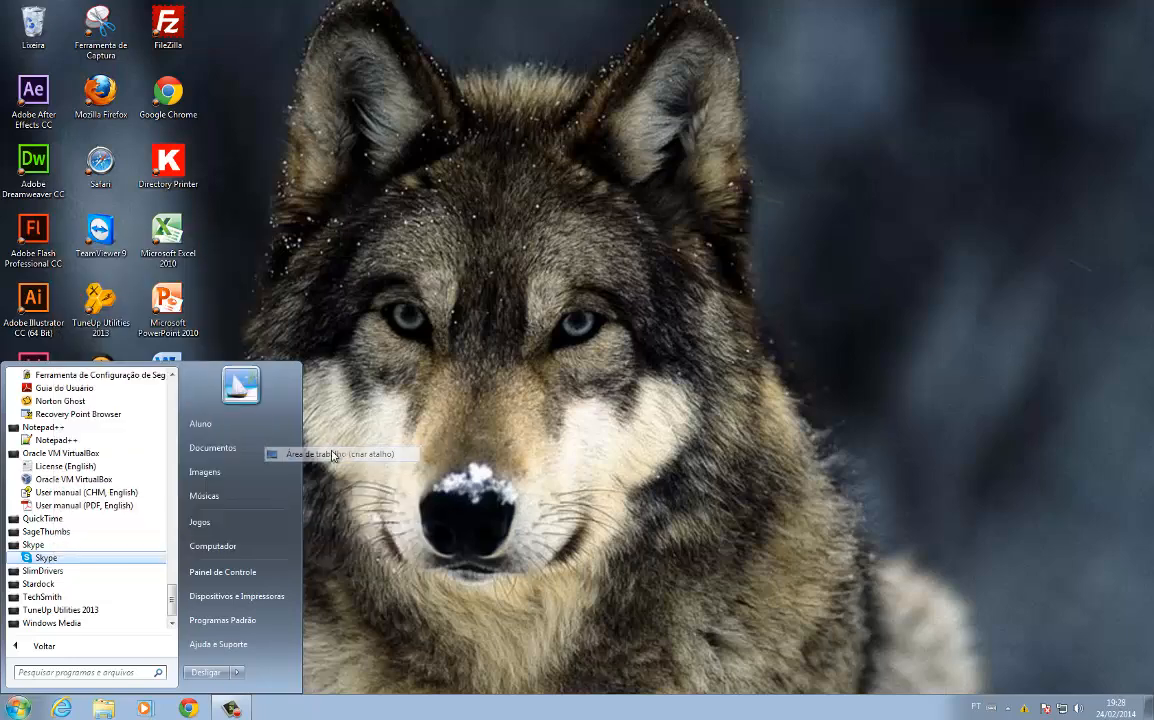
Step: Create a desktop shortcut for IconPackager from the Object Desktop subfolder of the Stardock program folder
{"action": "left_click", "coordinate": [172, 620]}
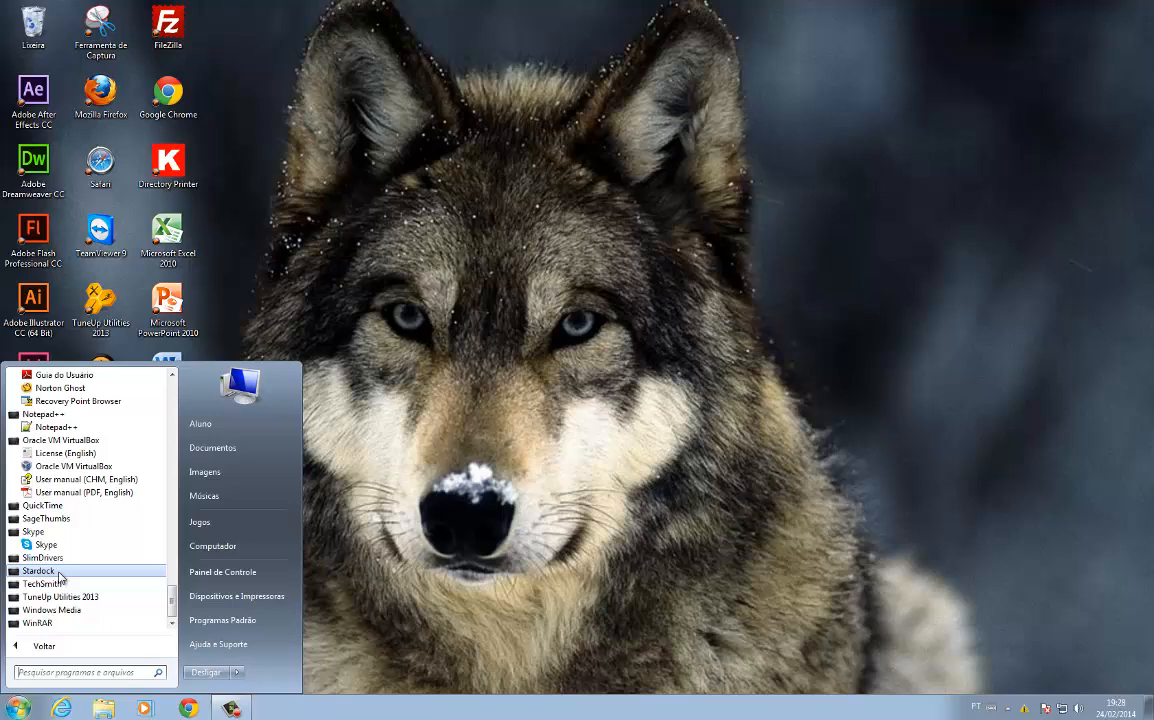
{"action": "left_click", "coordinate": [40, 571]}
{"action": "scroll", "coordinate": [60, 580], "scroll_direction": "down", "scroll_amount": 1}
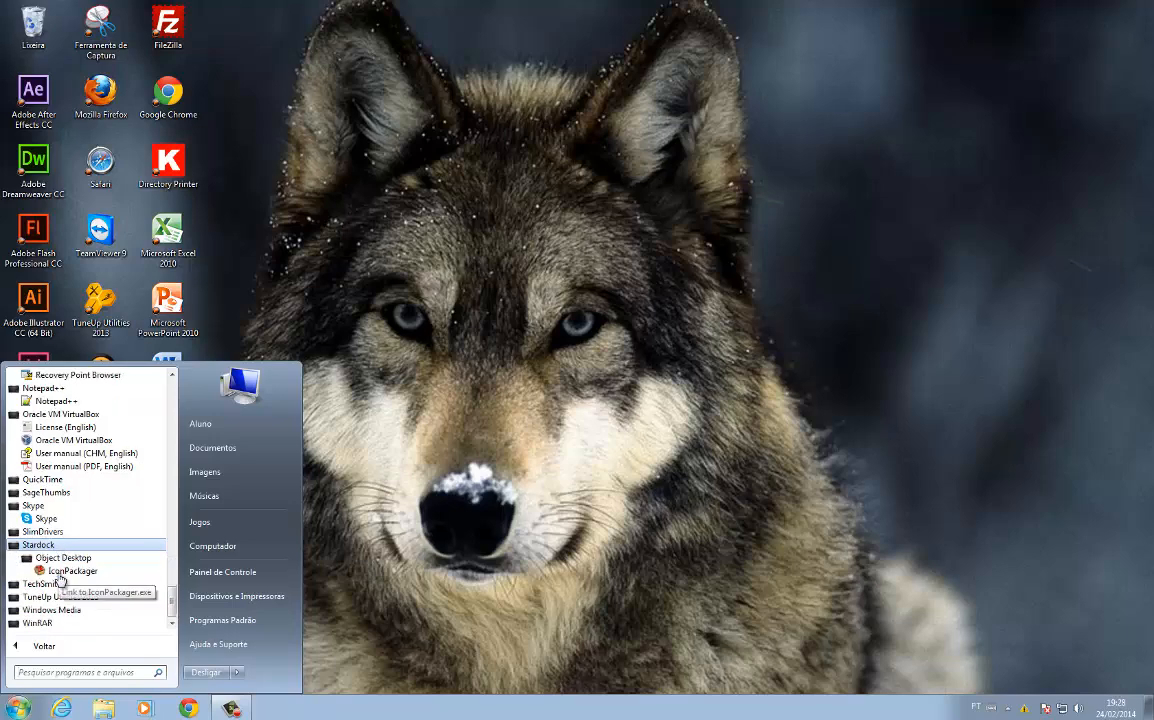
{"action": "right_click", "coordinate": [67, 571]}
{"action": "mouse_move", "coordinate": [148, 474]}
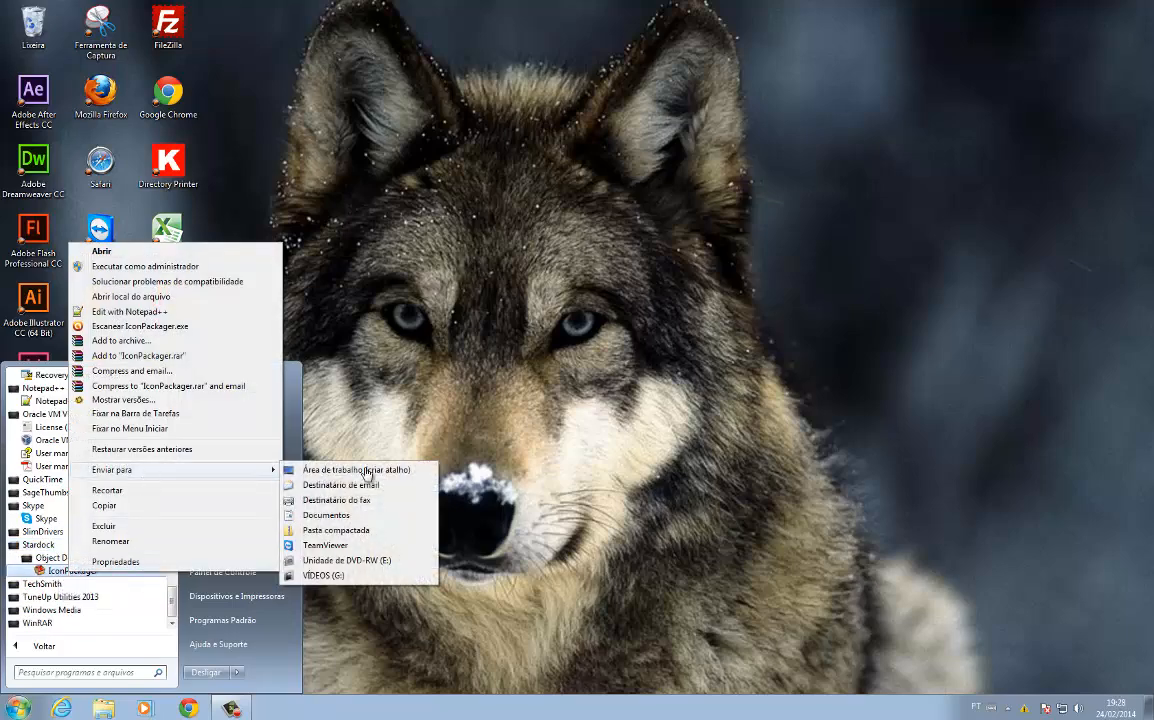
{"action": "left_click", "coordinate": [387, 474]}
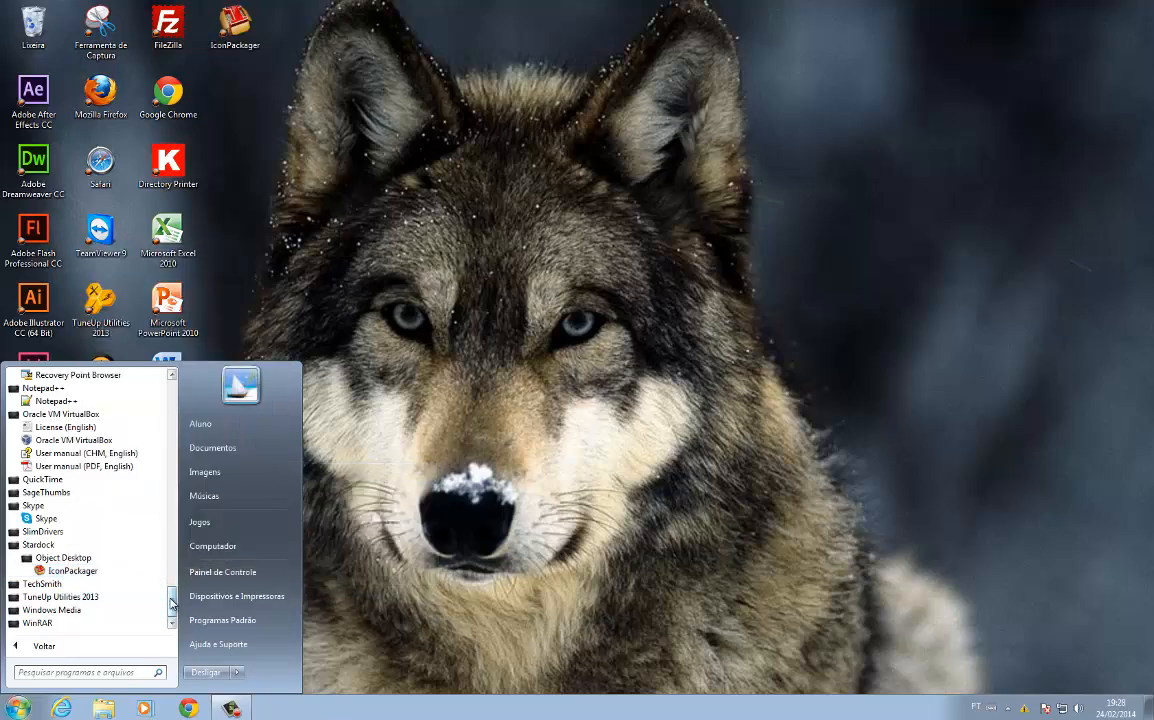
{"action": "left_click", "coordinate": [47, 584]}
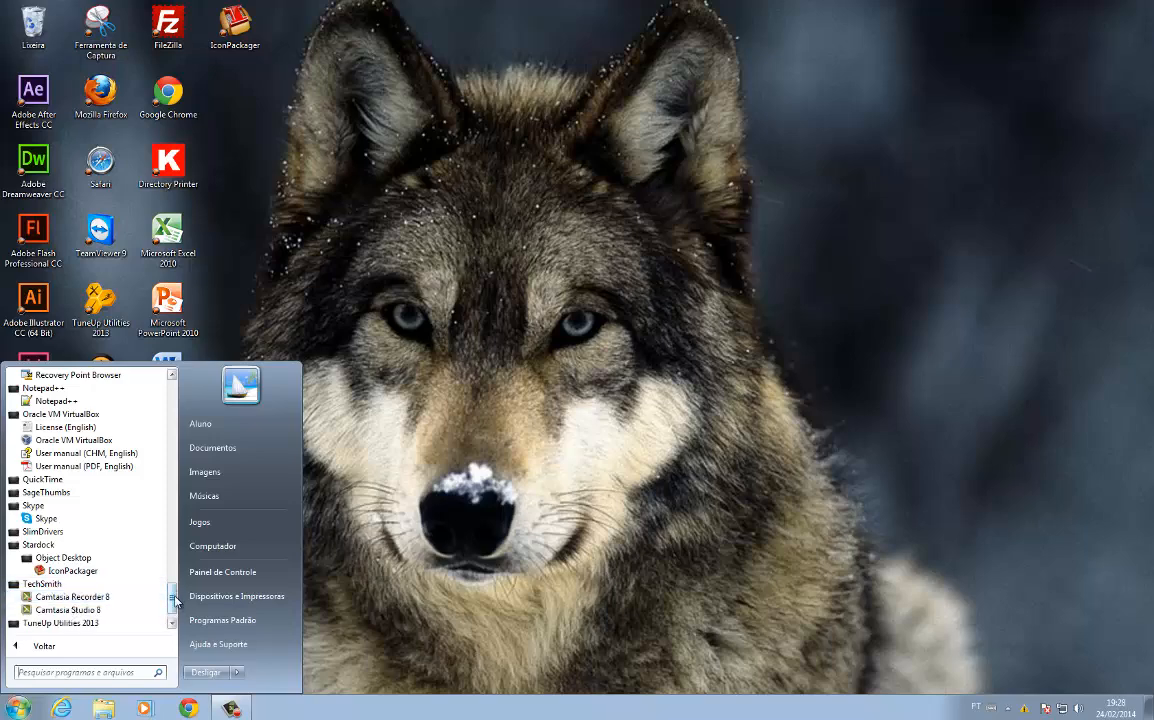
{"action": "scroll", "coordinate": [155, 545], "scroll_direction": "down", "scroll_amount": 1}
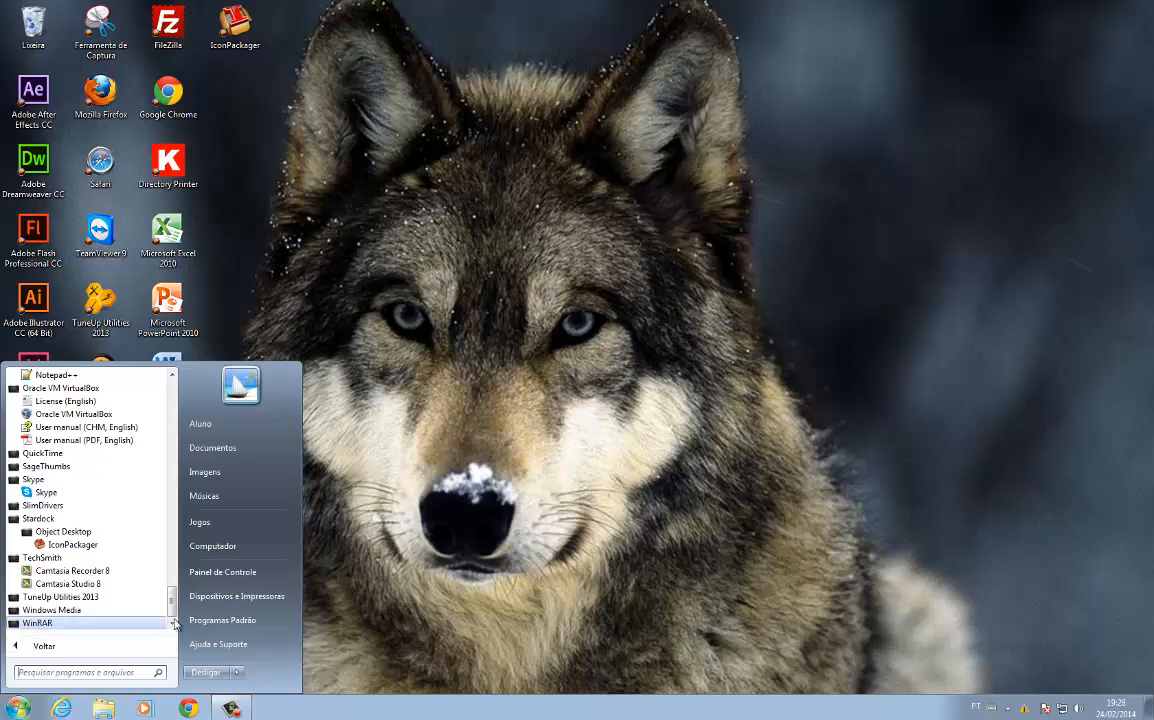
{"action": "left_click", "coordinate": [481, 577]}
Step: Remove Ponto de Partida, Windows Media Center and Calculadora from the Start menu's program list
{"action": "left_click", "coordinate": [14, 710]}
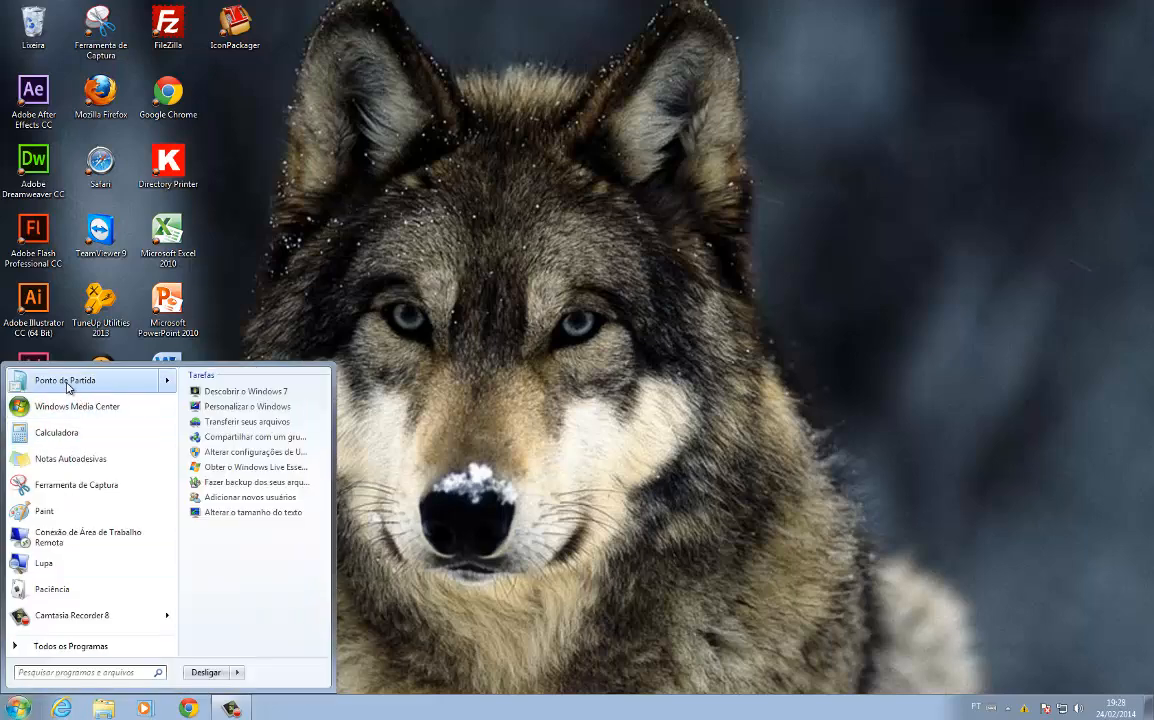
{"action": "right_click", "coordinate": [66, 388]}
{"action": "left_click", "coordinate": [102, 463]}
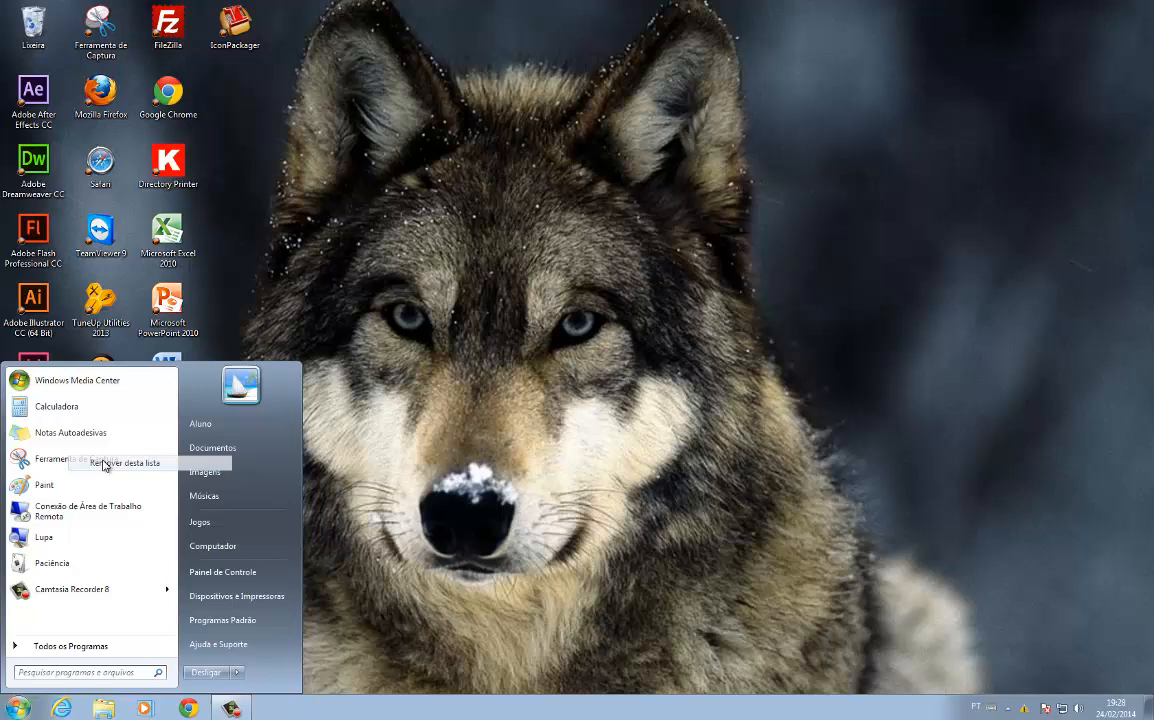
{"action": "right_click", "coordinate": [60, 381]}
{"action": "left_click", "coordinate": [100, 457]}
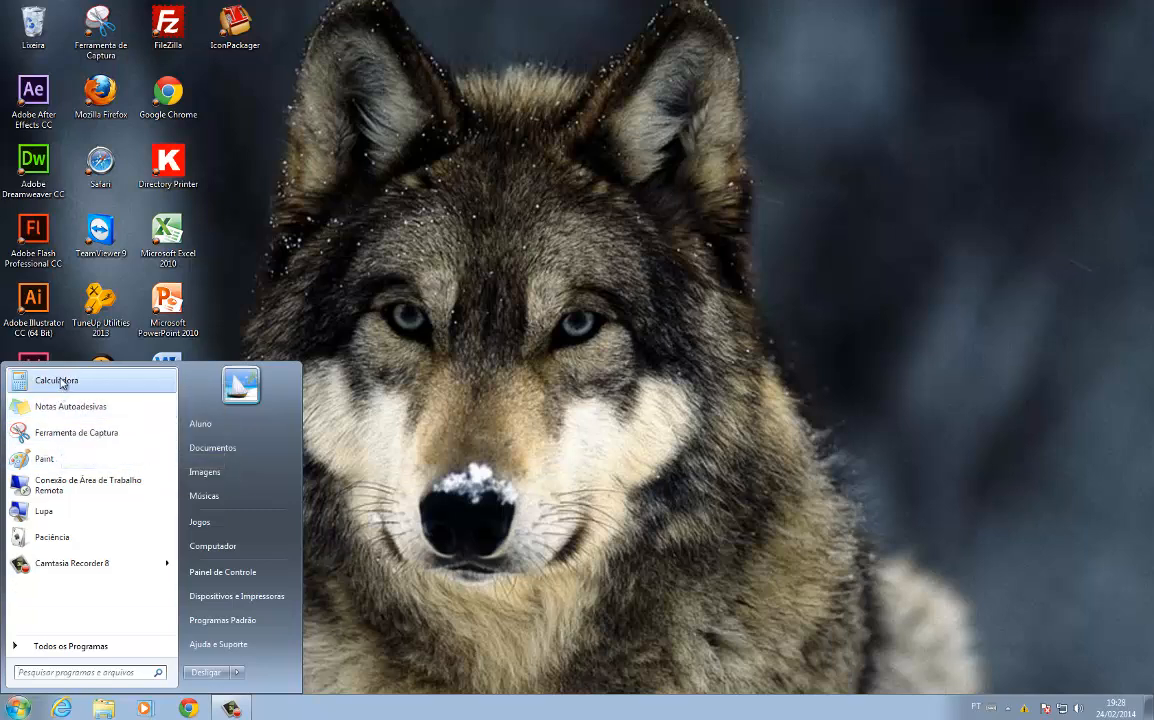
{"action": "right_click", "coordinate": [72, 380]}
{"action": "left_click", "coordinate": [105, 458]}
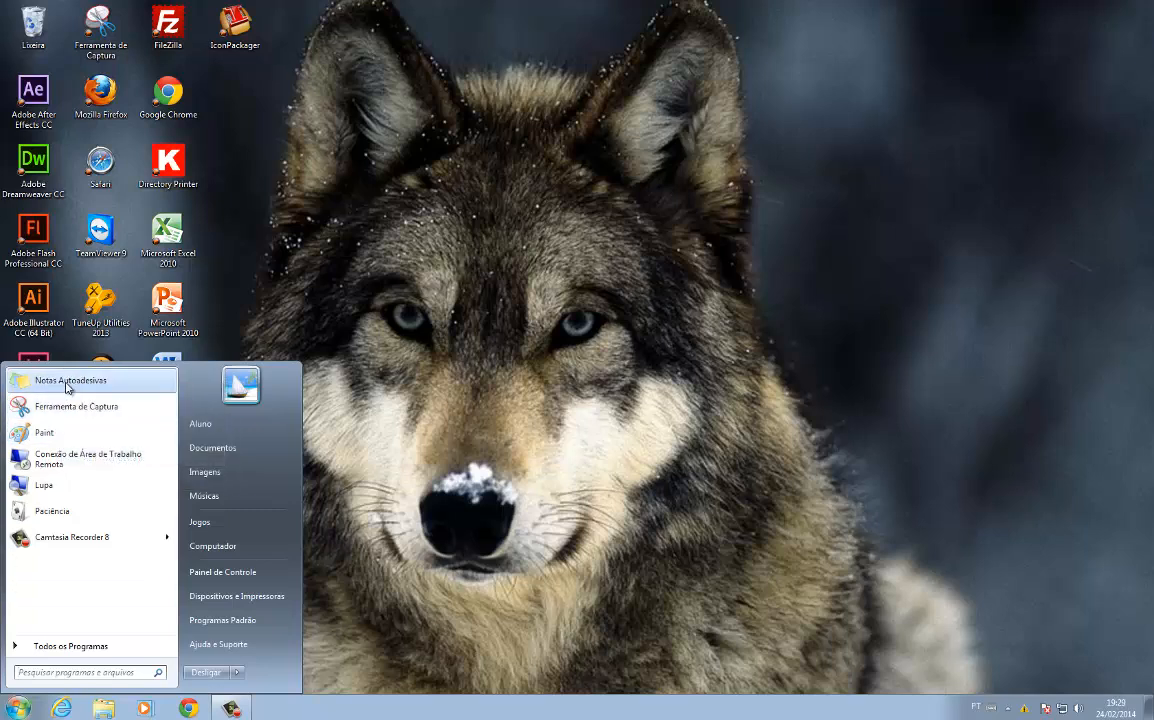
Step: Remove Paint, Conexão de Área de Trabalho Remota and Lupa from the Start menu's program list
{"action": "right_click", "coordinate": [68, 440]}
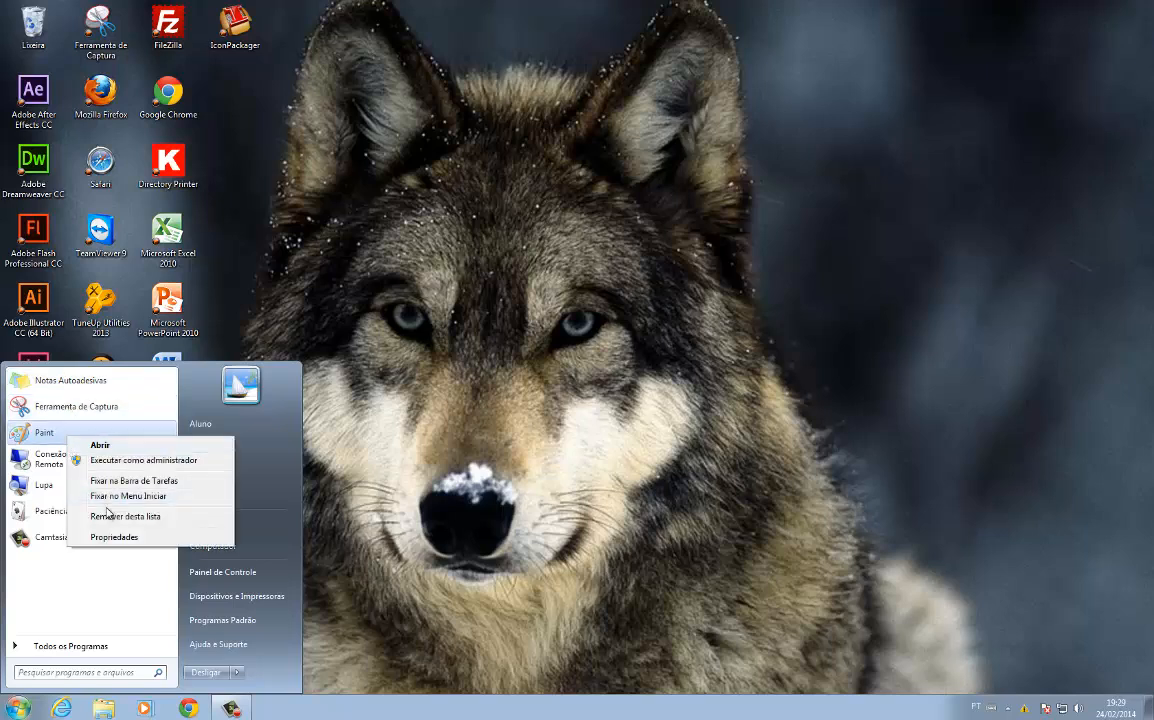
{"action": "left_click", "coordinate": [108, 515]}
{"action": "right_click", "coordinate": [66, 437]}
{"action": "left_click", "coordinate": [108, 518]}
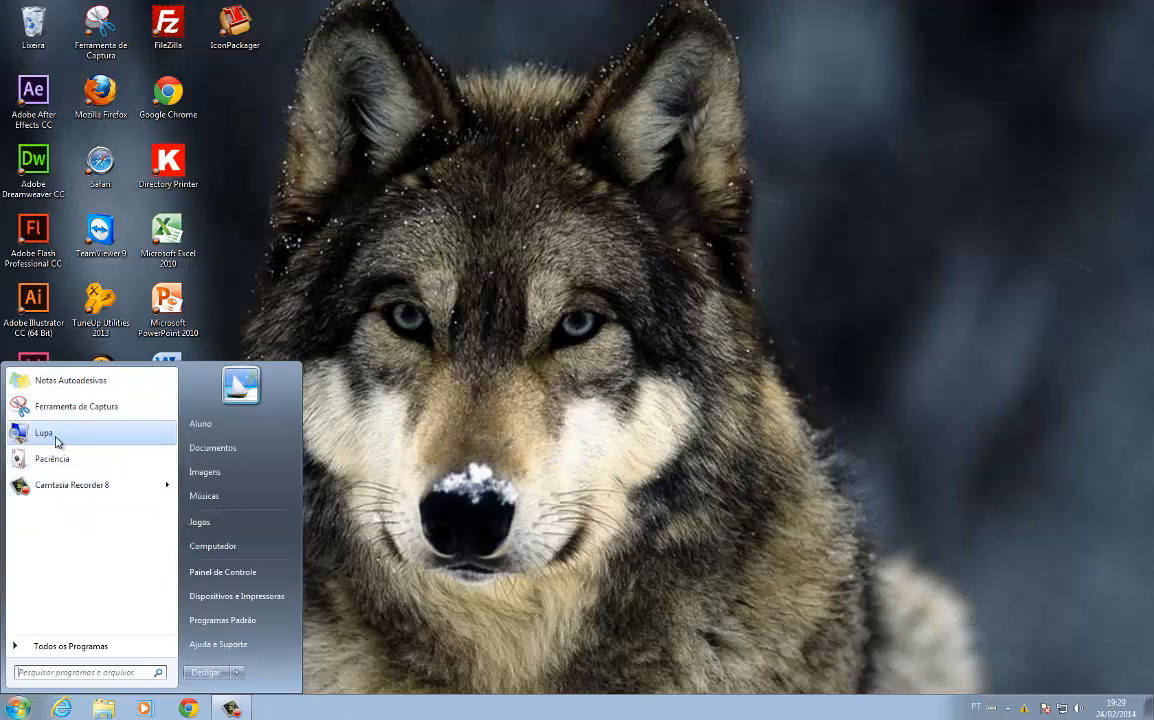
{"action": "right_click", "coordinate": [58, 436]}
{"action": "left_click", "coordinate": [100, 517]}
Step: Pin Paciência to the Start menu and remove Camtasia Recorder 8 from its program list
{"action": "right_click", "coordinate": [60, 438]}
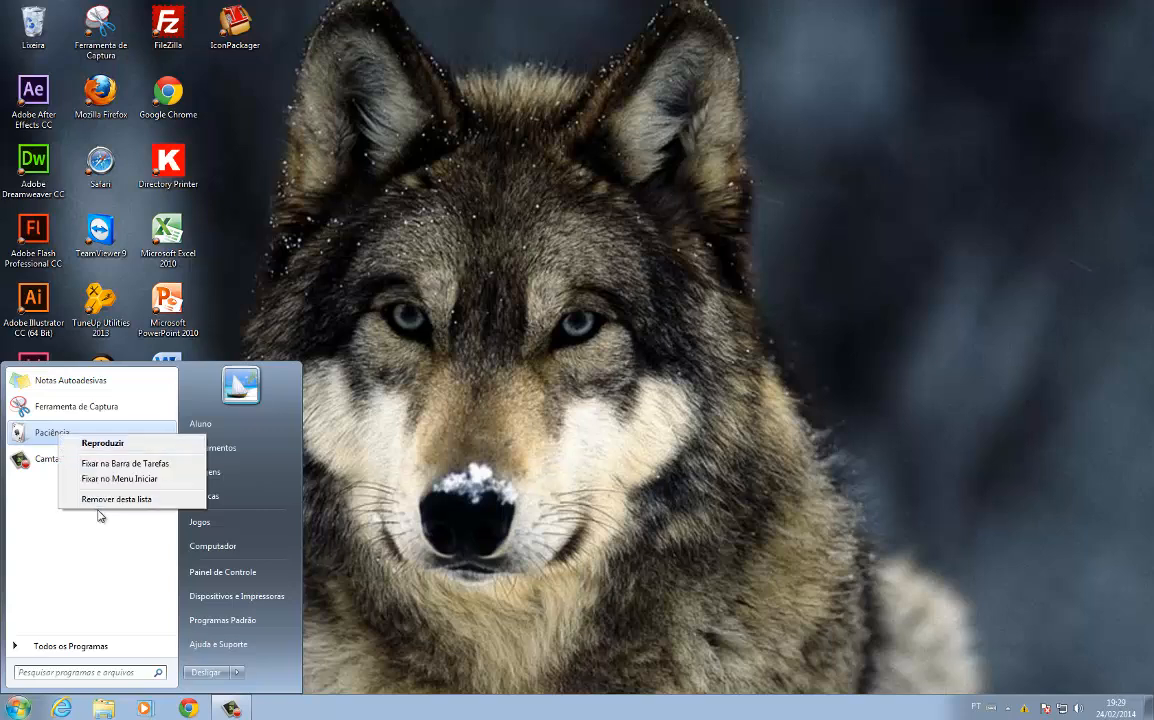
{"action": "left_click", "coordinate": [100, 480]}
{"action": "right_click", "coordinate": [78, 466]}
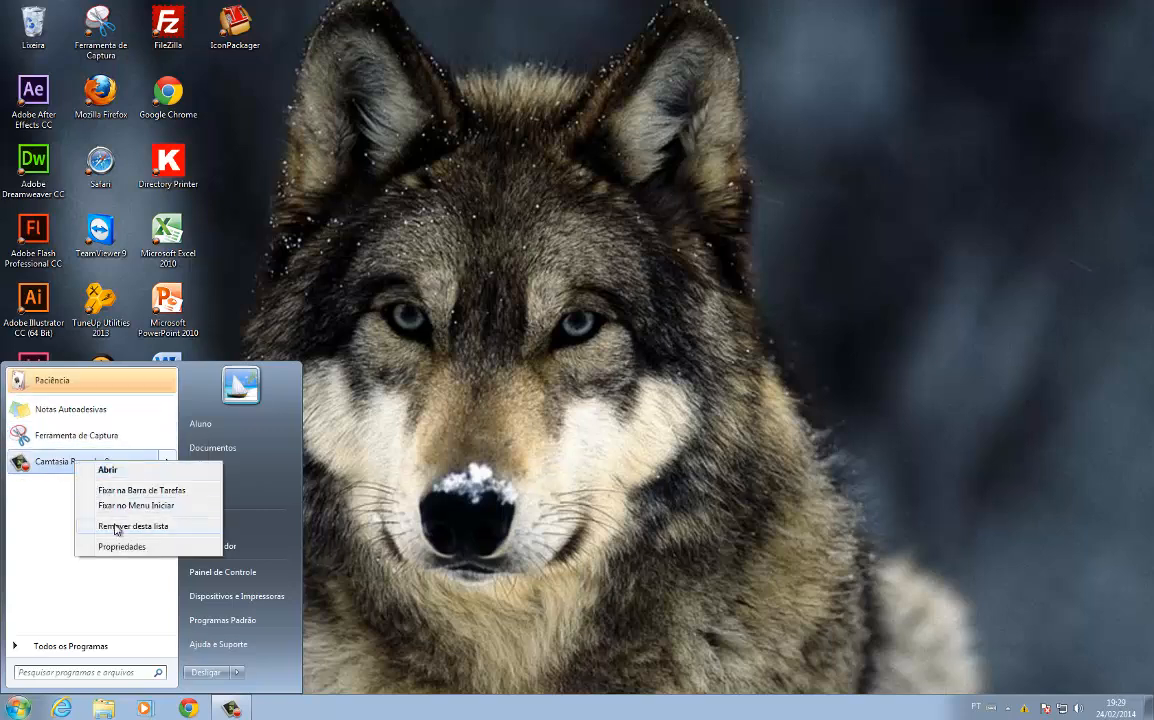
{"action": "left_click", "coordinate": [110, 525]}
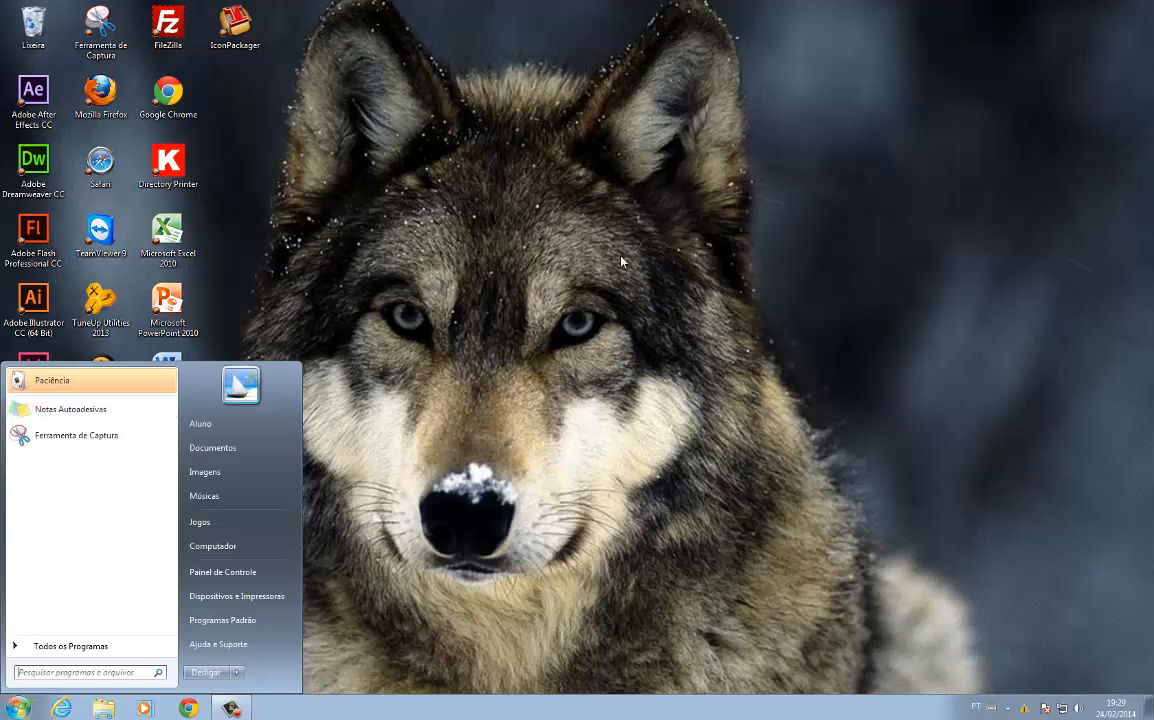
Step: Pin Notas Autoadesivas to the Start menu and remove the pinned Paciência entry
{"action": "right_click", "coordinate": [83, 413]}
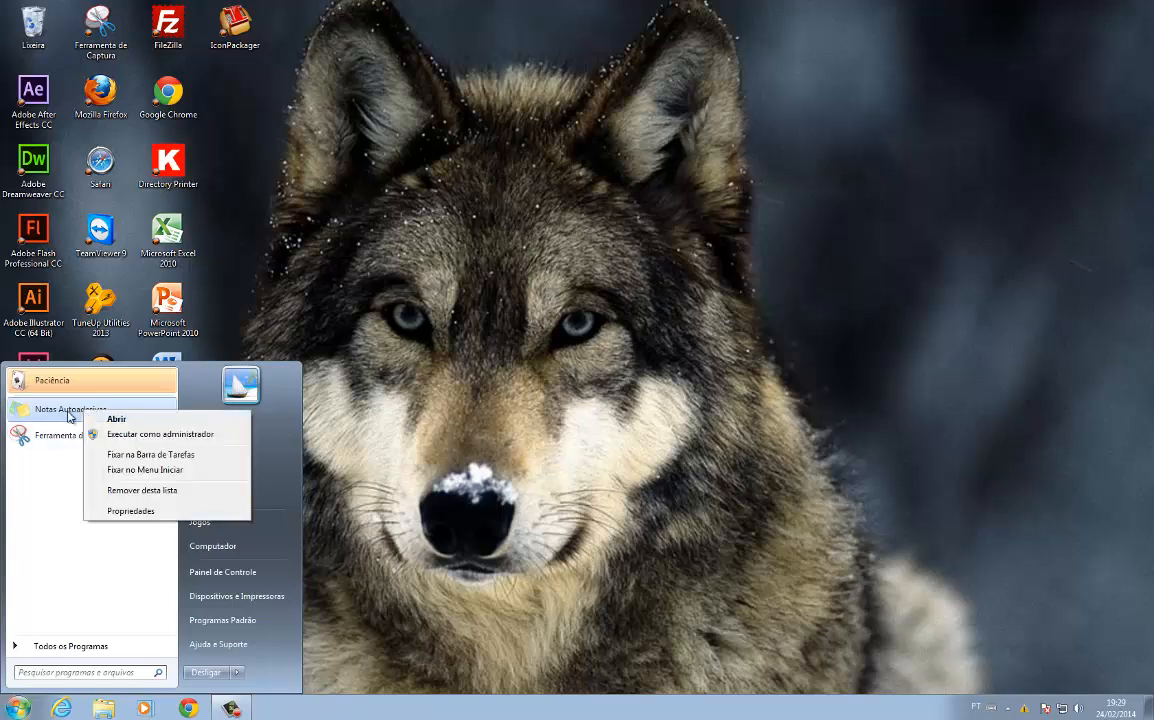
{"action": "left_click", "coordinate": [142, 471]}
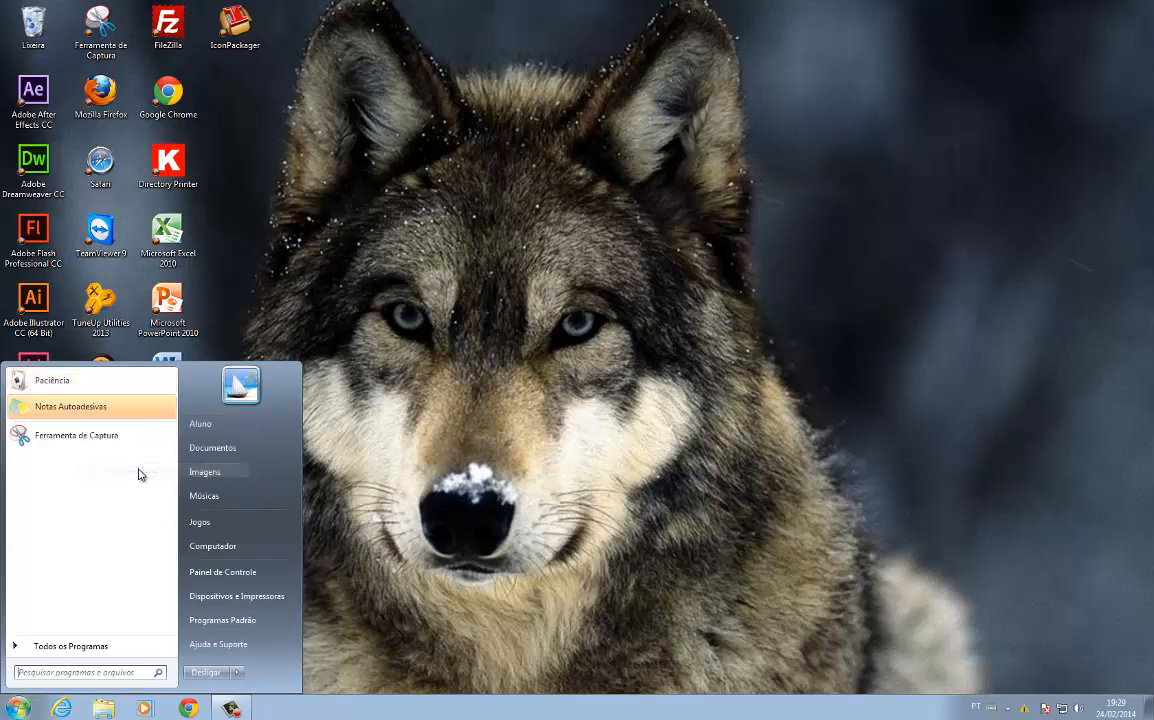
{"action": "right_click", "coordinate": [55, 385]}
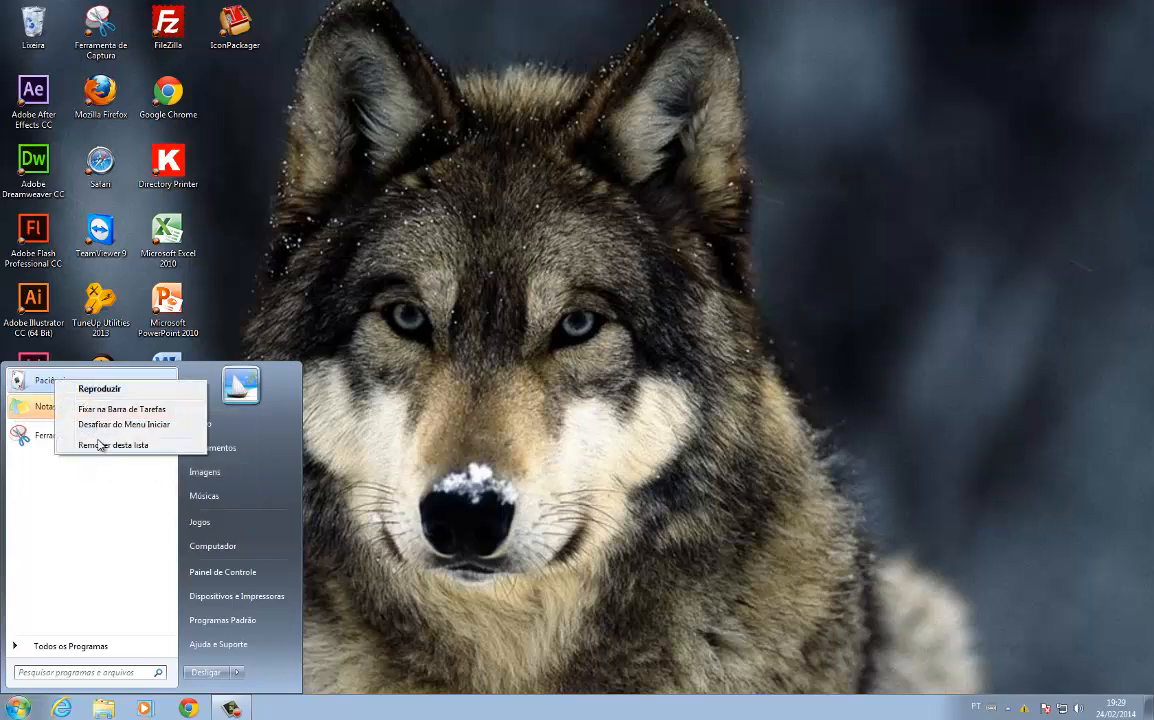
{"action": "left_click", "coordinate": [98, 446]}
Step: Pin Ferramenta de Captura to the Start menu and close the menu
{"action": "right_click", "coordinate": [101, 414]}
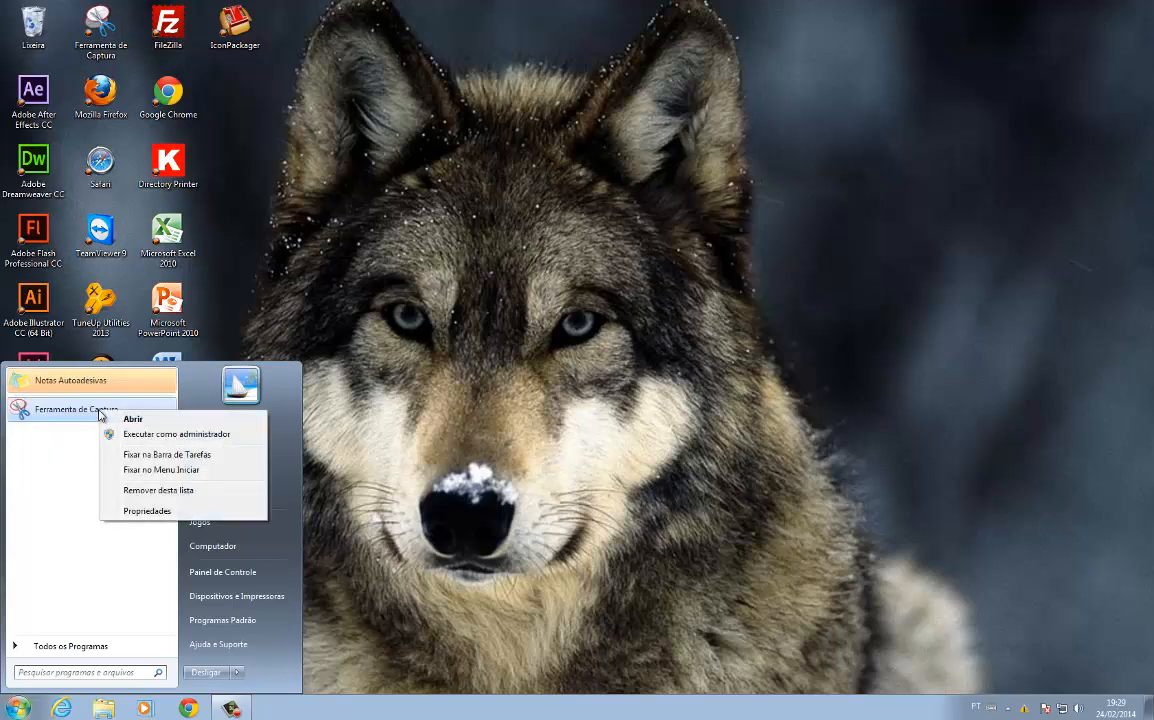
{"action": "left_click", "coordinate": [147, 470]}
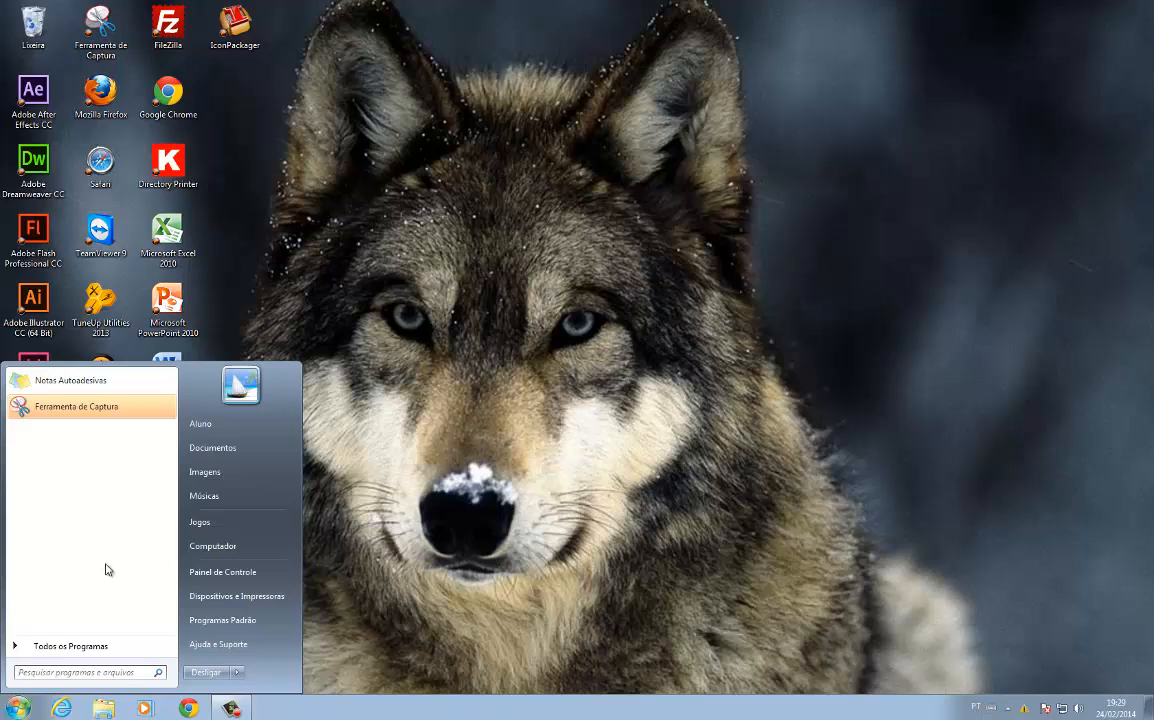
{"action": "left_click", "coordinate": [526, 427]}
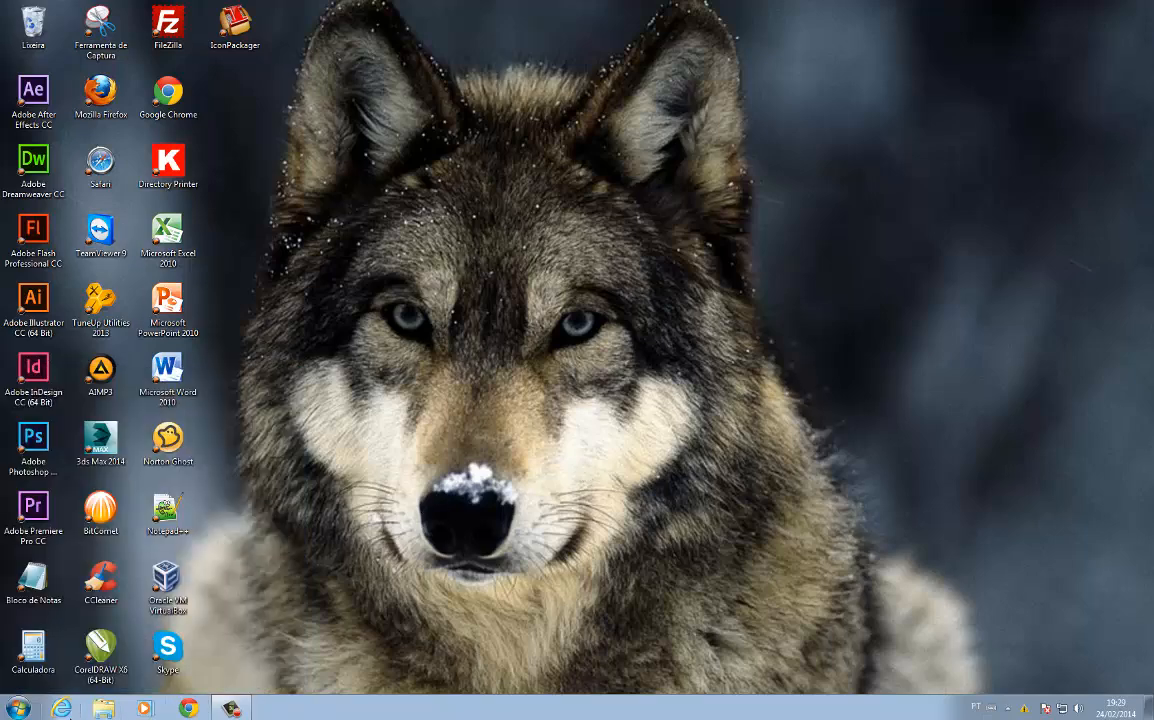
Step: Unpin Internet Explorer and Windows Media Player from the taskbar
{"action": "right_click", "coordinate": [62, 710]}
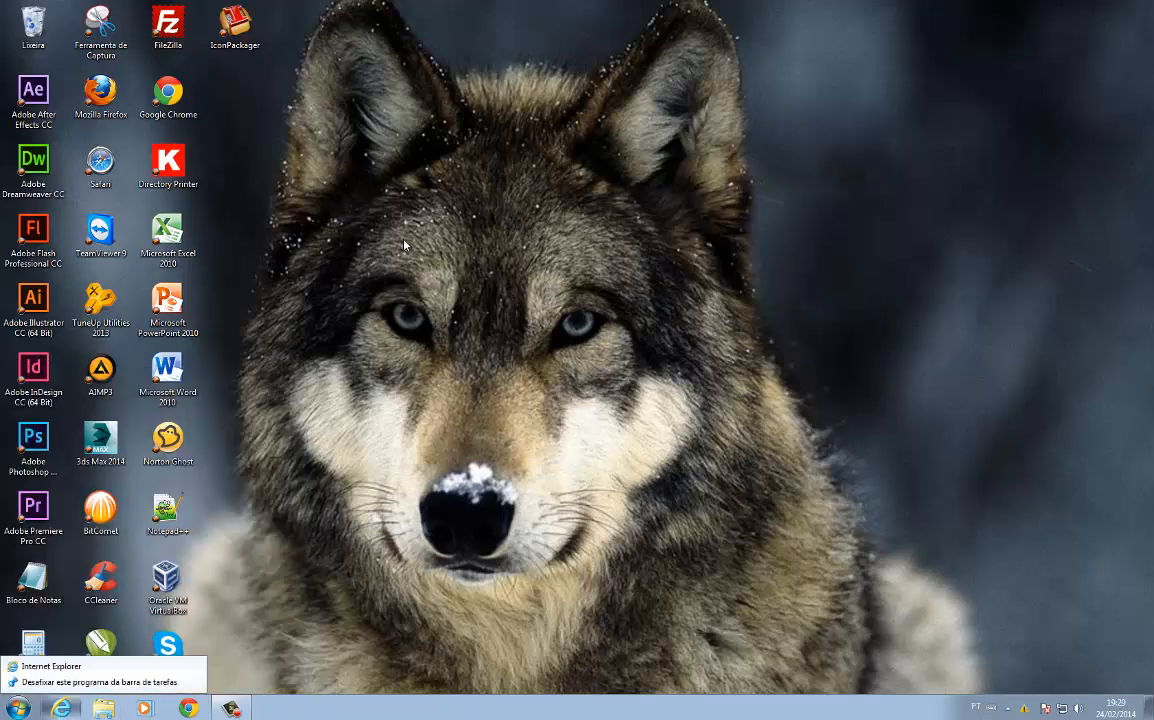
{"action": "left_click", "coordinate": [76, 681]}
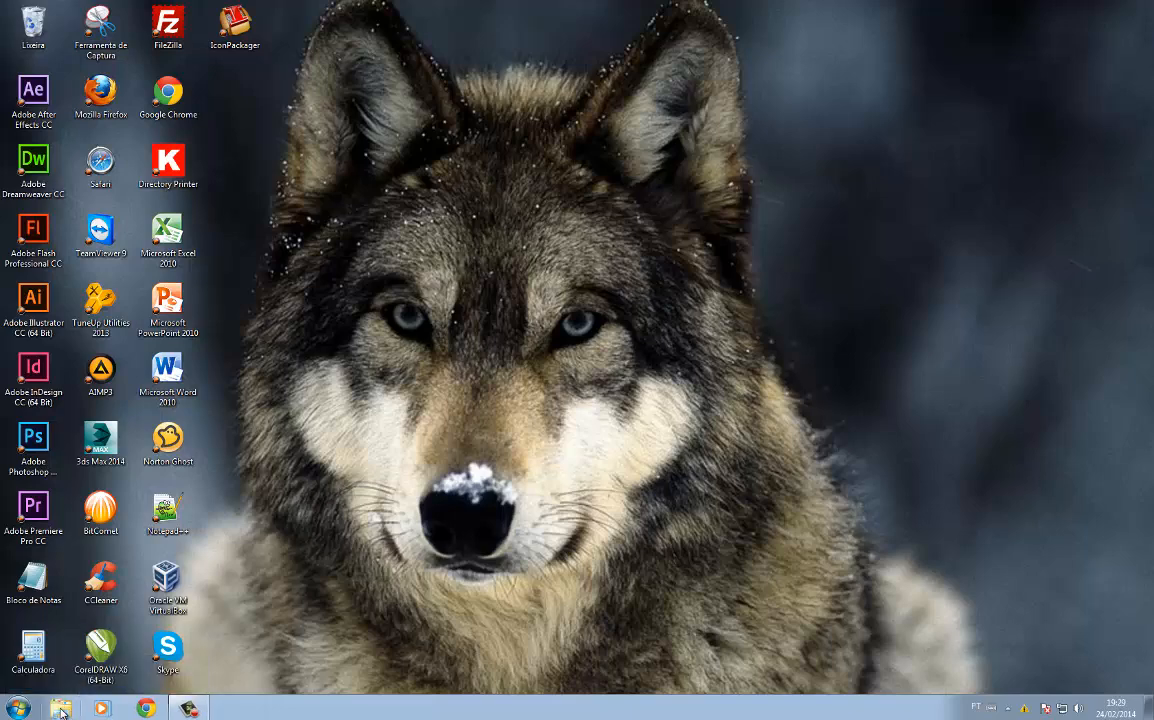
{"action": "right_click", "coordinate": [101, 710]}
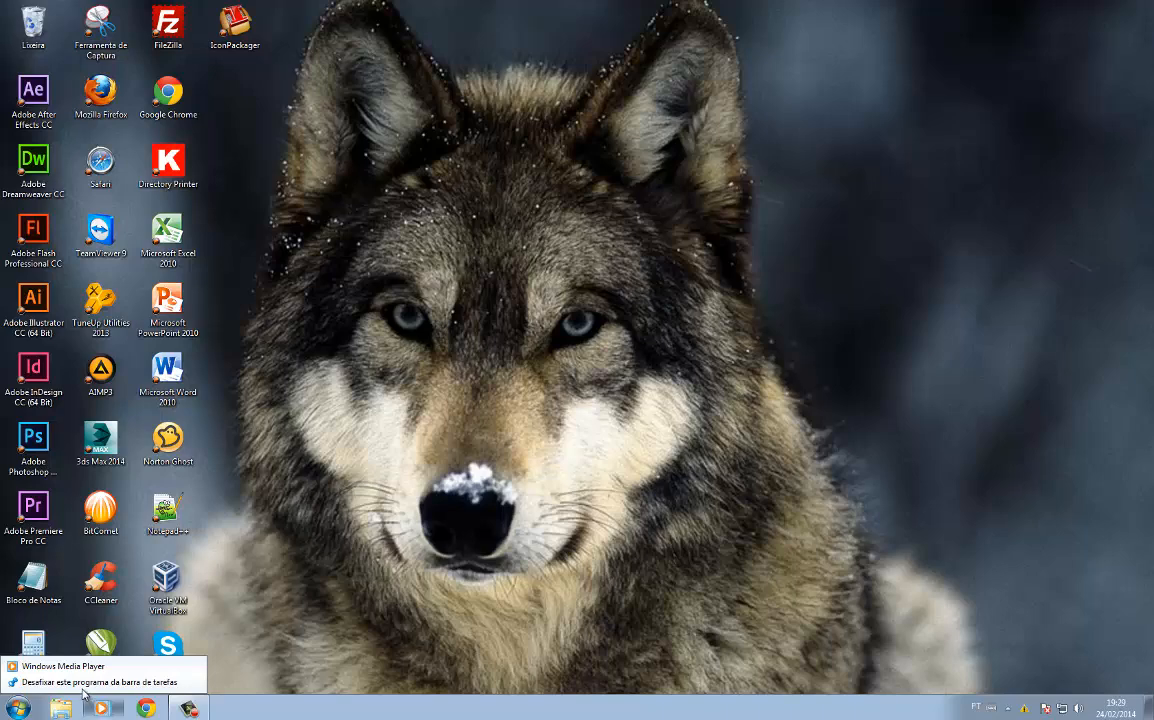
{"action": "left_click", "coordinate": [80, 682]}
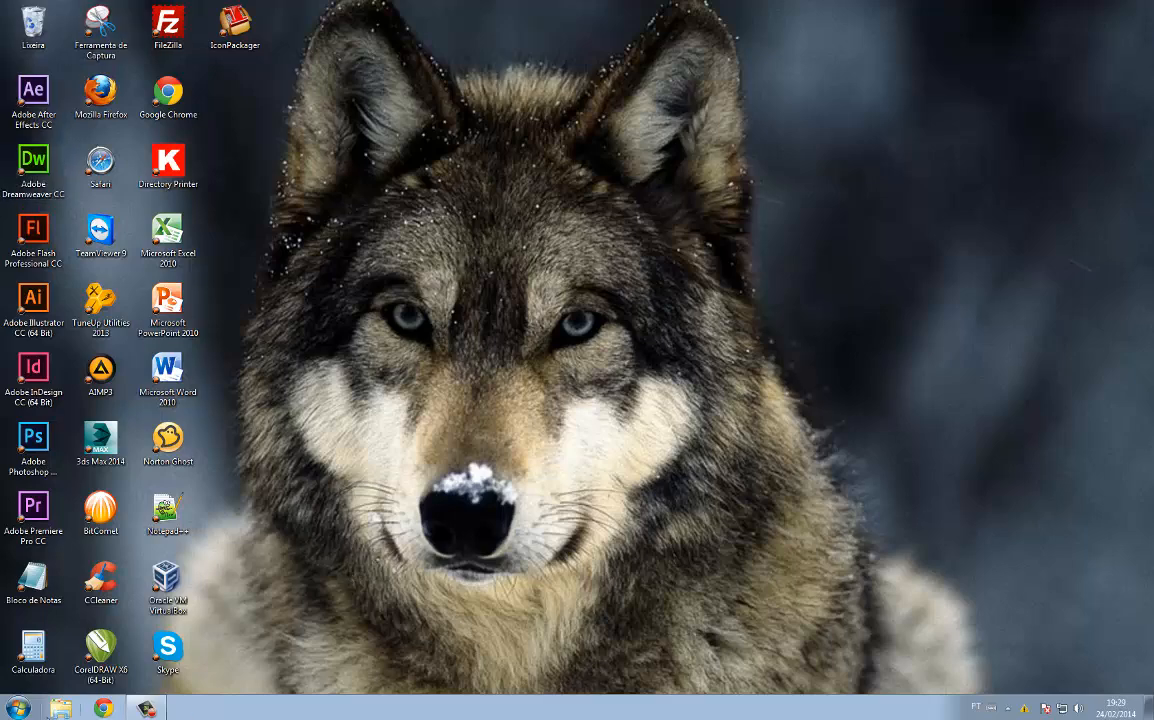
Step: In the taskbar's notification area settings, set the Central de Ações system icon to Desativado and confirm
{"action": "key", "text": "super"}
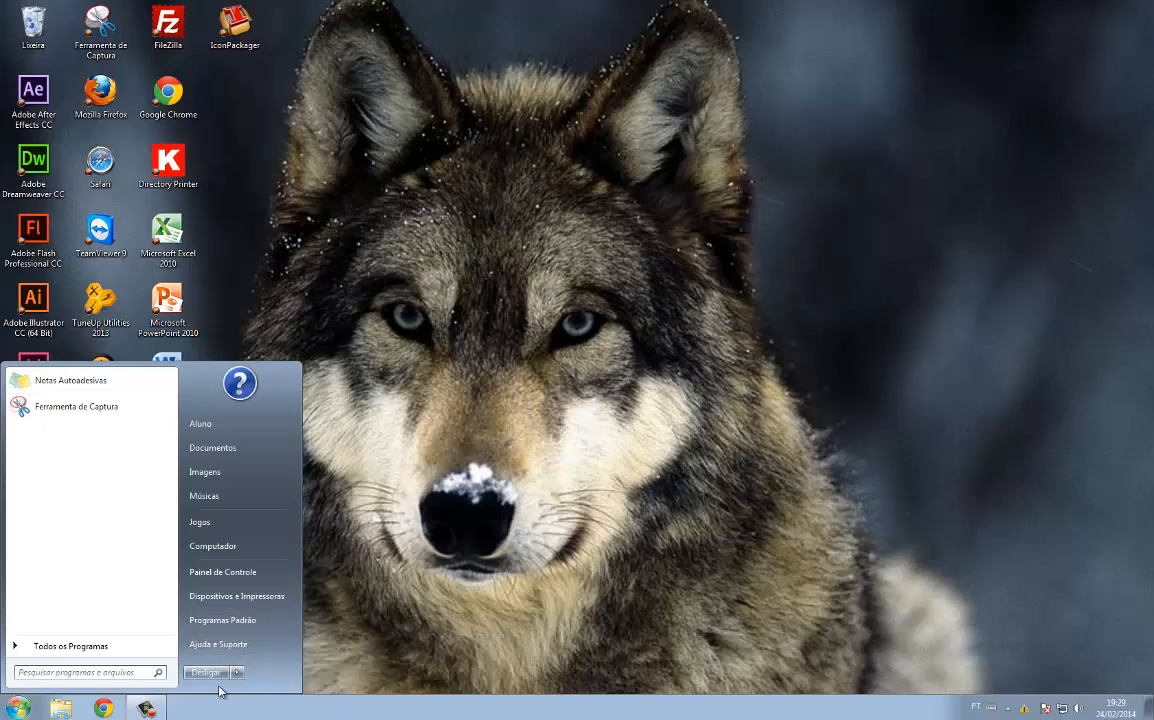
{"action": "right_click", "coordinate": [200, 712]}
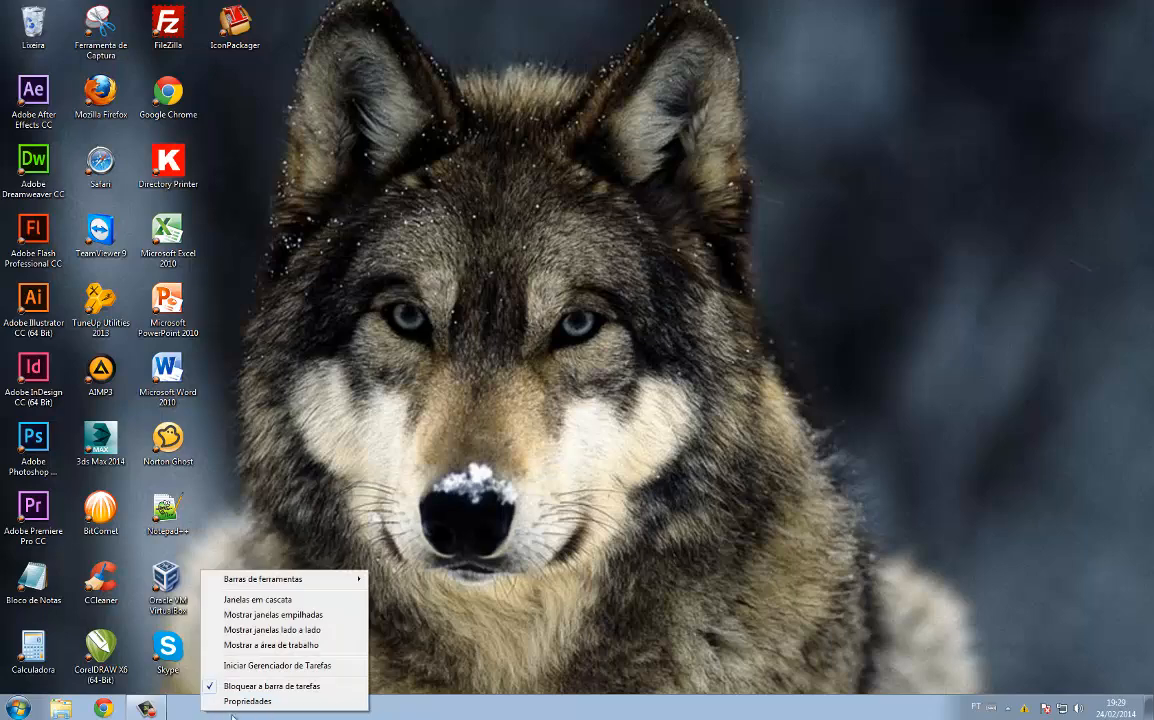
{"action": "left_click", "coordinate": [248, 701]}
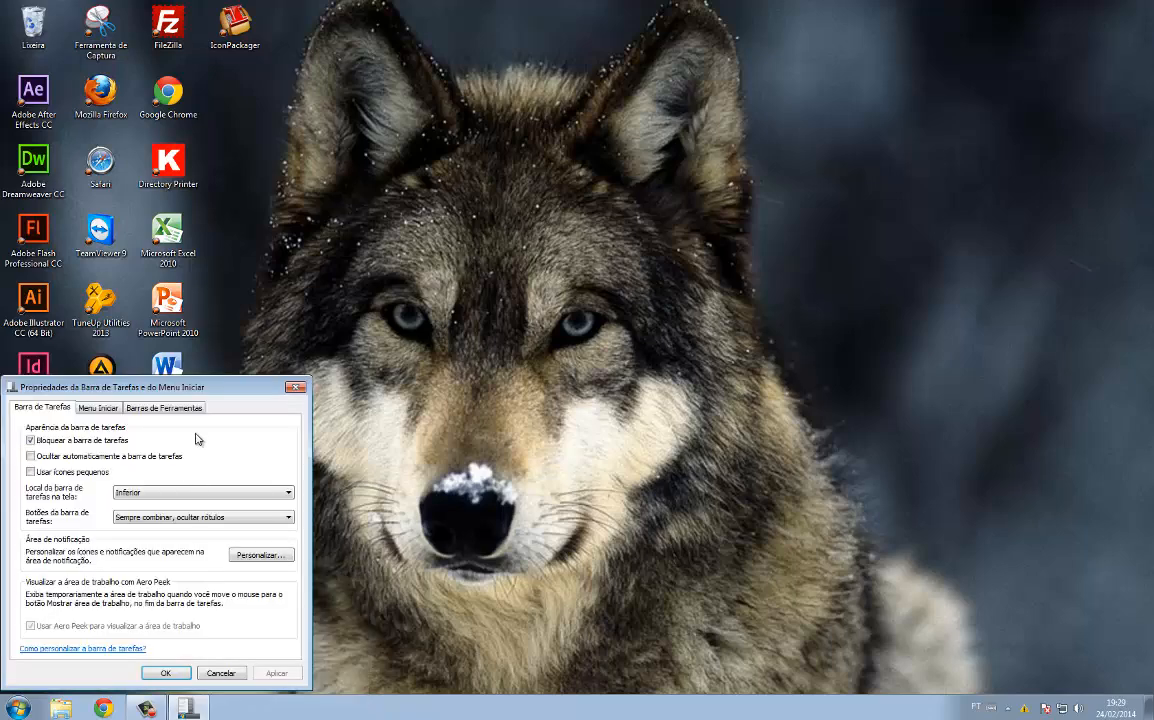
{"action": "left_click_drag", "start_coordinate": [210, 387], "coordinate": [543, 170]}
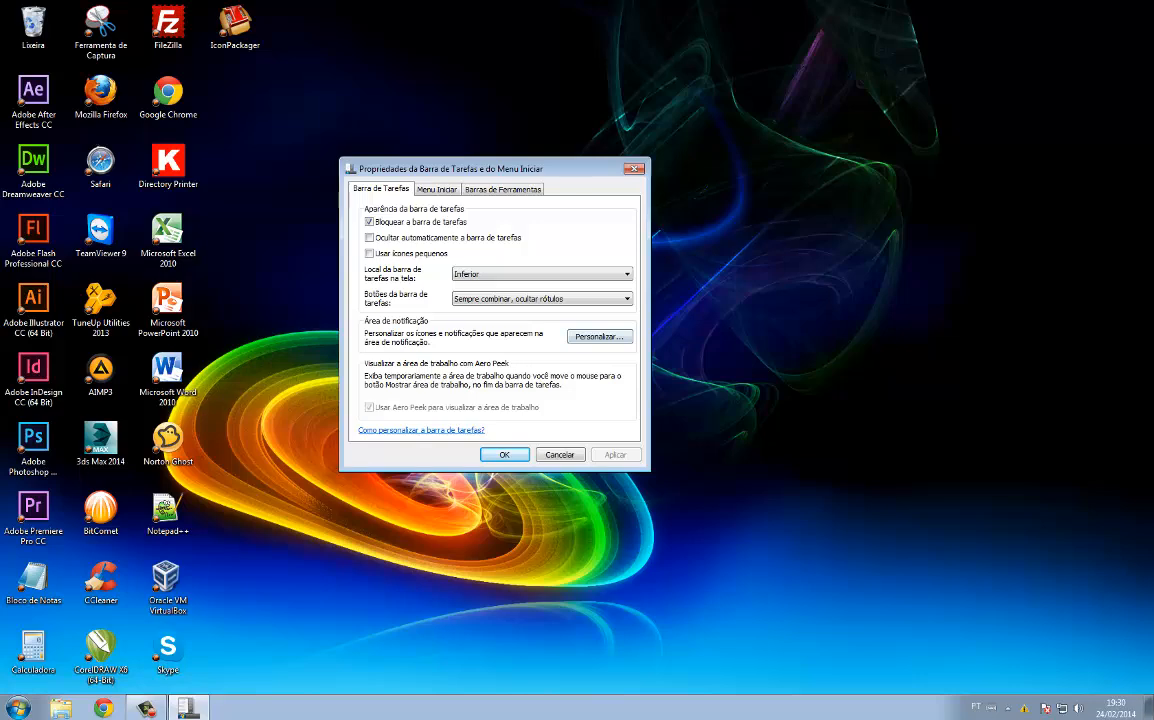
{"action": "left_click", "coordinate": [599, 337]}
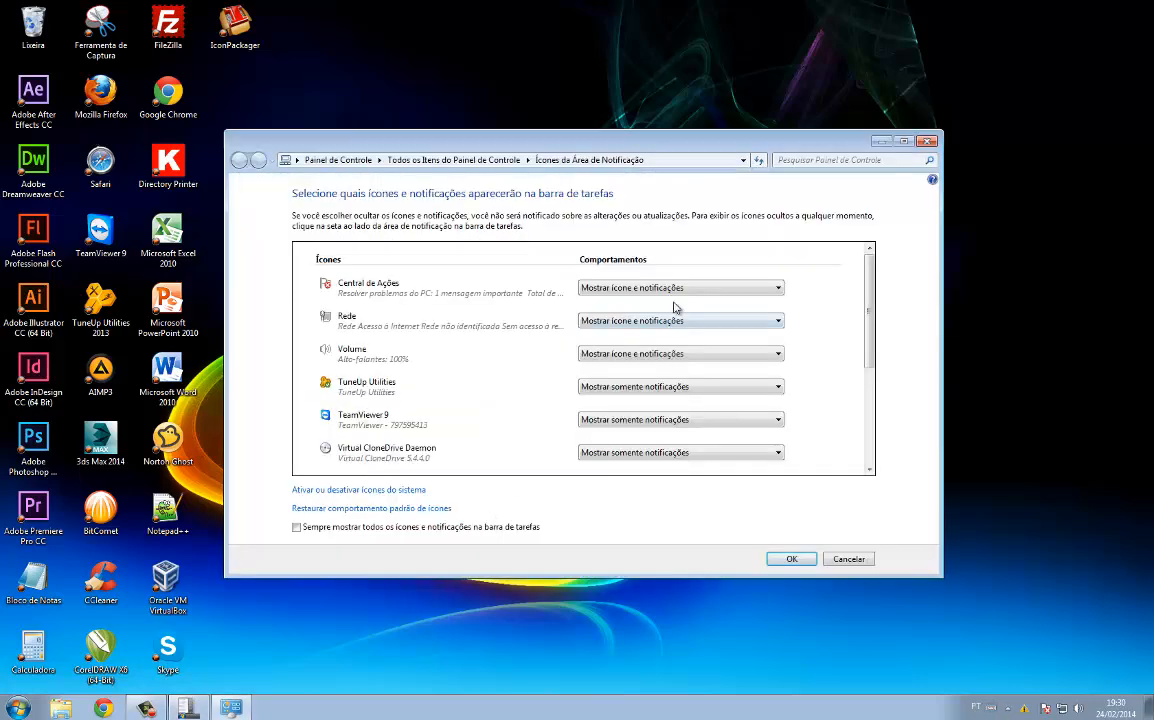
{"action": "left_click", "coordinate": [305, 489]}
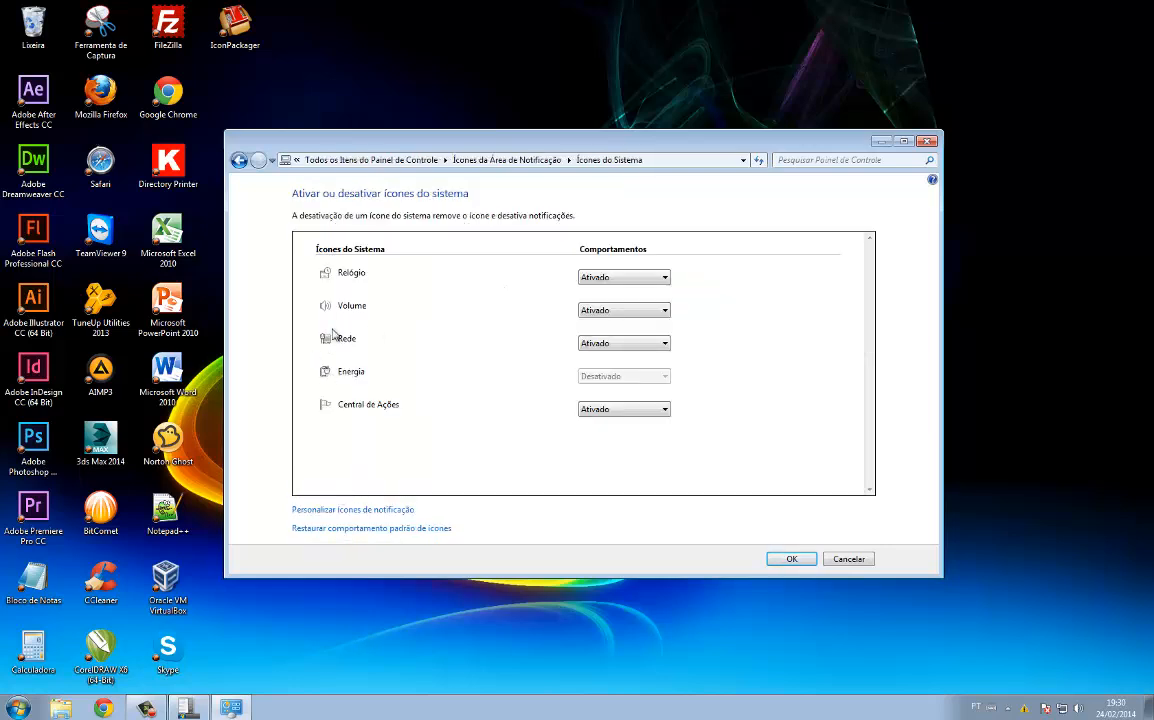
{"action": "left_click", "coordinate": [662, 410]}
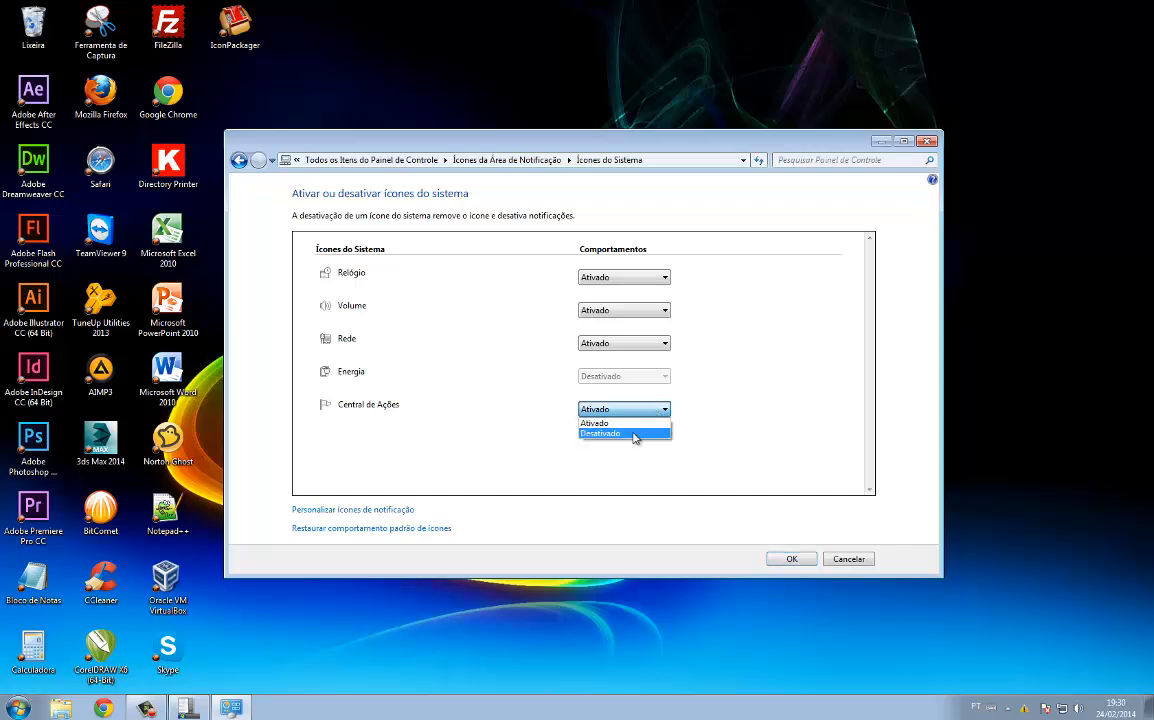
{"action": "left_click", "coordinate": [605, 431]}
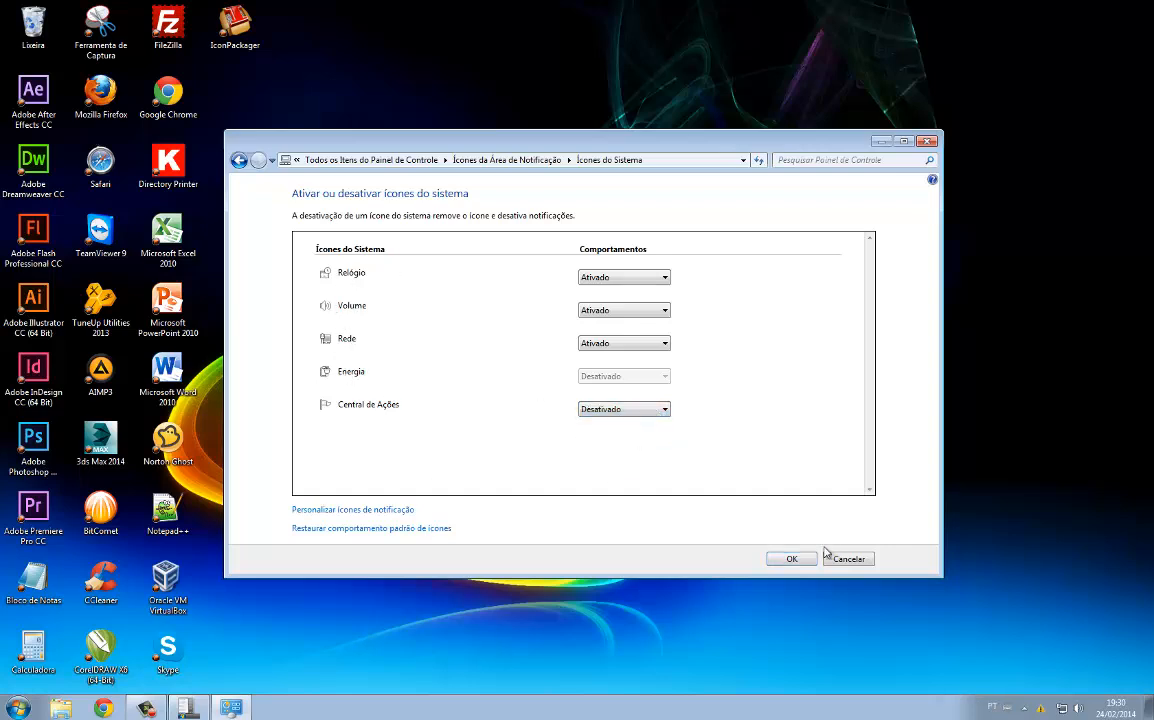
{"action": "left_click", "coordinate": [791, 558]}
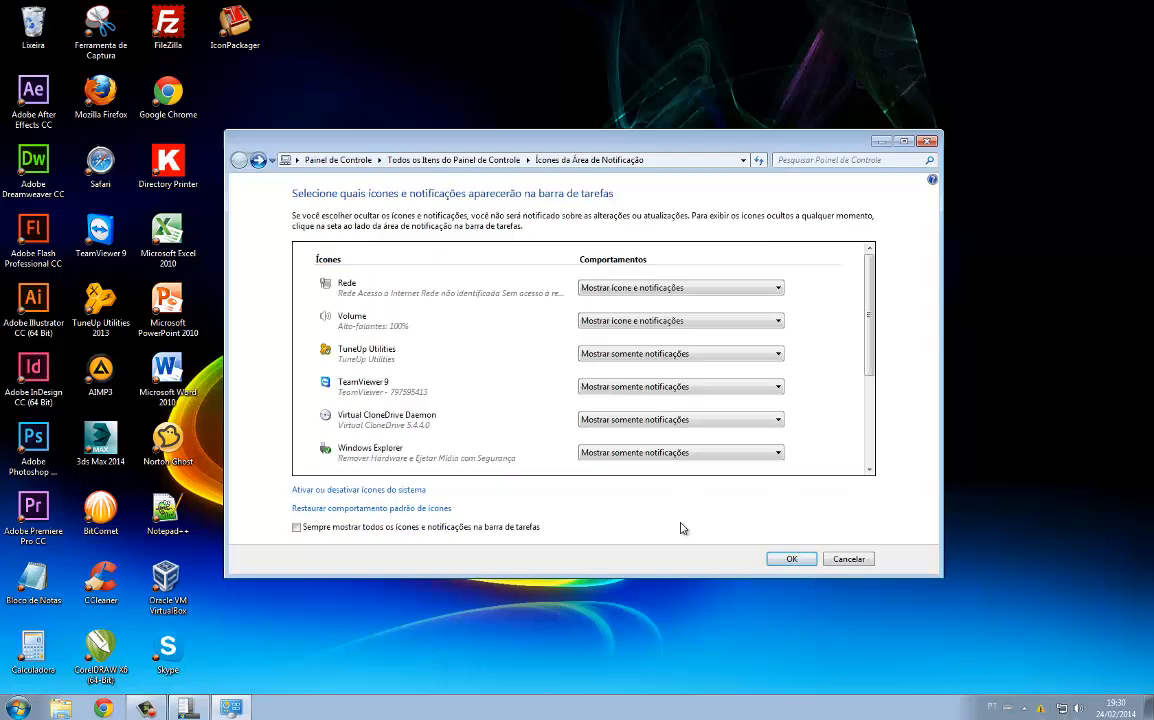
{"action": "left_click", "coordinate": [783, 561]}
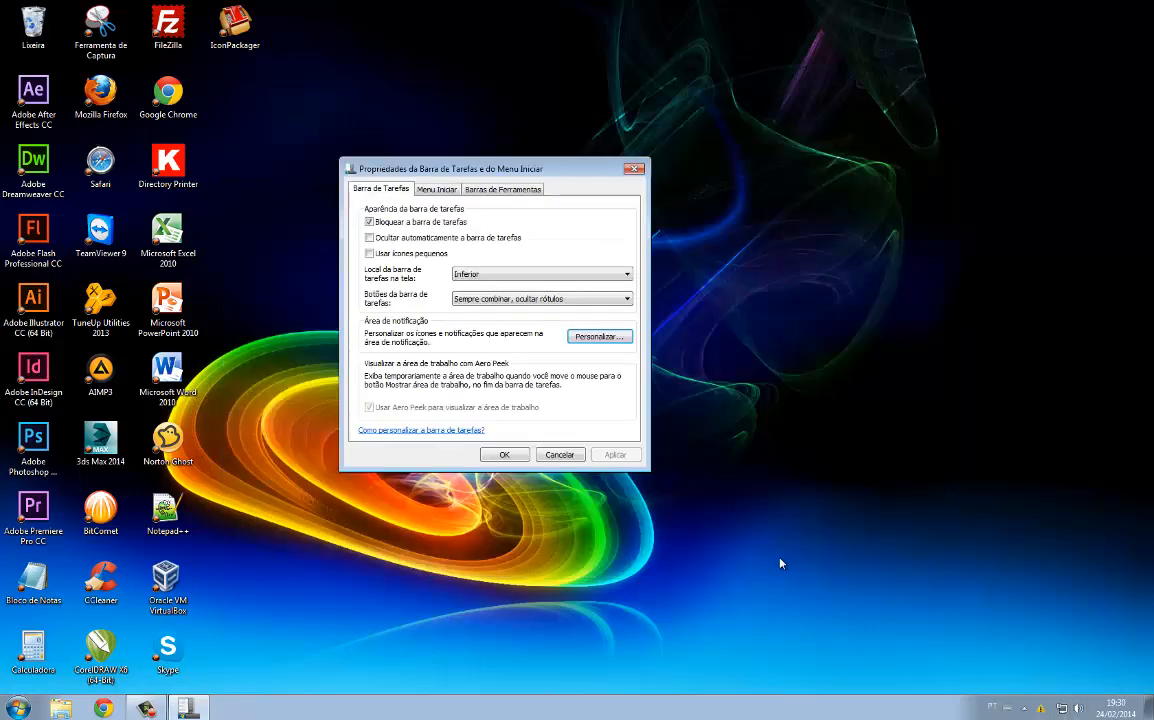
Step: In the Start menu customization settings, disable Ajuda and Dispositivos e Impressoras, and enable Comando Executar
{"action": "left_click", "coordinate": [436, 190]}
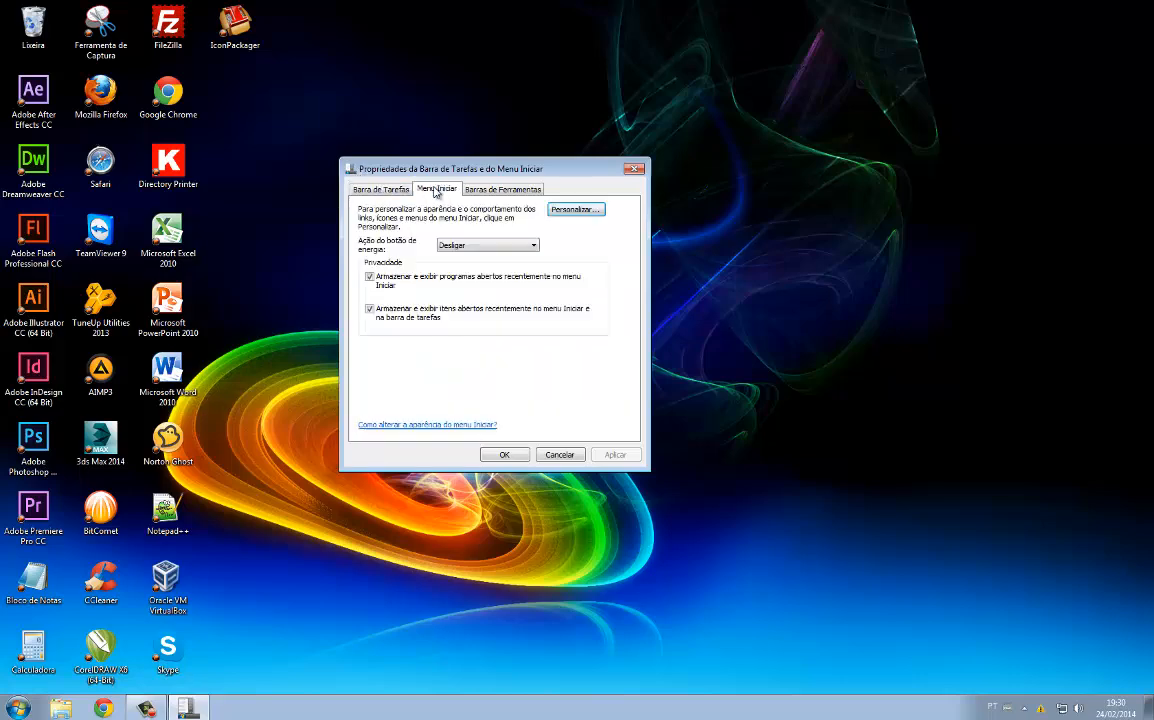
{"action": "left_click", "coordinate": [556, 209]}
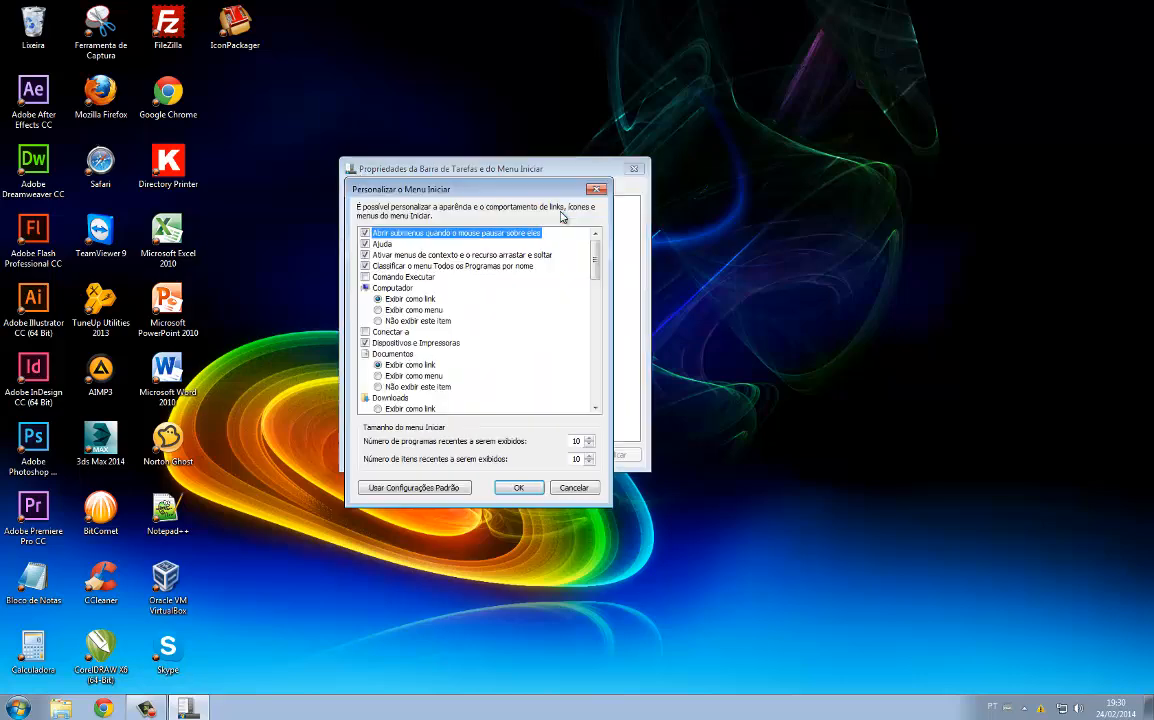
{"action": "left_click_drag", "start_coordinate": [470, 192], "coordinate": [523, 147]}
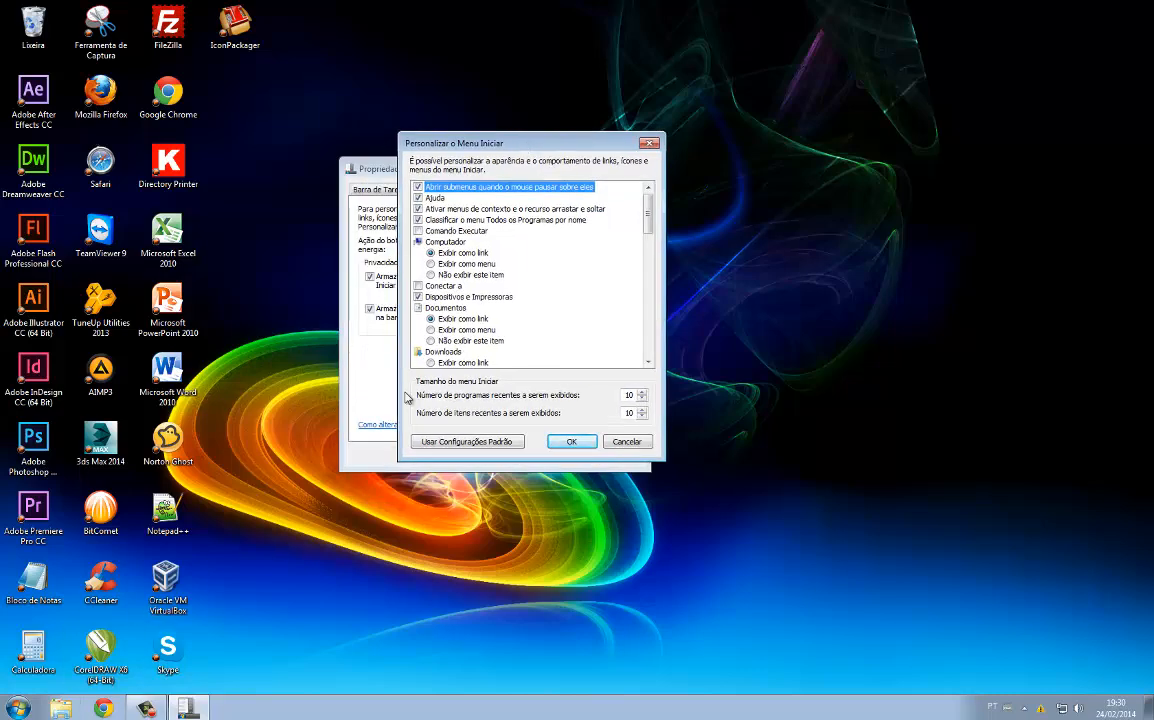
{"action": "left_click", "coordinate": [418, 198]}
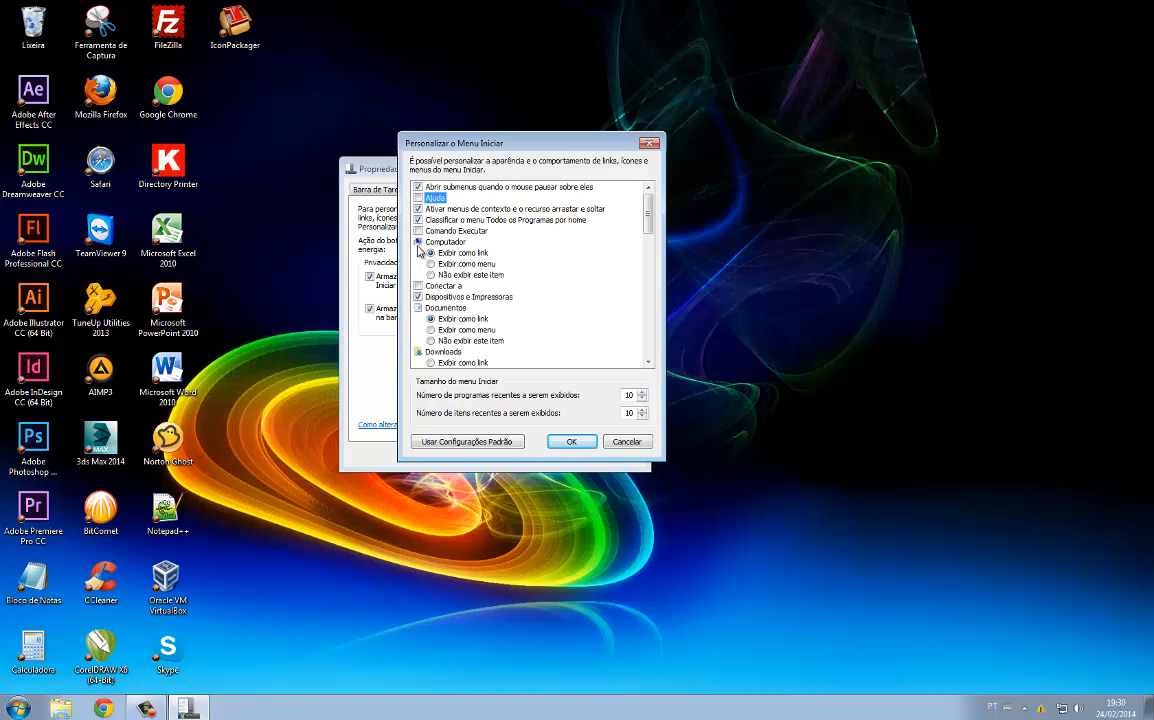
{"action": "left_click", "coordinate": [418, 231]}
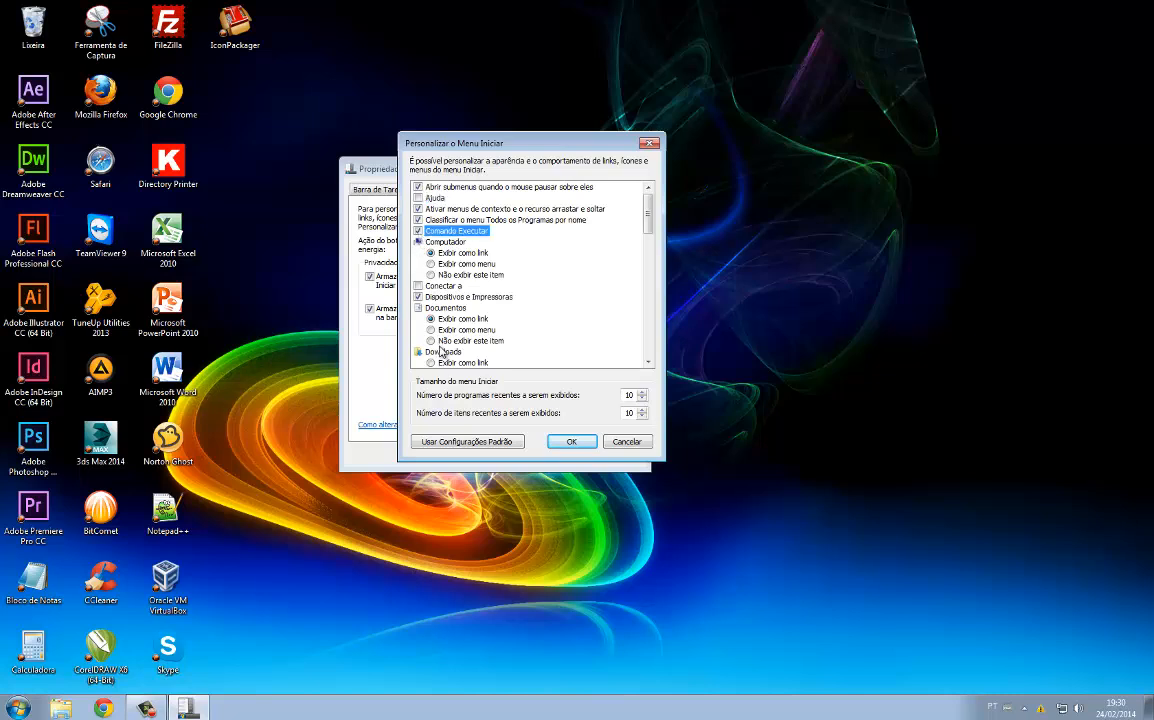
{"action": "left_click", "coordinate": [417, 299]}
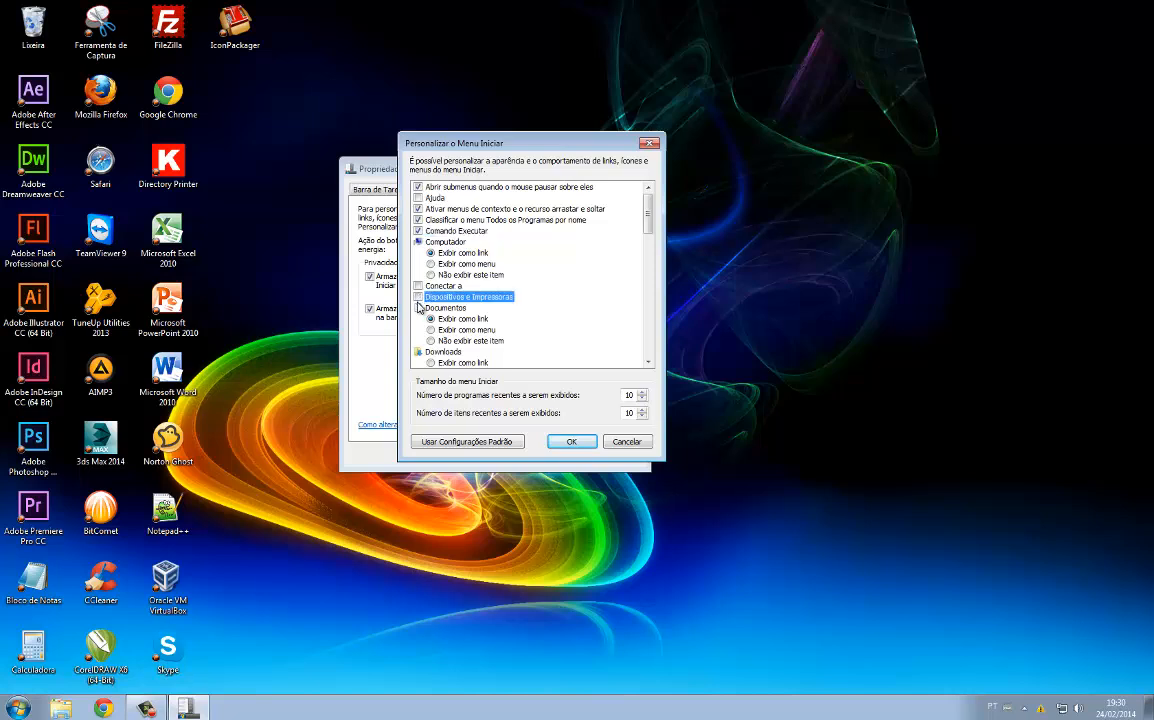
Step: Set Downloads to Exibir como link and set Imagens, Jogos and Música to Não exibir este item
{"action": "left_click_drag", "start_coordinate": [649, 225], "coordinate": [640, 239]}
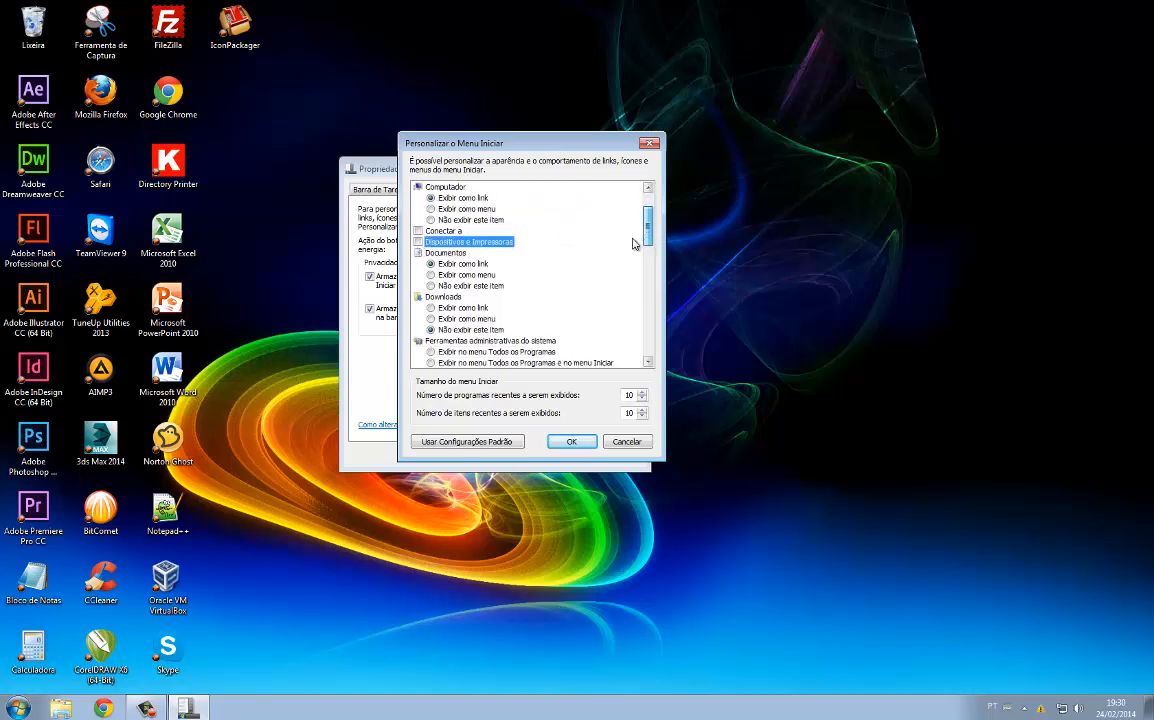
{"action": "left_click", "coordinate": [432, 308]}
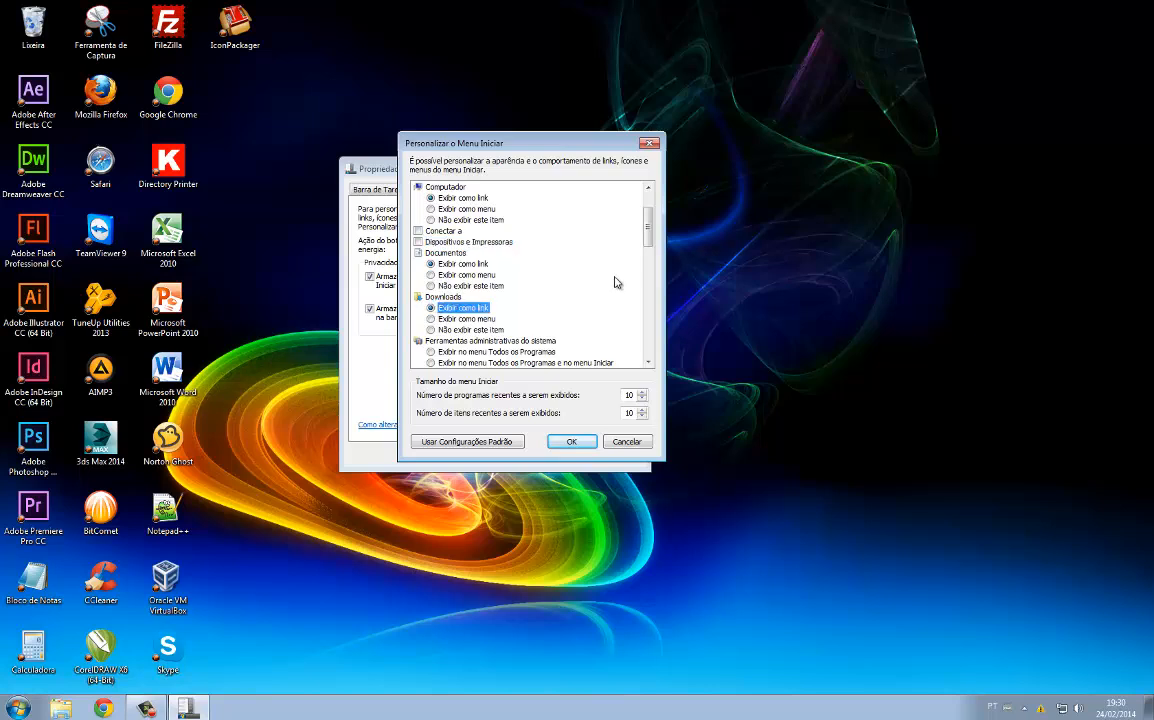
{"action": "left_click_drag", "start_coordinate": [647, 238], "coordinate": [647, 275]}
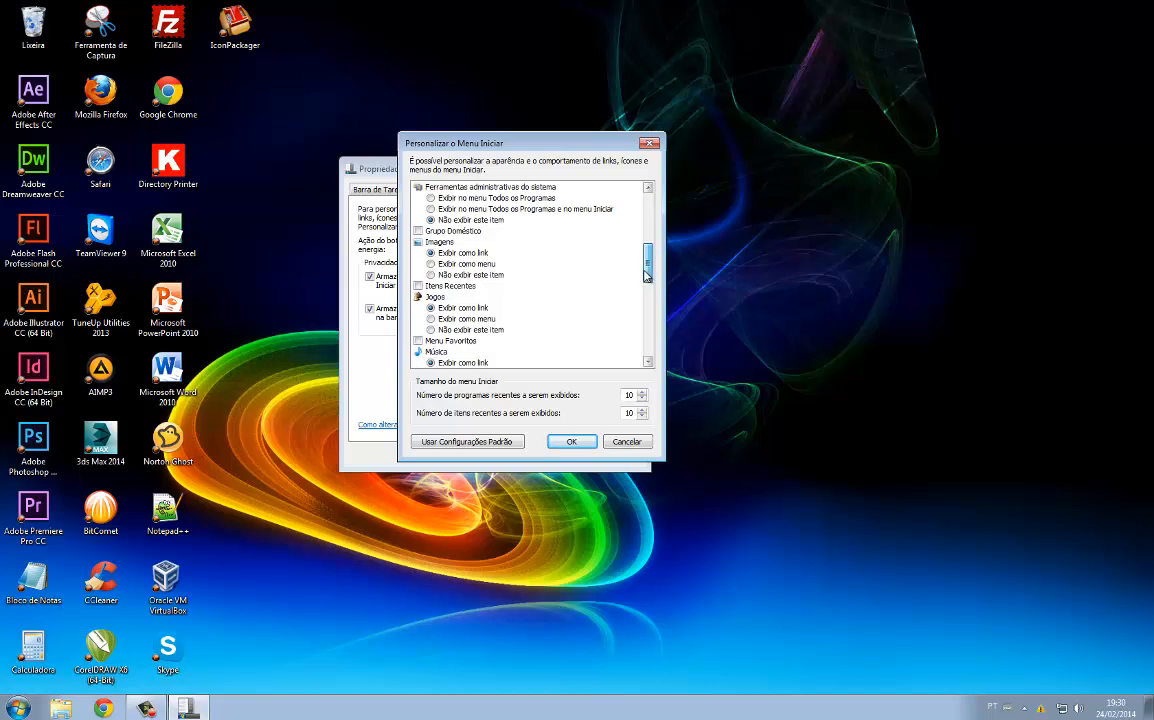
{"action": "left_click", "coordinate": [431, 276]}
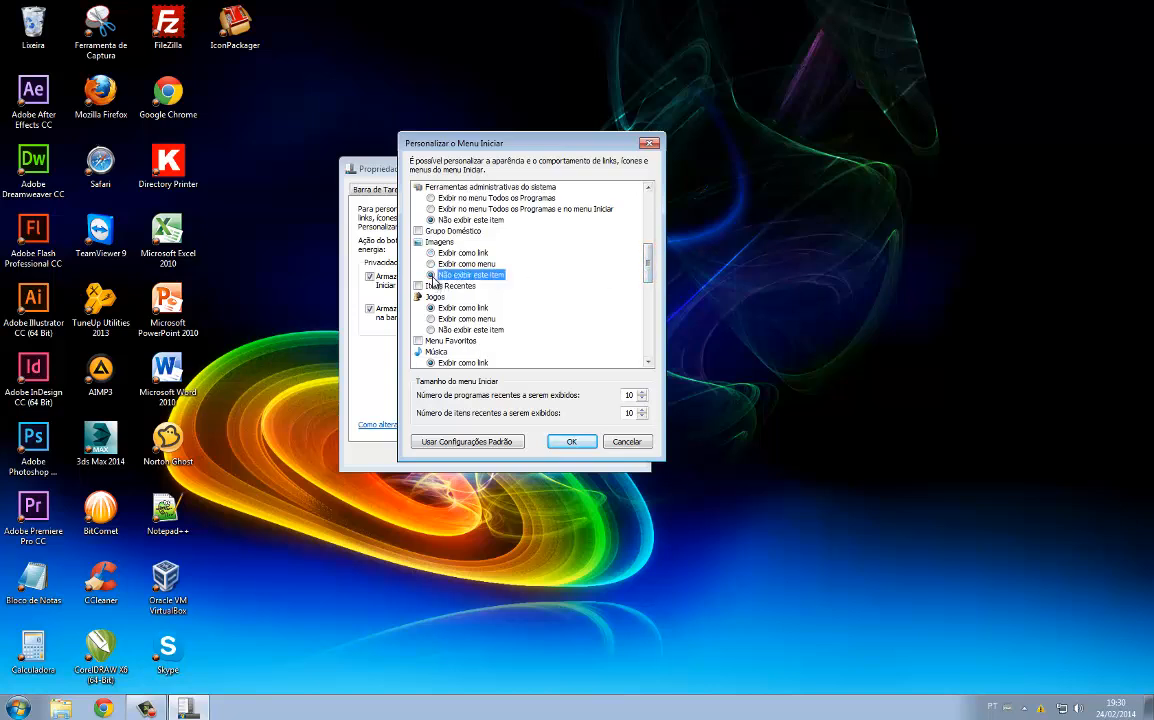
{"action": "left_click", "coordinate": [430, 330]}
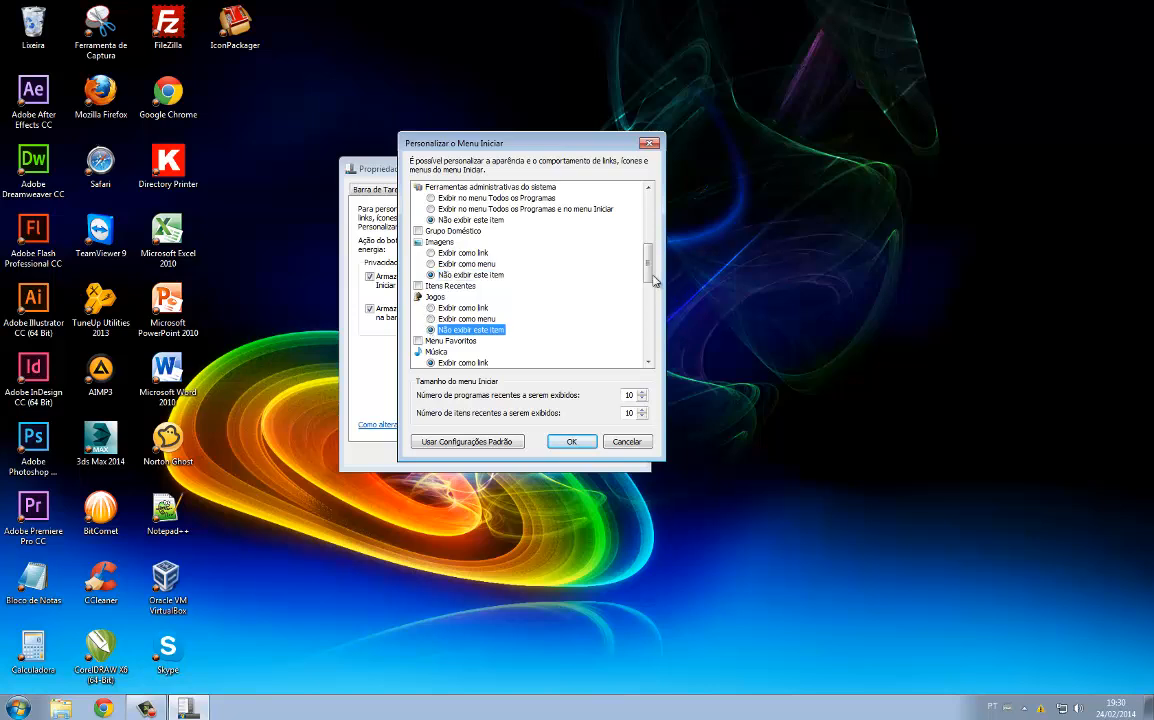
{"action": "scroll", "coordinate": [650, 283], "scroll_direction": "down", "scroll_amount": 2}
{"action": "left_click", "coordinate": [431, 308]}
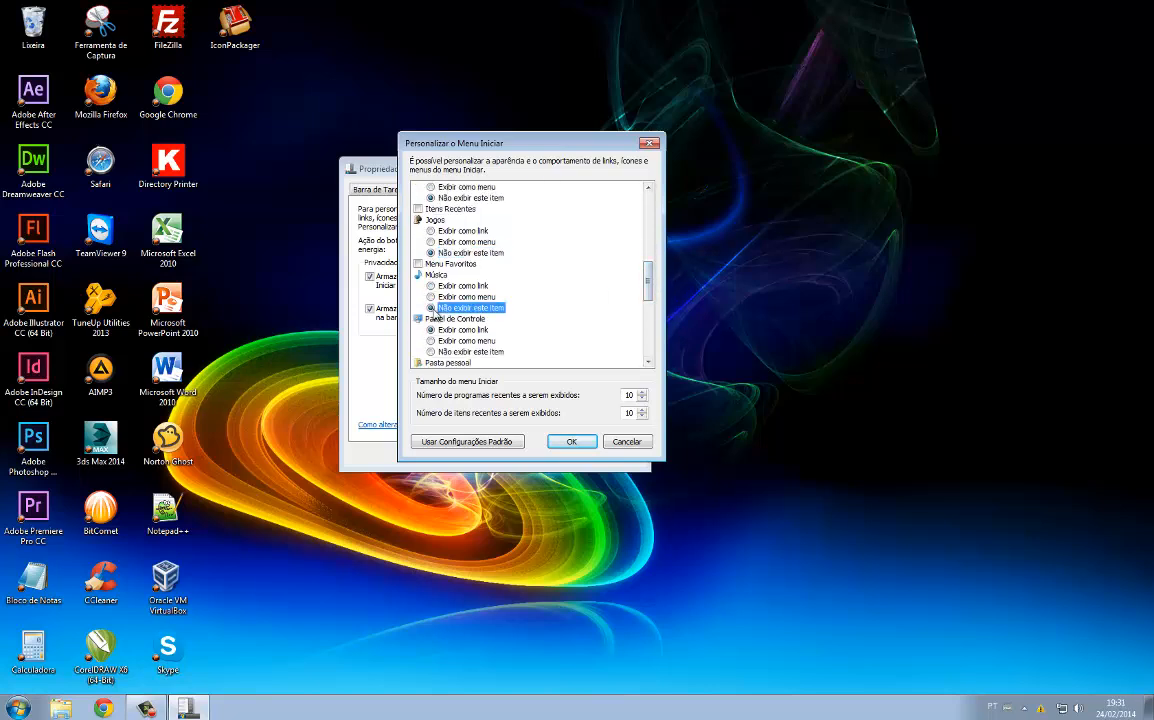
Step: Enable Rede and disable Programas Padrão in the Start menu items, with Vídeos set to Não exibir este item, and confirm
{"action": "scroll", "coordinate": [648, 308], "scroll_direction": "down", "scroll_amount": 2}
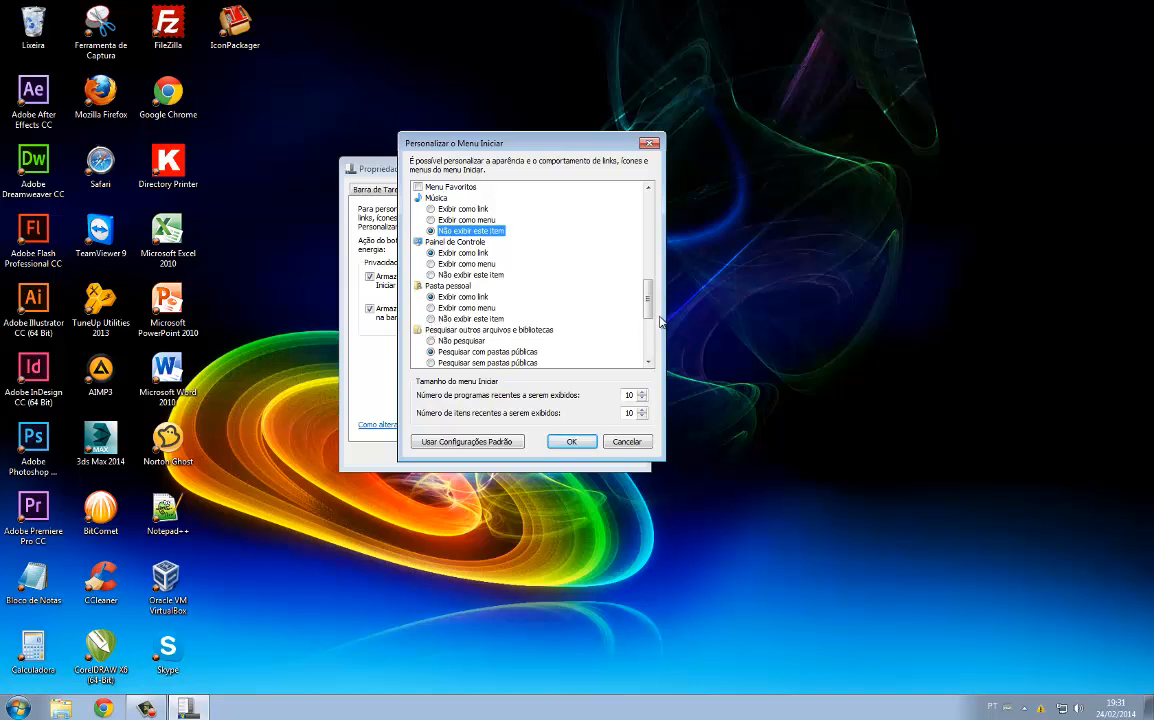
{"action": "scroll", "coordinate": [540, 290], "scroll_direction": "down", "scroll_amount": 2}
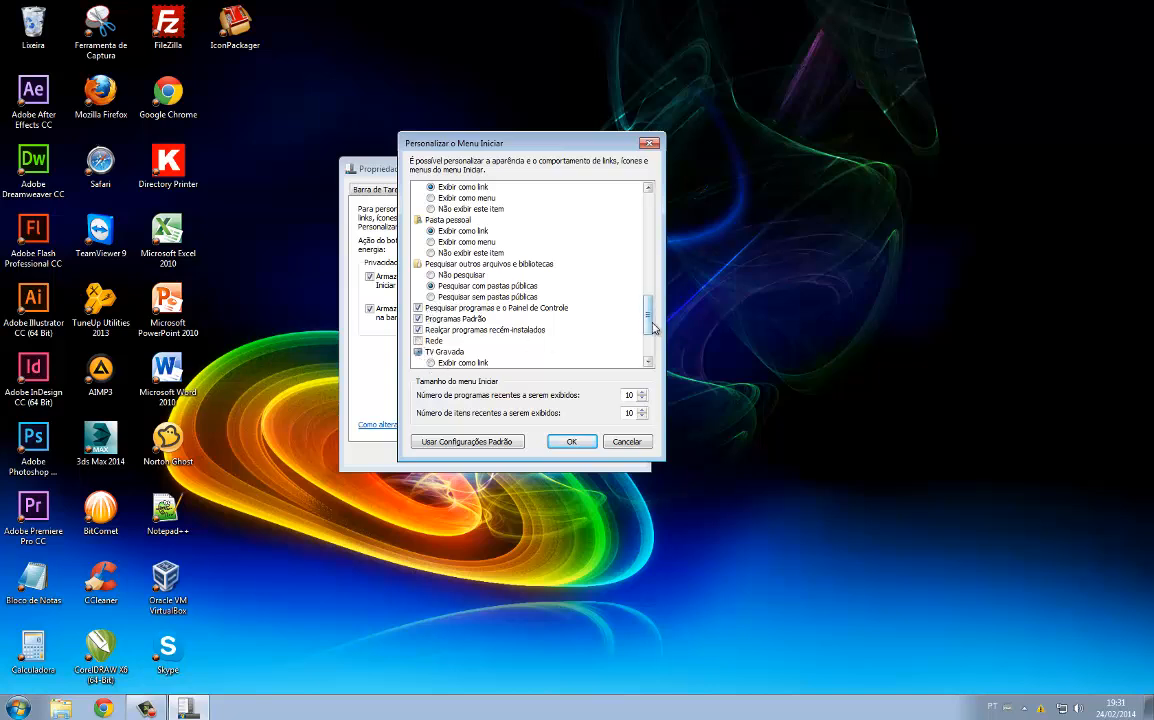
{"action": "left_click_drag", "start_coordinate": [649, 320], "coordinate": [645, 345]}
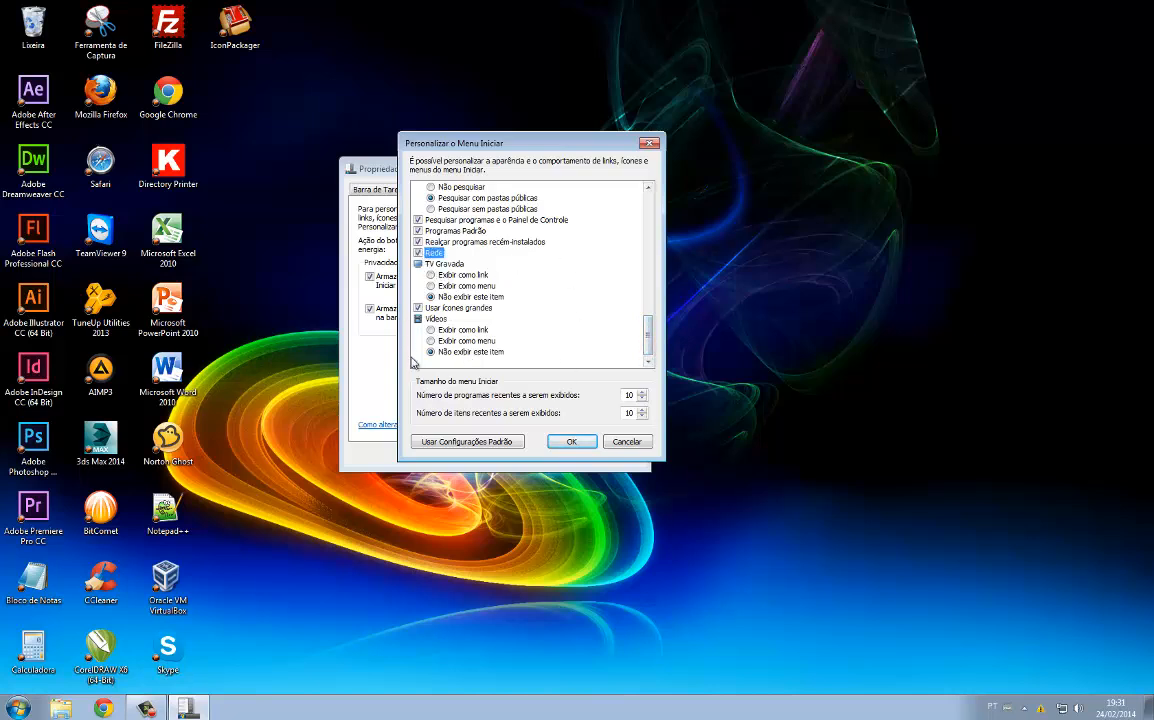
{"action": "left_click", "coordinate": [418, 231]}
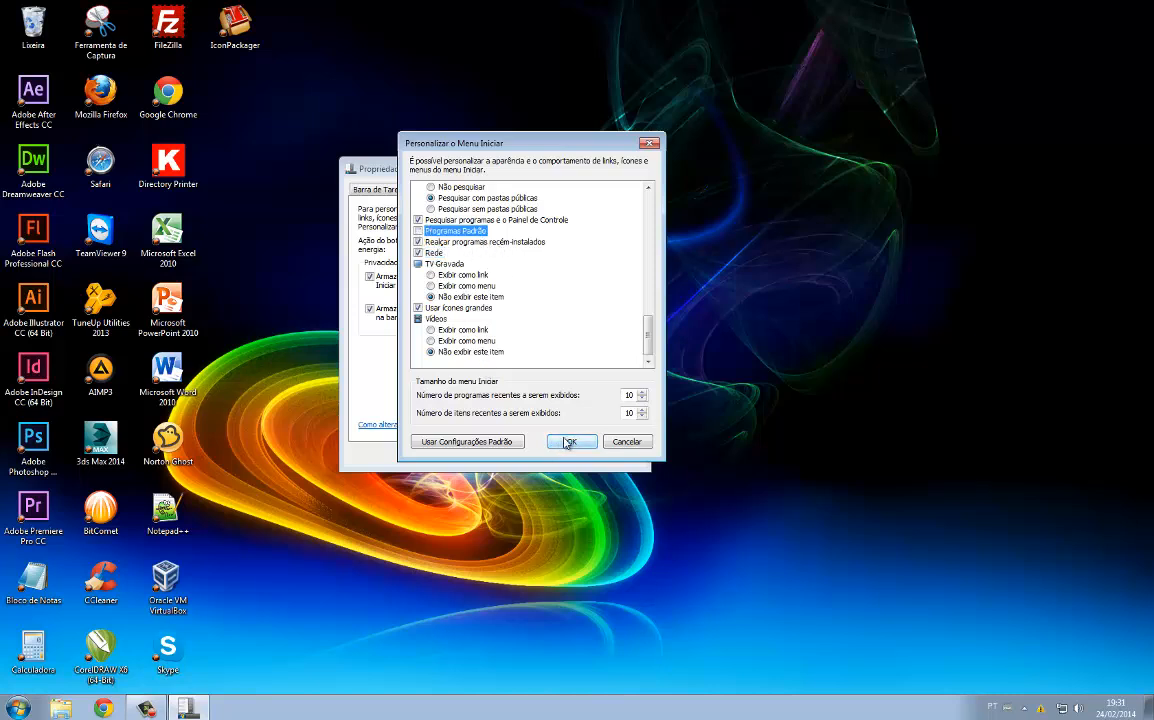
{"action": "left_click", "coordinate": [566, 443]}
Step: Apply the Start menu changes, check the resulting Start menu, and close the taskbar and Start menu properties
{"action": "left_click", "coordinate": [20, 710]}
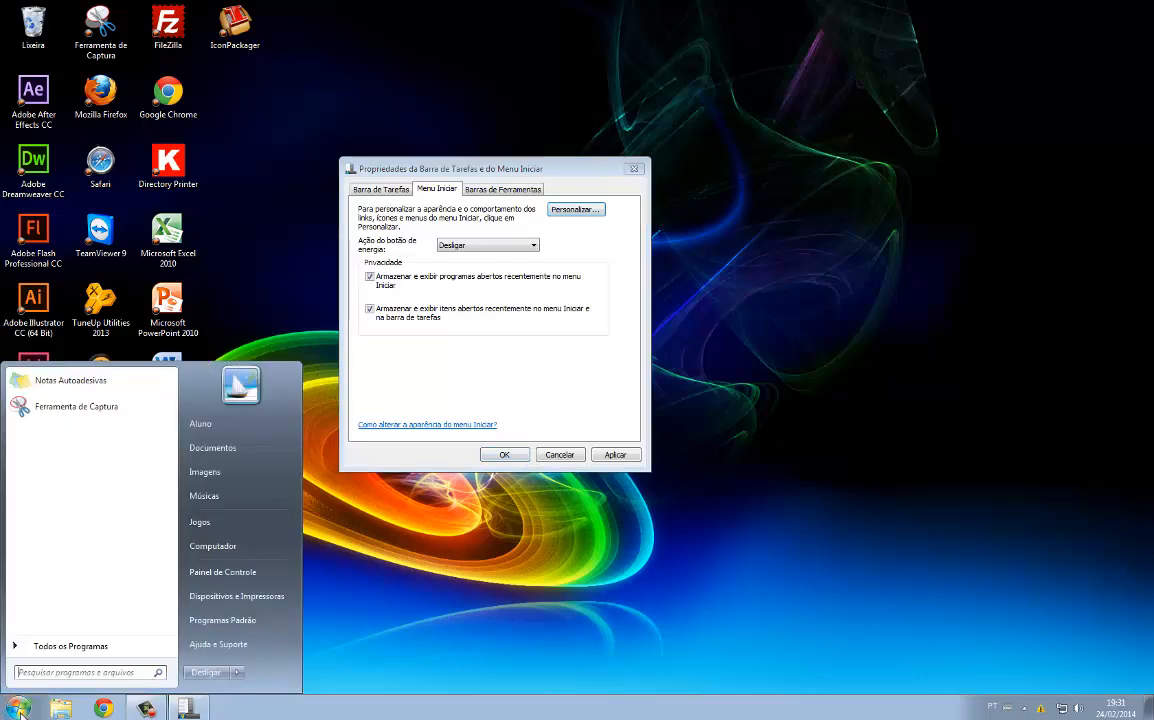
{"action": "left_click", "coordinate": [625, 457]}
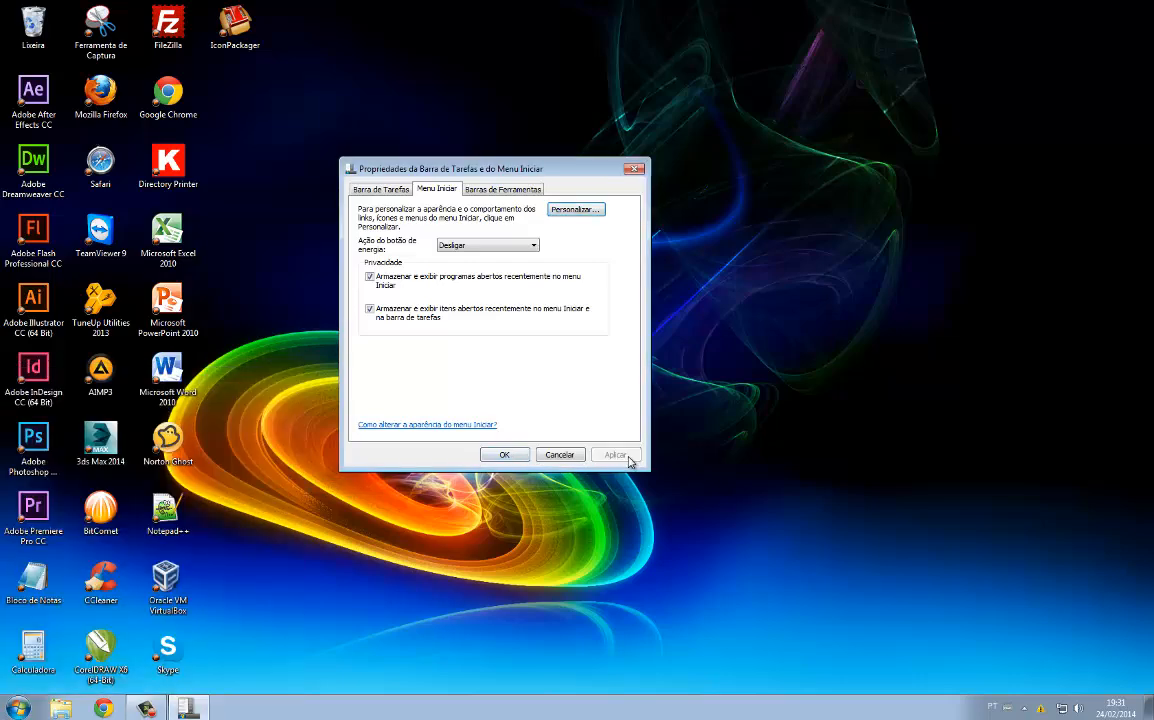
{"action": "left_click", "coordinate": [18, 708]}
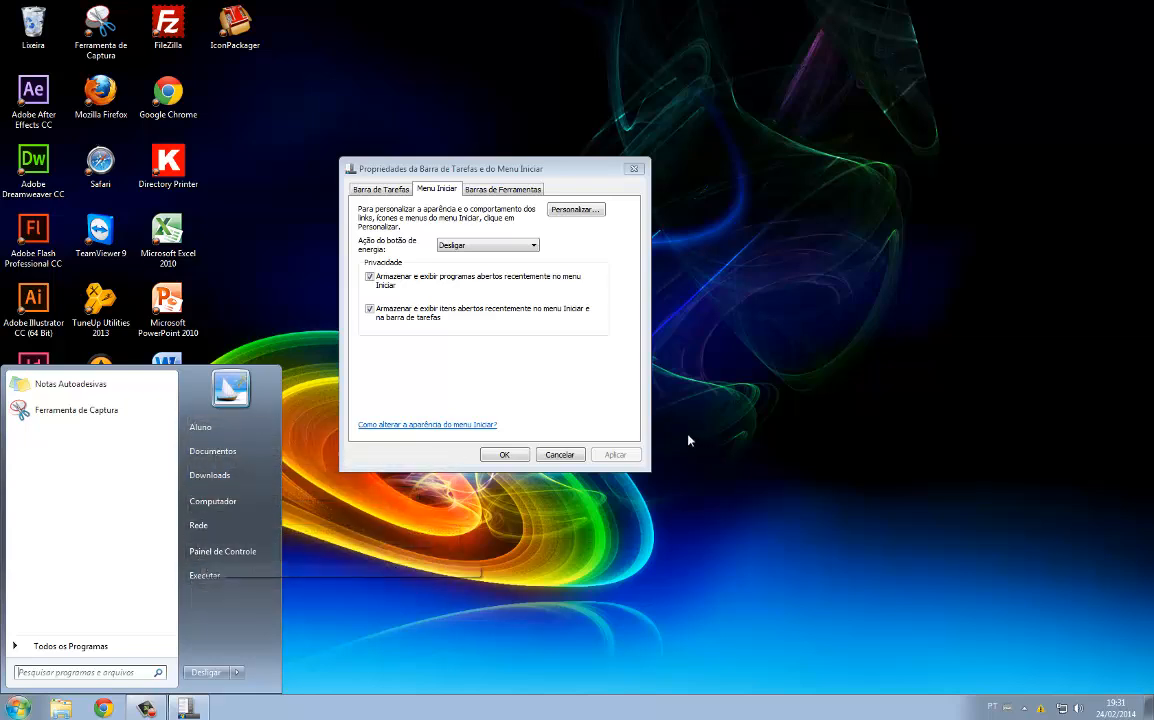
{"action": "left_click", "coordinate": [505, 455]}
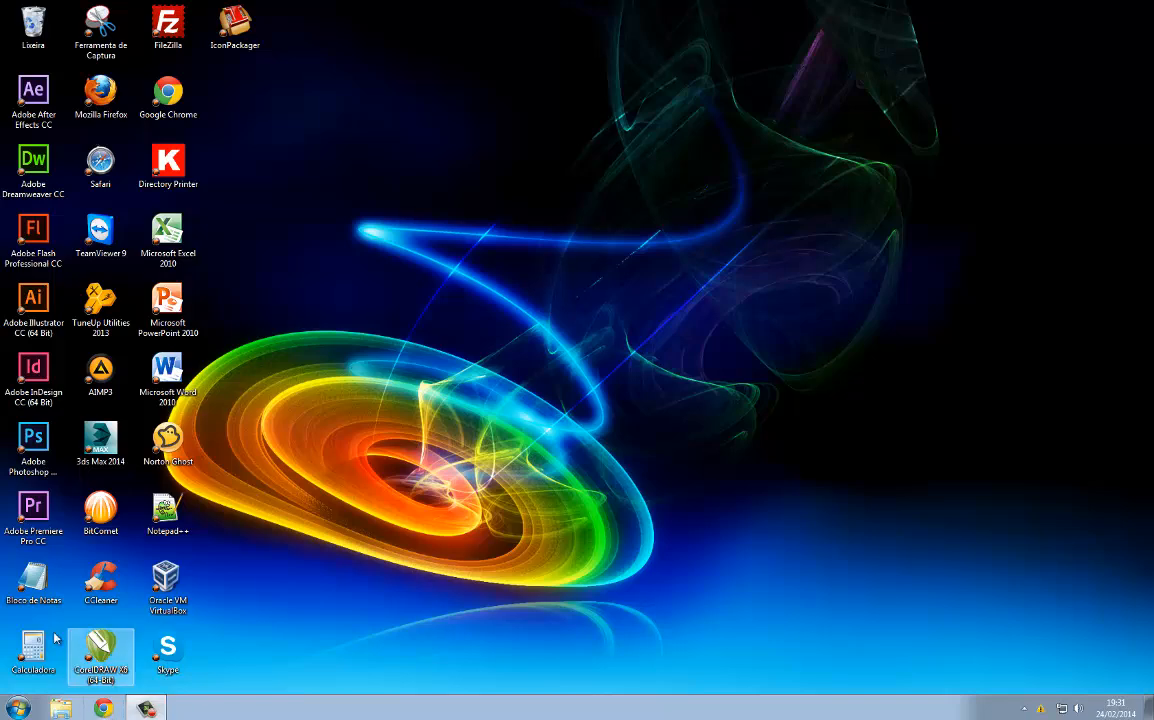
{"action": "right_click", "coordinate": [38, 578]}
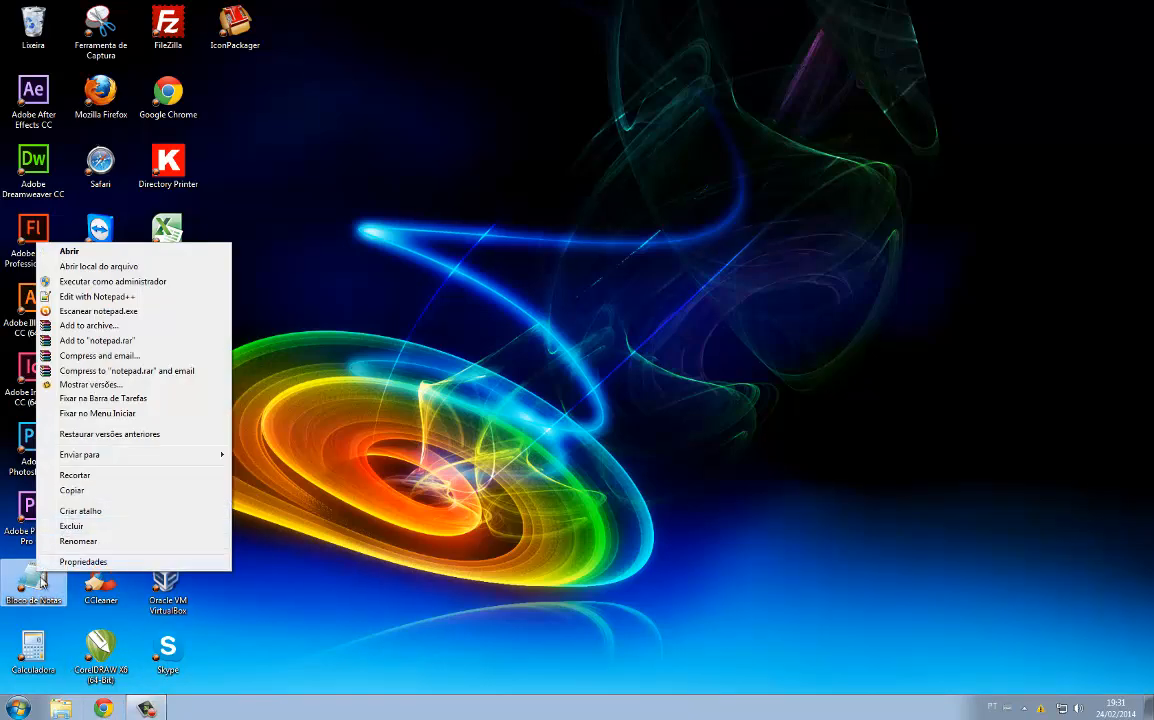
{"action": "mouse_move", "coordinate": [87, 457]}
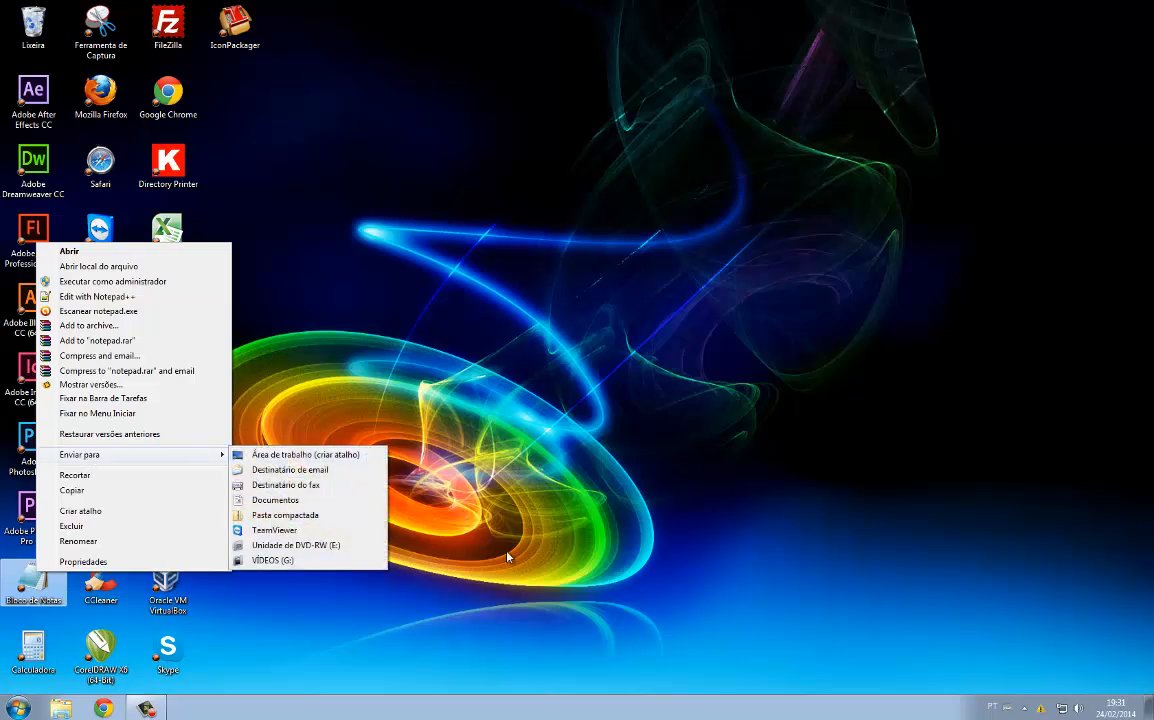
{"action": "left_click", "coordinate": [476, 556]}
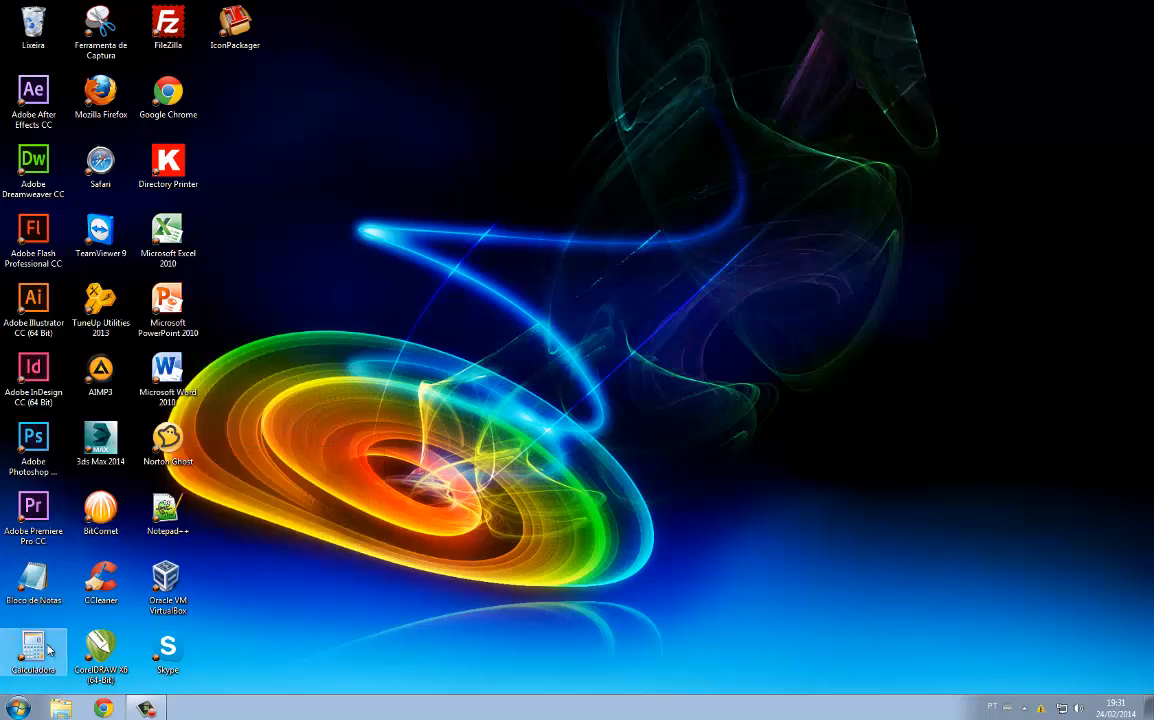
{"action": "left_click_drag", "start_coordinate": [35, 587], "coordinate": [359, 538]}
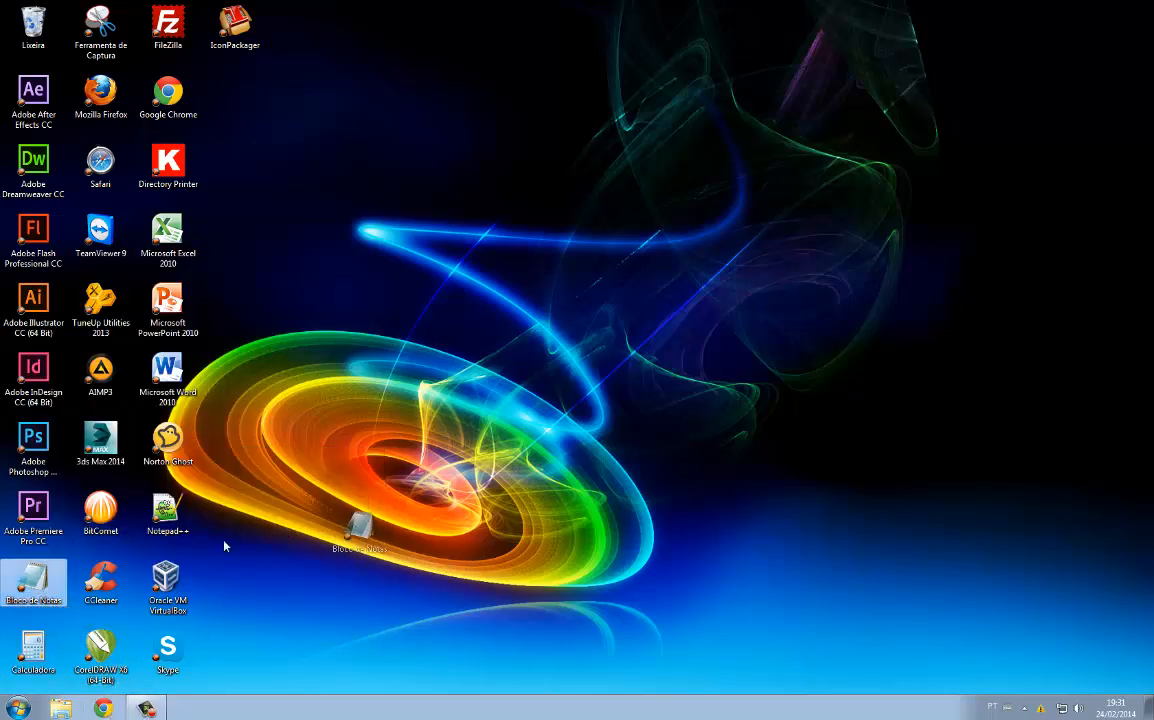
Step: Unlock the taskbar and pin the Bloco de Notas and Calculadora desktop shortcuts to it
{"action": "right_click", "coordinate": [237, 714]}
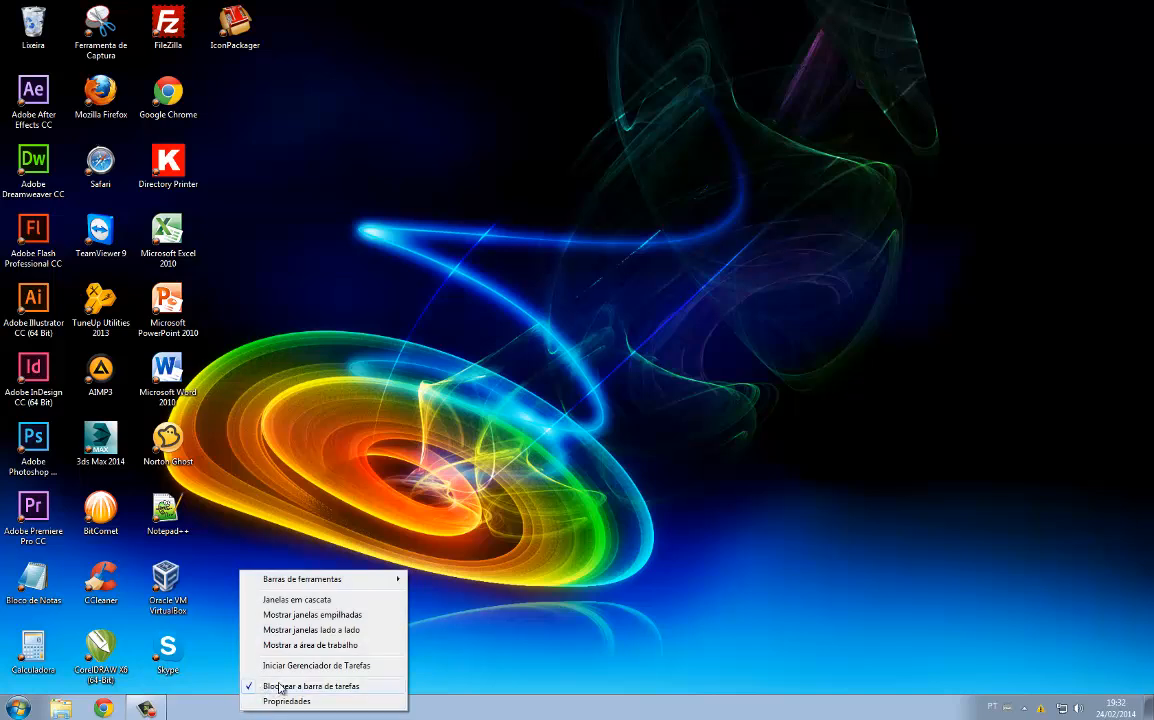
{"action": "left_click", "coordinate": [268, 687]}
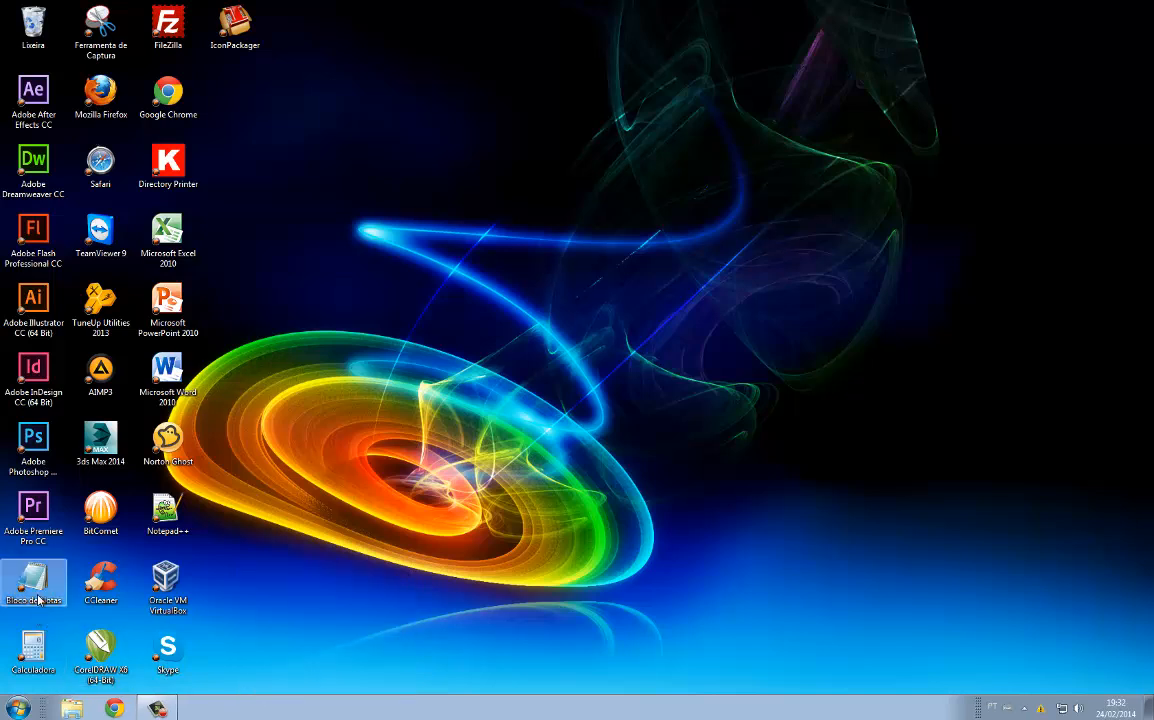
{"action": "left_click_drag", "start_coordinate": [100, 655], "coordinate": [152, 710]}
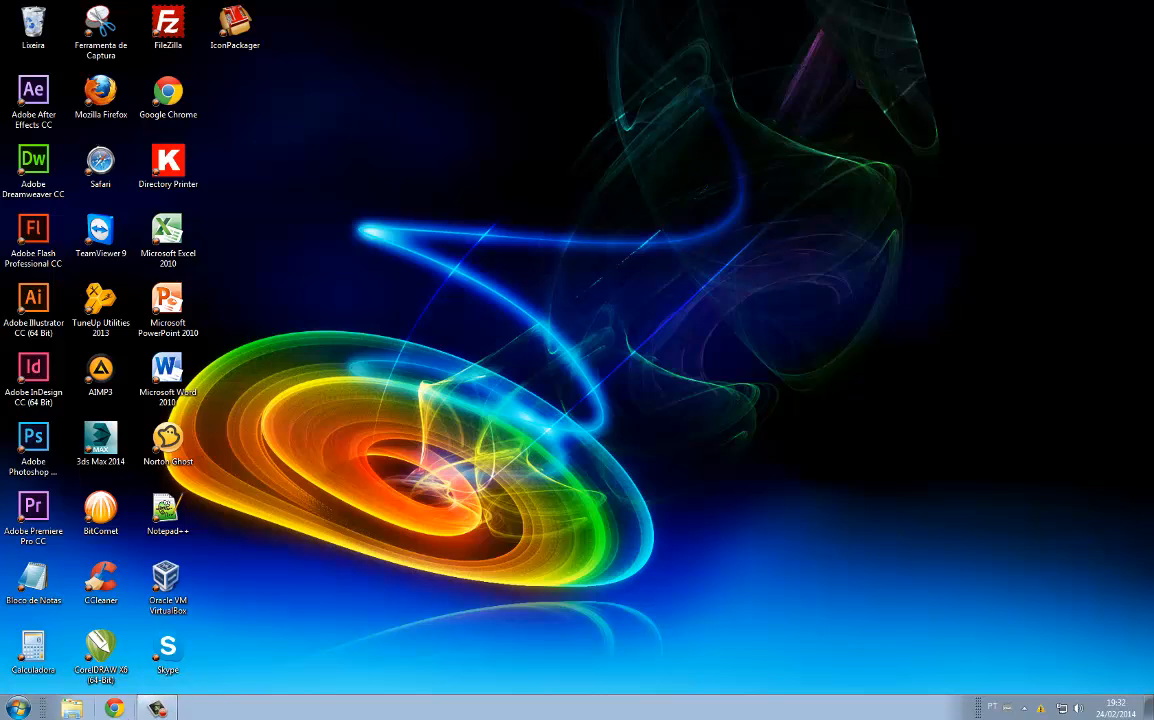
{"action": "left_click_drag", "start_coordinate": [33, 582], "coordinate": [276, 712]}
{"action": "left_click_drag", "start_coordinate": [22, 623], "coordinate": [241, 708]}
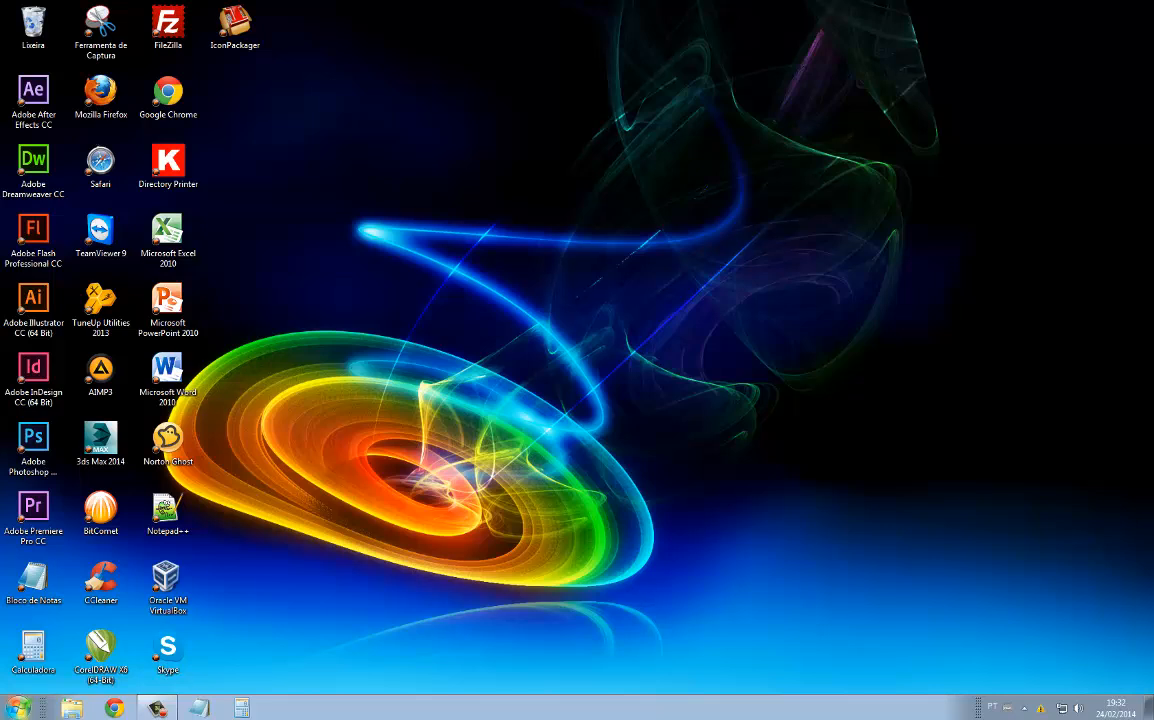
Step: Delete the Bloco de Notas and Calculadora shortcuts from the desktop and lock the taskbar again
{"action": "left_click_drag", "start_coordinate": [42, 578], "coordinate": [446, 444]}
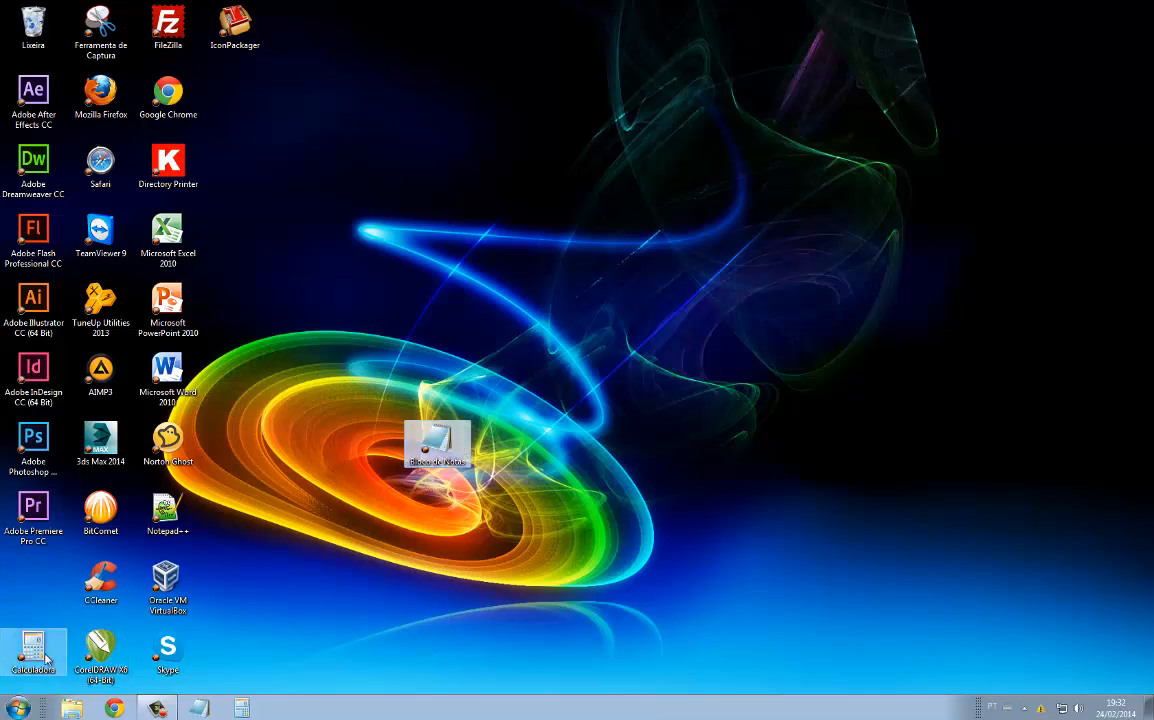
{"action": "left_click_drag", "start_coordinate": [45, 658], "coordinate": [449, 523]}
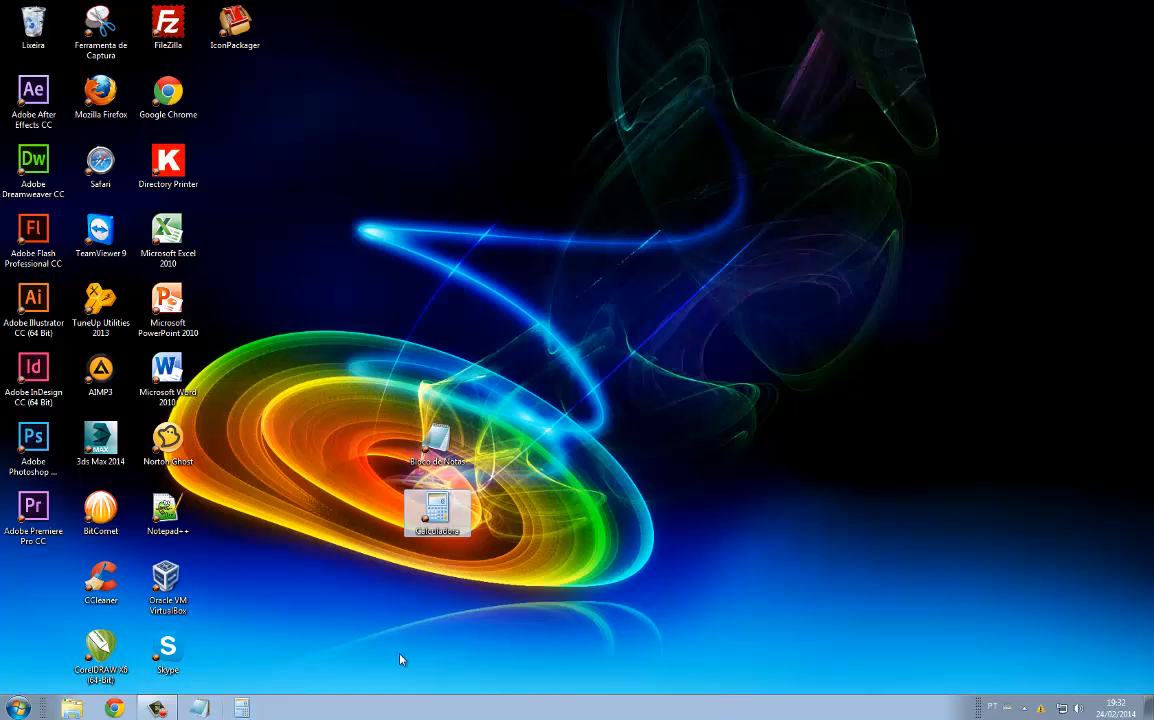
{"action": "left_click_drag", "start_coordinate": [505, 568], "coordinate": [407, 443]}
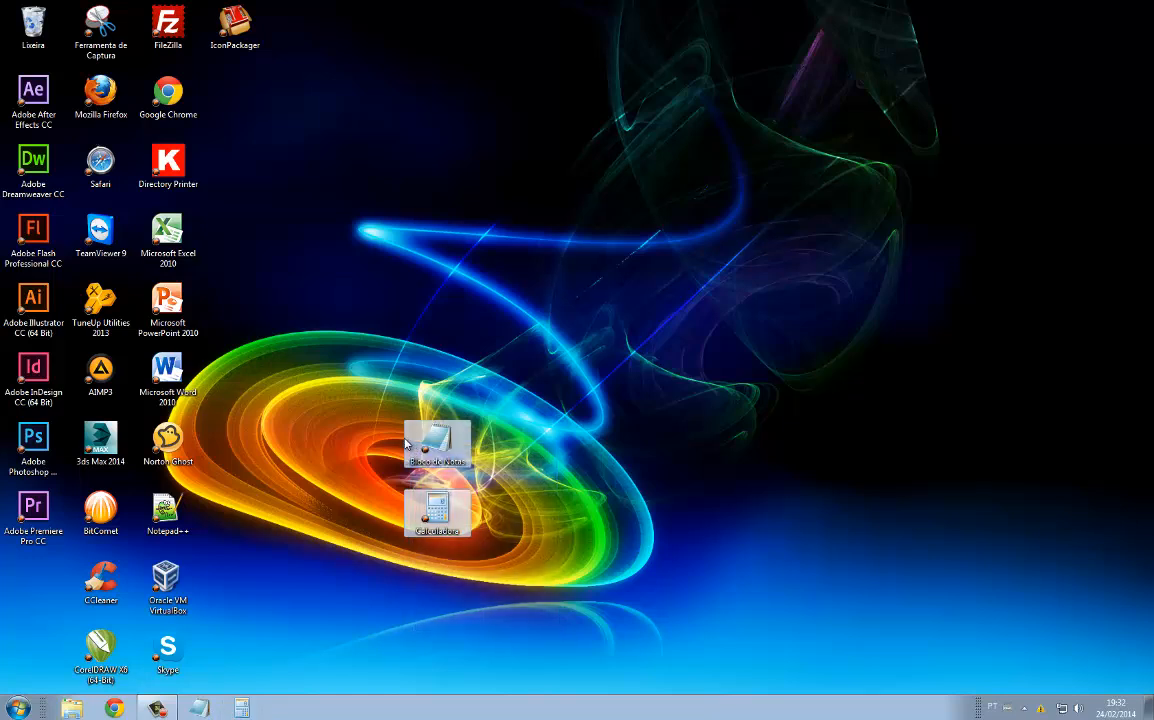
{"action": "key", "text": "Delete"}
{"action": "right_click", "coordinate": [296, 710]}
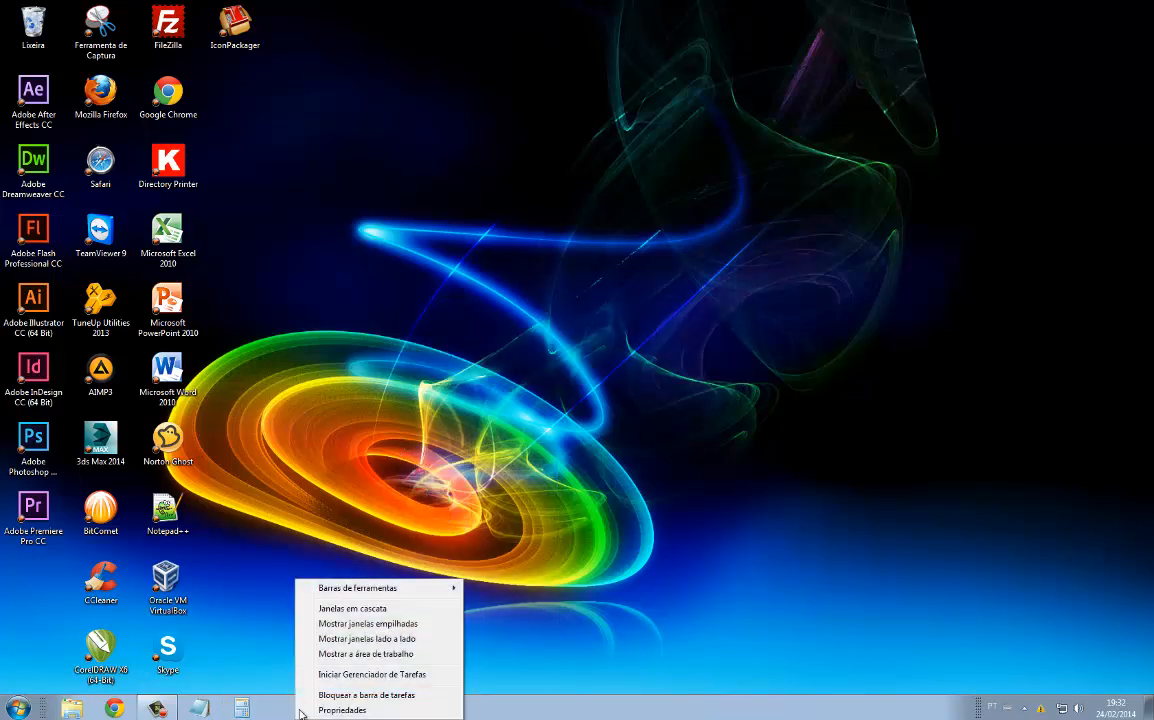
{"action": "left_click", "coordinate": [338, 696]}
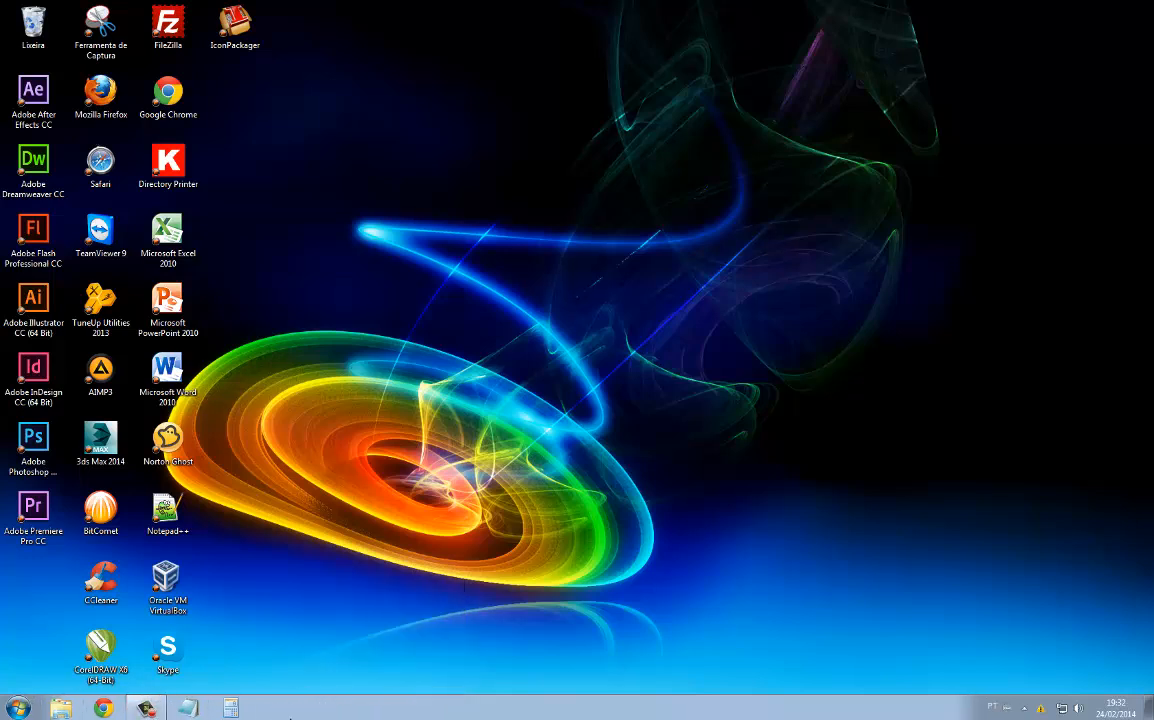
Step: Show the Computador, Arquivos do Usuário and Rede icons on the desktop, apply the change, and close the Personalização window
{"action": "right_click", "coordinate": [418, 90]}
{"action": "left_click", "coordinate": [462, 311]}
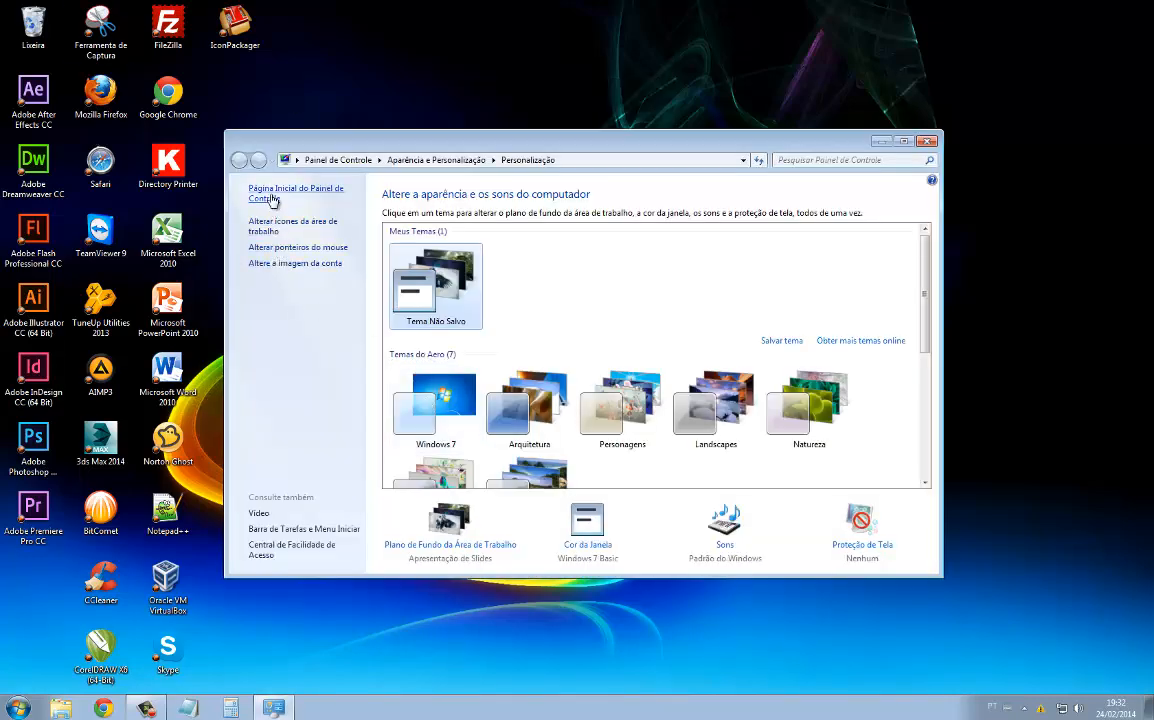
{"action": "left_click", "coordinate": [274, 229]}
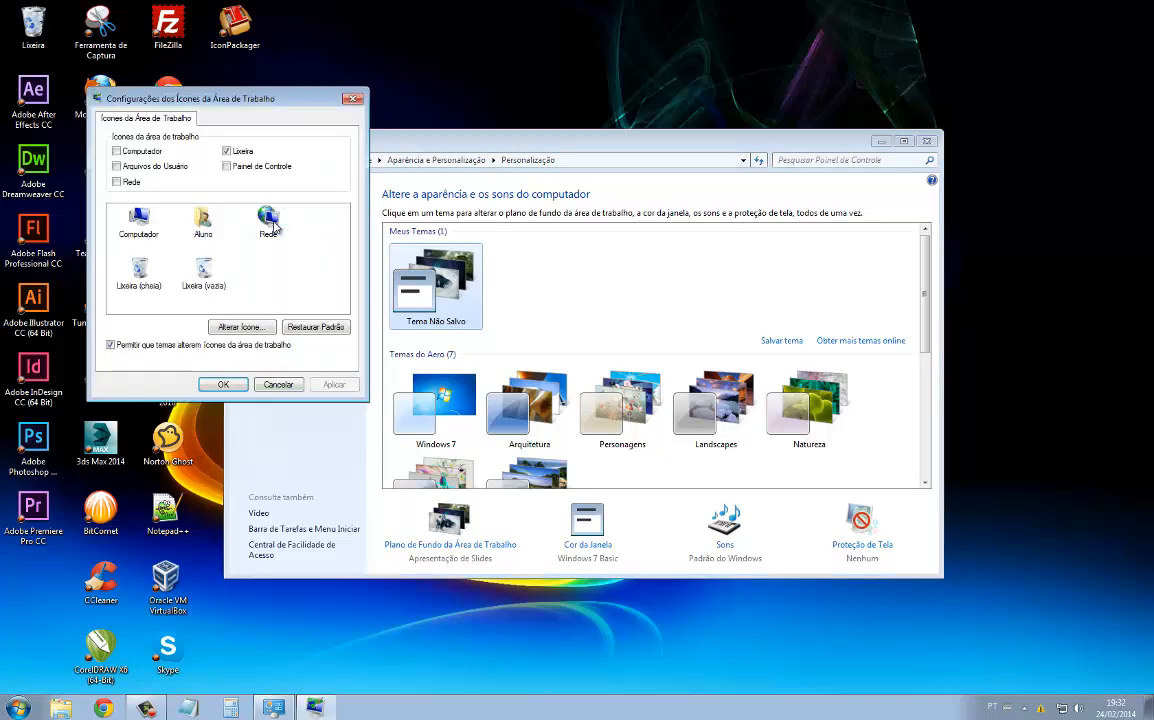
{"action": "left_click_drag", "start_coordinate": [288, 110], "coordinate": [571, 209]}
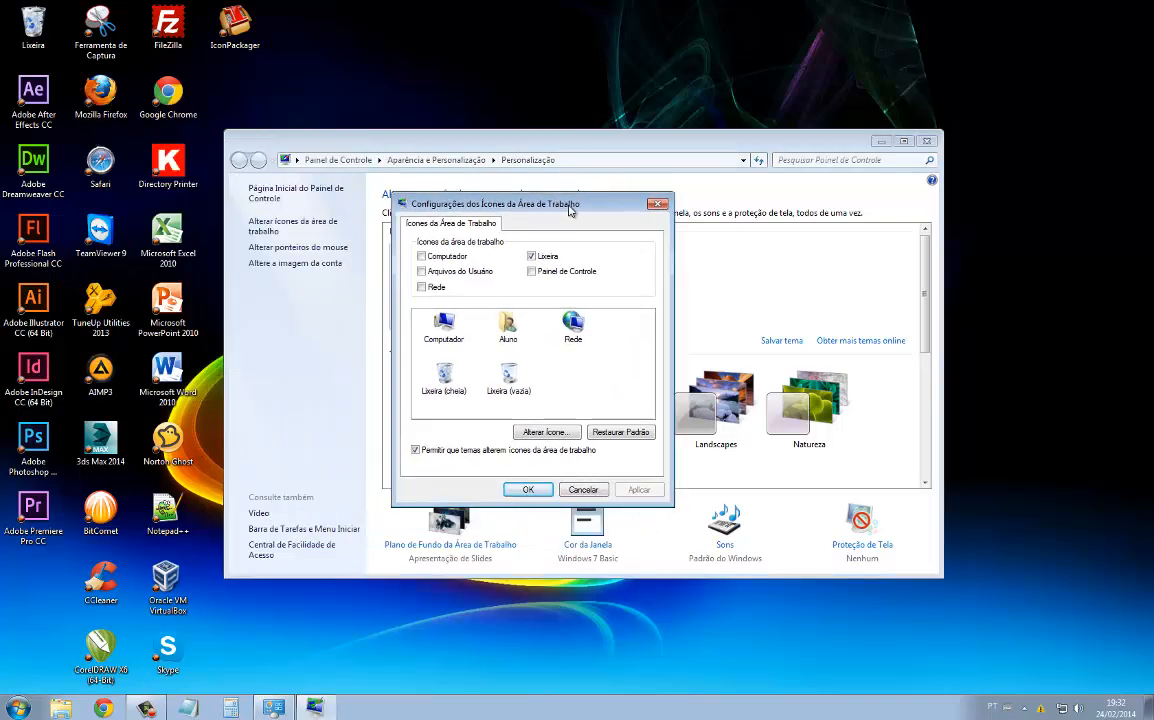
{"action": "left_click", "coordinate": [421, 256]}
{"action": "left_click", "coordinate": [421, 271]}
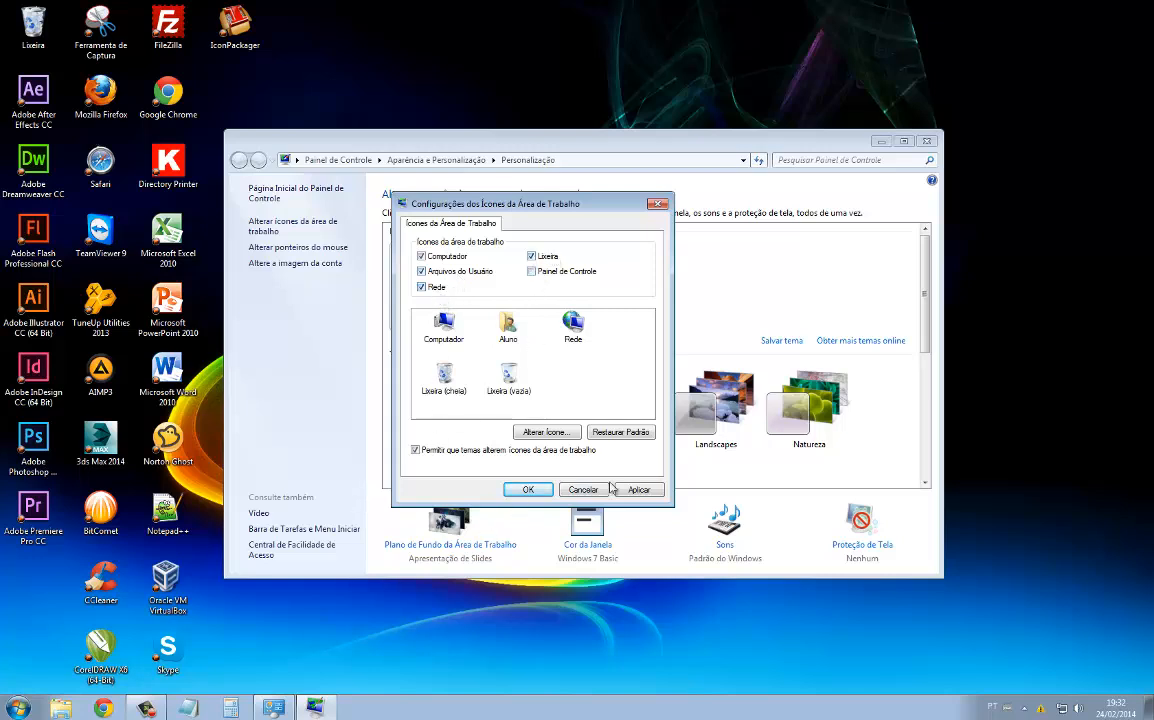
{"action": "left_click", "coordinate": [639, 489]}
{"action": "left_click", "coordinate": [528, 489]}
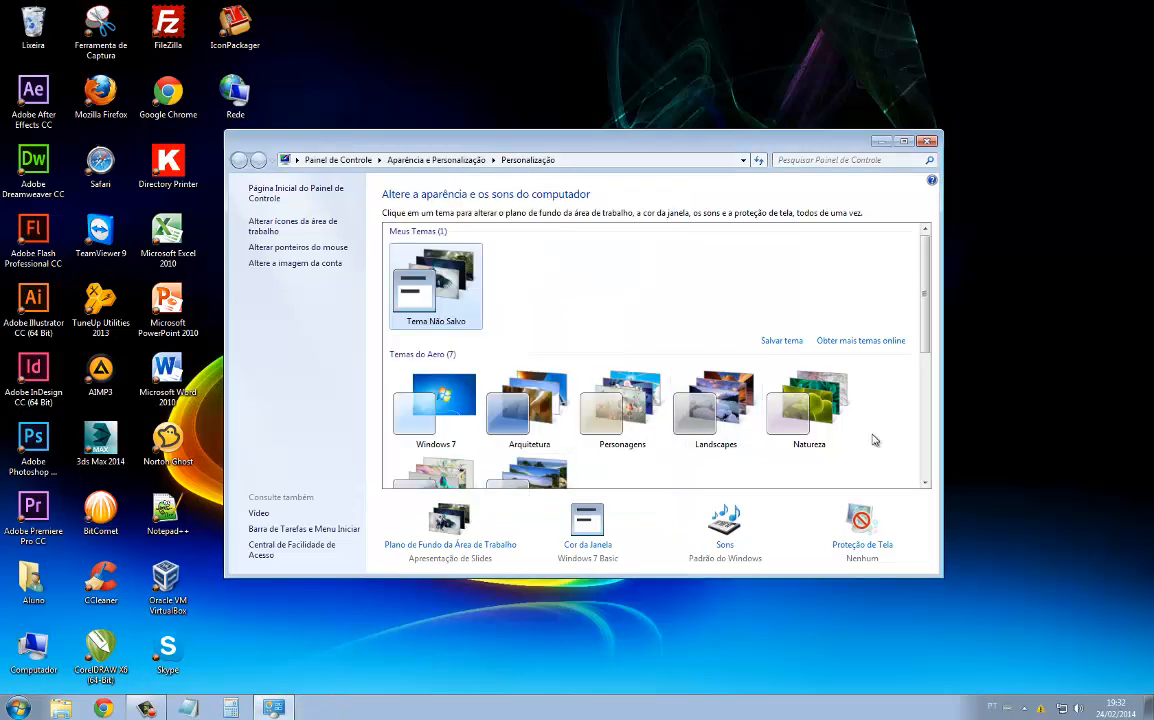
{"action": "left_click", "coordinate": [927, 142]}
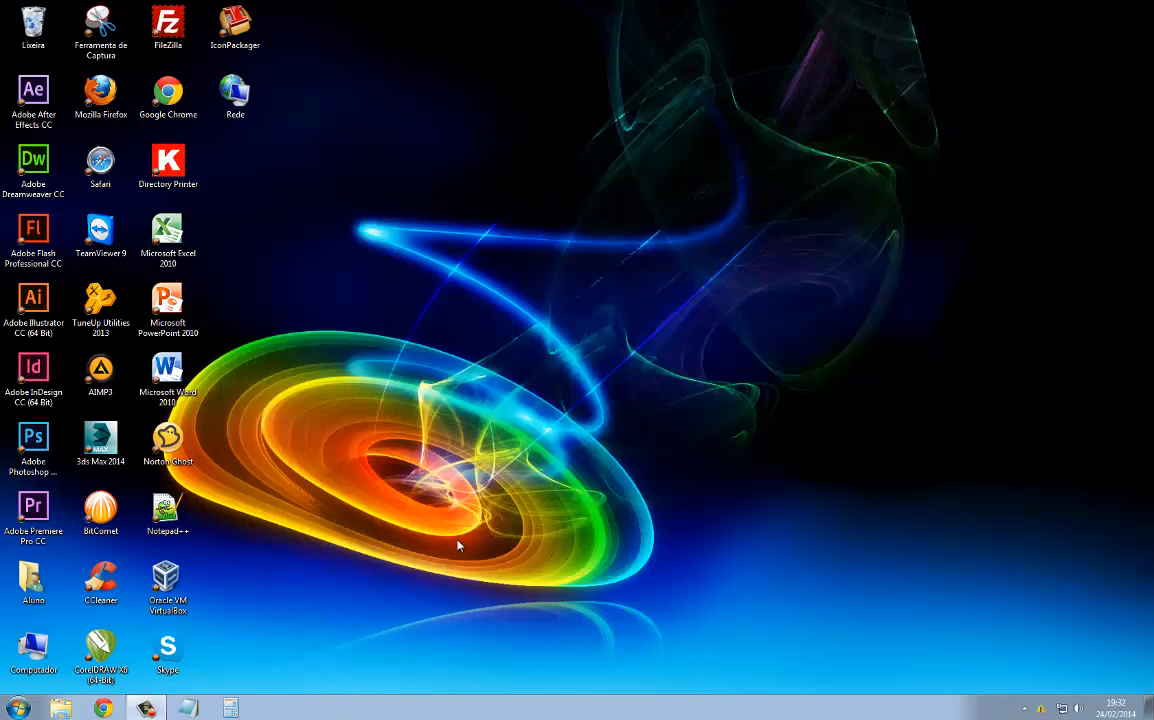
Step: Shift all desktop icons together to free the first columns, and stack Computador, Aluno, Rede and Lixeira in the first column
{"action": "left_click_drag", "start_coordinate": [408, 582], "coordinate": [322, 45]}
{"action": "left_click", "coordinate": [524, 196]}
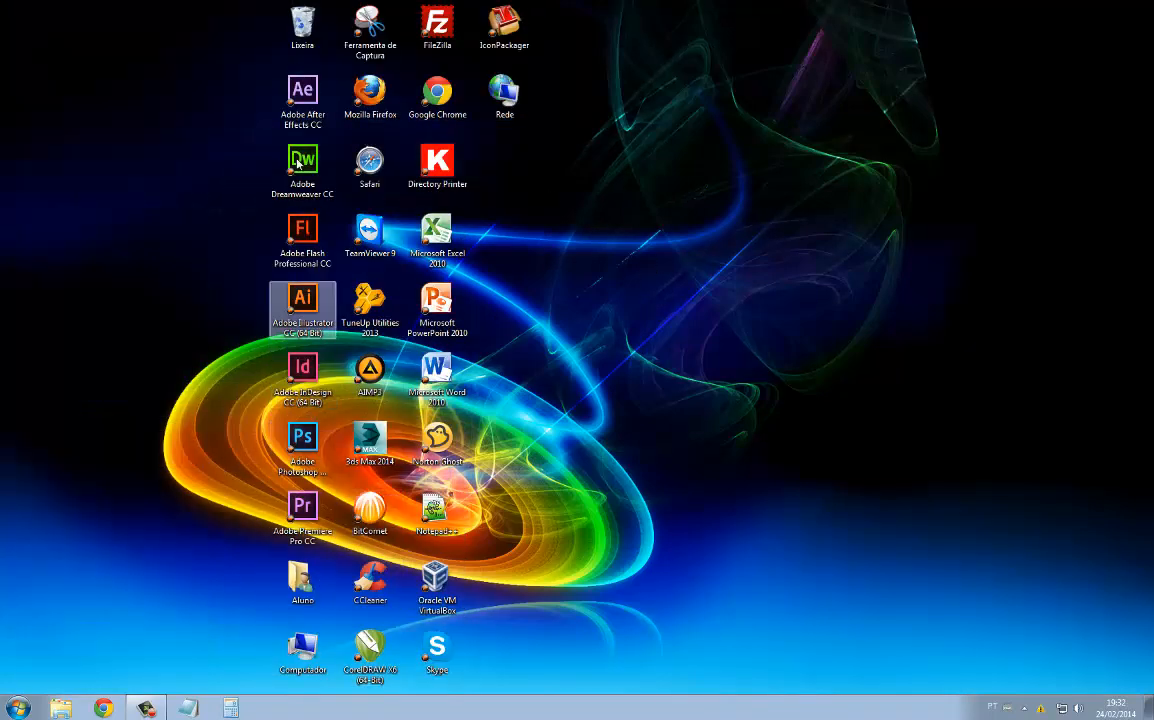
{"action": "left_click_drag", "start_coordinate": [303, 645], "coordinate": [33, 25]}
{"action": "left_click_drag", "start_coordinate": [300, 578], "coordinate": [38, 76]}
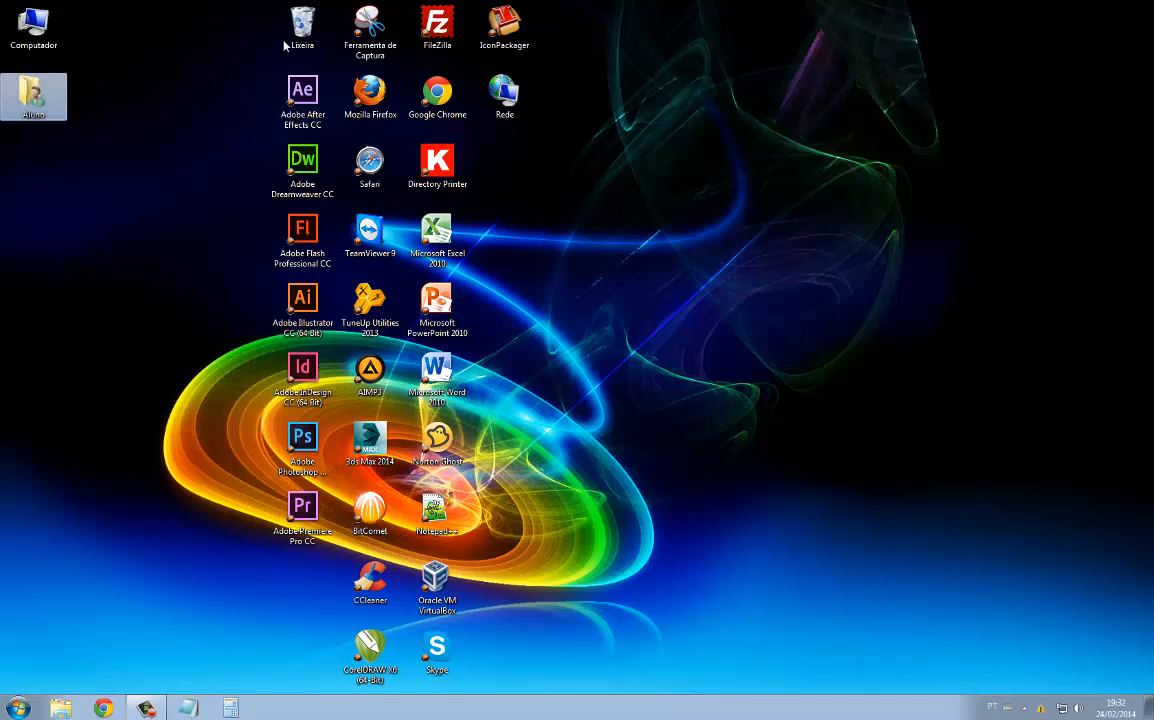
{"action": "left_click_drag", "start_coordinate": [308, 27], "coordinate": [38, 163]}
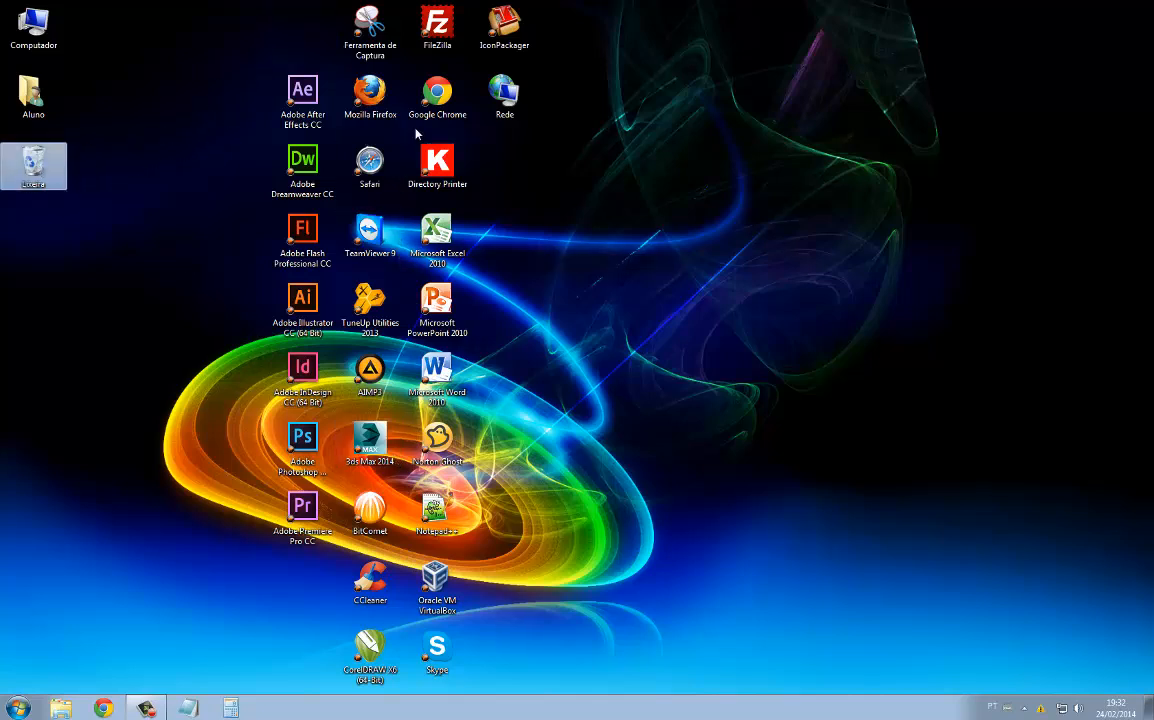
{"action": "left_click_drag", "start_coordinate": [504, 95], "coordinate": [100, 300]}
{"action": "left_click_drag", "start_coordinate": [50, 157], "coordinate": [110, 368]}
{"action": "left_click_drag", "start_coordinate": [138, 492], "coordinate": [92, 289]}
{"action": "left_click_drag", "start_coordinate": [90, 288], "coordinate": [24, 150]}
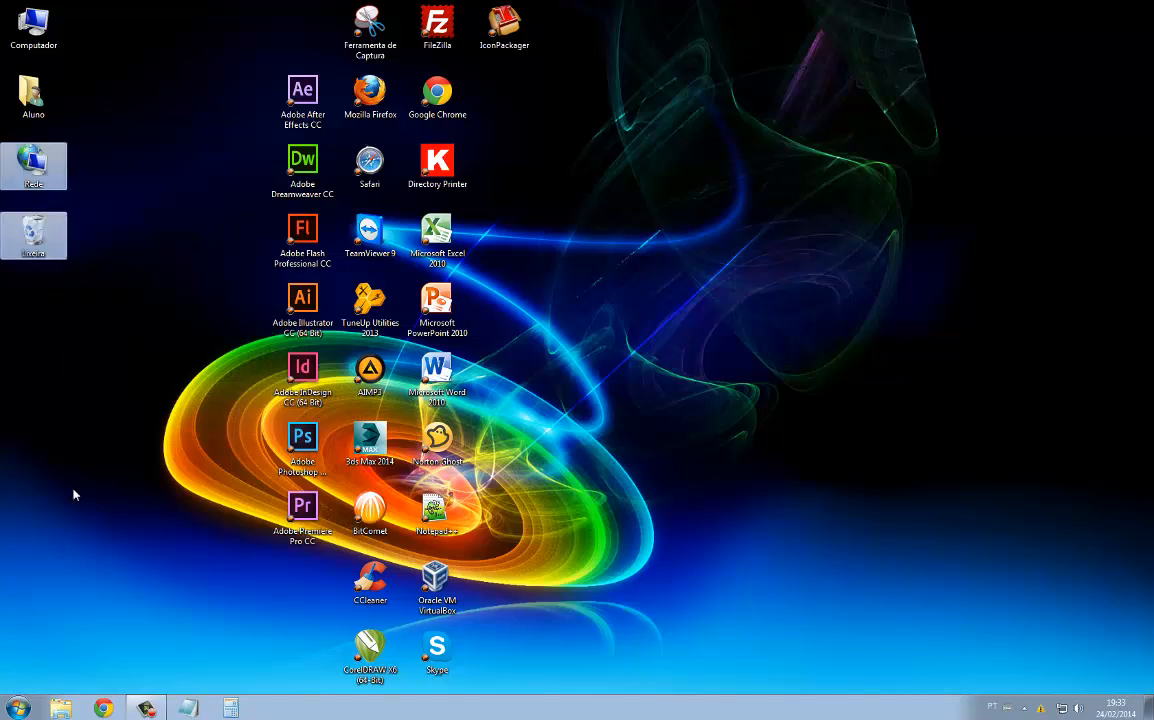
{"action": "left_click", "coordinate": [528, 521]}
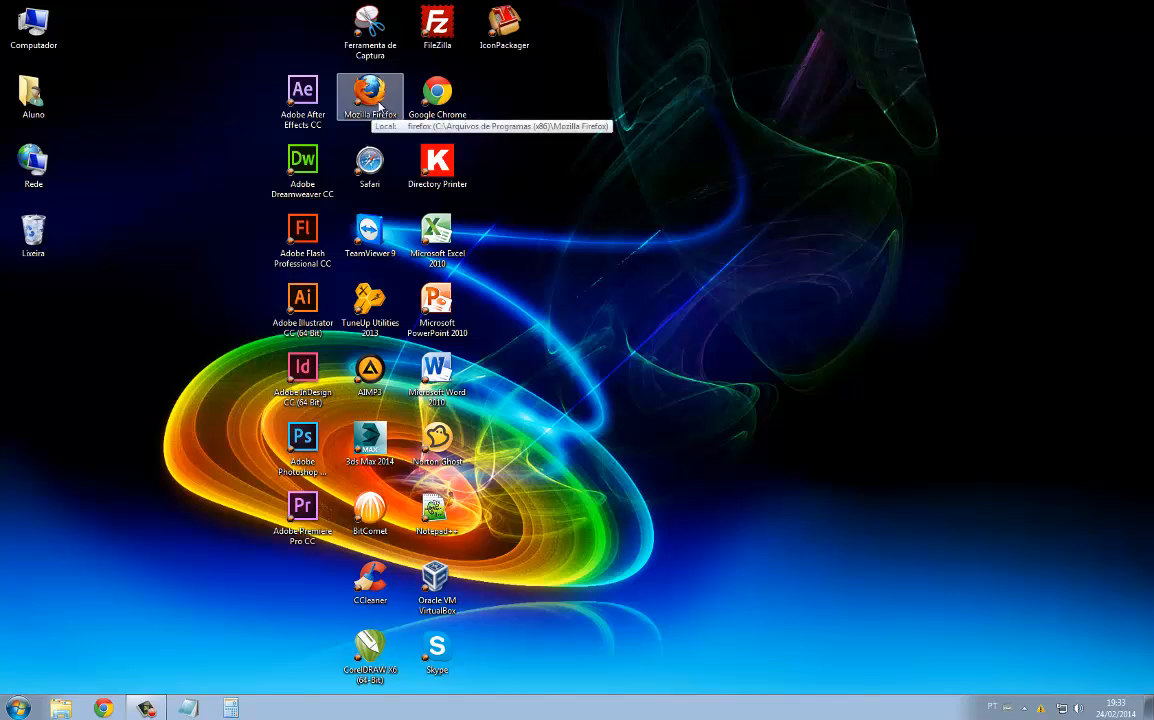
Step: Place Mozilla Firefox and Google Chrome in the second column, and move Ferramenta de Captura, FileZilla and IconPackager out of the top row
{"action": "left_click_drag", "start_coordinate": [379, 104], "coordinate": [110, 39]}
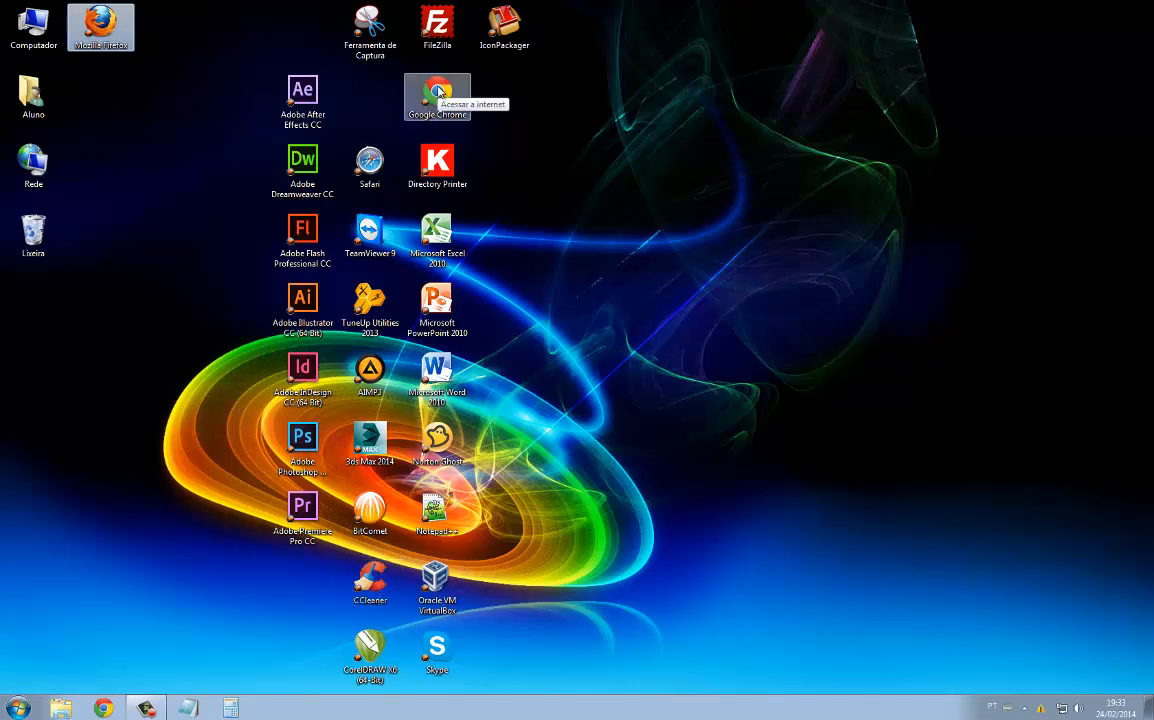
{"action": "left_click_drag", "start_coordinate": [437, 91], "coordinate": [101, 90]}
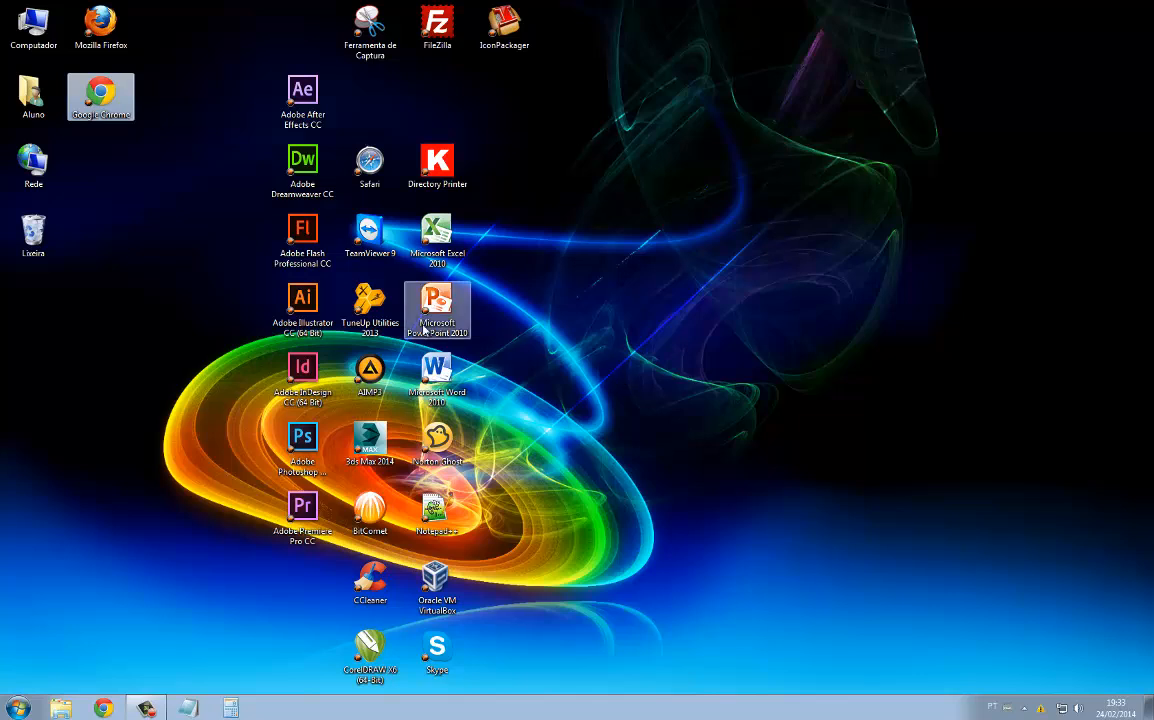
{"action": "left_click_drag", "start_coordinate": [358, 30], "coordinate": [627, 162]}
{"action": "left_click_drag", "start_coordinate": [437, 27], "coordinate": [571, 300]}
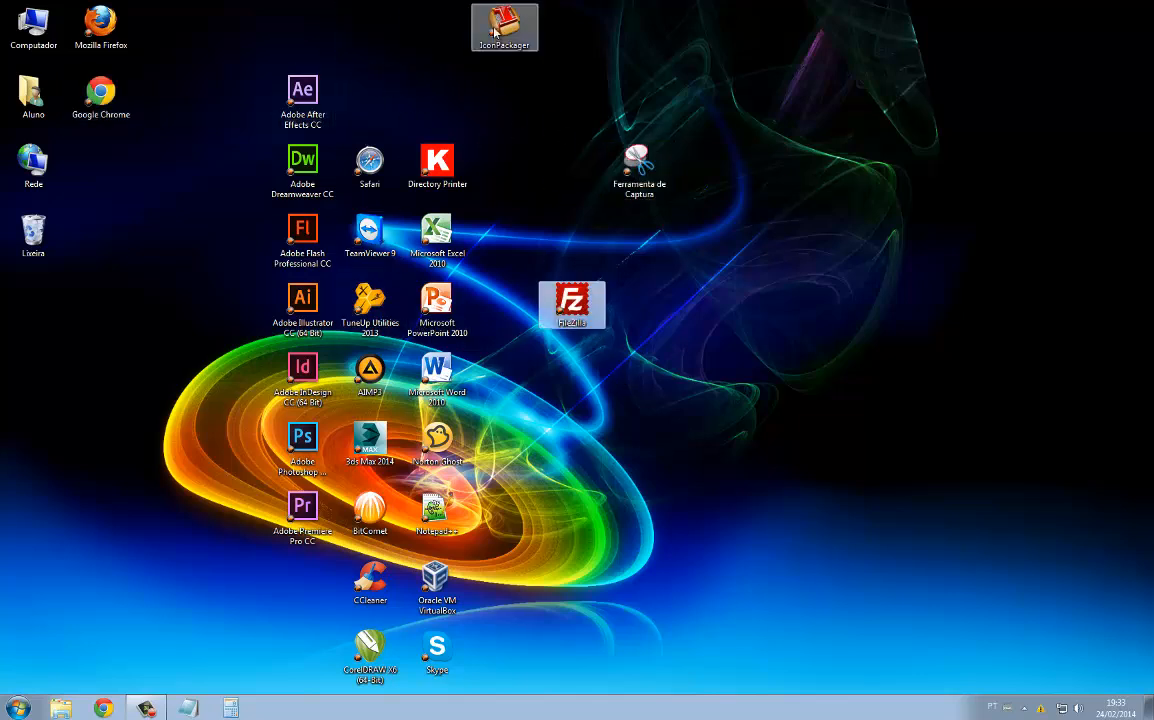
{"action": "left_click_drag", "start_coordinate": [504, 27], "coordinate": [706, 370]}
Step: Line up the Adobe icons along the top row: After Effects, Dreamweaver, Flash, Illustrator, InDesign, Photoshop and Premiere Pro
{"action": "left_click_drag", "start_coordinate": [303, 90], "coordinate": [303, 25]}
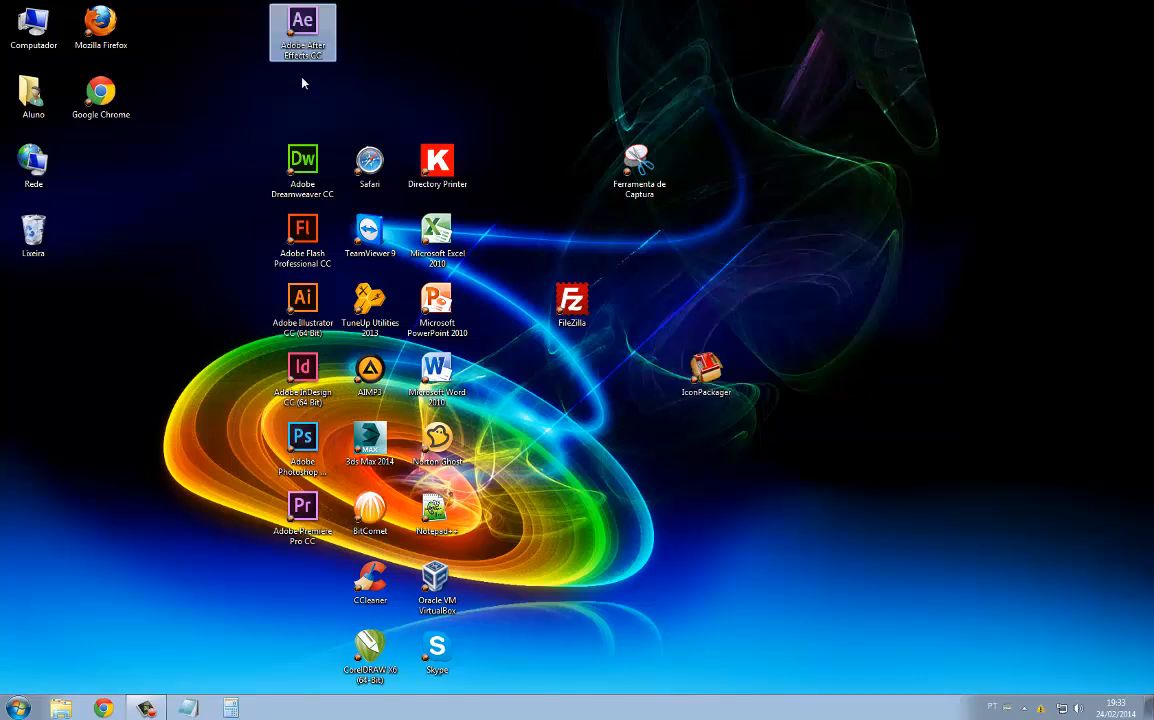
{"action": "left_click_drag", "start_coordinate": [303, 160], "coordinate": [370, 22]}
{"action": "left_click_drag", "start_coordinate": [303, 228], "coordinate": [437, 30]}
{"action": "left_click_drag", "start_coordinate": [303, 298], "coordinate": [504, 30]}
{"action": "left_click_drag", "start_coordinate": [302, 372], "coordinate": [571, 30]}
{"action": "left_click_drag", "start_coordinate": [302, 440], "coordinate": [639, 30]}
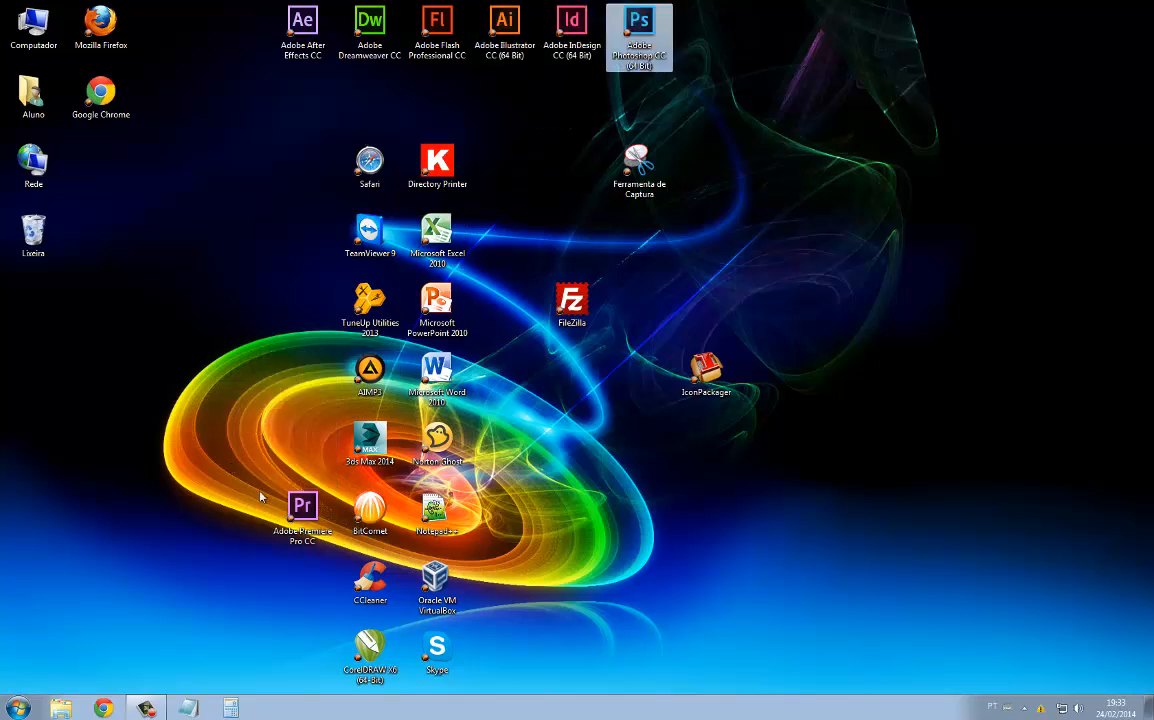
{"action": "left_click_drag", "start_coordinate": [302, 505], "coordinate": [706, 30]}
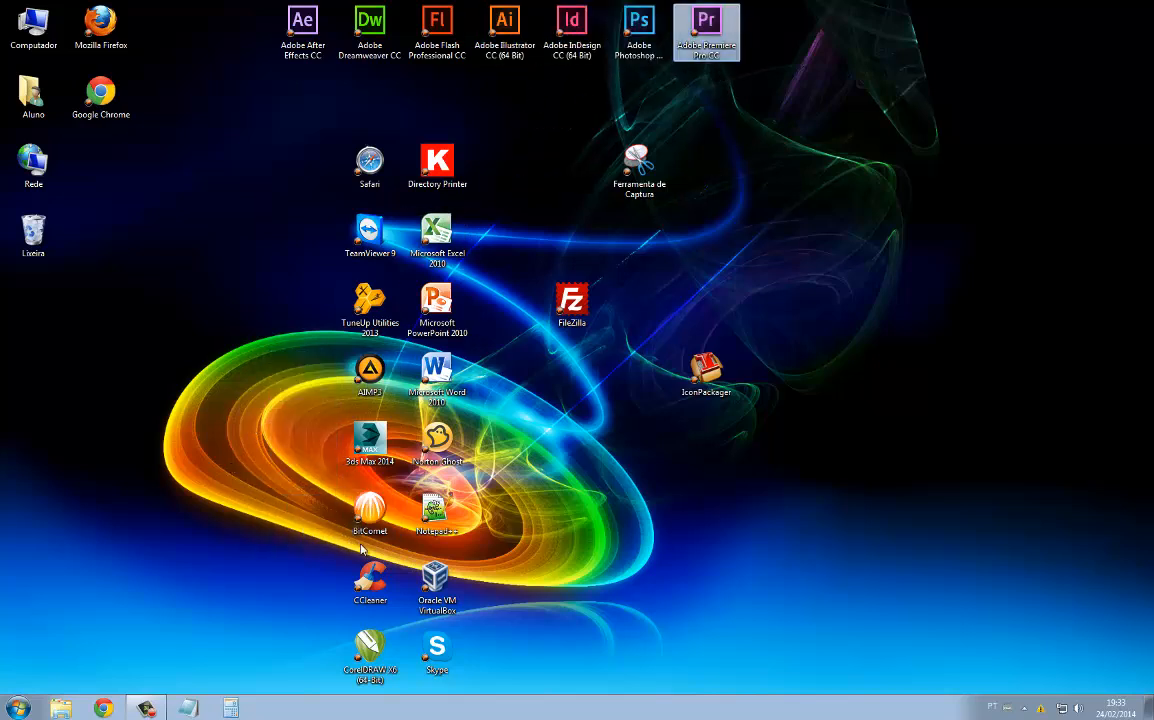
Step: Extend the top row after Adobe Premiere Pro with 3ds Max 2014, CorelDRAW X6 and FileZilla
{"action": "left_click_drag", "start_coordinate": [369, 440], "coordinate": [773, 32]}
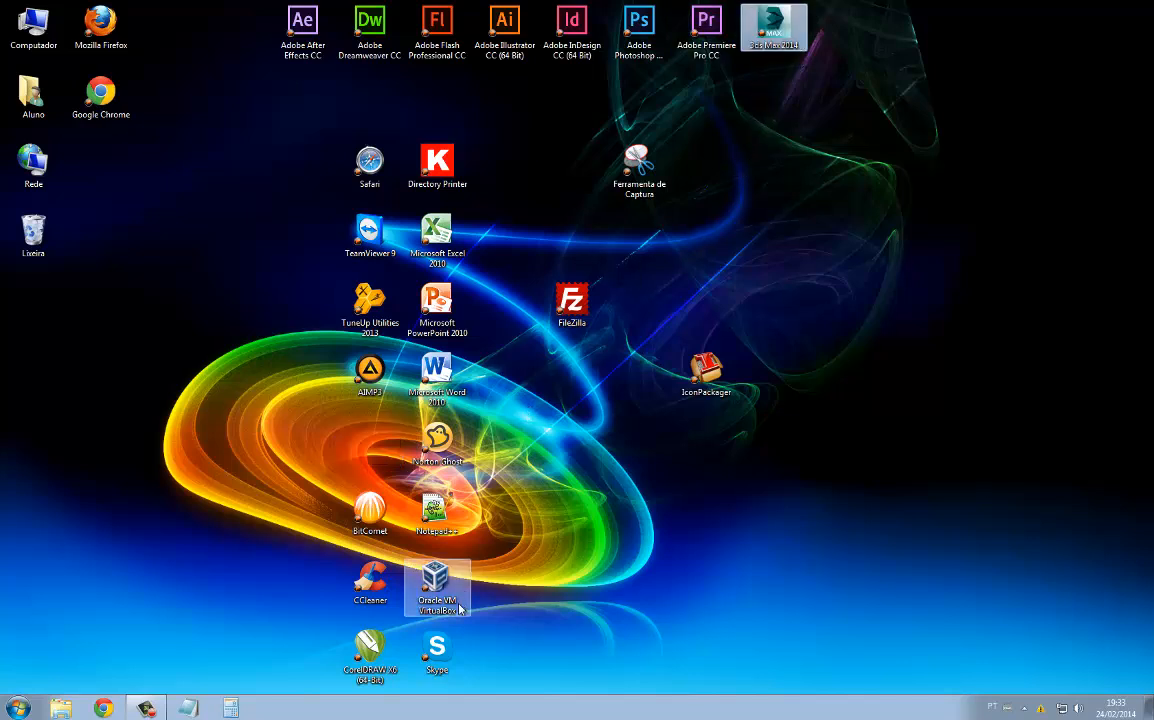
{"action": "left_click_drag", "start_coordinate": [369, 655], "coordinate": [841, 30]}
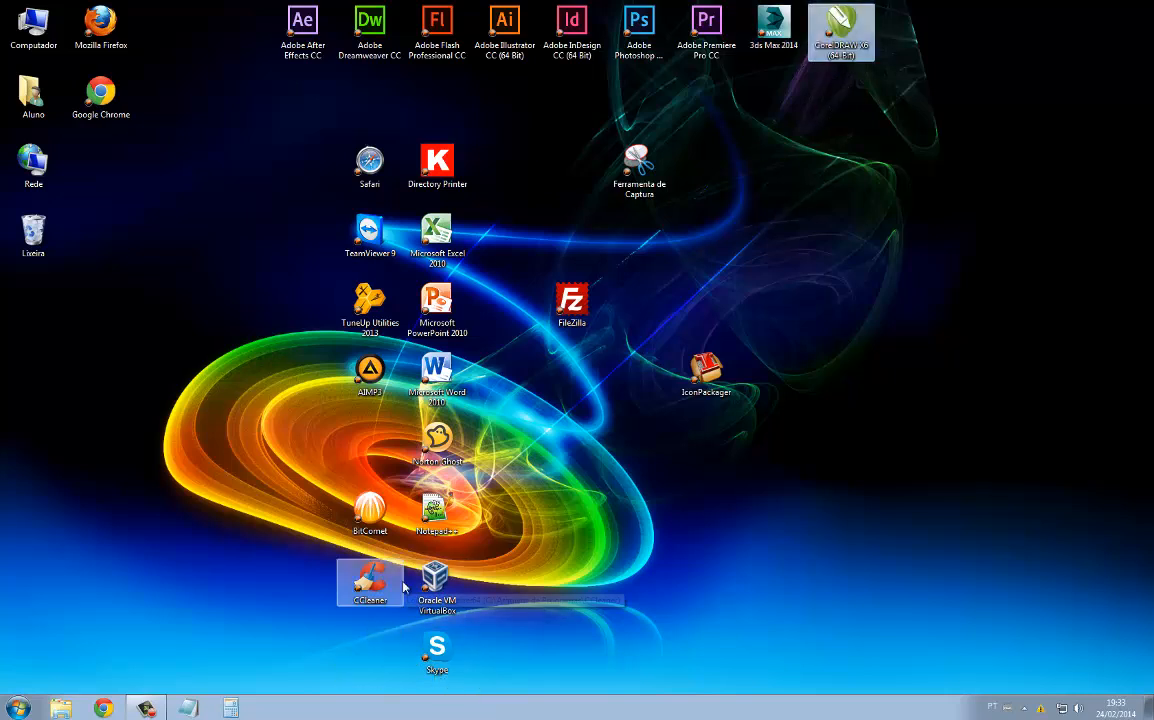
{"action": "left_click_drag", "start_coordinate": [571, 298], "coordinate": [900, 37]}
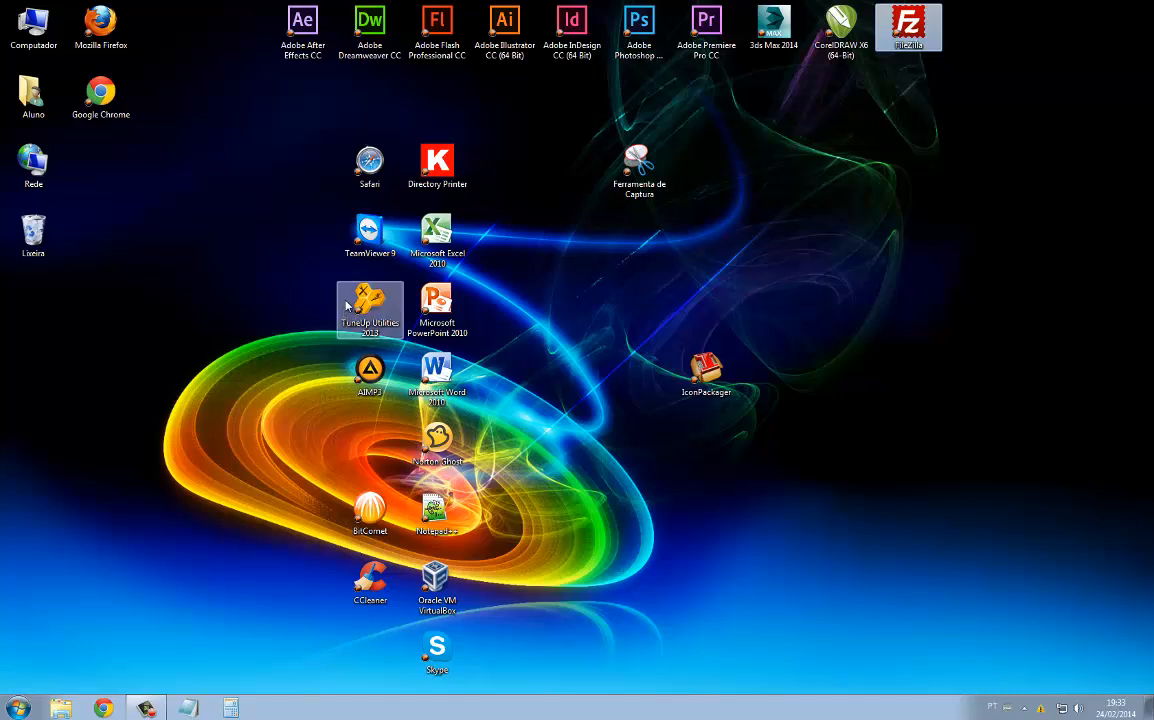
Step: Place Safari below Google Chrome, stack Microsoft Word, PowerPoint and Excel in the third column, and put AIMP3 below Lixeira
{"action": "left_click_drag", "start_coordinate": [368, 170], "coordinate": [130, 186]}
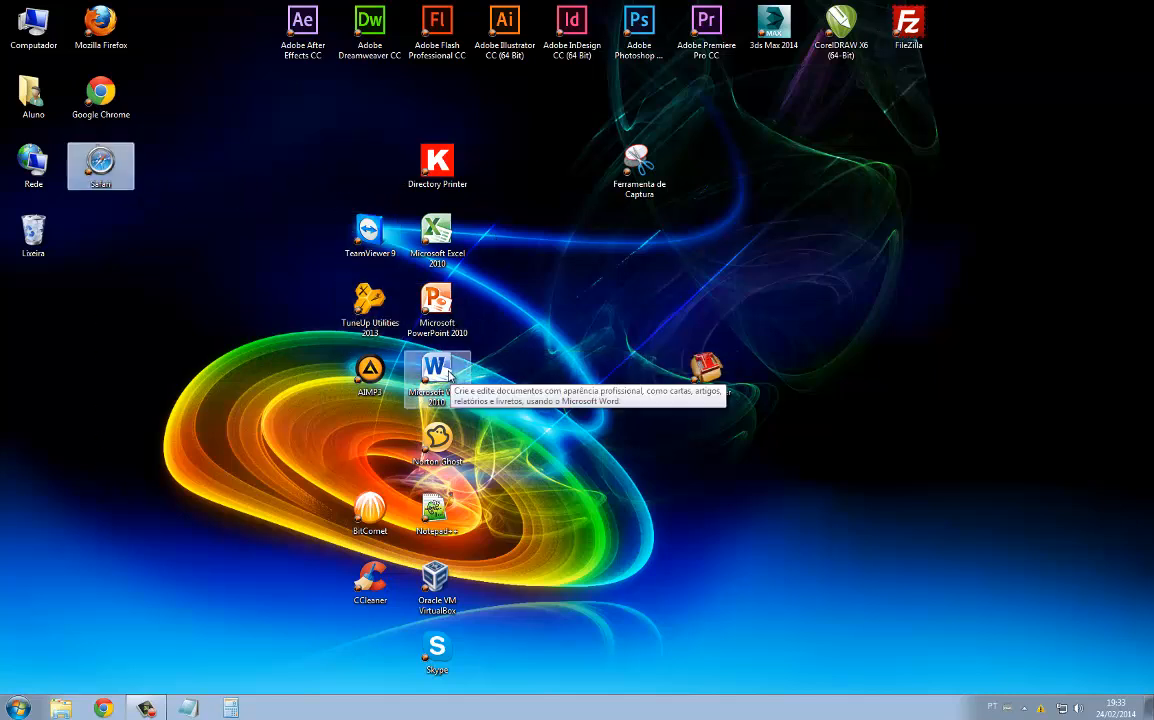
{"action": "left_click_drag", "start_coordinate": [449, 375], "coordinate": [180, 38]}
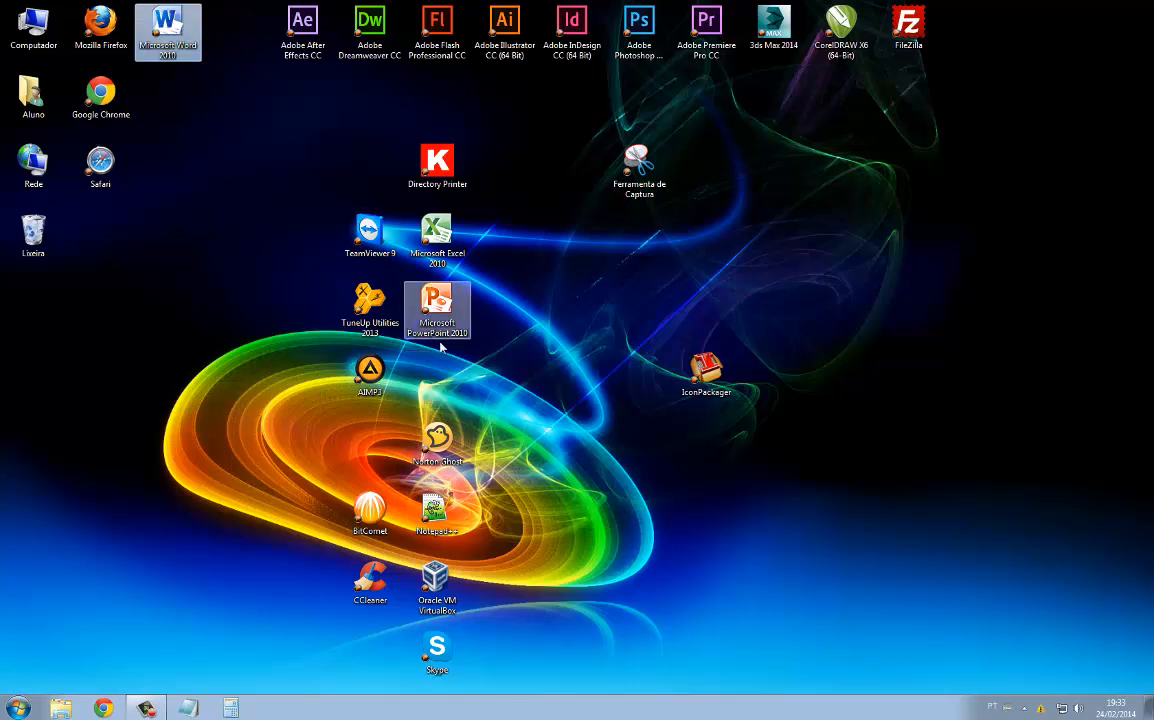
{"action": "left_click_drag", "start_coordinate": [440, 346], "coordinate": [172, 100]}
{"action": "left_click_drag", "start_coordinate": [437, 233], "coordinate": [172, 170]}
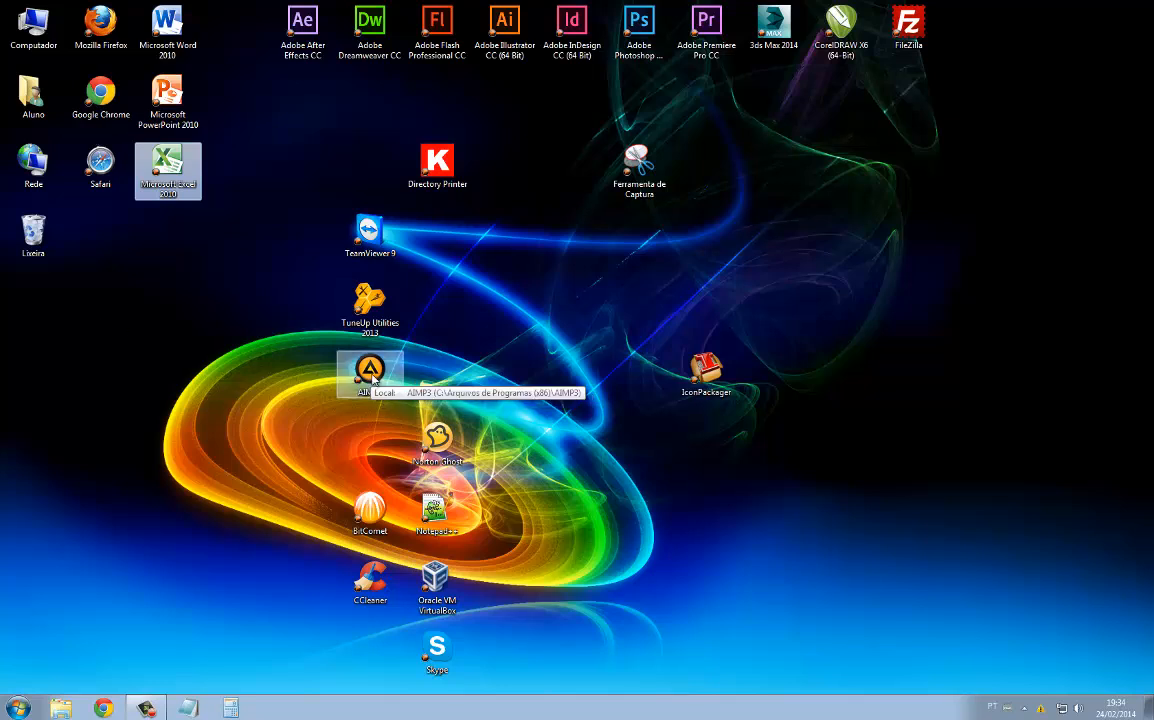
{"action": "left_click_drag", "start_coordinate": [372, 378], "coordinate": [35, 305]}
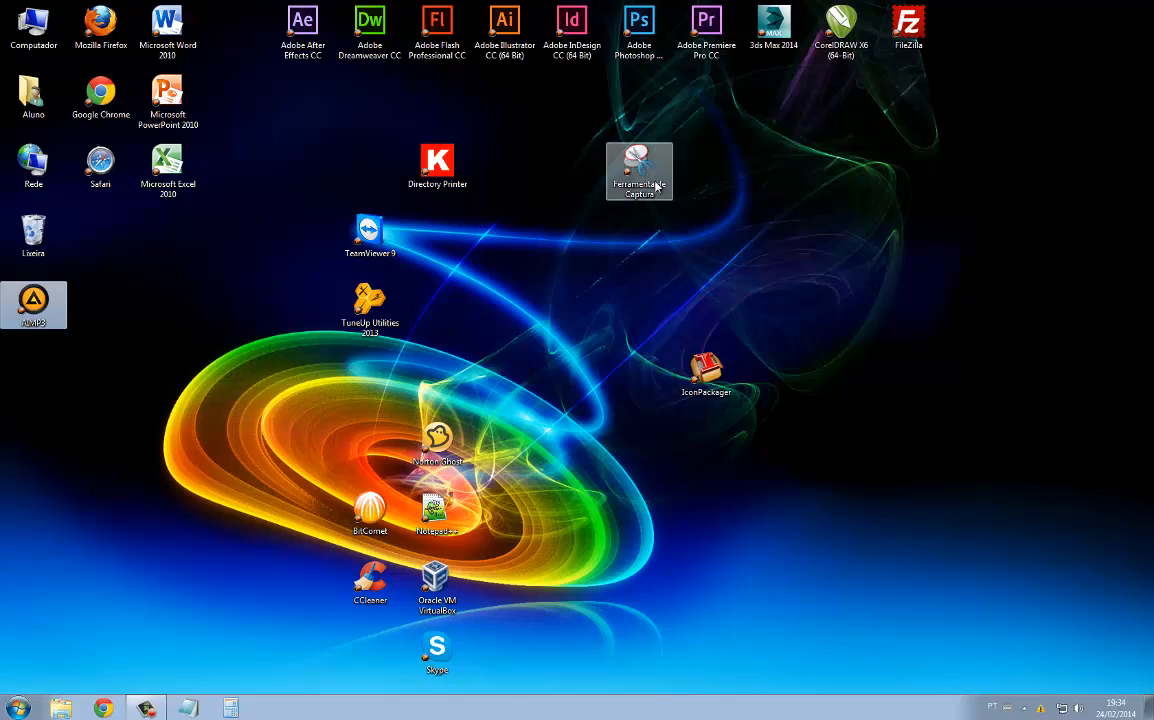
Step: Delete the Ferramenta de Captura shortcut from the desktop after checking the Start menu, and place BitComet below AIMP3
{"action": "left_click_drag", "start_coordinate": [638, 168], "coordinate": [572, 315]}
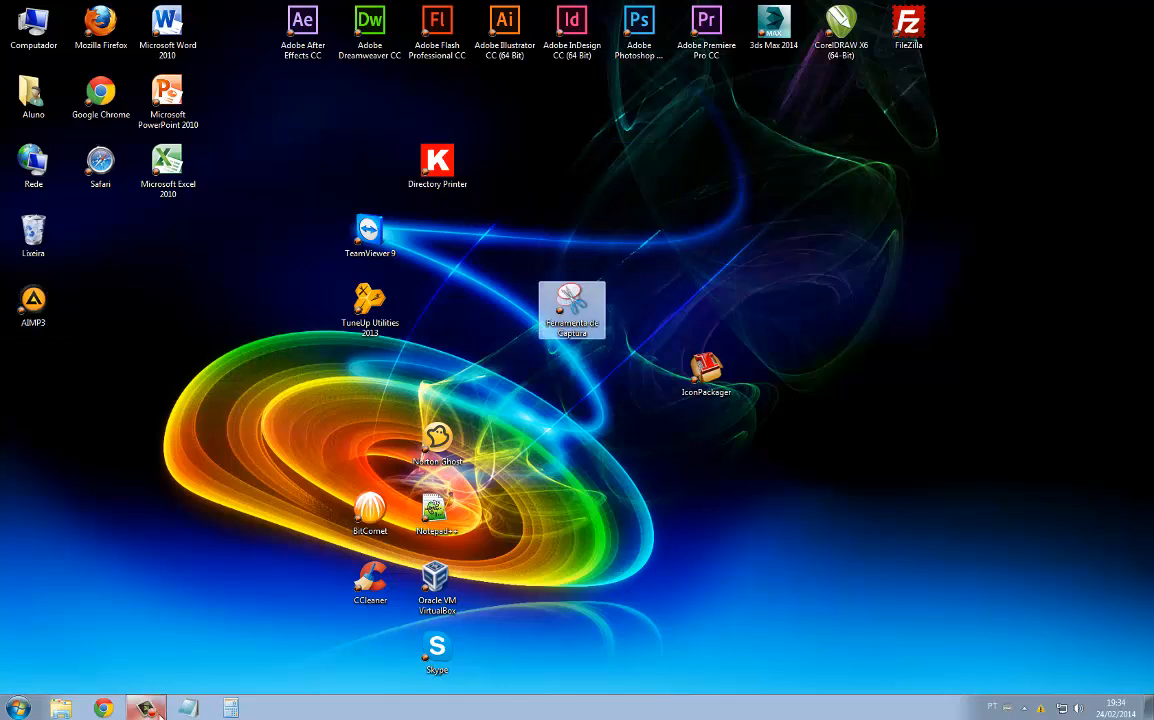
{"action": "left_click", "coordinate": [20, 708]}
{"action": "left_click", "coordinate": [565, 300]}
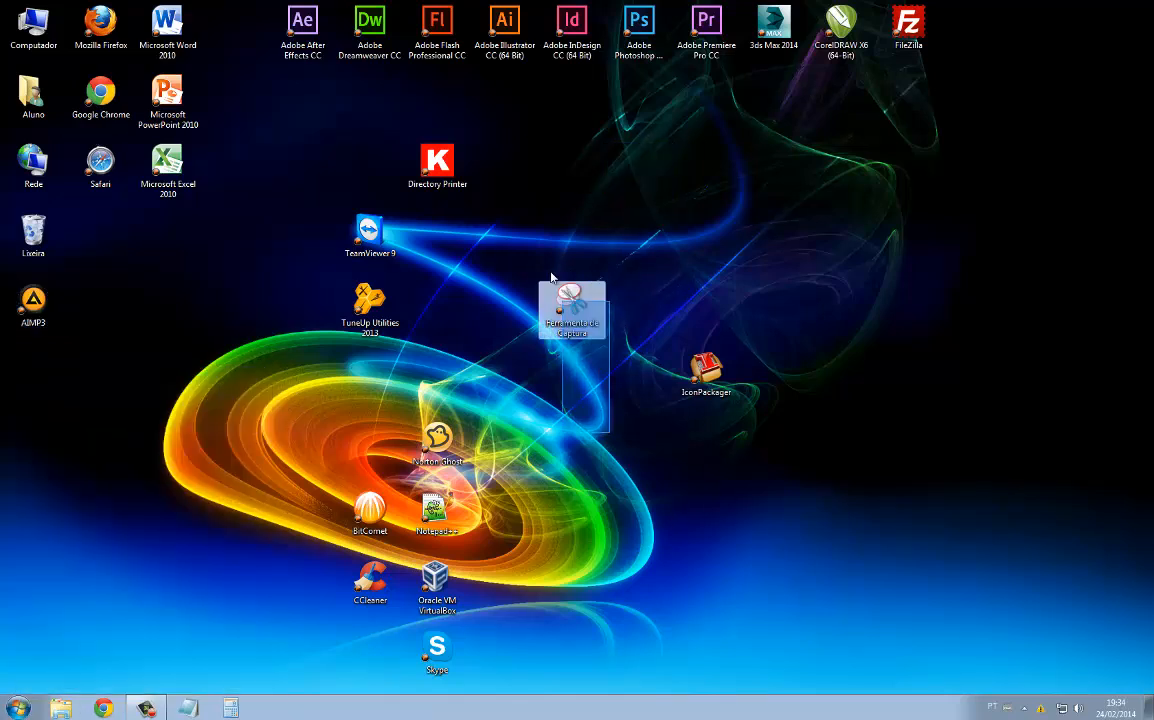
{"action": "key", "text": "Delete"}
{"action": "key", "text": "Return"}
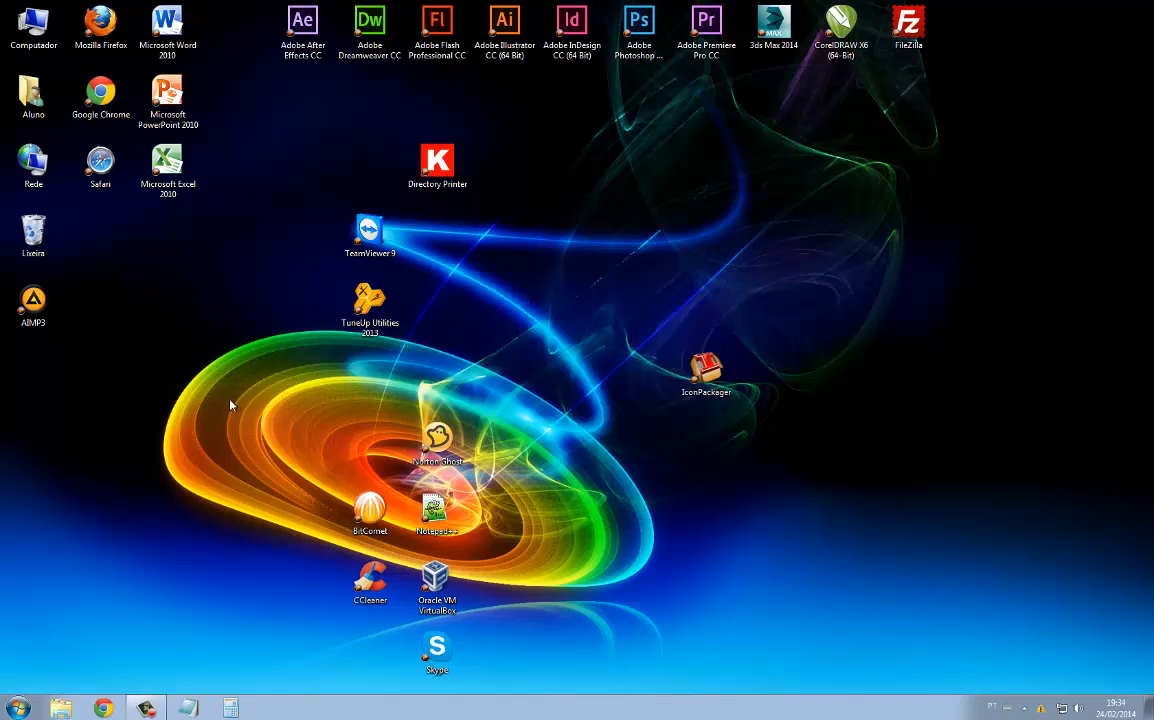
{"action": "left_click_drag", "start_coordinate": [378, 512], "coordinate": [35, 378]}
Step: Pin TuneUp Utilities 2013 to the Start menu, check it there, and delete its desktop shortcut
{"action": "left_click_drag", "start_coordinate": [377, 311], "coordinate": [155, 430]}
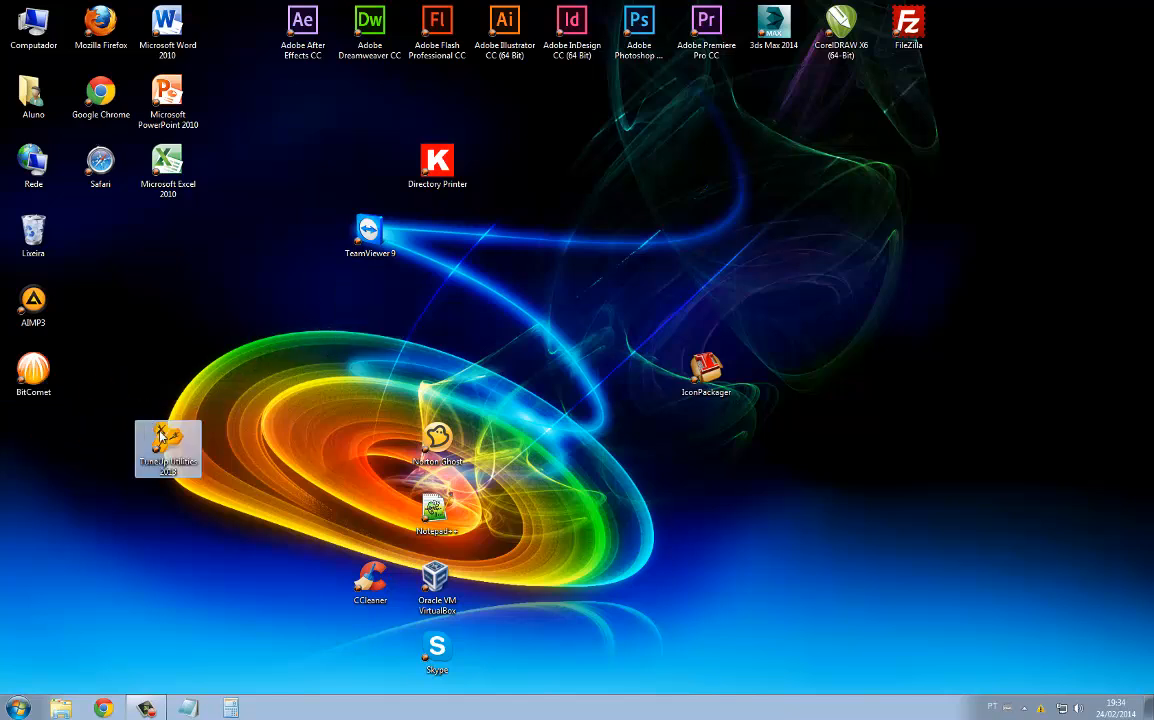
{"action": "right_click", "coordinate": [160, 432]}
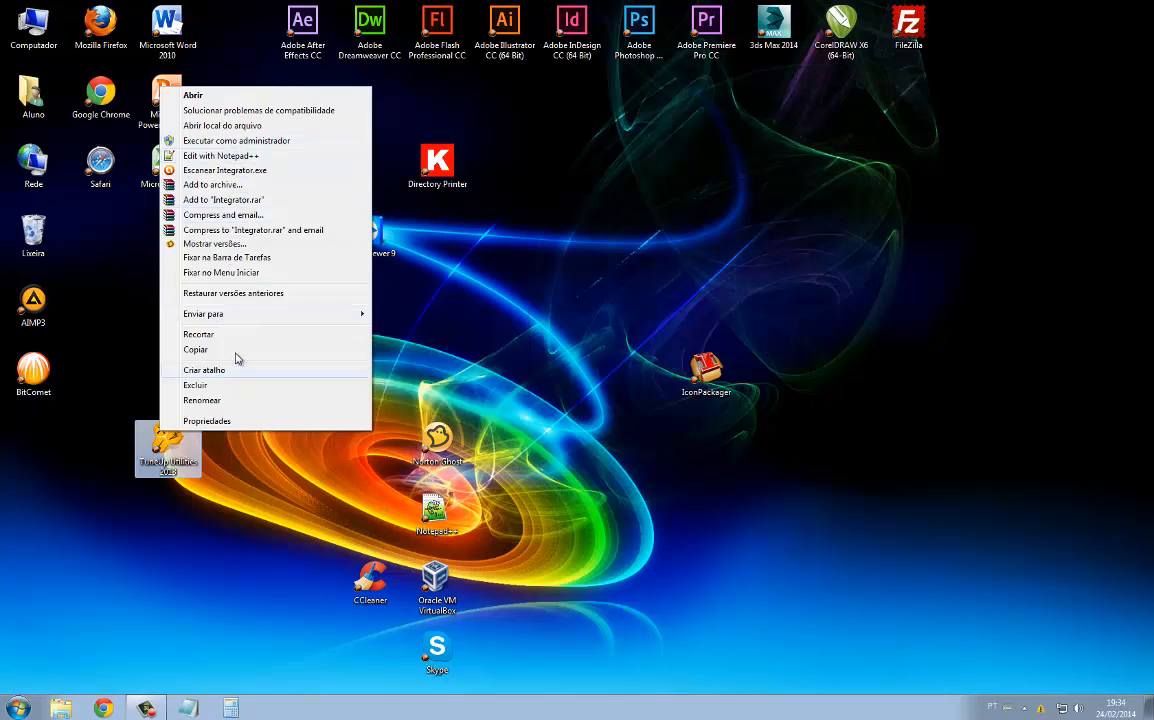
{"action": "mouse_move", "coordinate": [240, 319]}
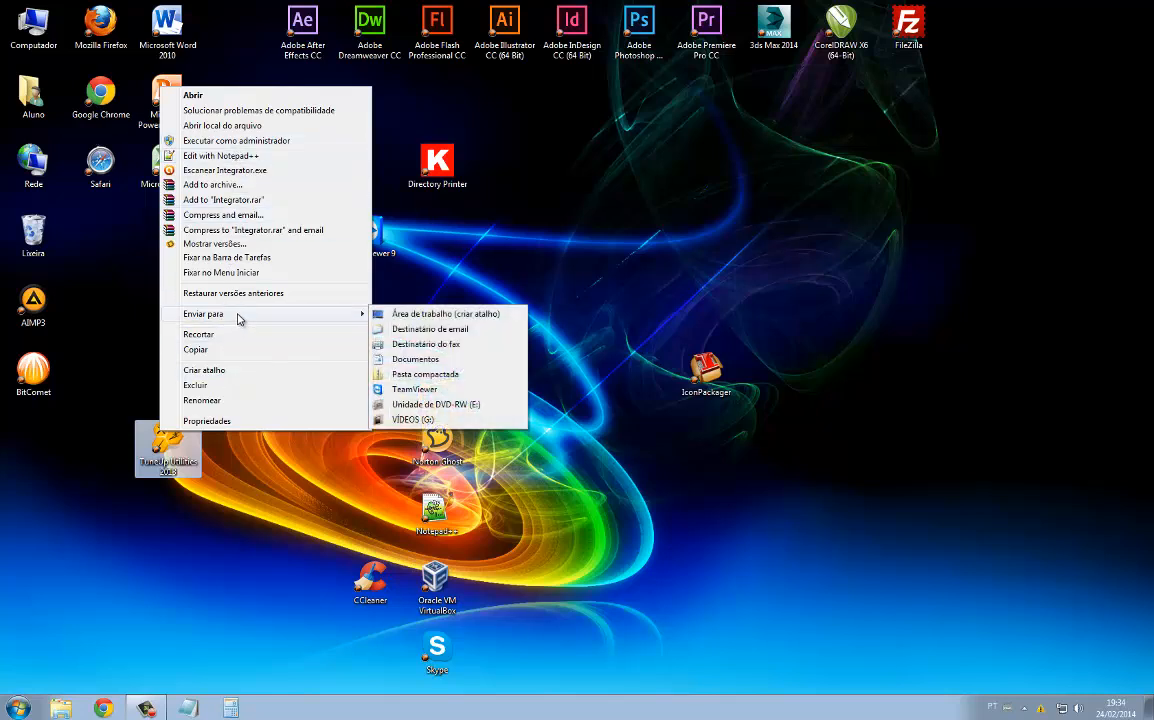
{"action": "left_click", "coordinate": [223, 273]}
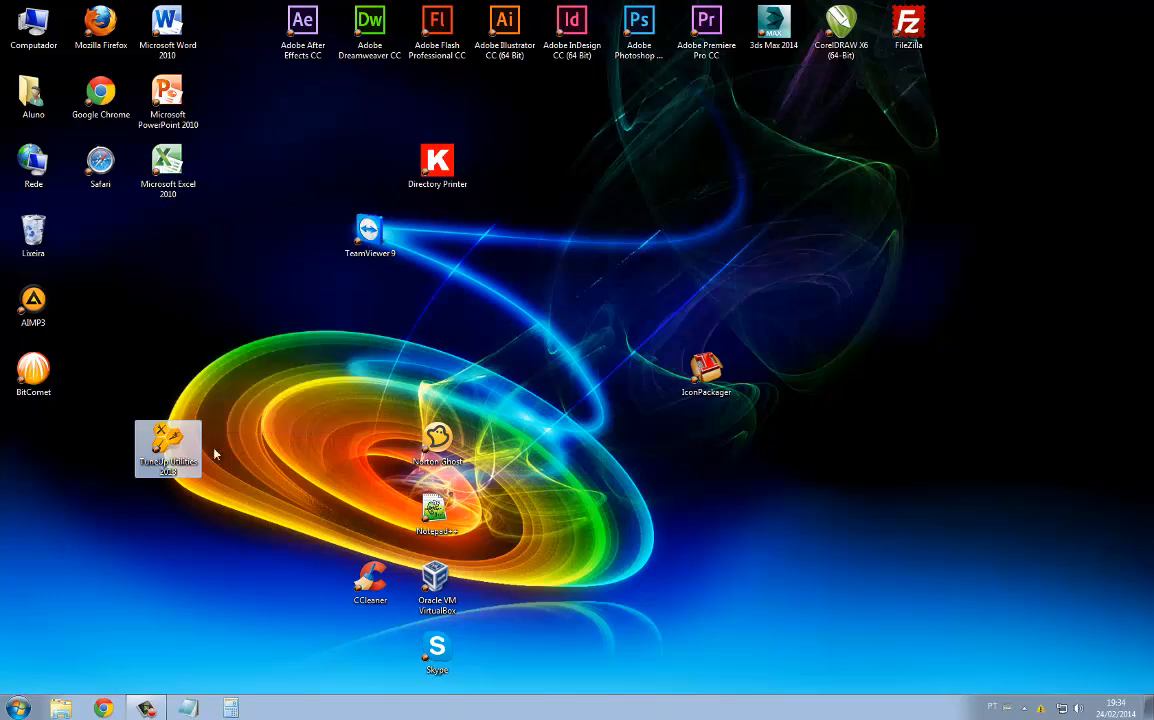
{"action": "left_click", "coordinate": [18, 708]}
{"action": "left_click", "coordinate": [18, 708]}
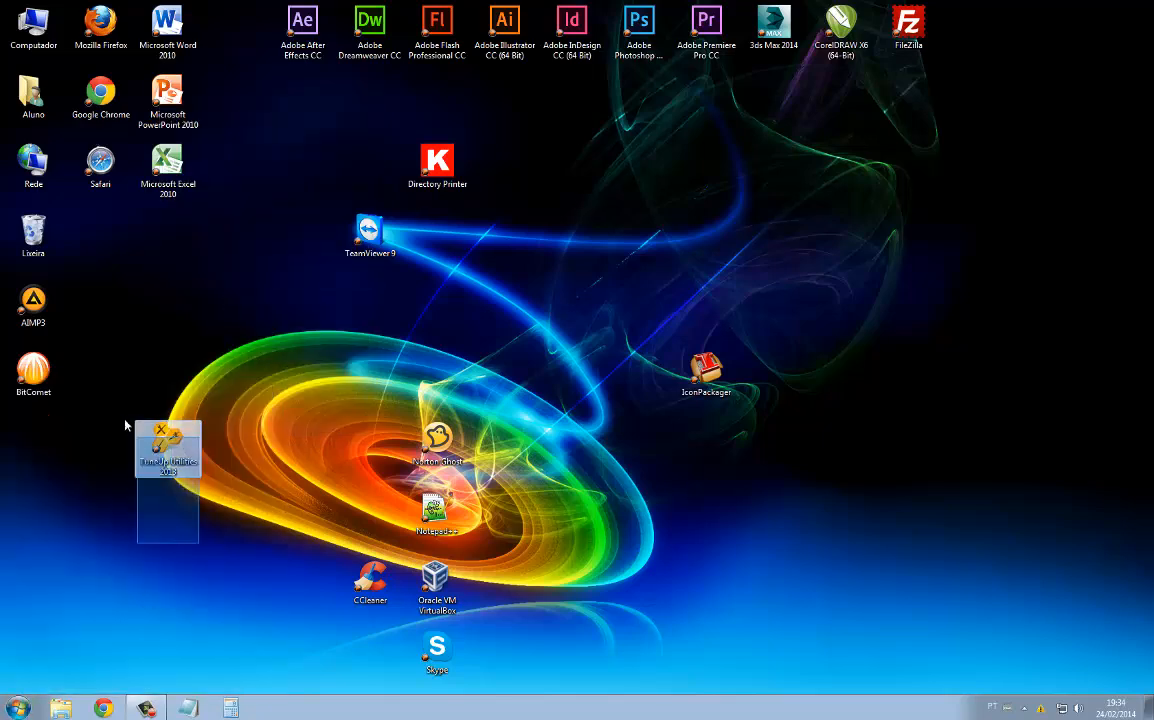
{"action": "key", "text": "Delete"}
{"action": "key", "text": "Return"}
Step: Pin CCleaner to the Start menu and delete its desktop shortcut
{"action": "right_click", "coordinate": [380, 571]}
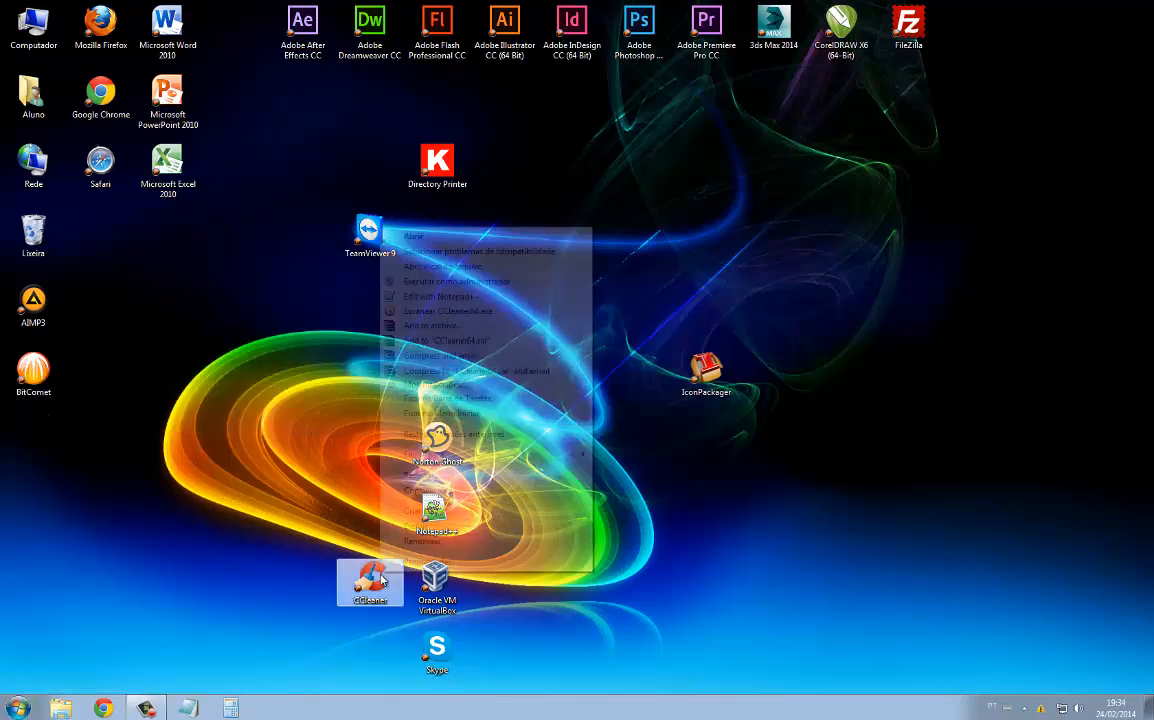
{"action": "left_click", "coordinate": [445, 414]}
{"action": "key", "text": "Delete"}
{"action": "key", "text": "Return"}
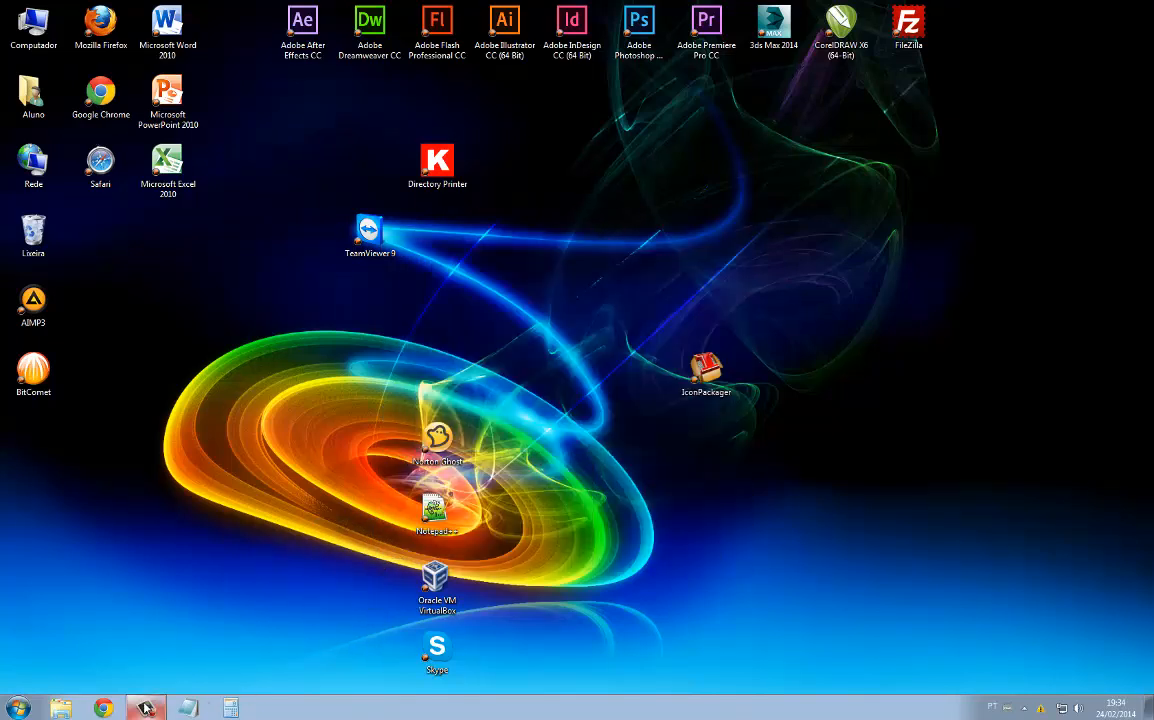
Step: Place Notepad++ after FileZilla in the top icon row and group IconPackager and Norton Ghost one above the other in a free area
{"action": "left_click_drag", "start_coordinate": [433, 510], "coordinate": [975, 28]}
{"action": "left_click_drag", "start_coordinate": [702, 371], "coordinate": [265, 379]}
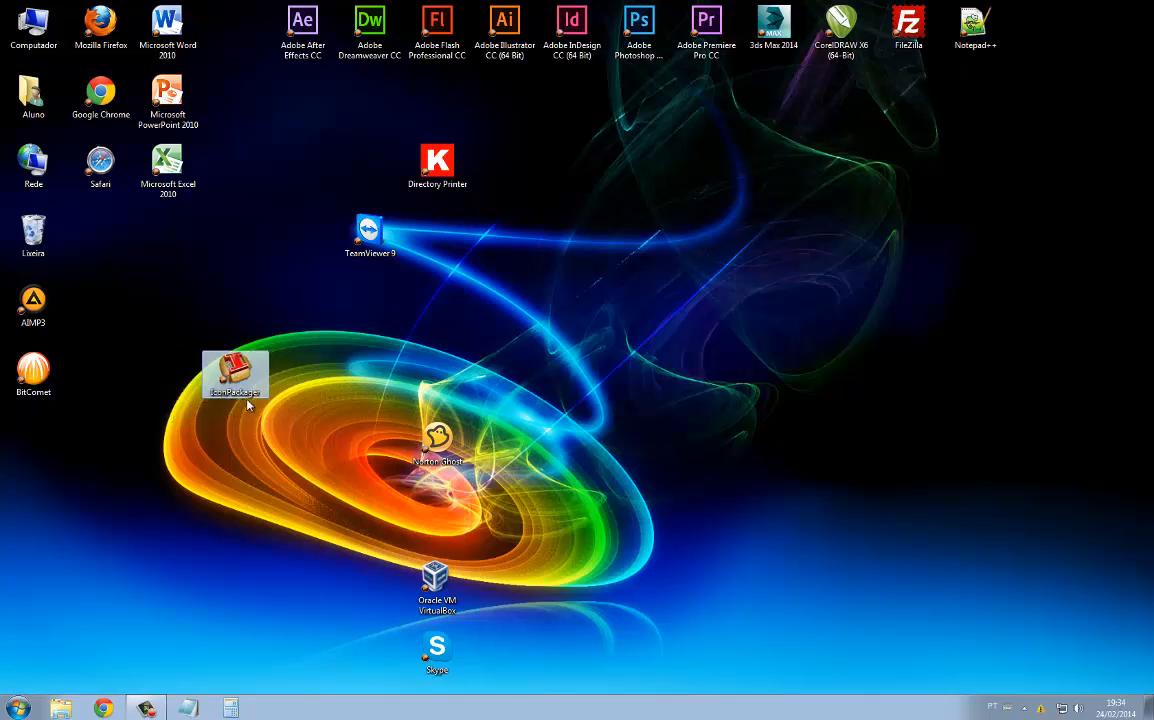
{"action": "left_click_drag", "start_coordinate": [437, 445], "coordinate": [233, 445]}
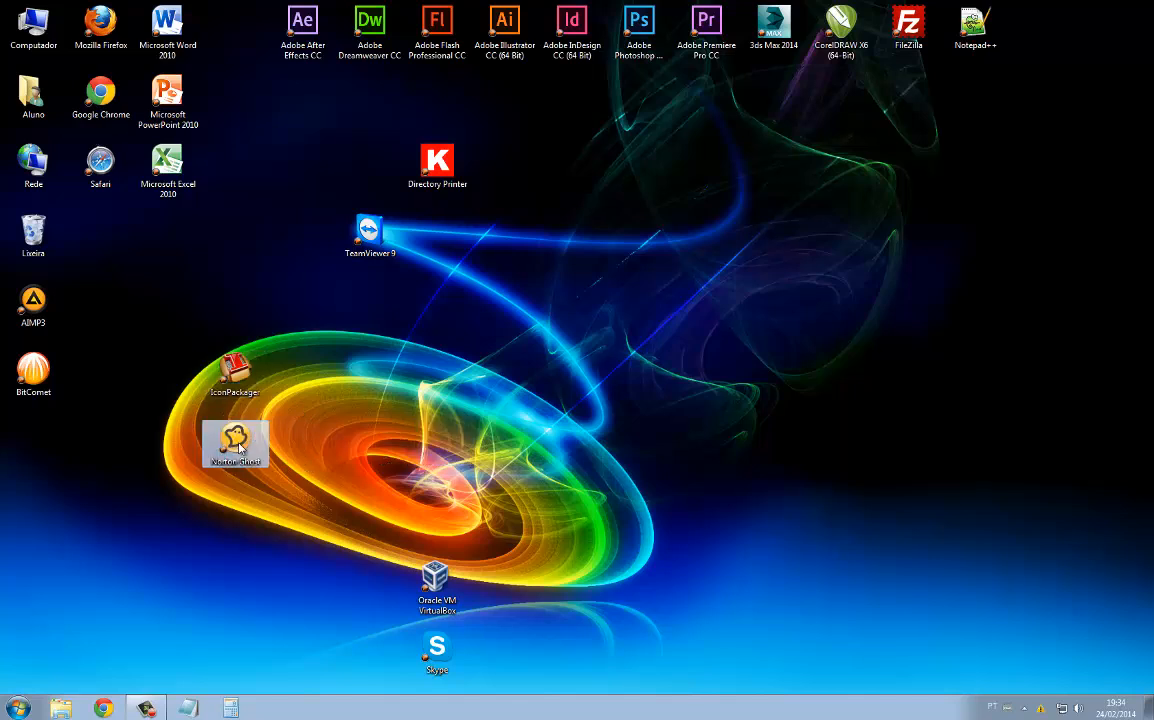
Step: Pin Norton Ghost and IconPackager to the Start menu and delete both desktop shortcuts
{"action": "right_click", "coordinate": [239, 448]}
{"action": "mouse_move", "coordinate": [327, 326]}
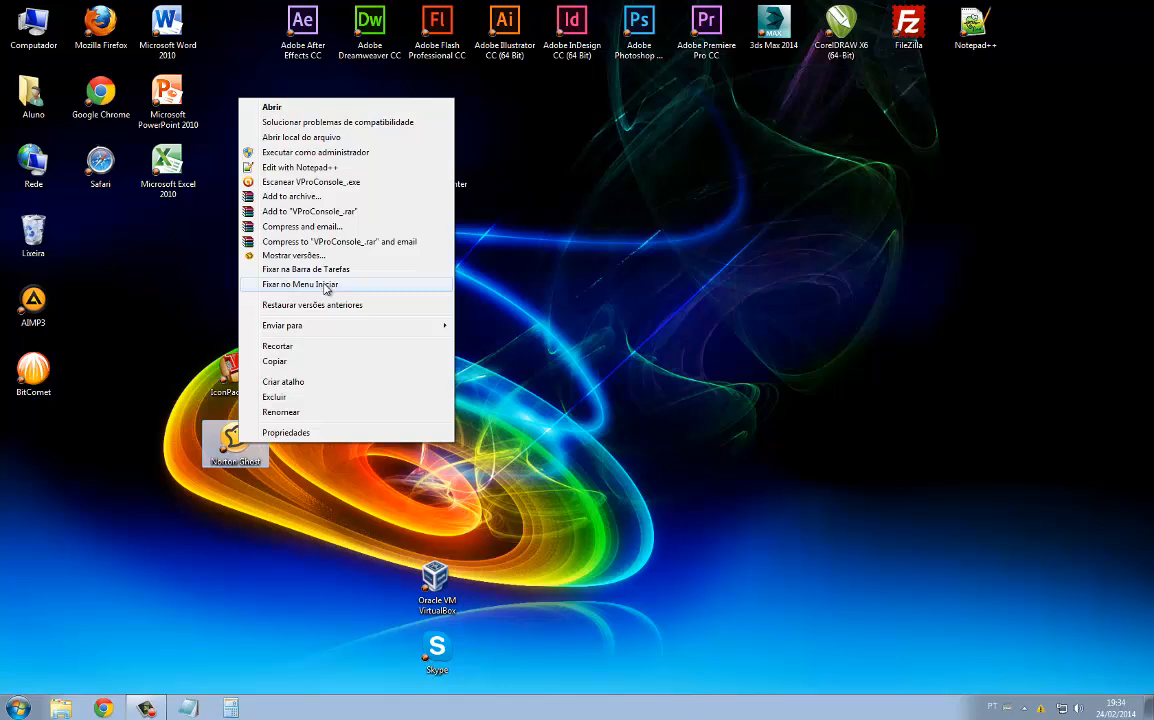
{"action": "left_click", "coordinate": [216, 341]}
{"action": "right_click", "coordinate": [241, 377]}
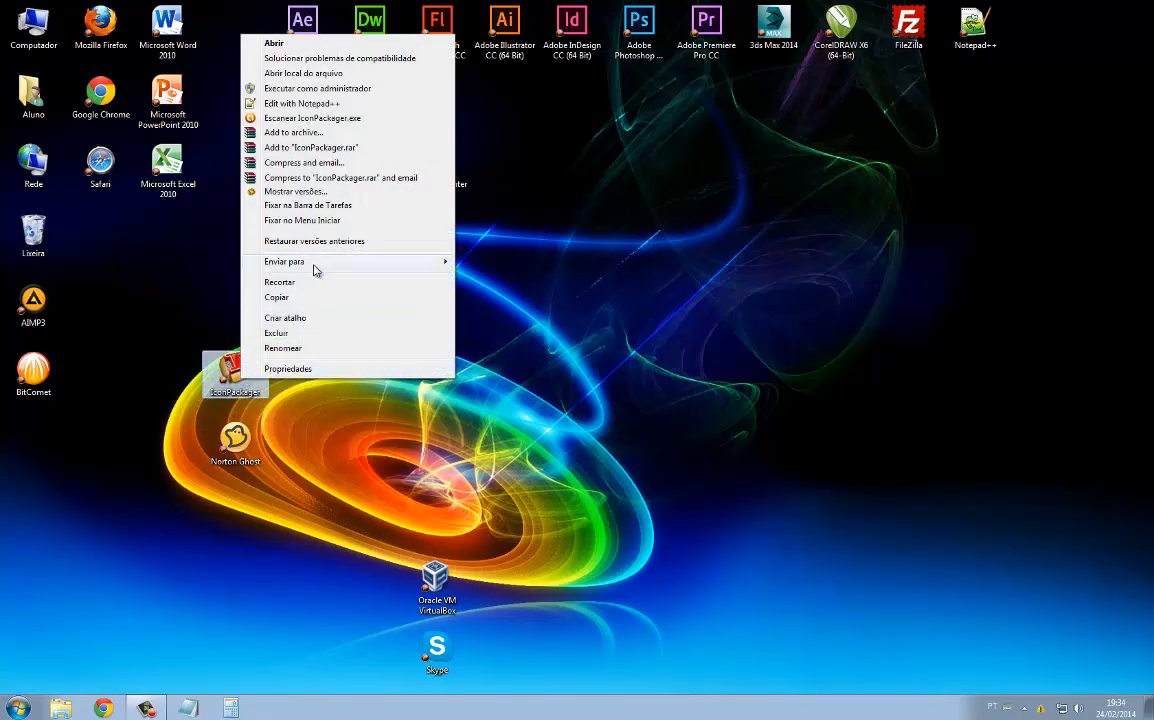
{"action": "mouse_move", "coordinate": [317, 261]}
{"action": "left_click", "coordinate": [302, 220]}
{"action": "left_click_drag", "start_coordinate": [185, 314], "coordinate": [278, 533]}
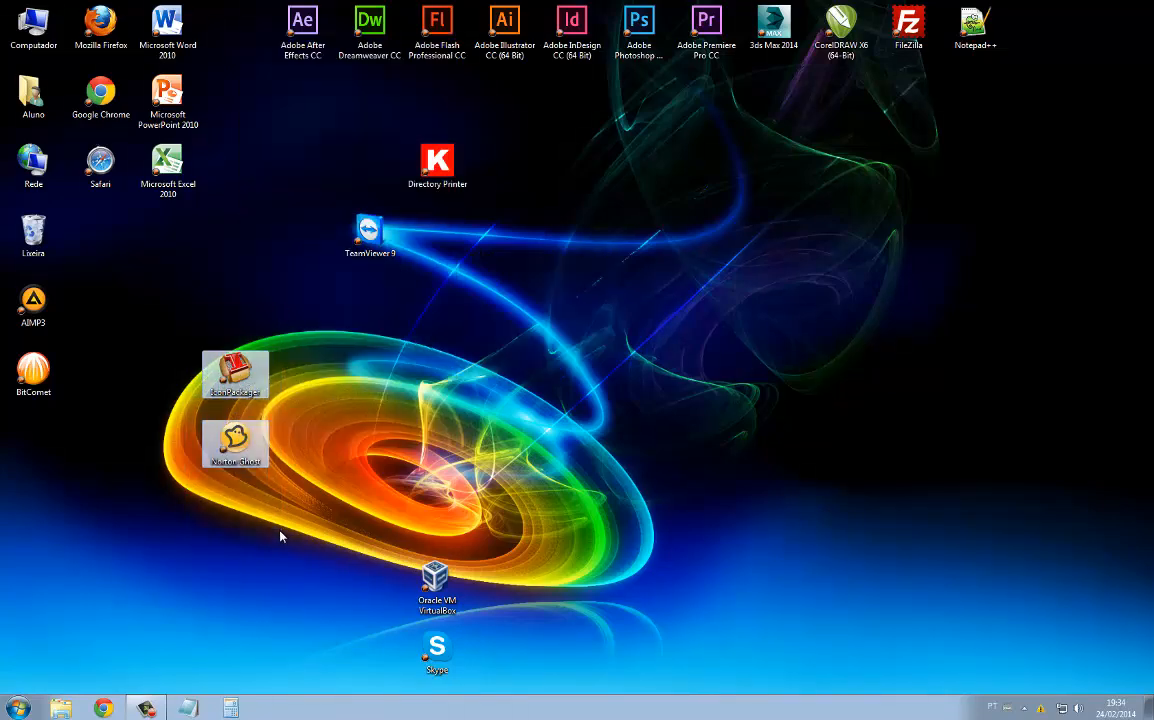
{"action": "key", "text": "Delete"}
{"action": "key", "text": "Return"}
Step: Stack Oracle VM VirtualBox, Skype and TeamViewer 9 below BitComet in the first icon column
{"action": "left_click_drag", "start_coordinate": [442, 586], "coordinate": [42, 448]}
{"action": "left_click", "coordinate": [437, 650]}
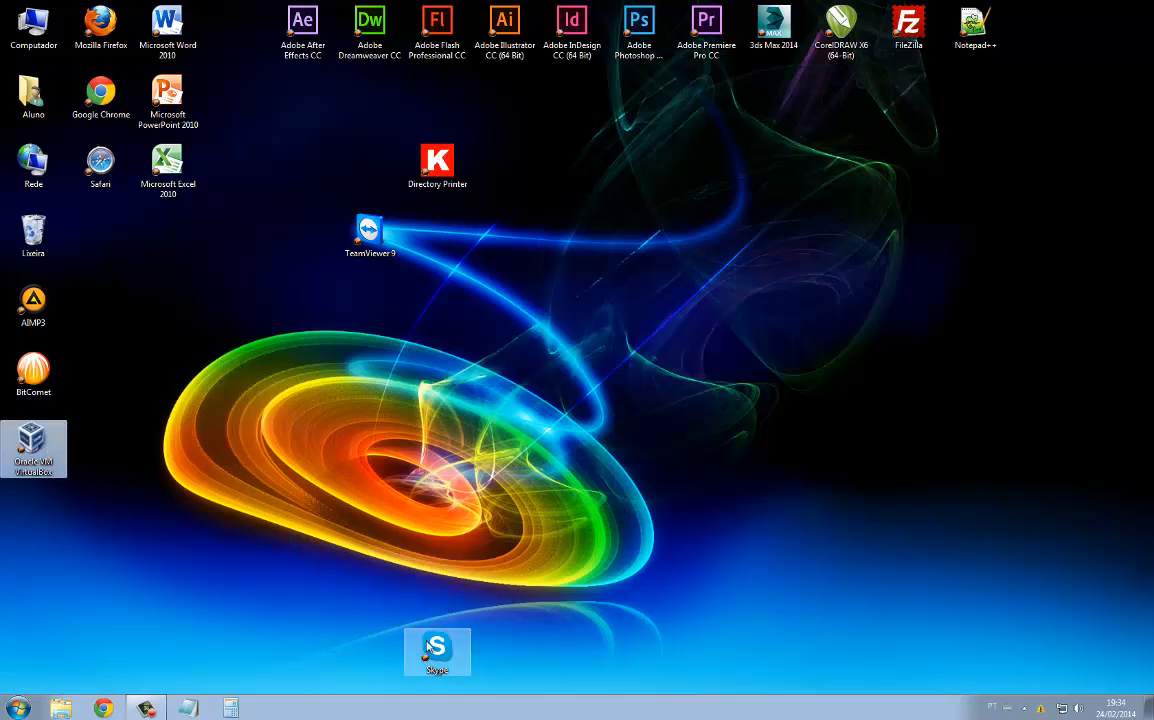
{"action": "left_click_drag", "start_coordinate": [437, 652], "coordinate": [38, 517]}
{"action": "left_click_drag", "start_coordinate": [368, 232], "coordinate": [30, 598]}
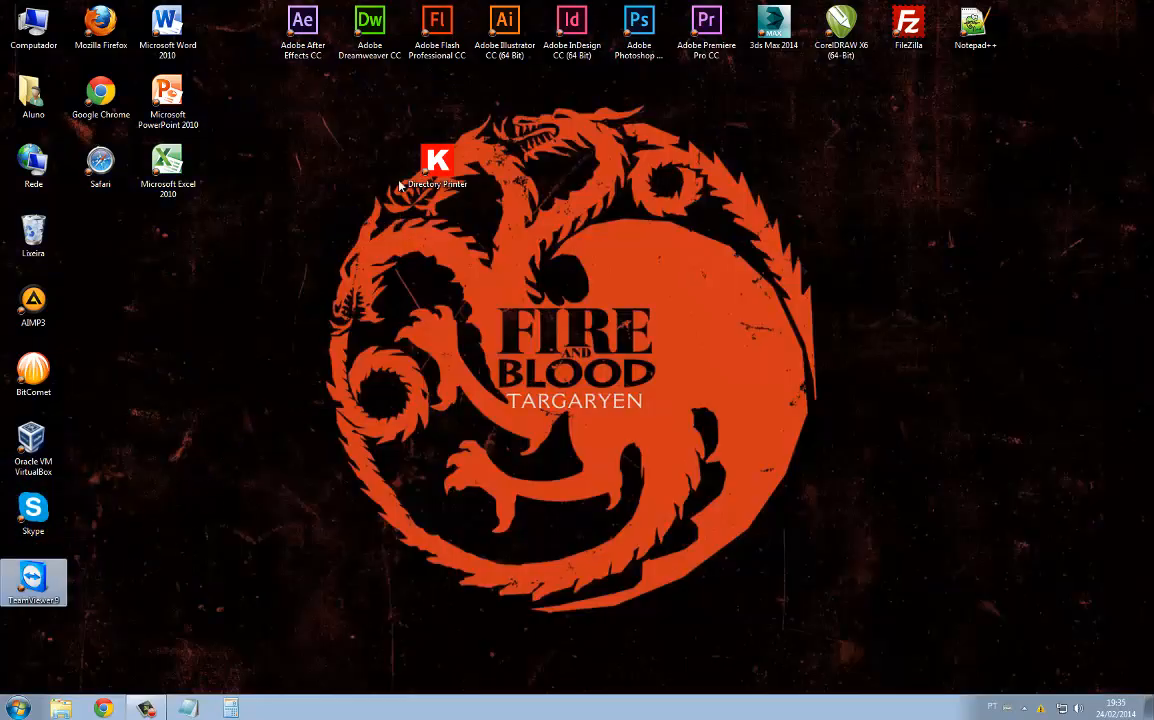
Step: Pin Directory Printer to the Start menu, delete its desktop shortcut, and check the pinned programs
{"action": "left_click_drag", "start_coordinate": [428, 177], "coordinate": [226, 377]}
{"action": "right_click", "coordinate": [240, 368]}
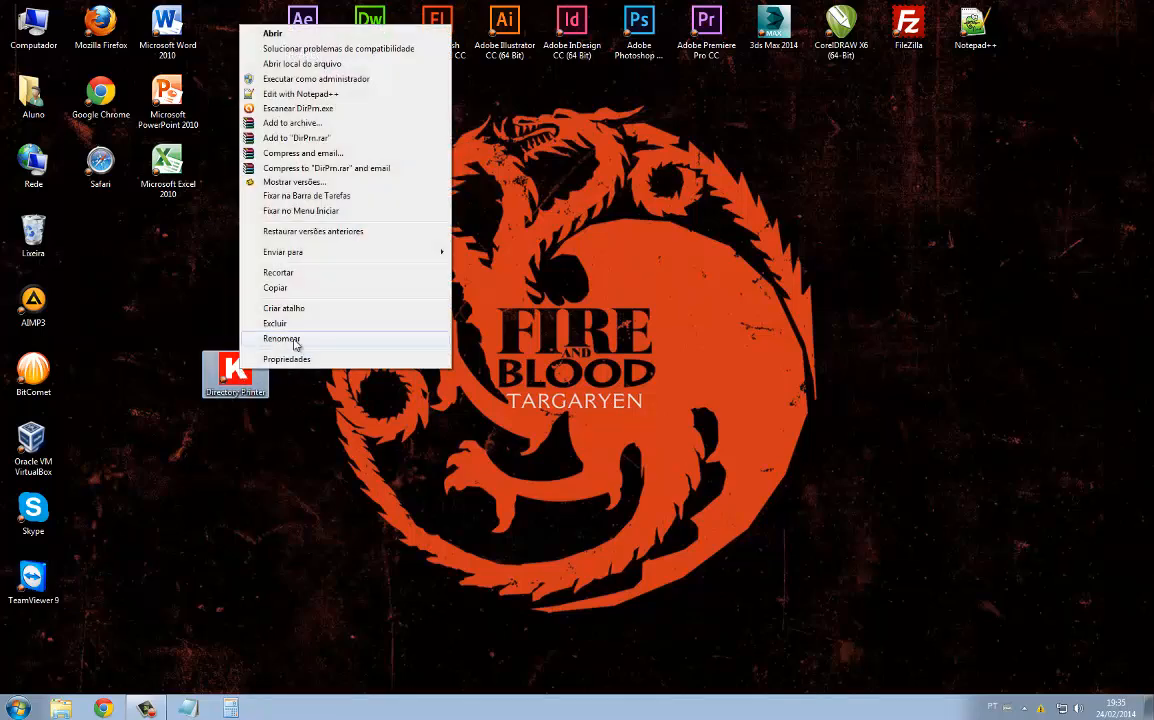
{"action": "left_click", "coordinate": [290, 210]}
{"action": "key", "text": "Delete"}
{"action": "key", "text": "Return"}
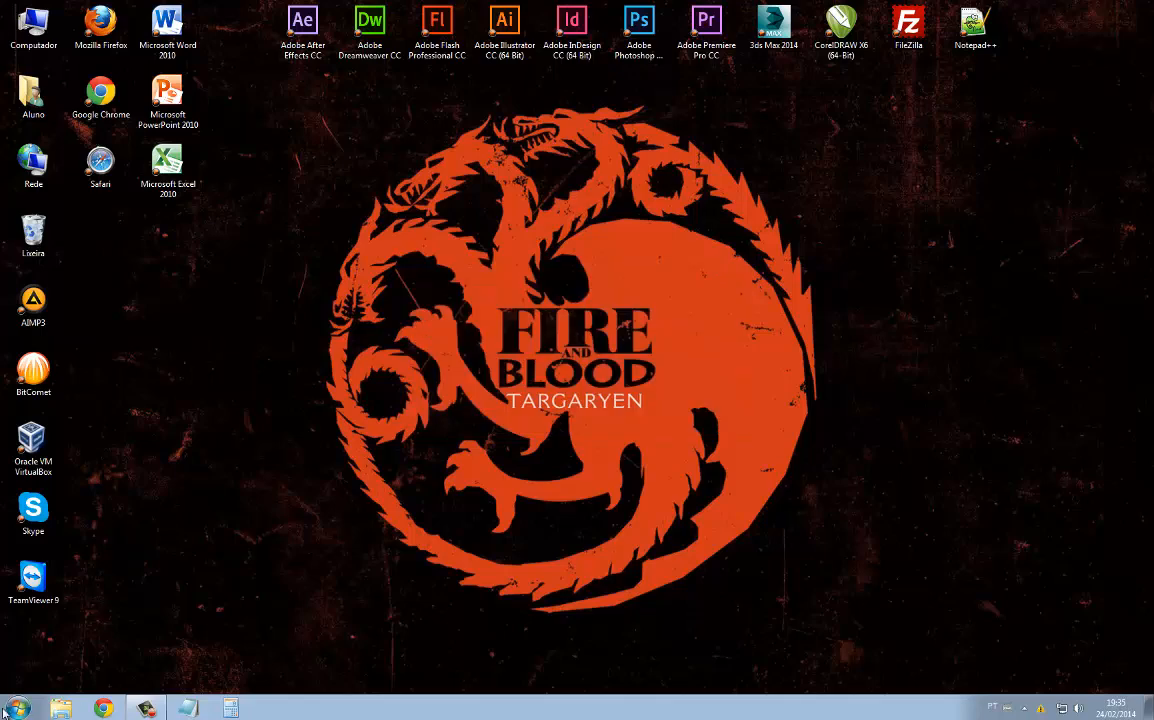
{"action": "left_click", "coordinate": [17, 708]}
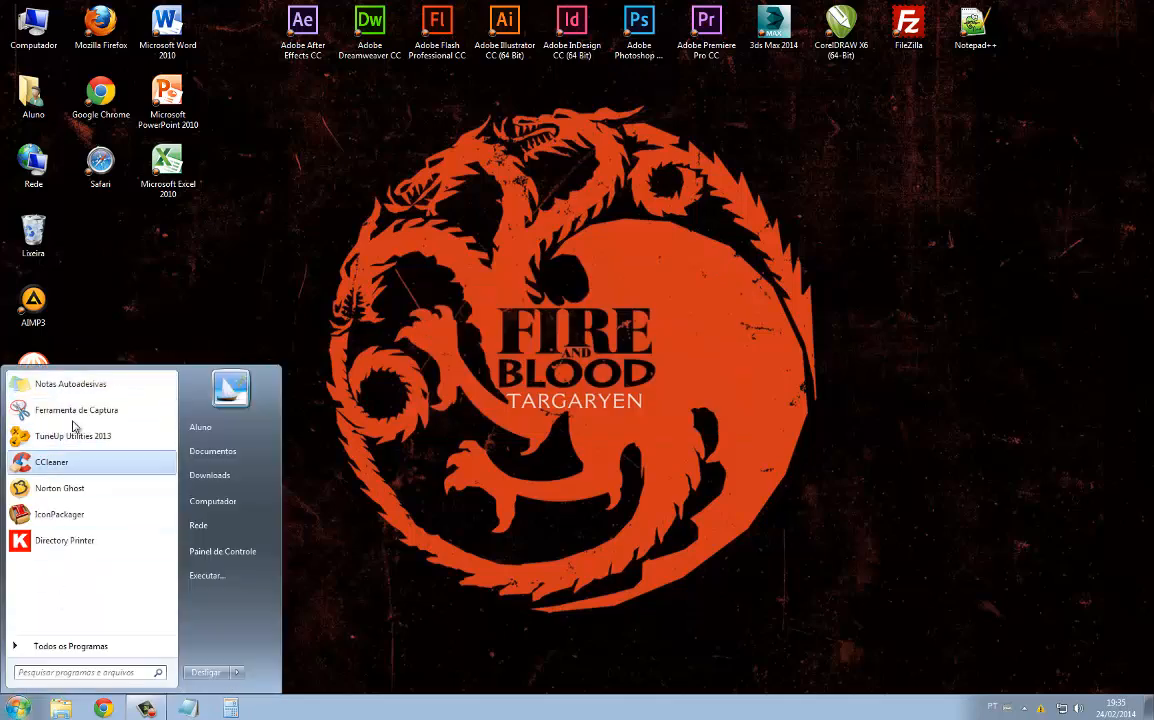
{"action": "left_click", "coordinate": [495, 330]}
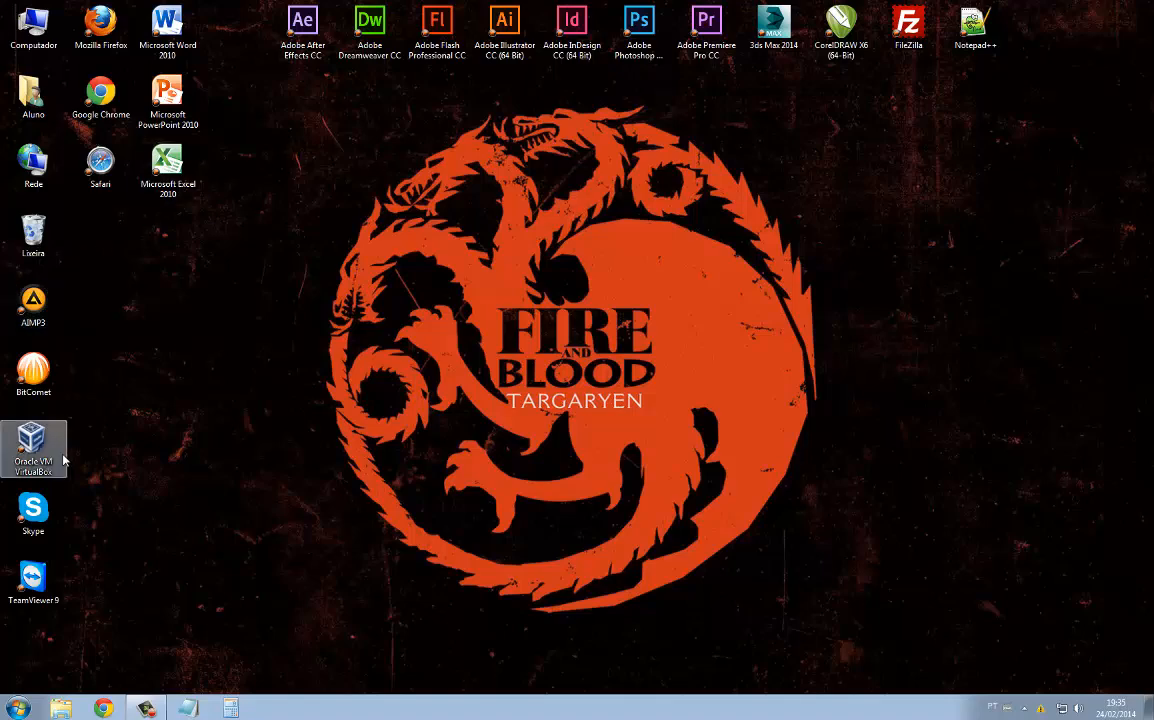
Step: Launch IconPackager from the Start menu, allowing it to run despite the security warning
{"action": "key", "text": "super"}
{"action": "left_click", "coordinate": [58, 516]}
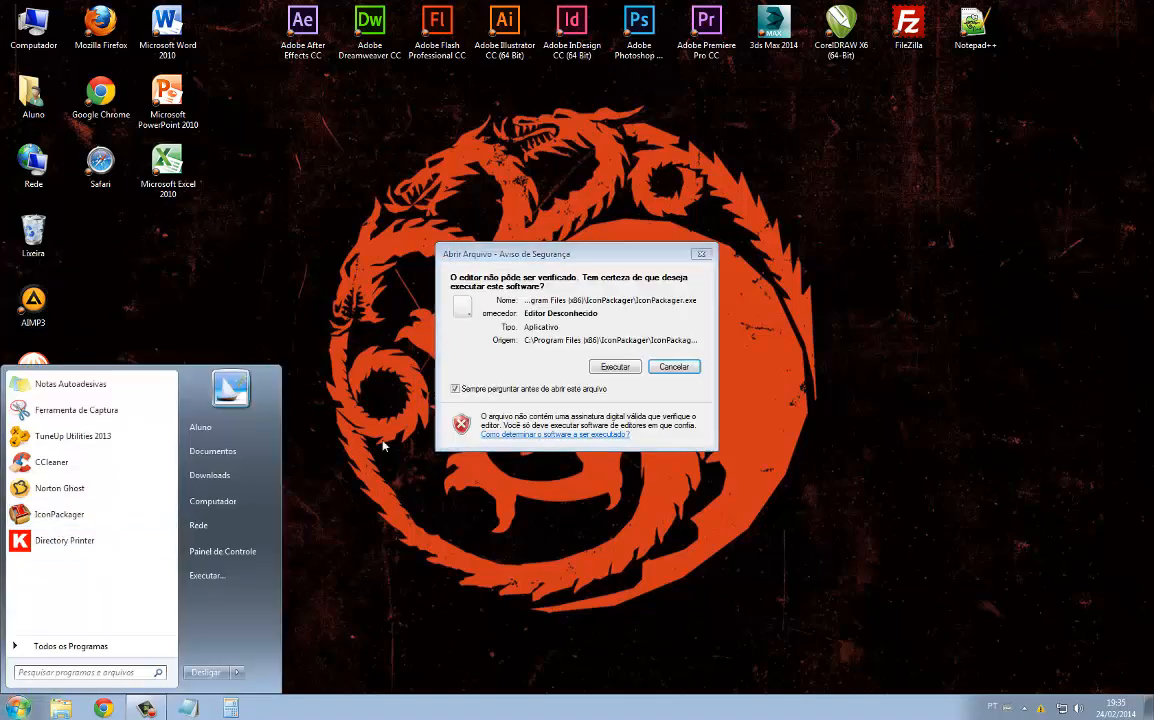
{"action": "left_click", "coordinate": [616, 368]}
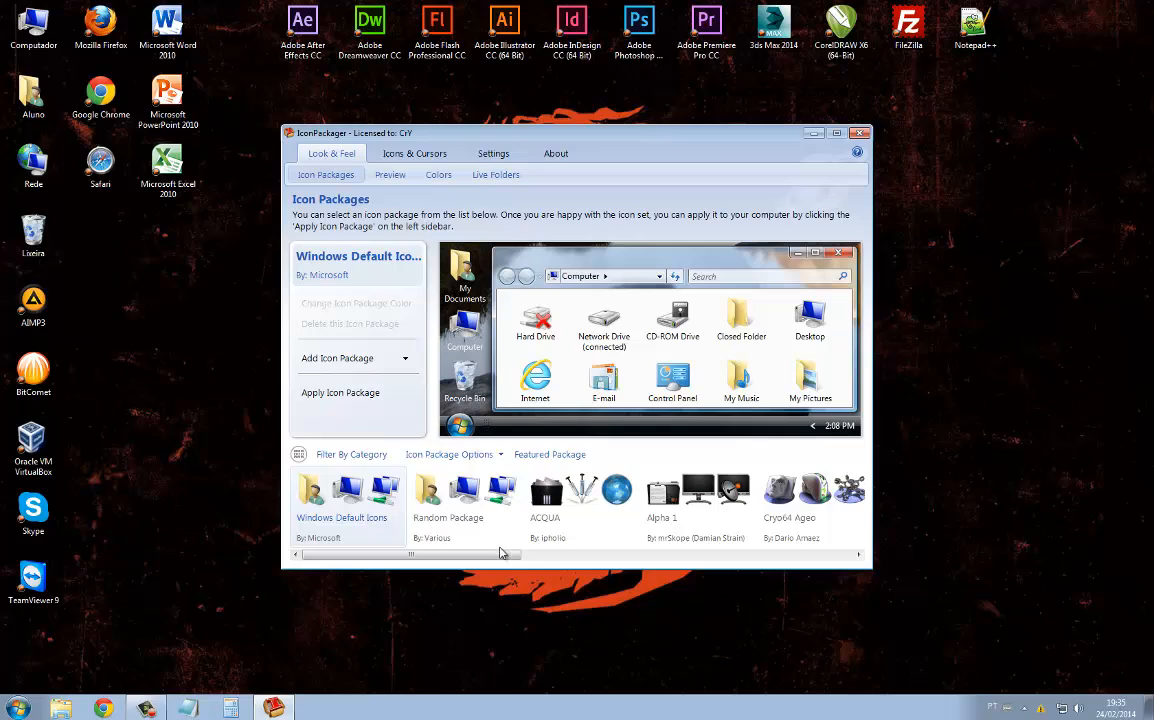
Step: Apply the Flash Live icon package, allowing the desktop and taskbar to restart
{"action": "left_click_drag", "start_coordinate": [518, 556], "coordinate": [685, 556]}
{"action": "left_click", "coordinate": [559, 503]}
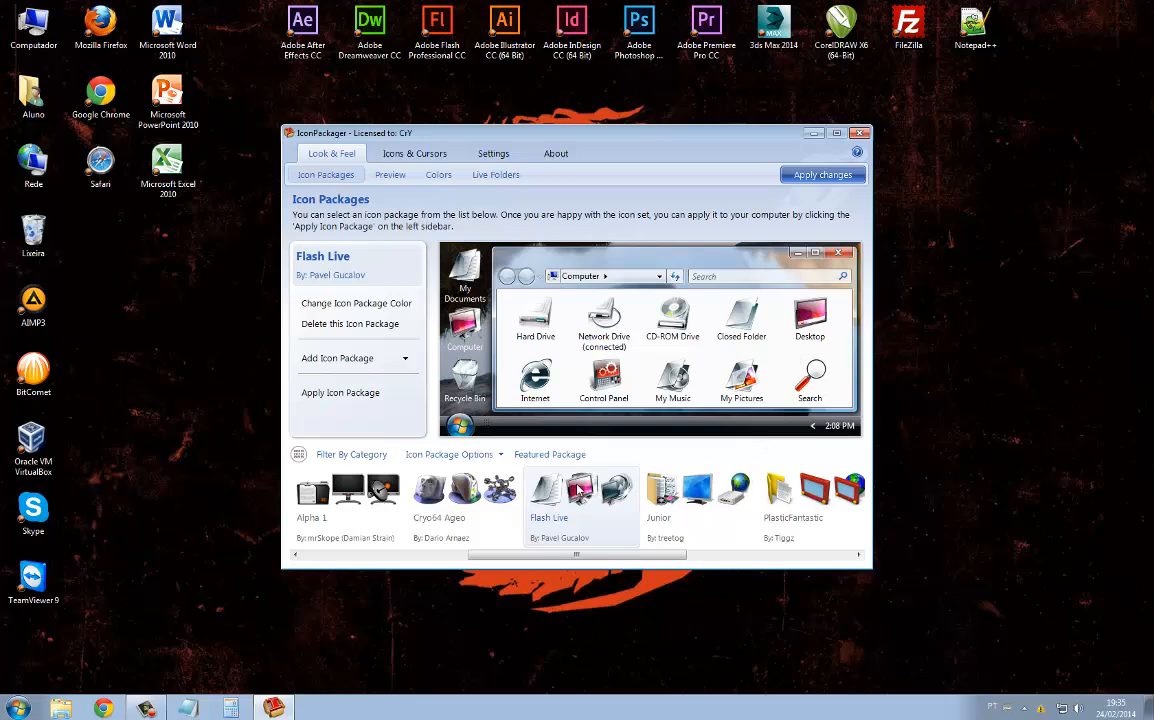
{"action": "left_click", "coordinate": [822, 175]}
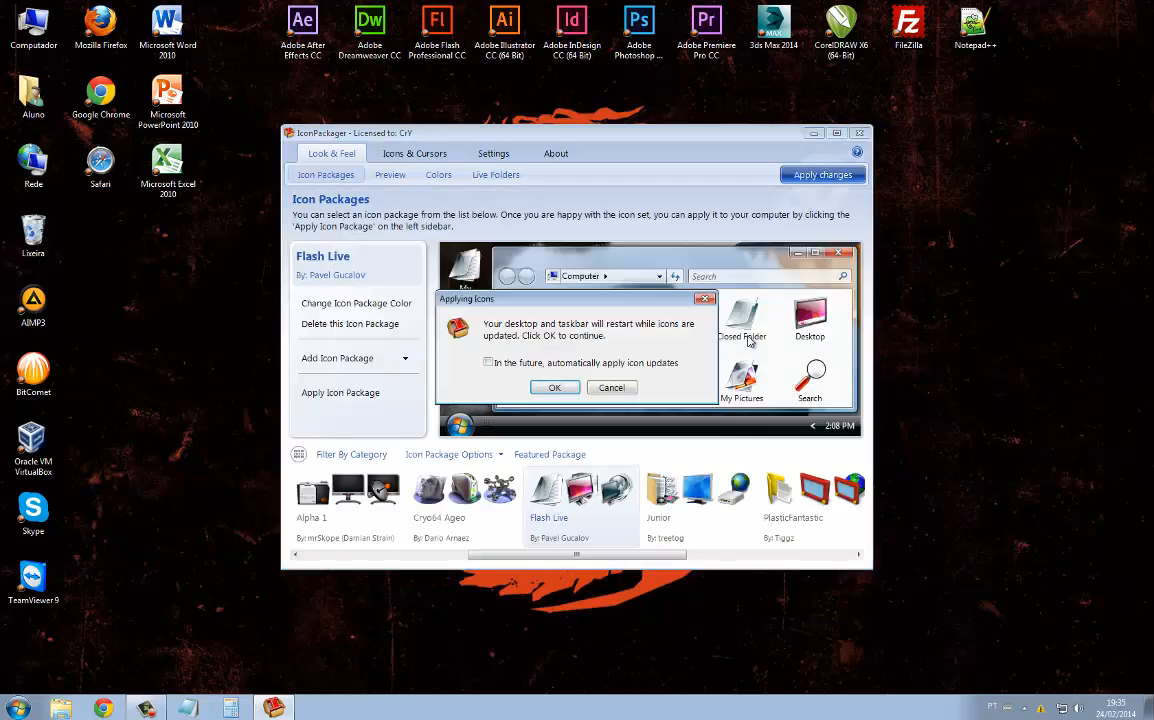
{"action": "left_click", "coordinate": [553, 388]}
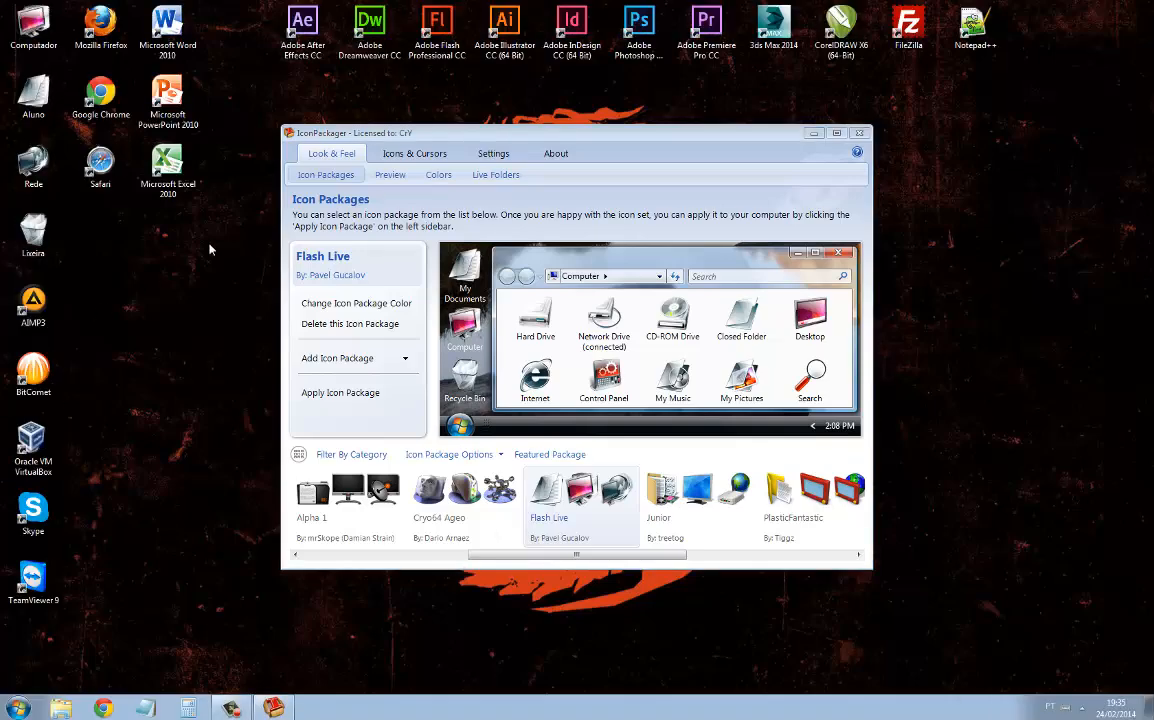
Step: Inspect the icons in the Aluno folder and show the Documents library's folders as large icons
{"action": "double_click", "coordinate": [38, 92]}
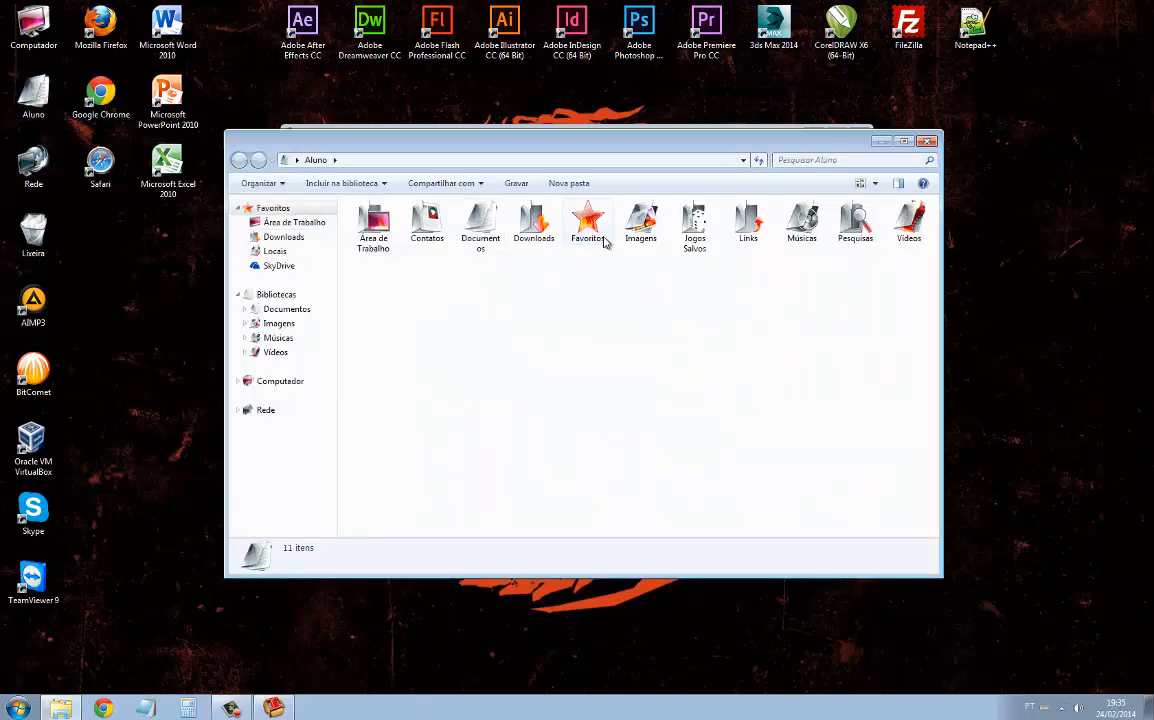
{"action": "left_click", "coordinate": [309, 318]}
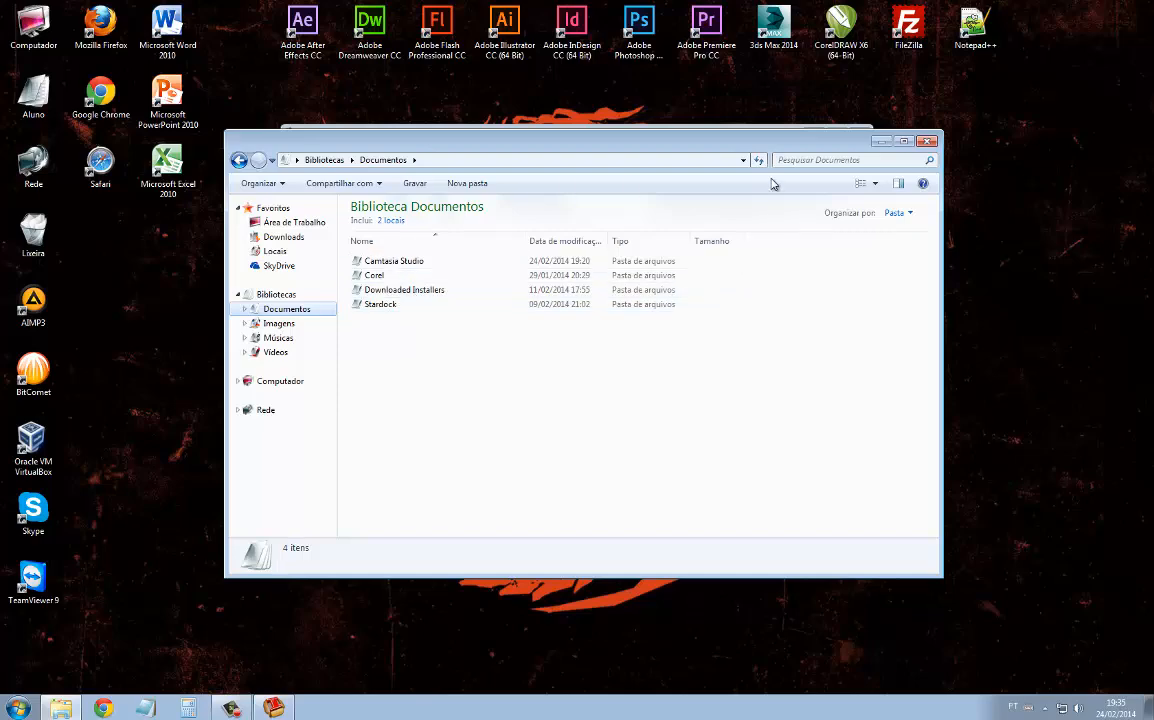
{"action": "left_click", "coordinate": [862, 183]}
{"action": "left_click", "coordinate": [932, 90]}
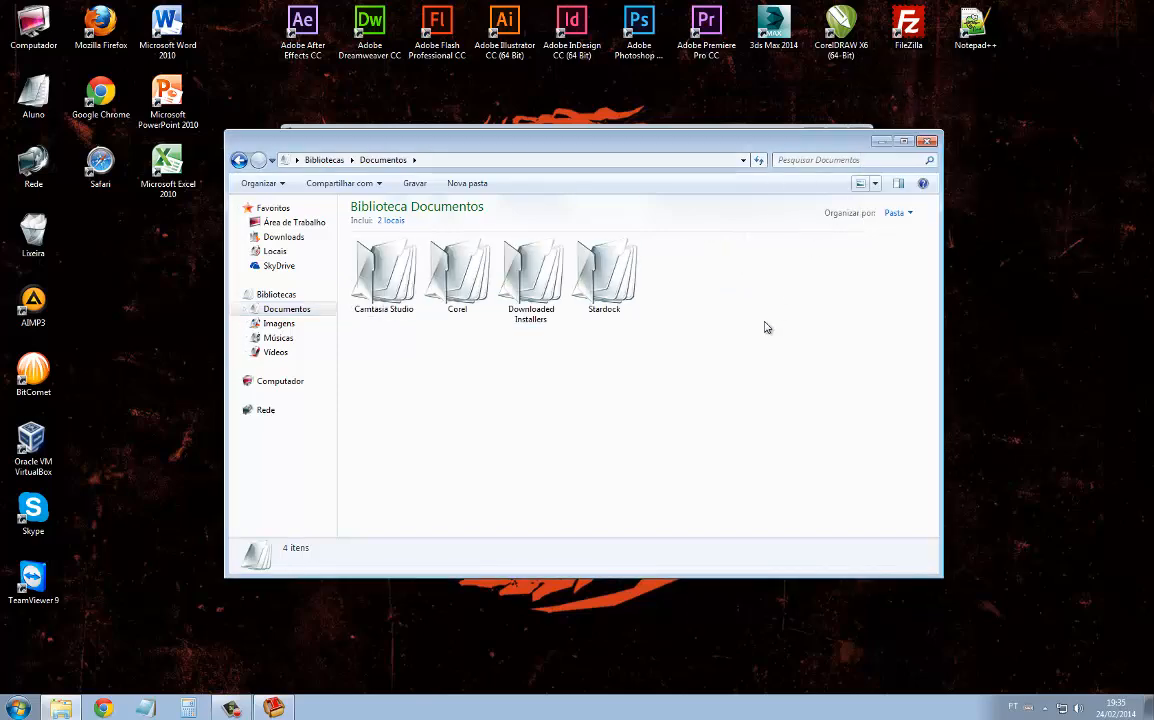
{"action": "left_click", "coordinate": [929, 140]}
Step: Apply the Alpha 1 icon package, allowing the desktop and taskbar to restart, and close IconPackager
{"action": "left_click_drag", "start_coordinate": [500, 132], "coordinate": [501, 104]}
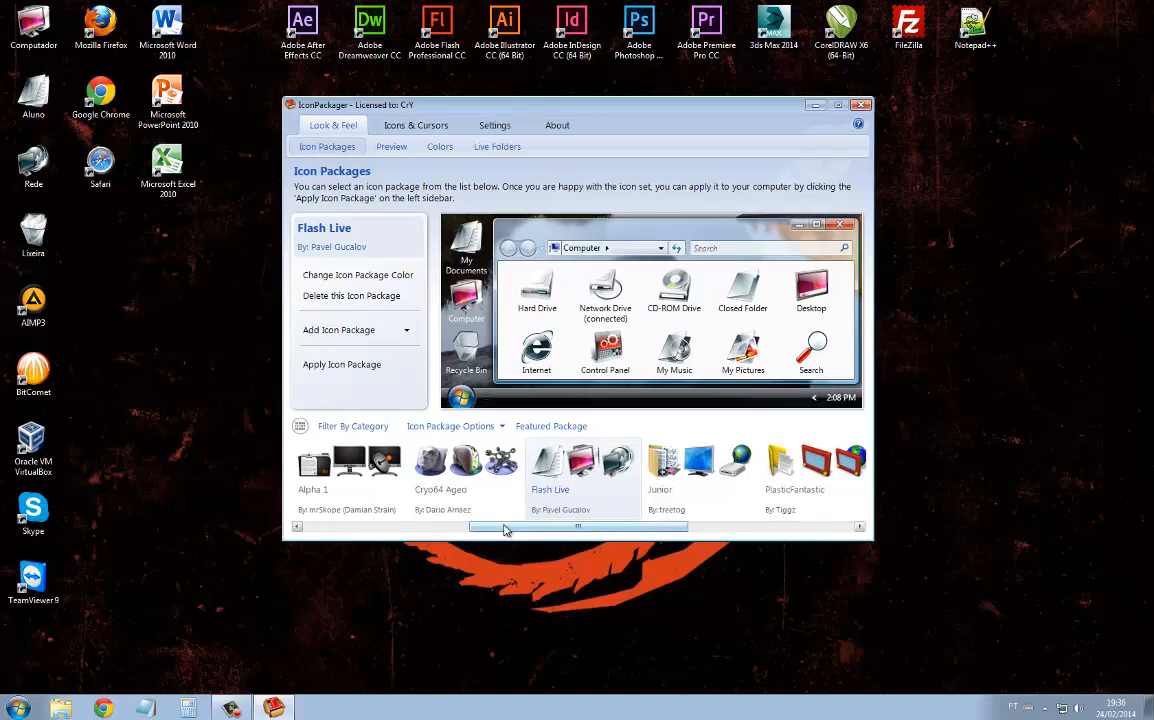
{"action": "left_click_drag", "start_coordinate": [503, 527], "coordinate": [393, 539]}
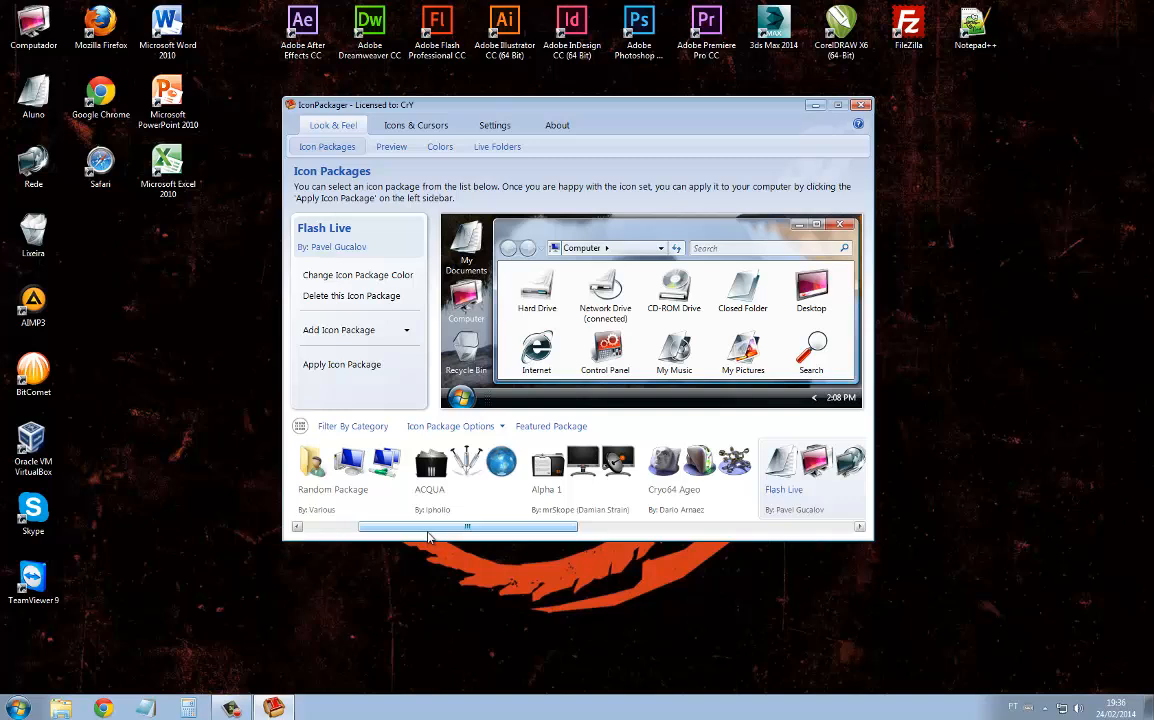
{"action": "left_click", "coordinate": [547, 507]}
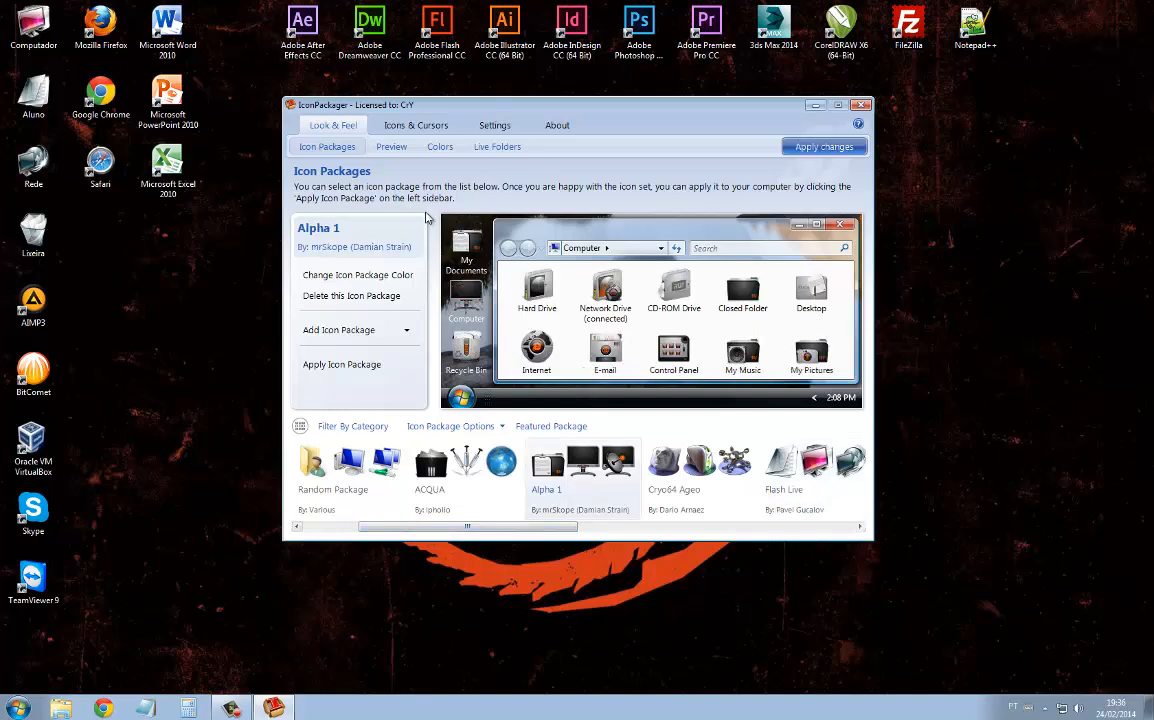
{"action": "left_click", "coordinate": [805, 147]}
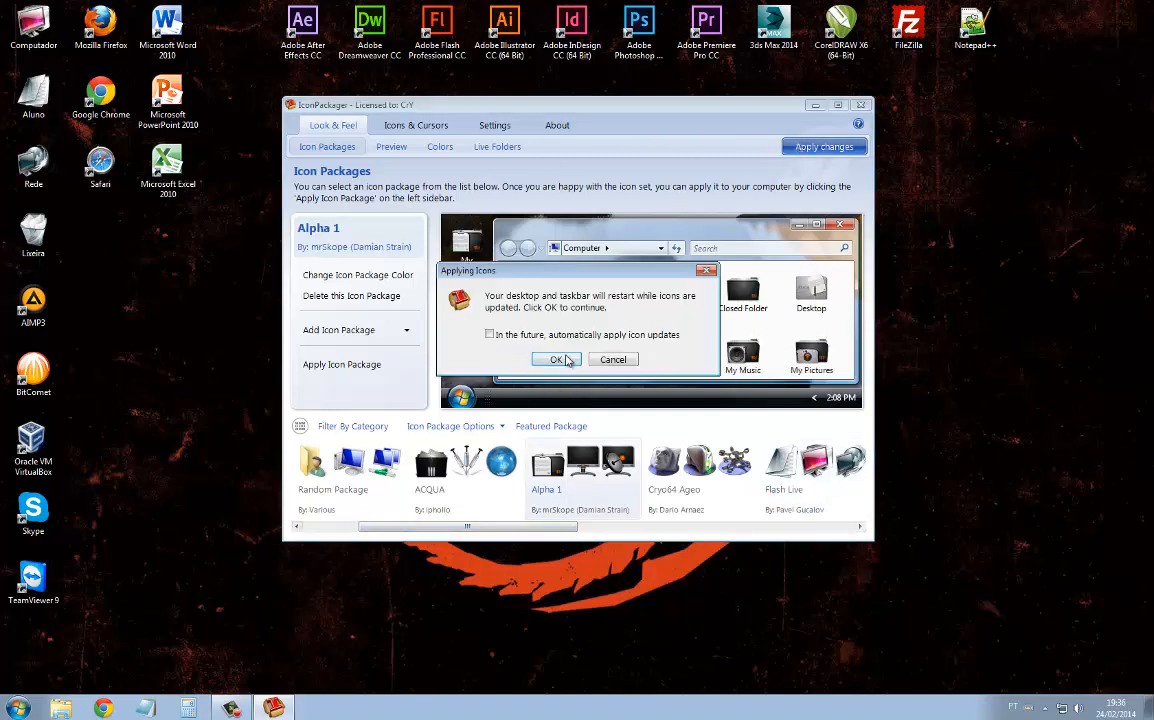
{"action": "key", "text": "Return"}
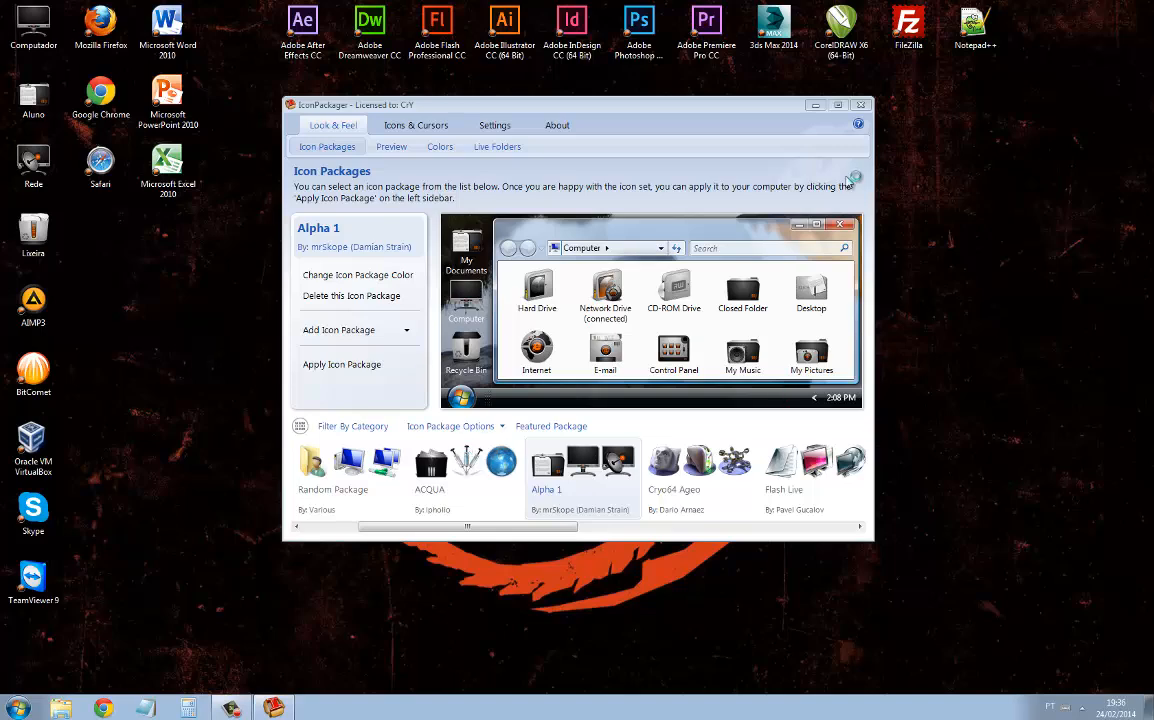
{"action": "left_click", "coordinate": [860, 104]}
Step: Open the Documents library from the Start menu to examine how its folder icons look
{"action": "left_click", "coordinate": [18, 707]}
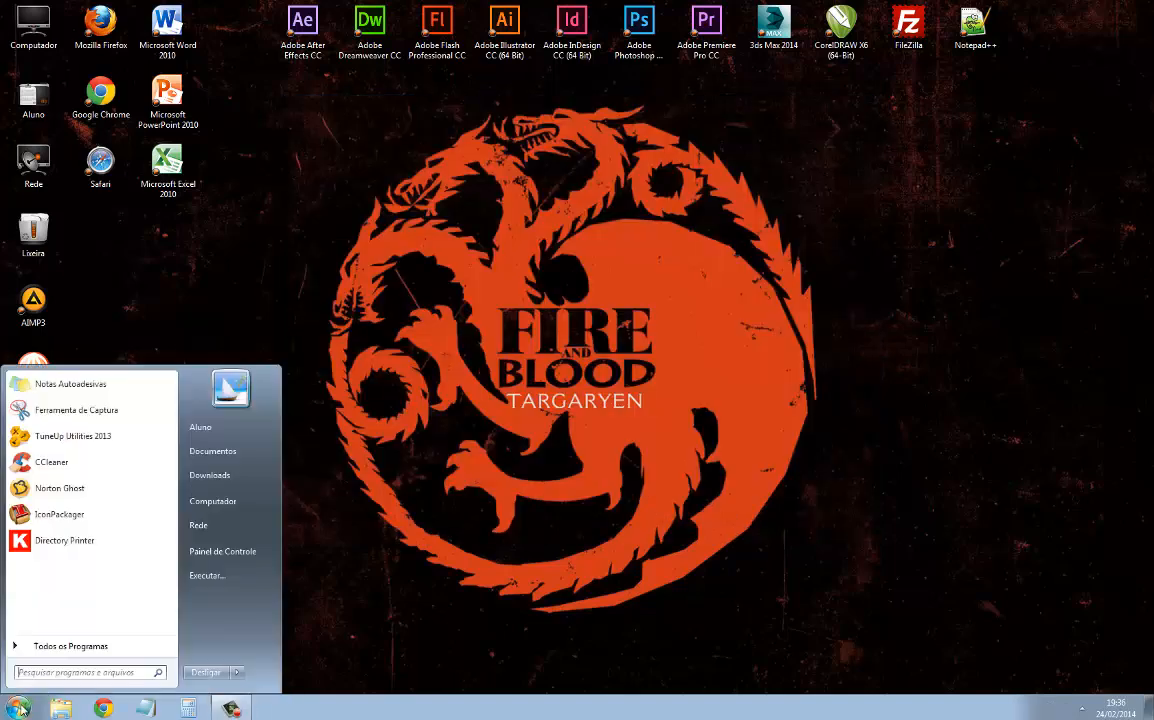
{"action": "left_click", "coordinate": [210, 440]}
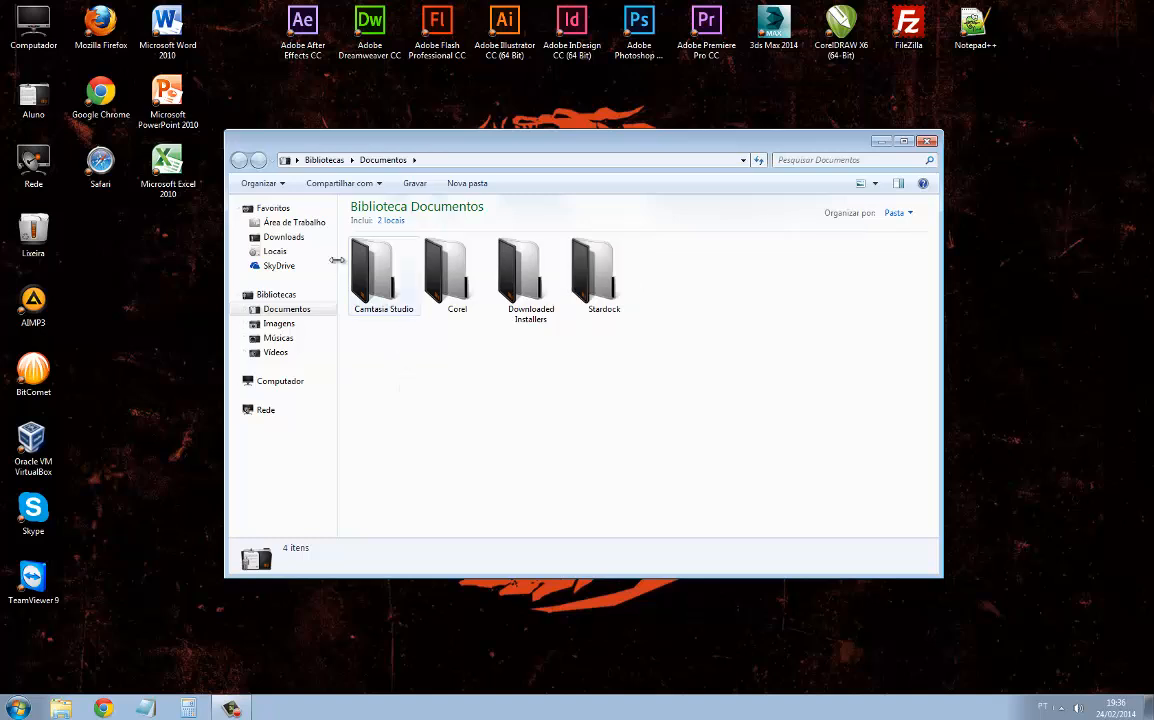
{"action": "left_click", "coordinate": [880, 141]}
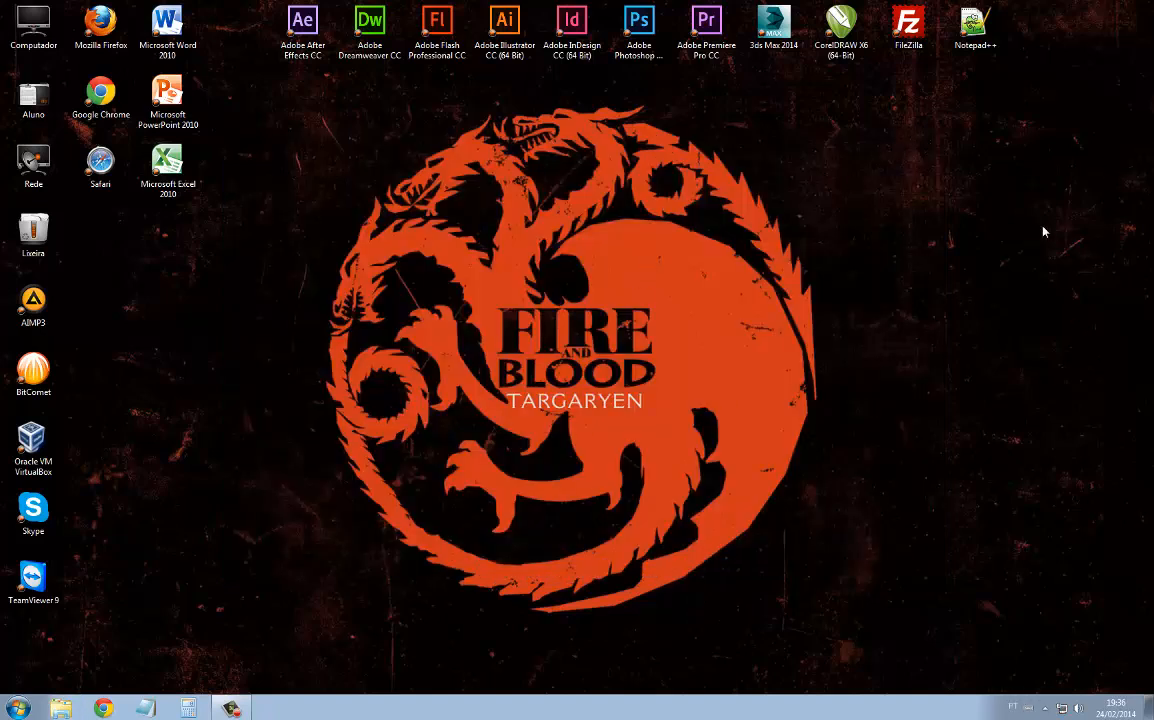
Step: Add the Relógio gadget to the desktop and move it further down along the desktop's right edge
{"action": "right_click", "coordinate": [945, 193]}
{"action": "left_click", "coordinate": [972, 361]}
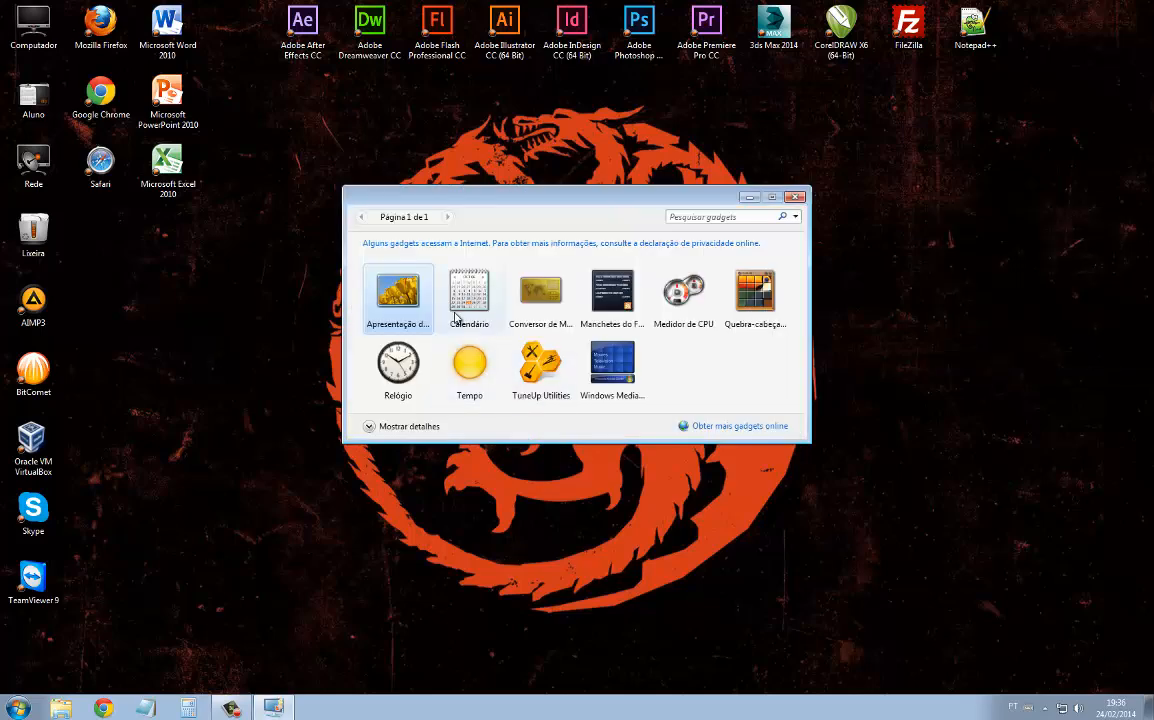
{"action": "left_click", "coordinate": [400, 370]}
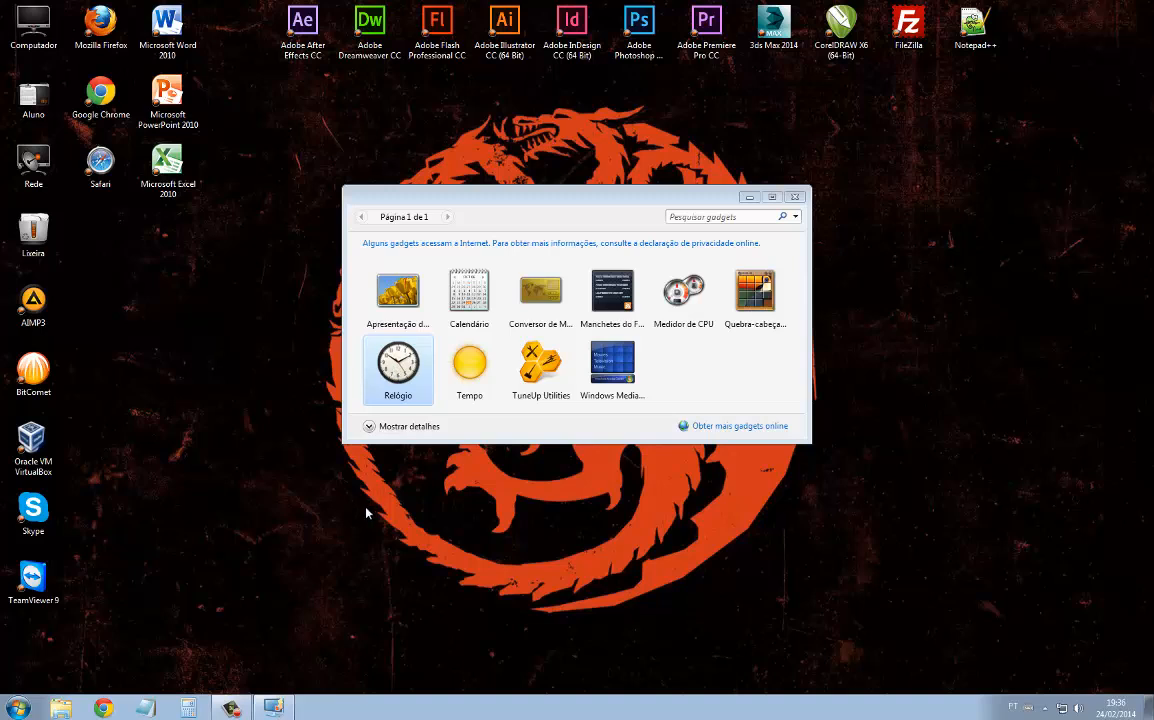
{"action": "right_click", "coordinate": [866, 234]}
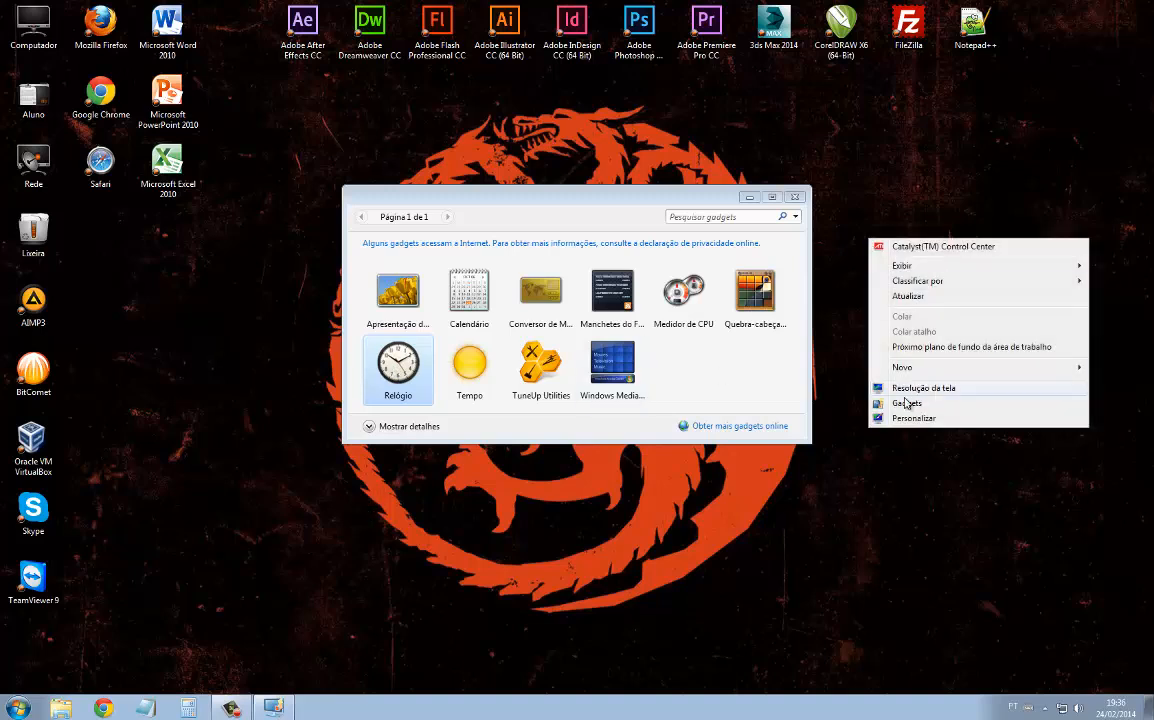
{"action": "double_click", "coordinate": [385, 393]}
{"action": "left_click", "coordinate": [413, 370]}
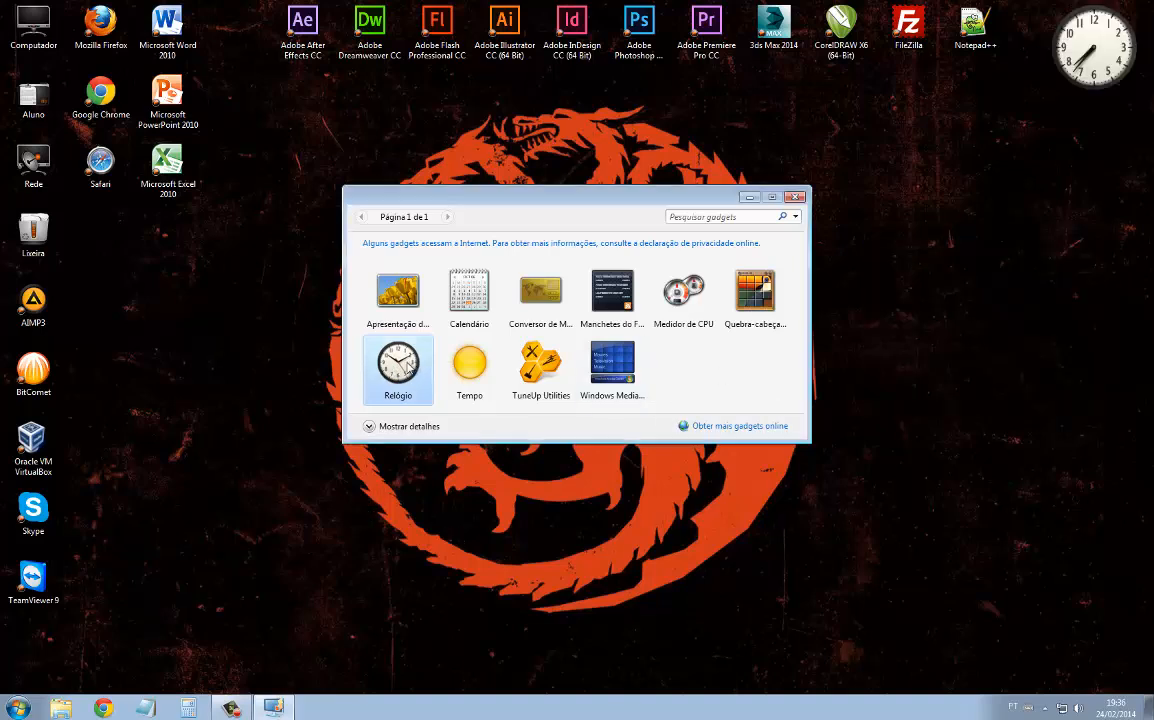
{"action": "left_click_drag", "start_coordinate": [1120, 62], "coordinate": [1120, 205]}
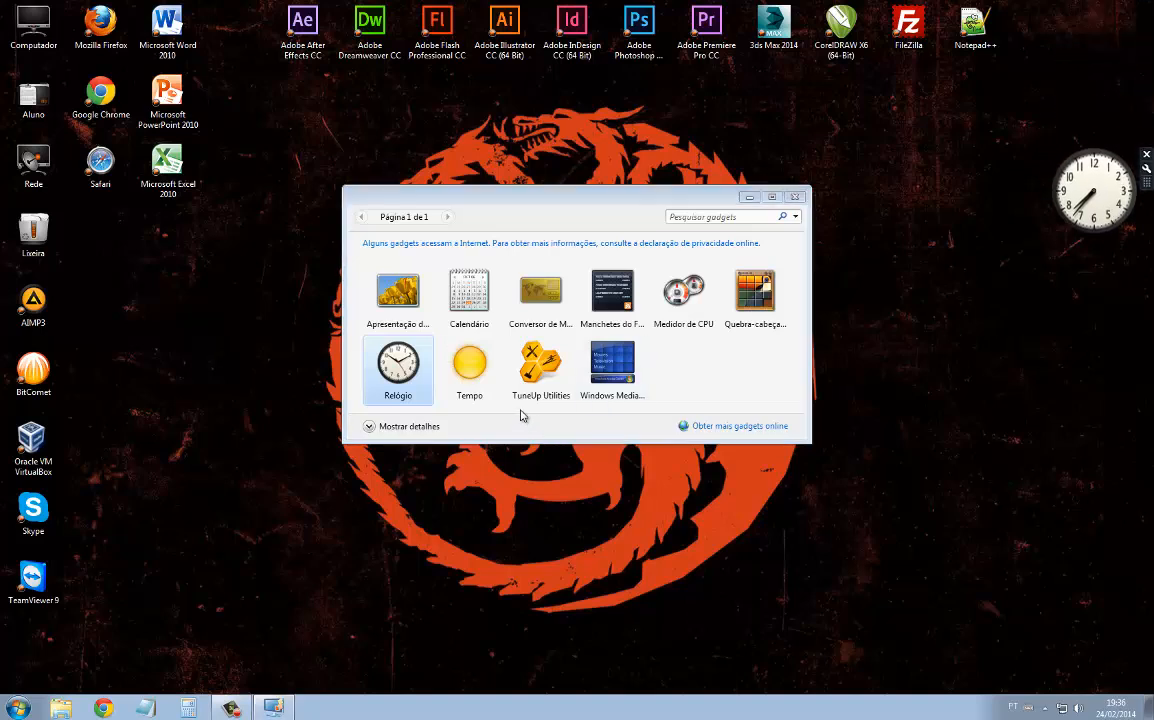
Step: Add the Tempo gadget to the desktop from the gadget gallery
{"action": "left_click", "coordinate": [472, 368]}
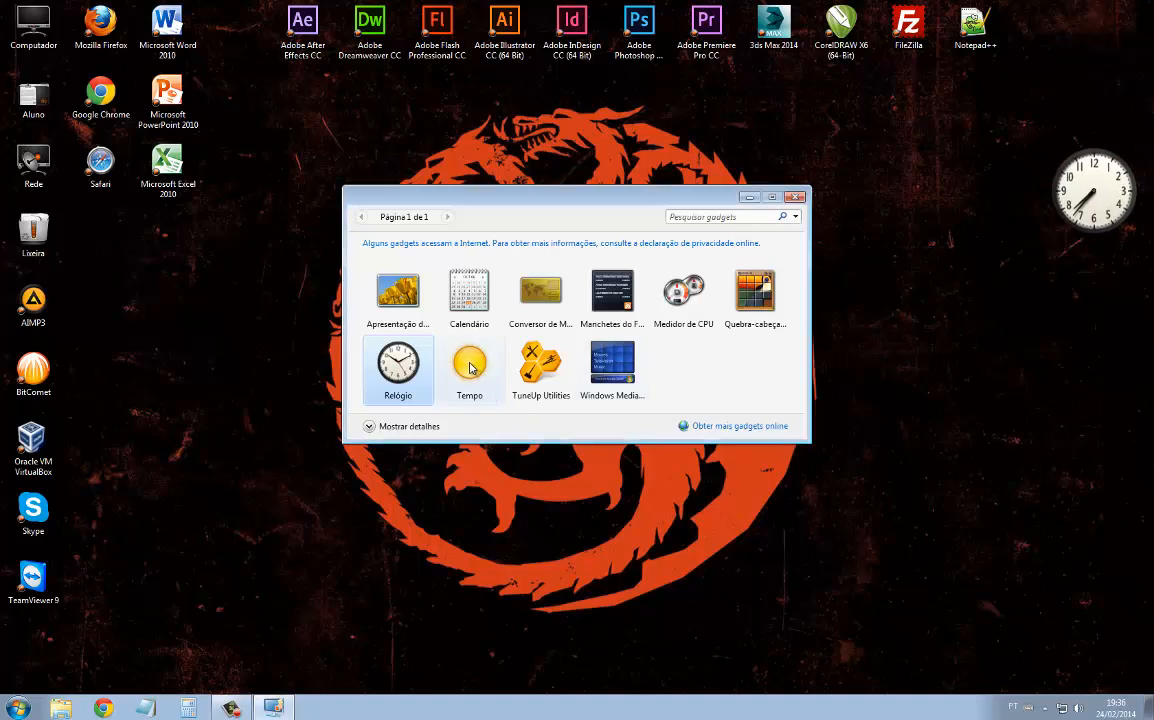
{"action": "right_click", "coordinate": [490, 366]}
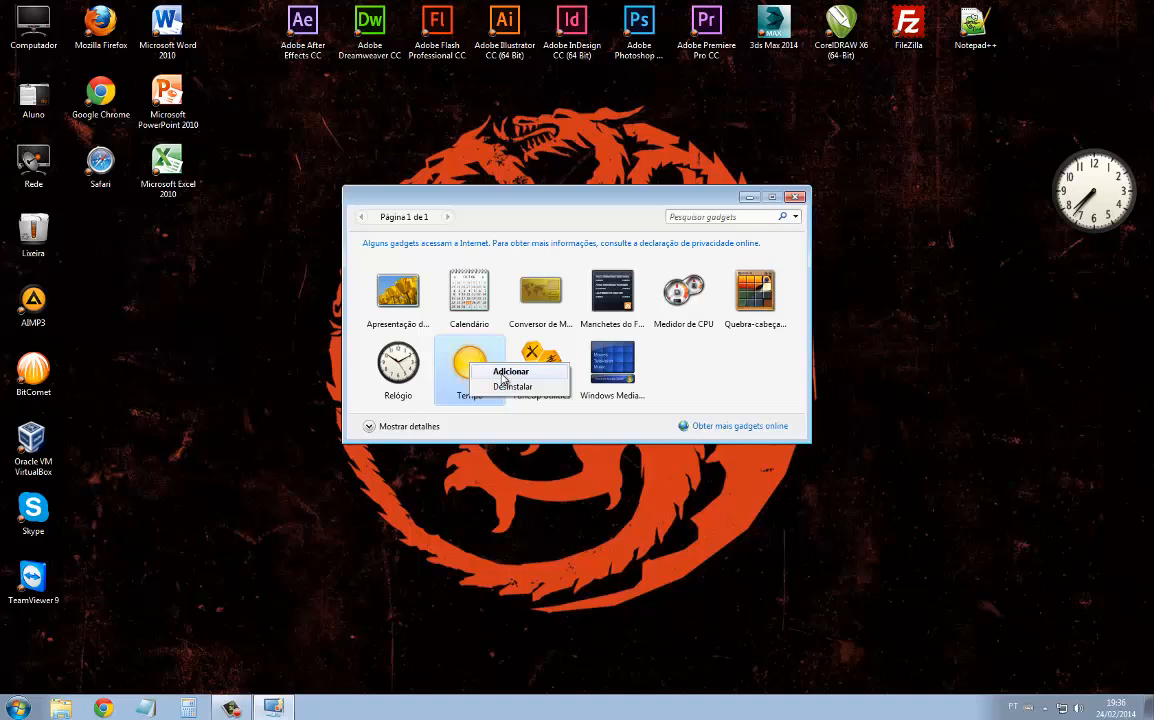
{"action": "left_click", "coordinate": [505, 372]}
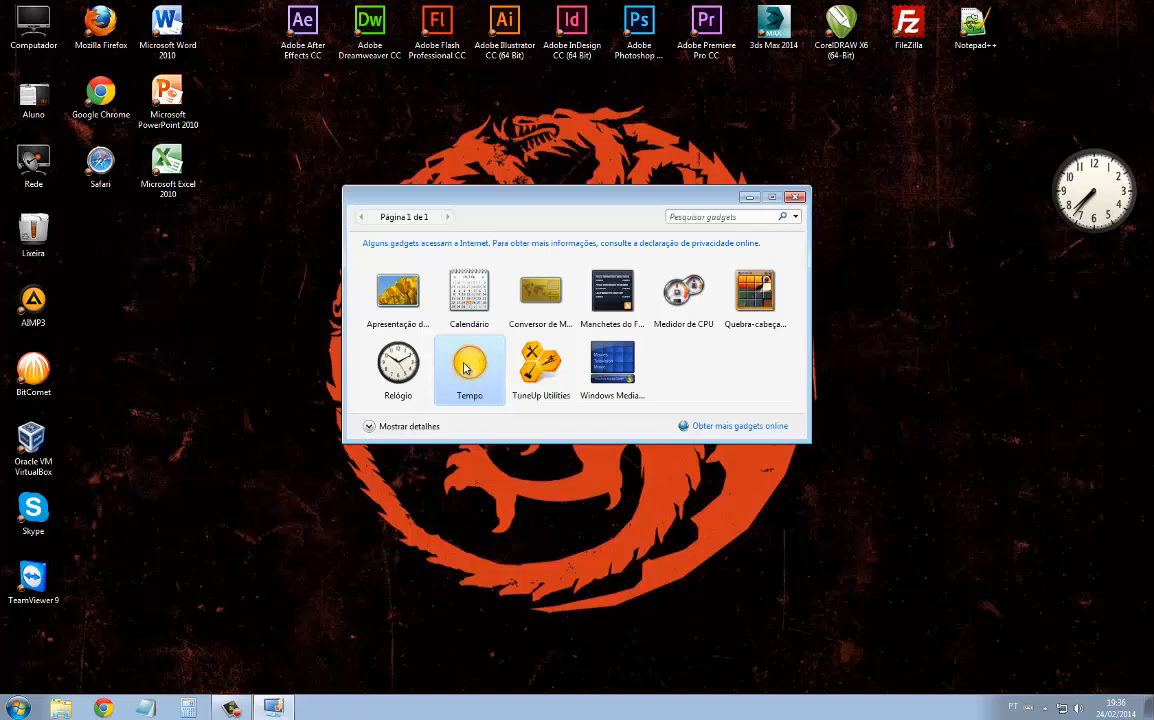
Step: Close the gadget gallery and move the Tempo gadget below the clock along the desktop's right edge
{"action": "left_click", "coordinate": [795, 197]}
{"action": "left_click_drag", "start_coordinate": [1090, 30], "coordinate": [1090, 318]}
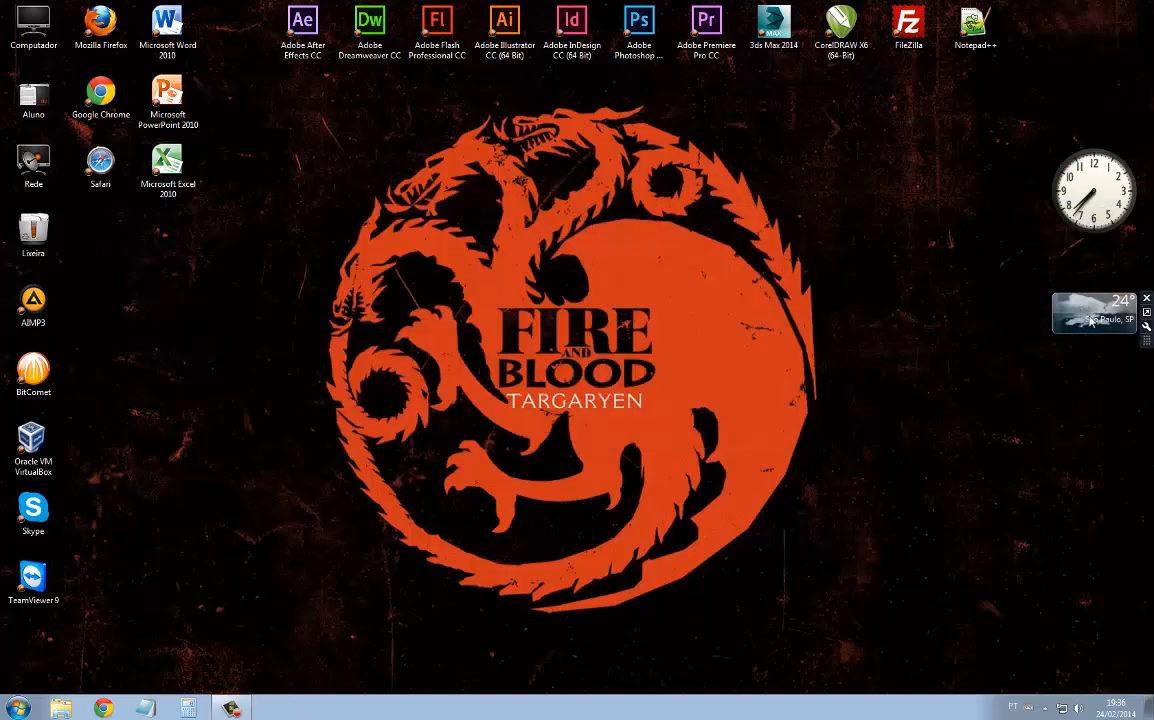
Step: Change the Relógio gadget's face to the square metallic design, style 7 of 8, and apply it
{"action": "mouse_move", "coordinate": [1146, 170]}
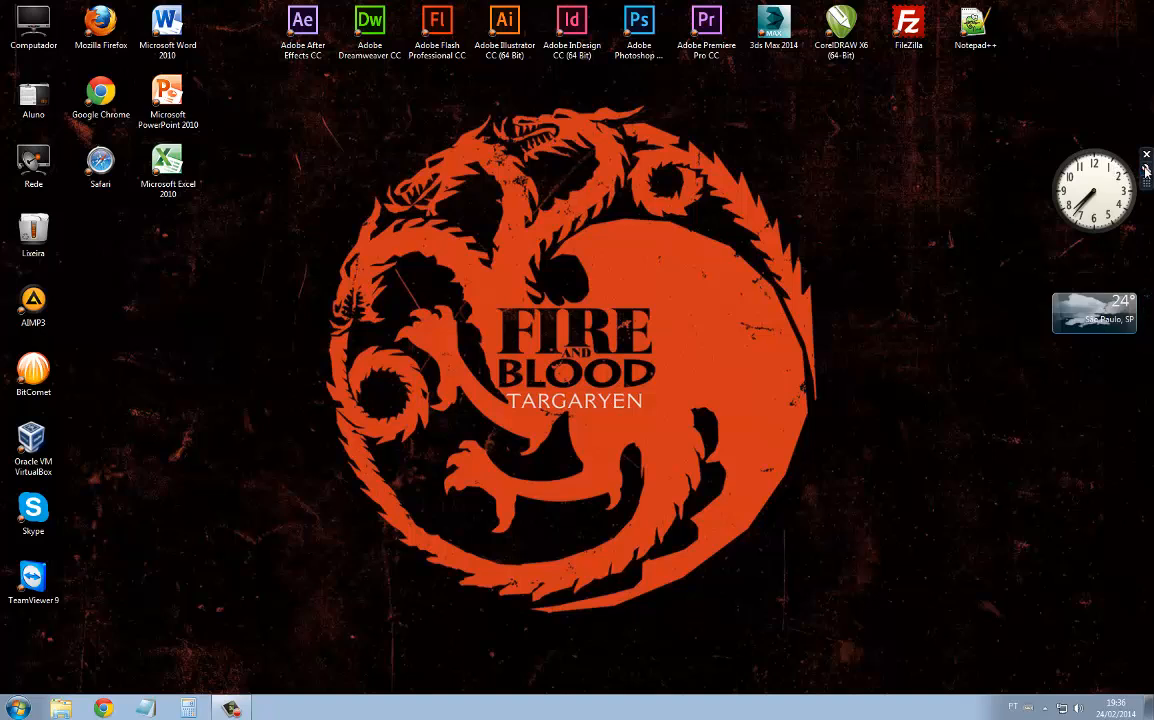
{"action": "left_click", "coordinate": [1146, 170]}
{"action": "left_click", "coordinate": [1058, 327]}
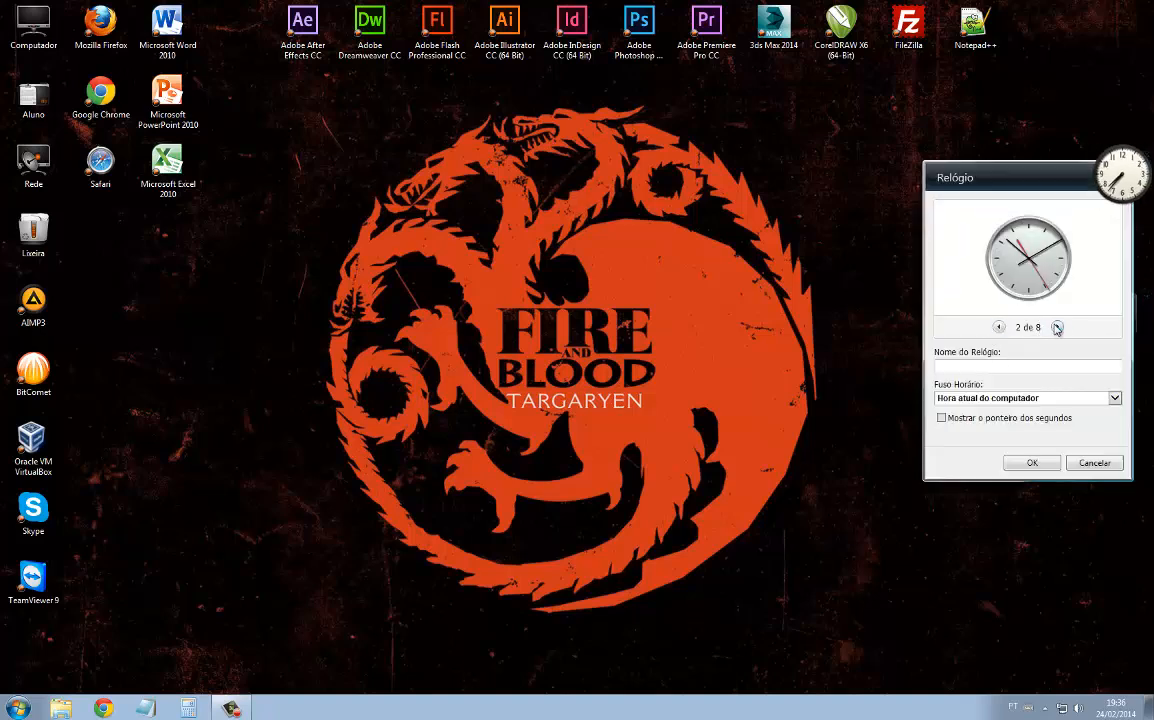
{"action": "left_click", "coordinate": [1058, 327]}
{"action": "left_click", "coordinate": [1058, 327]}
{"action": "left_click", "coordinate": [1058, 327]}
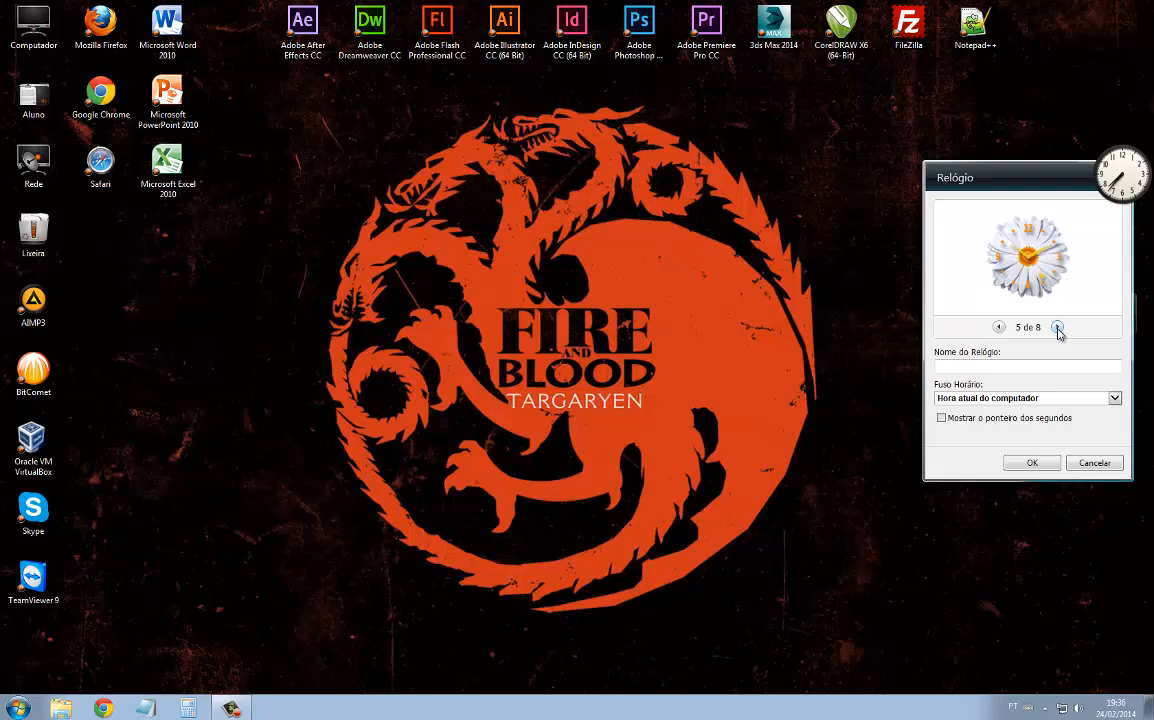
{"action": "left_click", "coordinate": [1058, 327]}
{"action": "left_click", "coordinate": [1058, 327]}
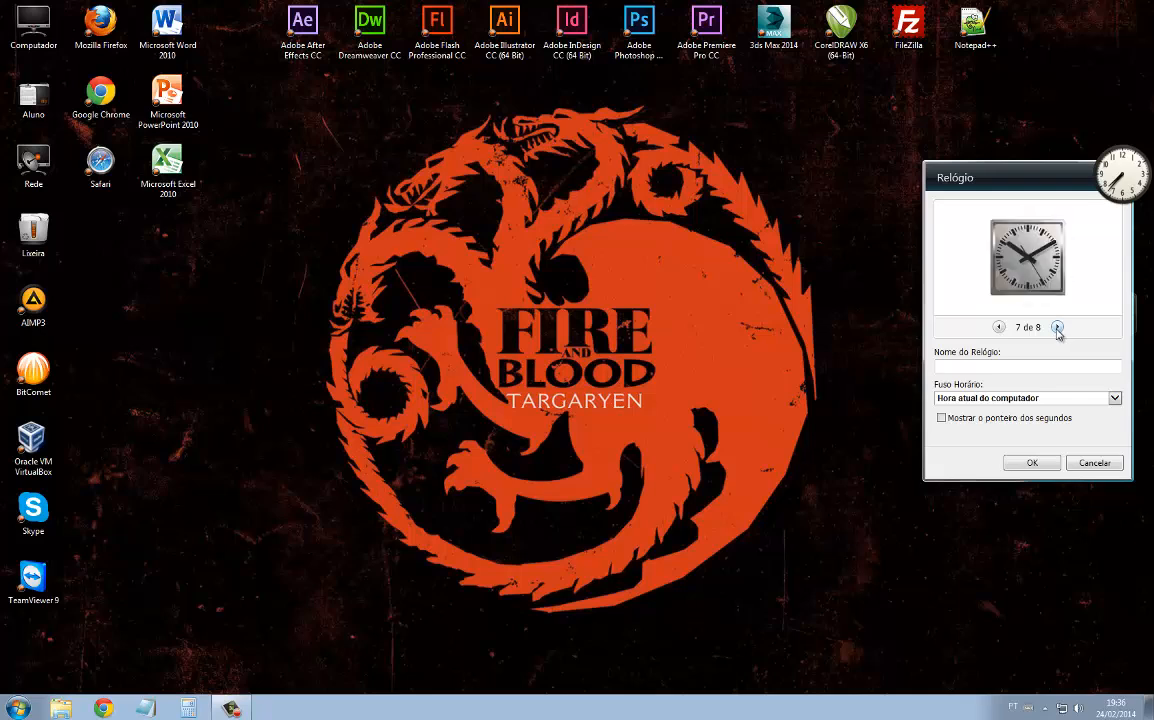
{"action": "left_click", "coordinate": [1033, 462]}
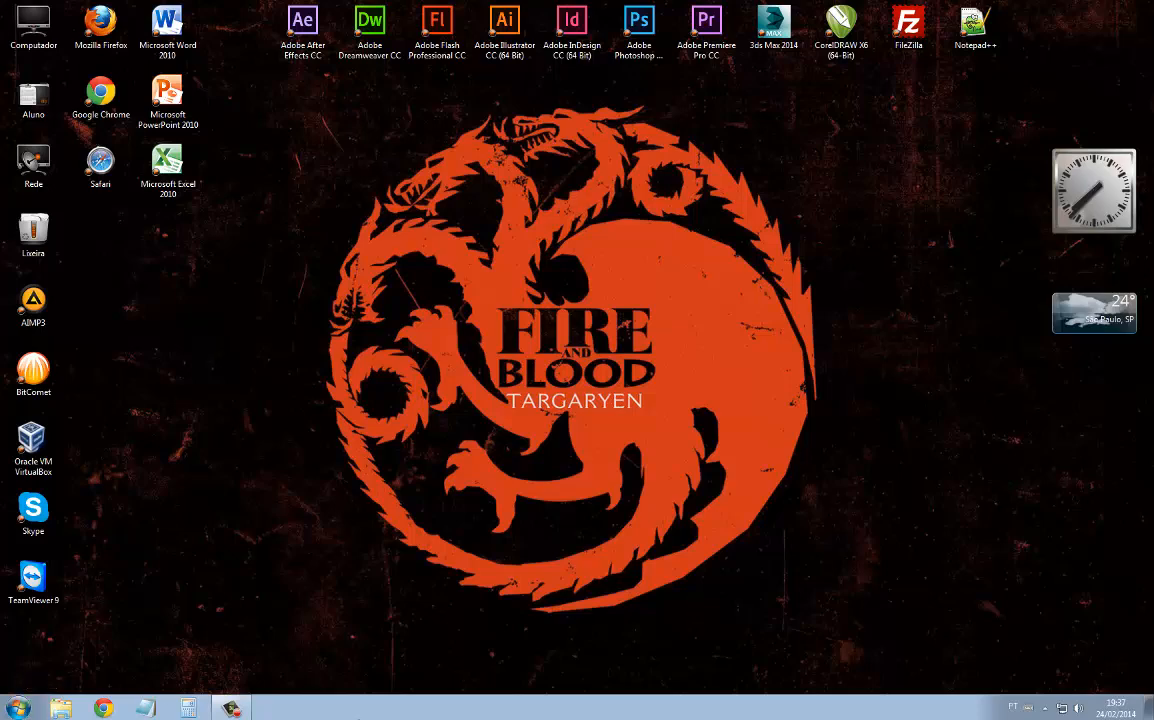
{"action": "left_click", "coordinate": [232, 709]}
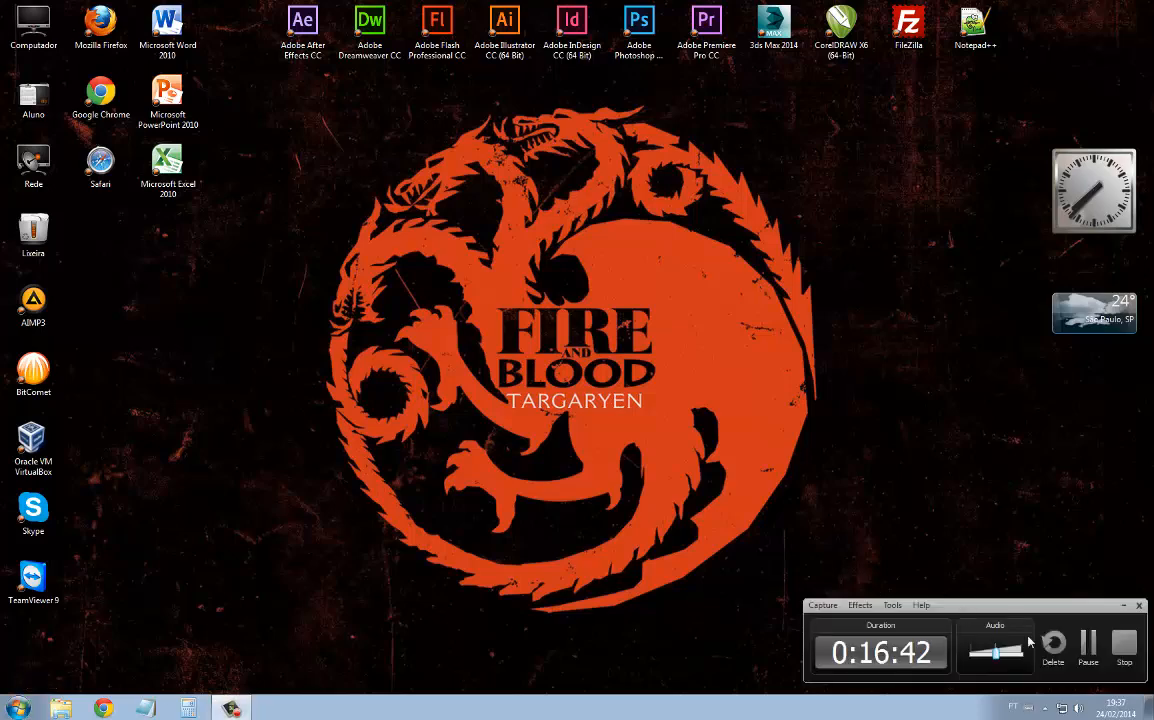